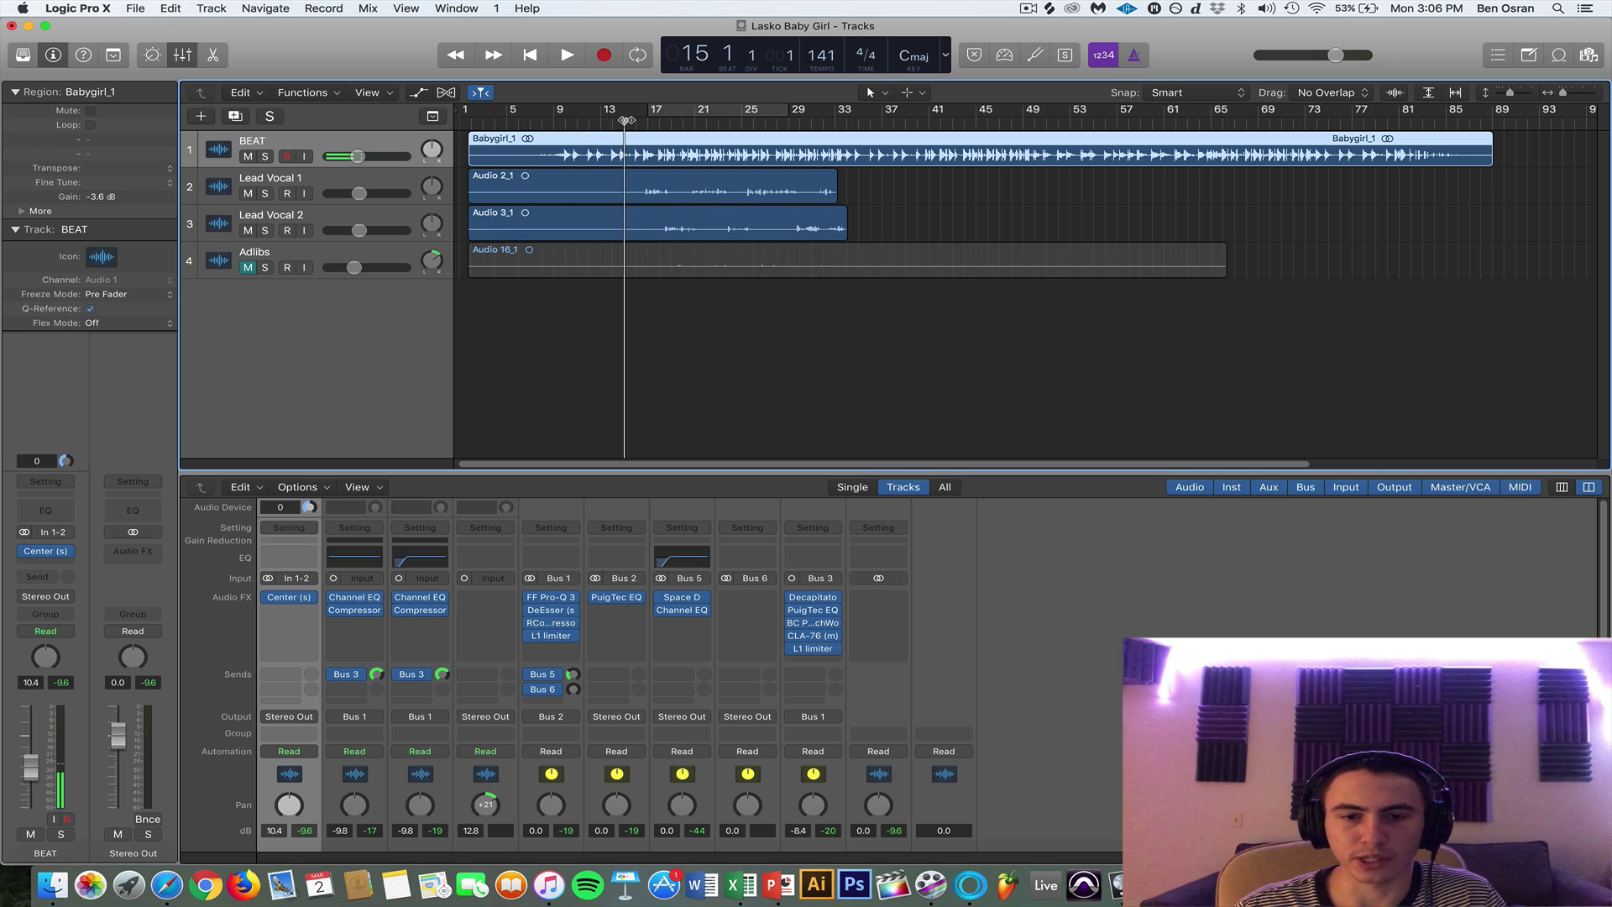
Play the song from around bar 17 to hear the current mix.
drag(625, 120, 636, 121)
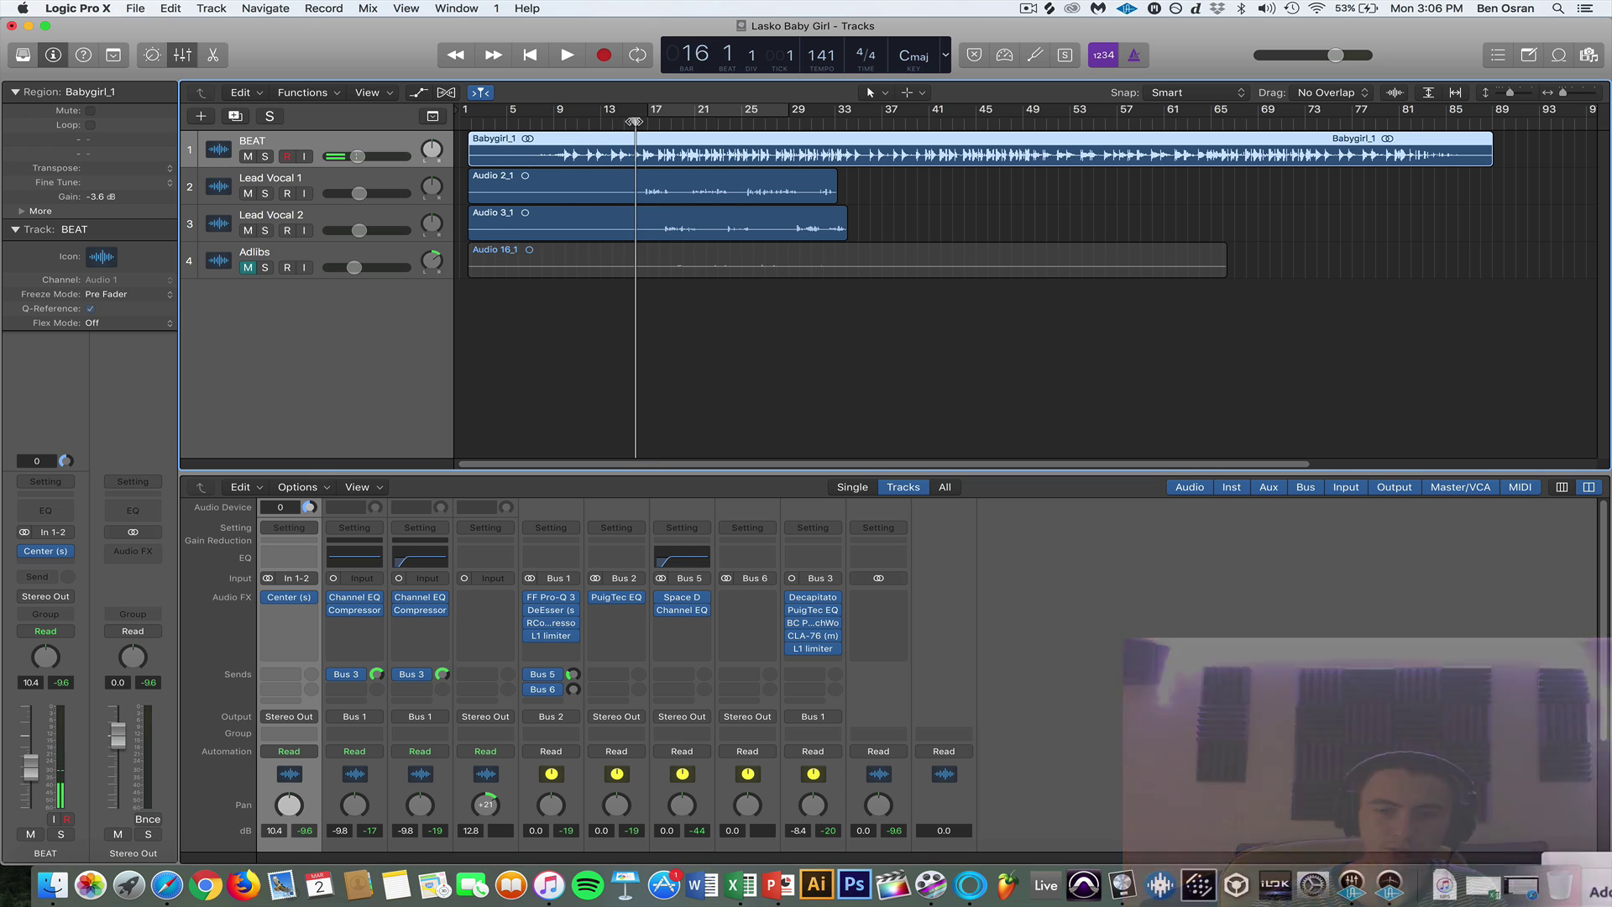
key(space)
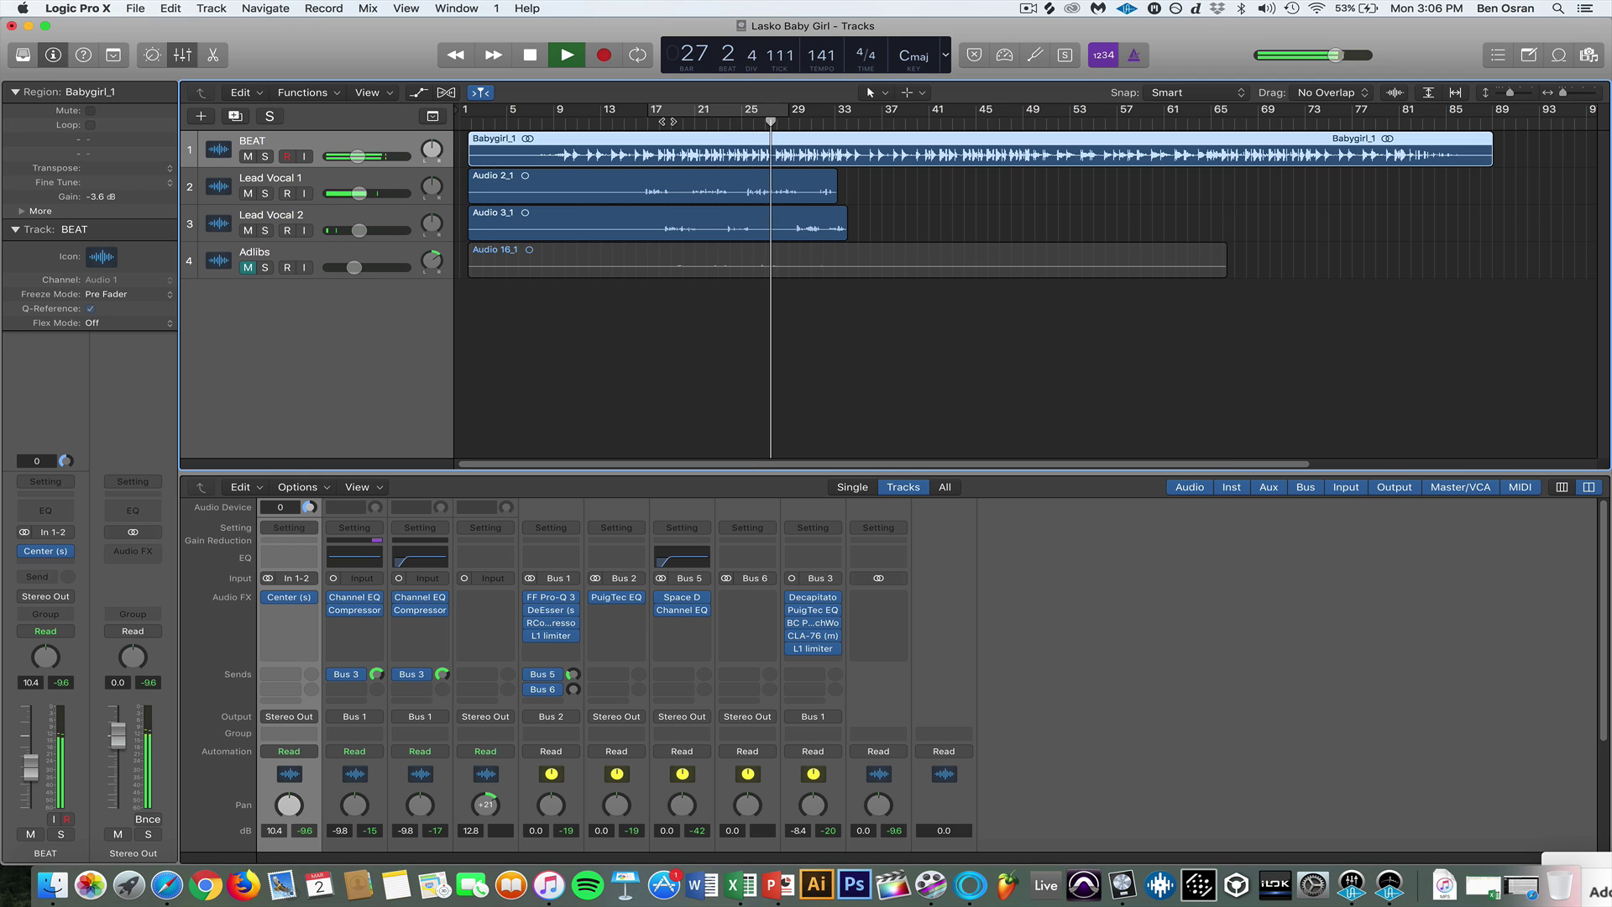
key(space)
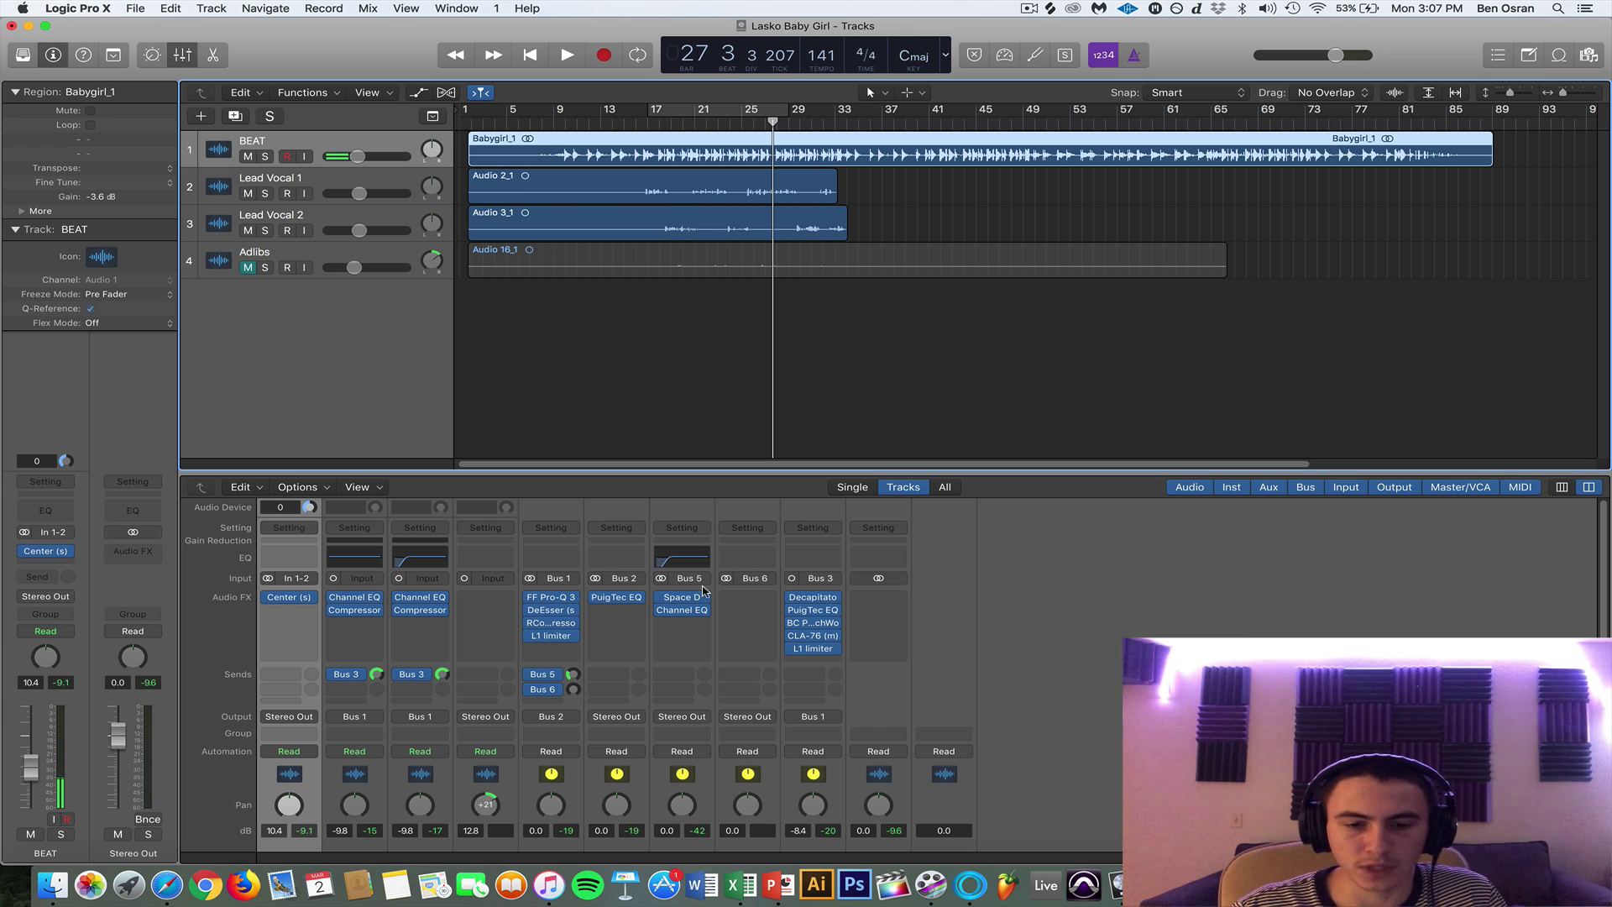
Bypass all plug-ins on Bus 3 and Bus 1, plus Bus 1's sends to Bus 5 and Bus 6.
scroll(630, 605, down, 2)
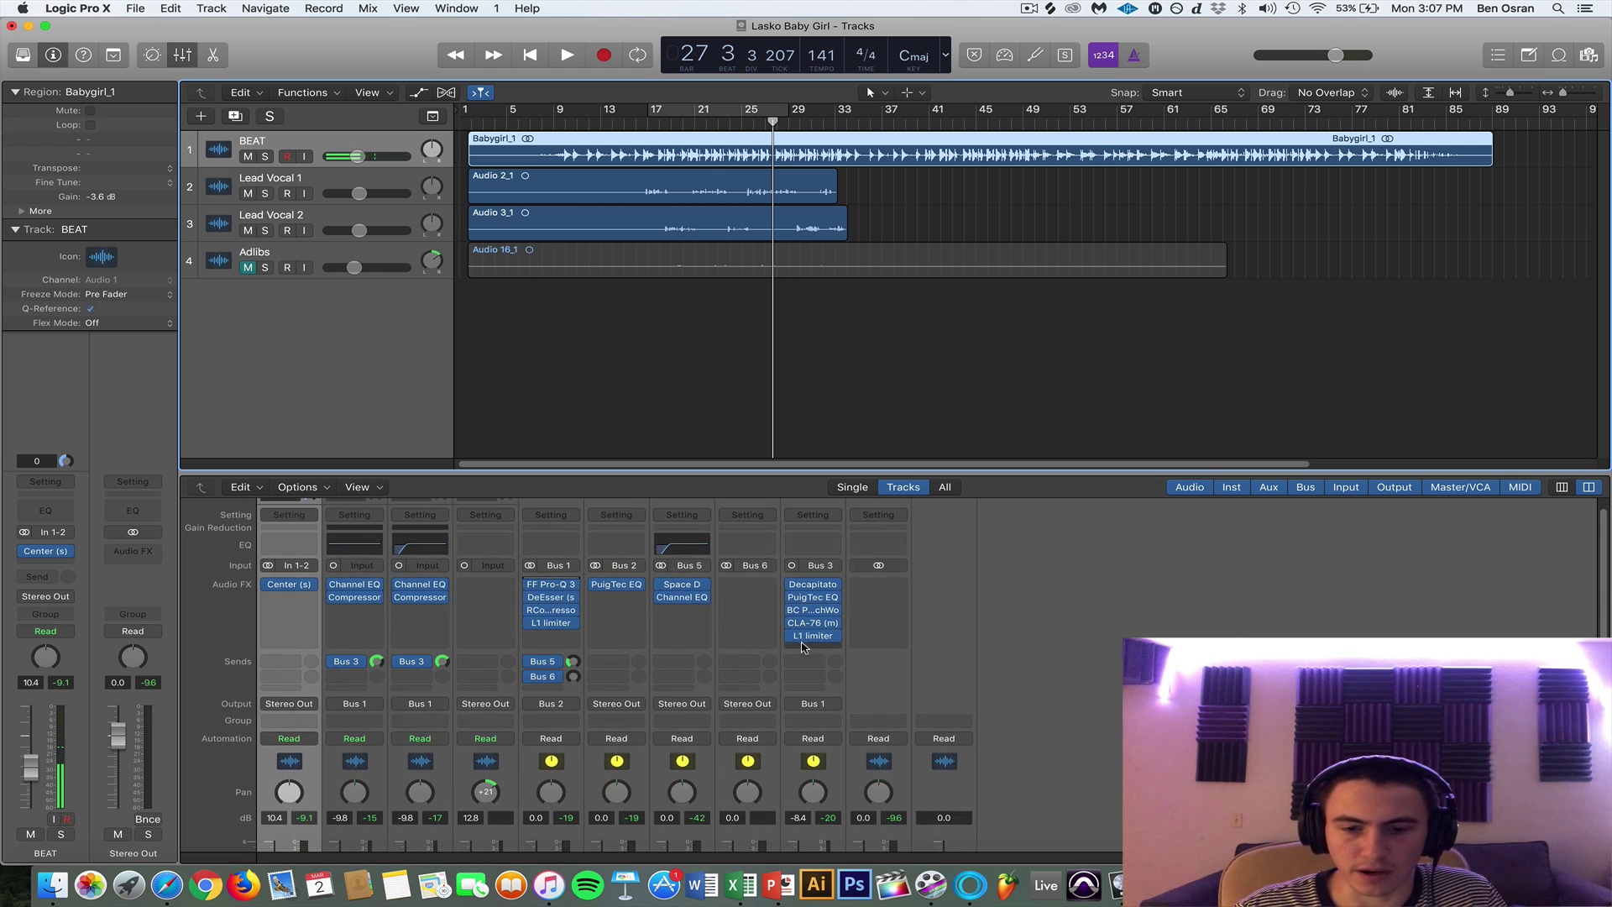
drag(791, 636, 792, 584)
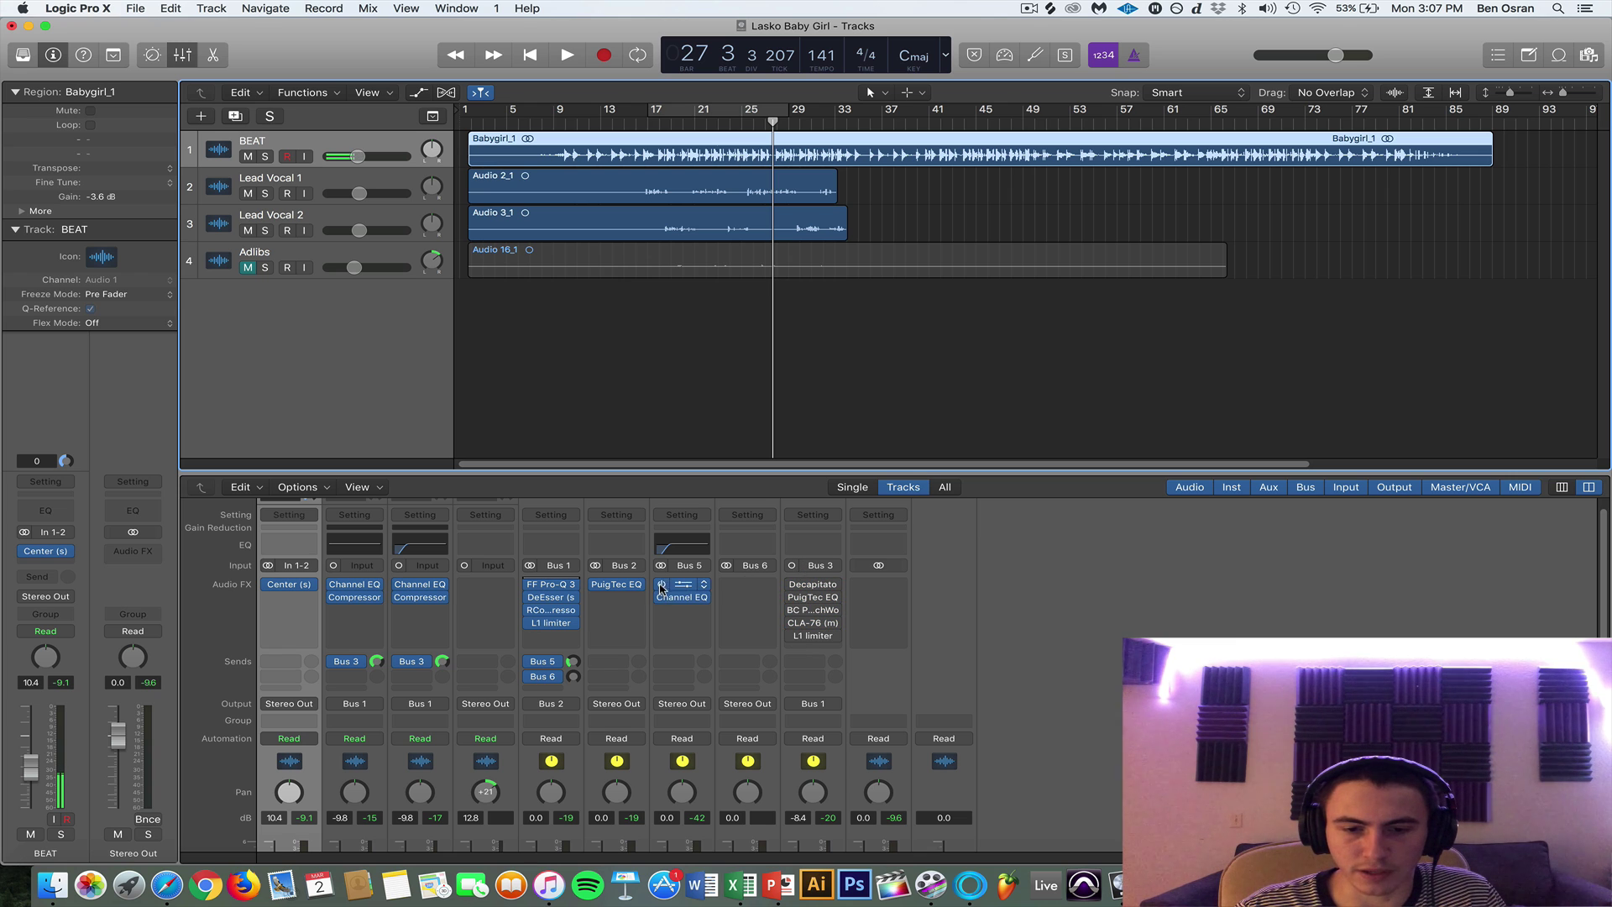
click(566, 584)
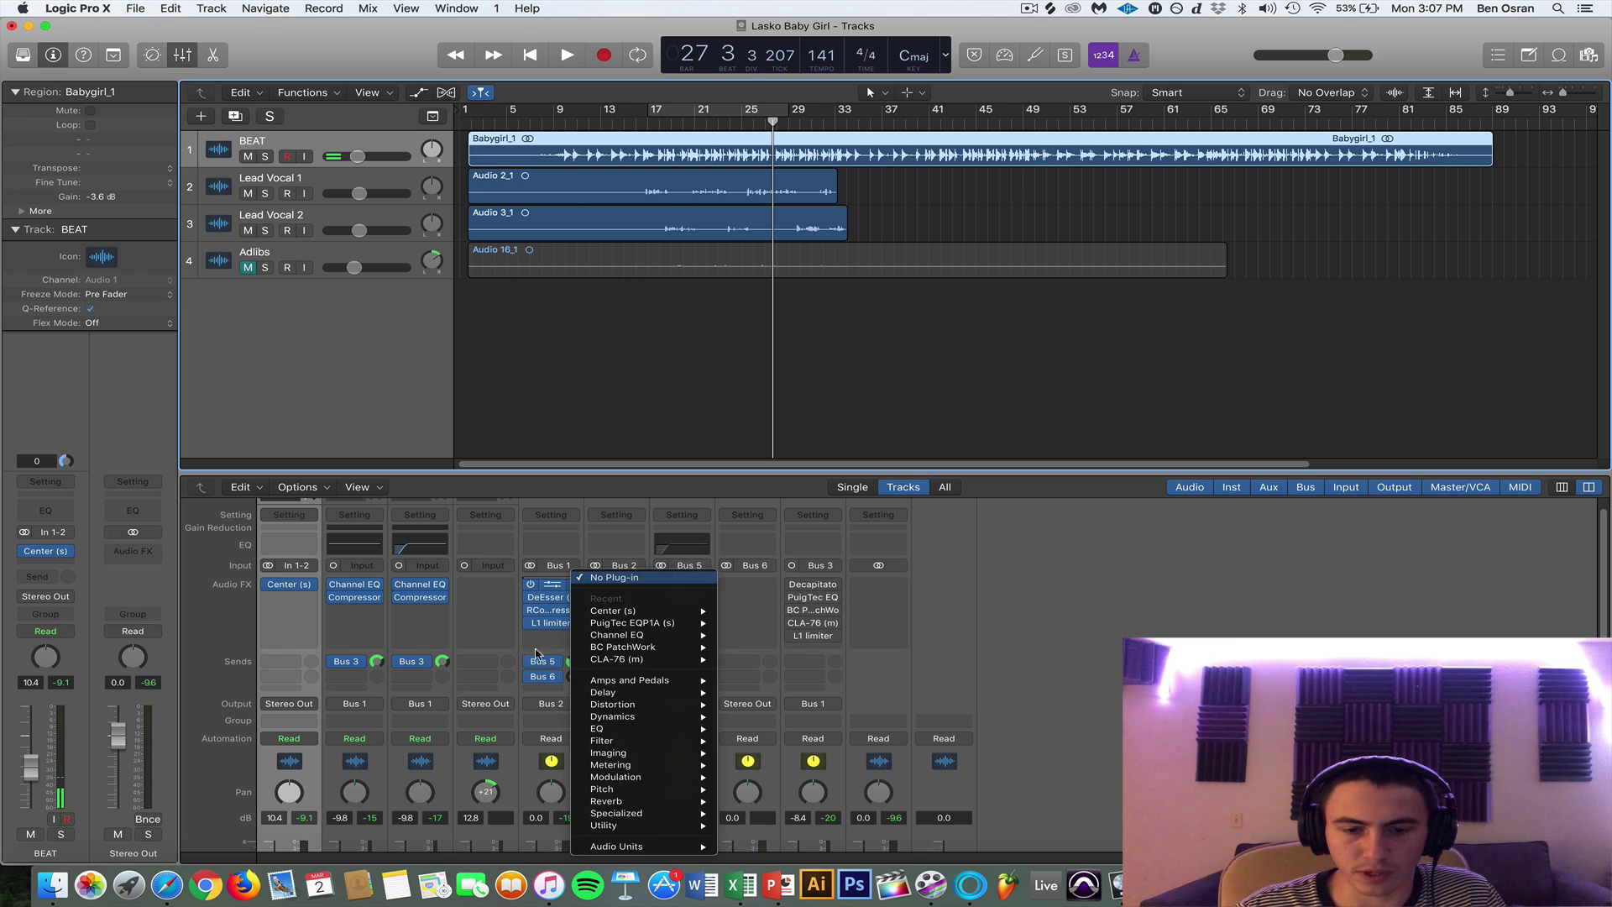
click(535, 653)
drag(531, 623, 531, 585)
drag(538, 676, 538, 661)
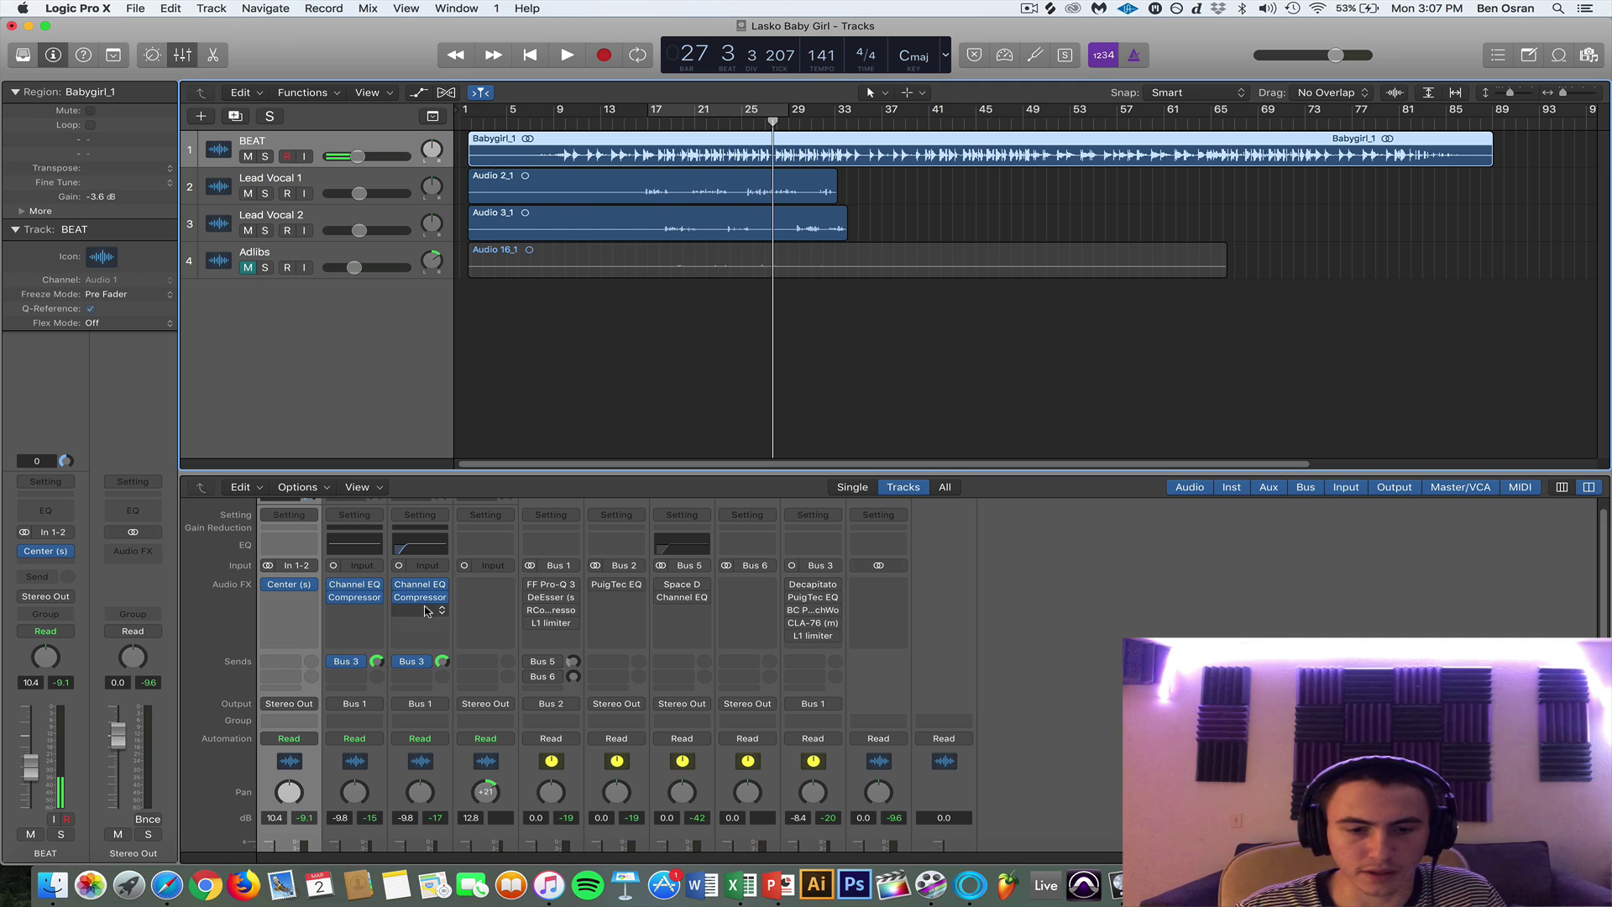
Bypass the Channel EQ, Compressor and Bus 3 send on both lead vocals.
drag(333, 584, 399, 597)
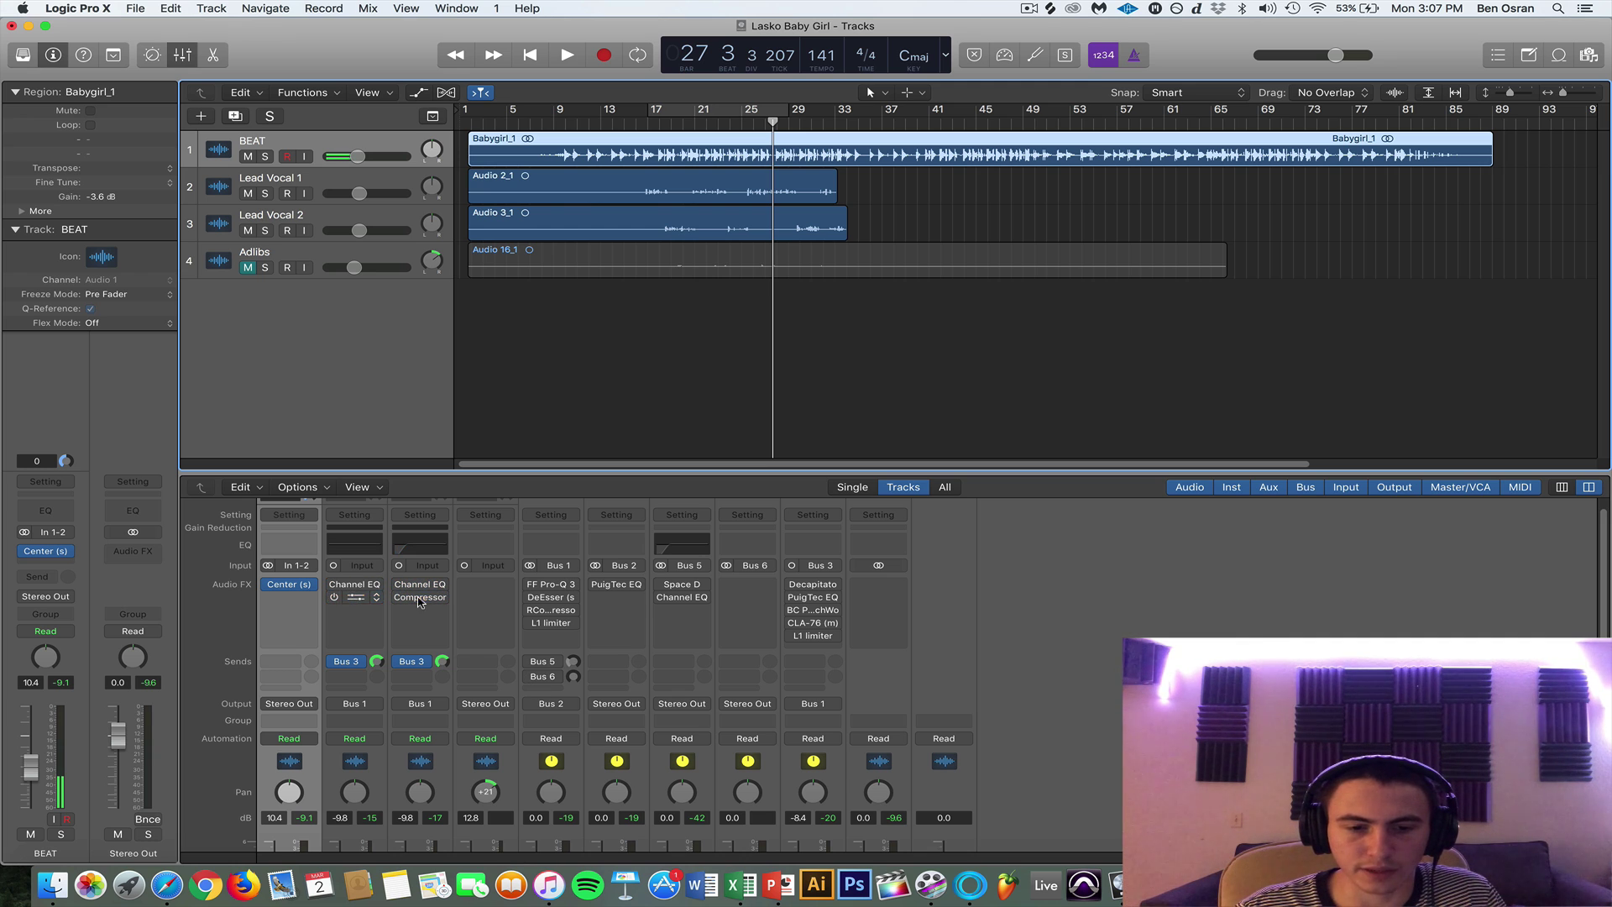
click(333, 661)
click(398, 661)
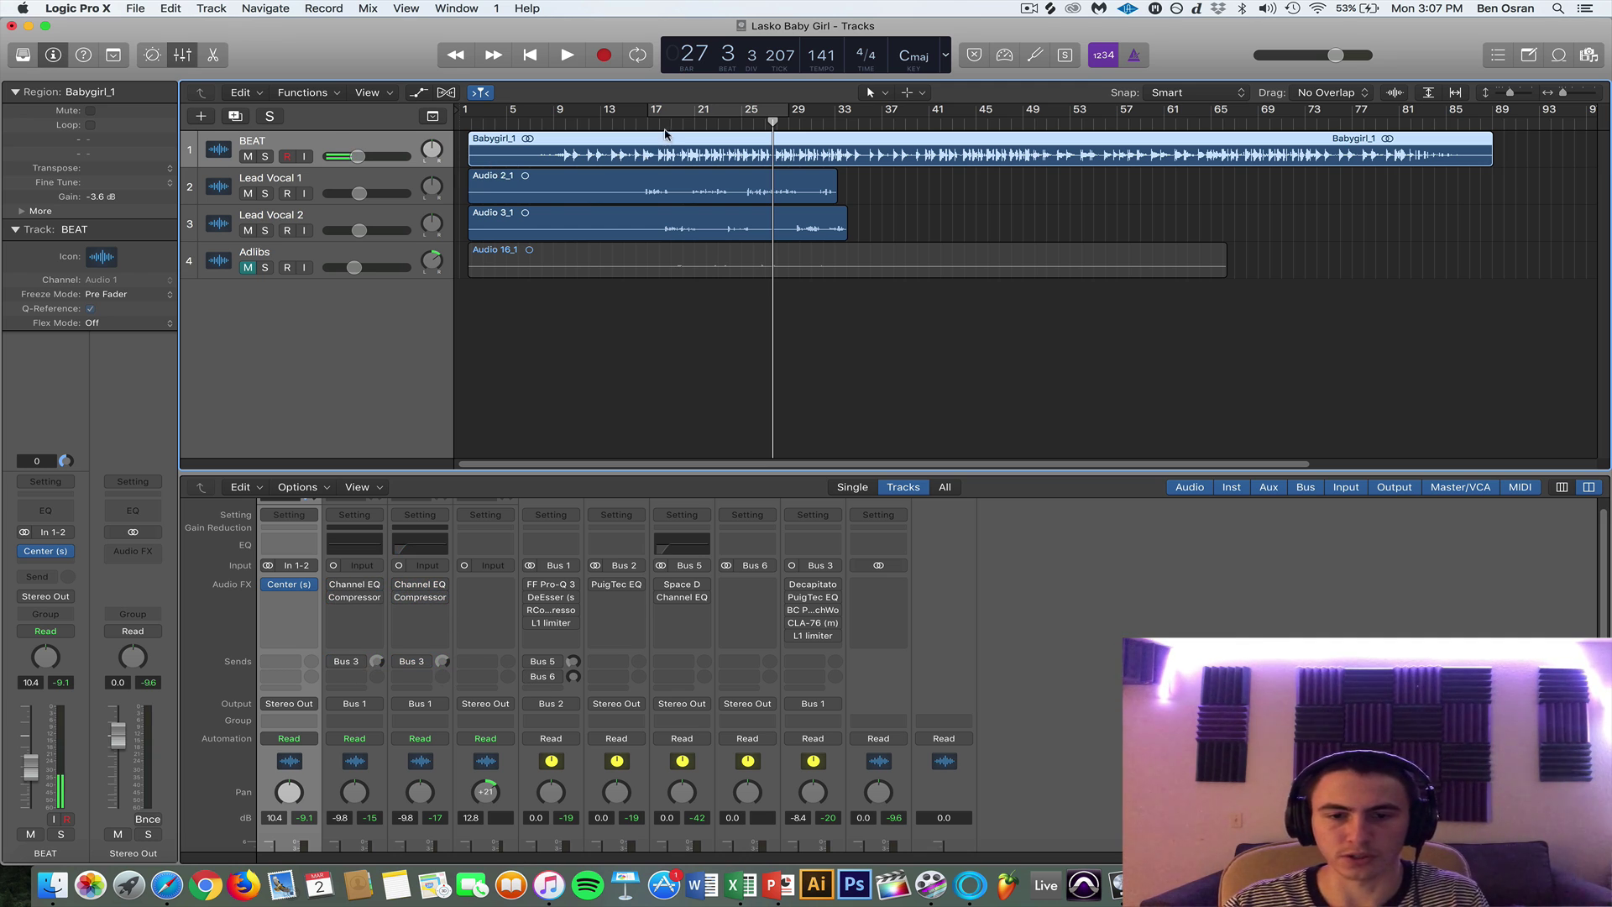
Play from bar 16 while soloing and unsoloing both lead vocals, then stop.
drag(663, 124, 642, 124)
key(space)
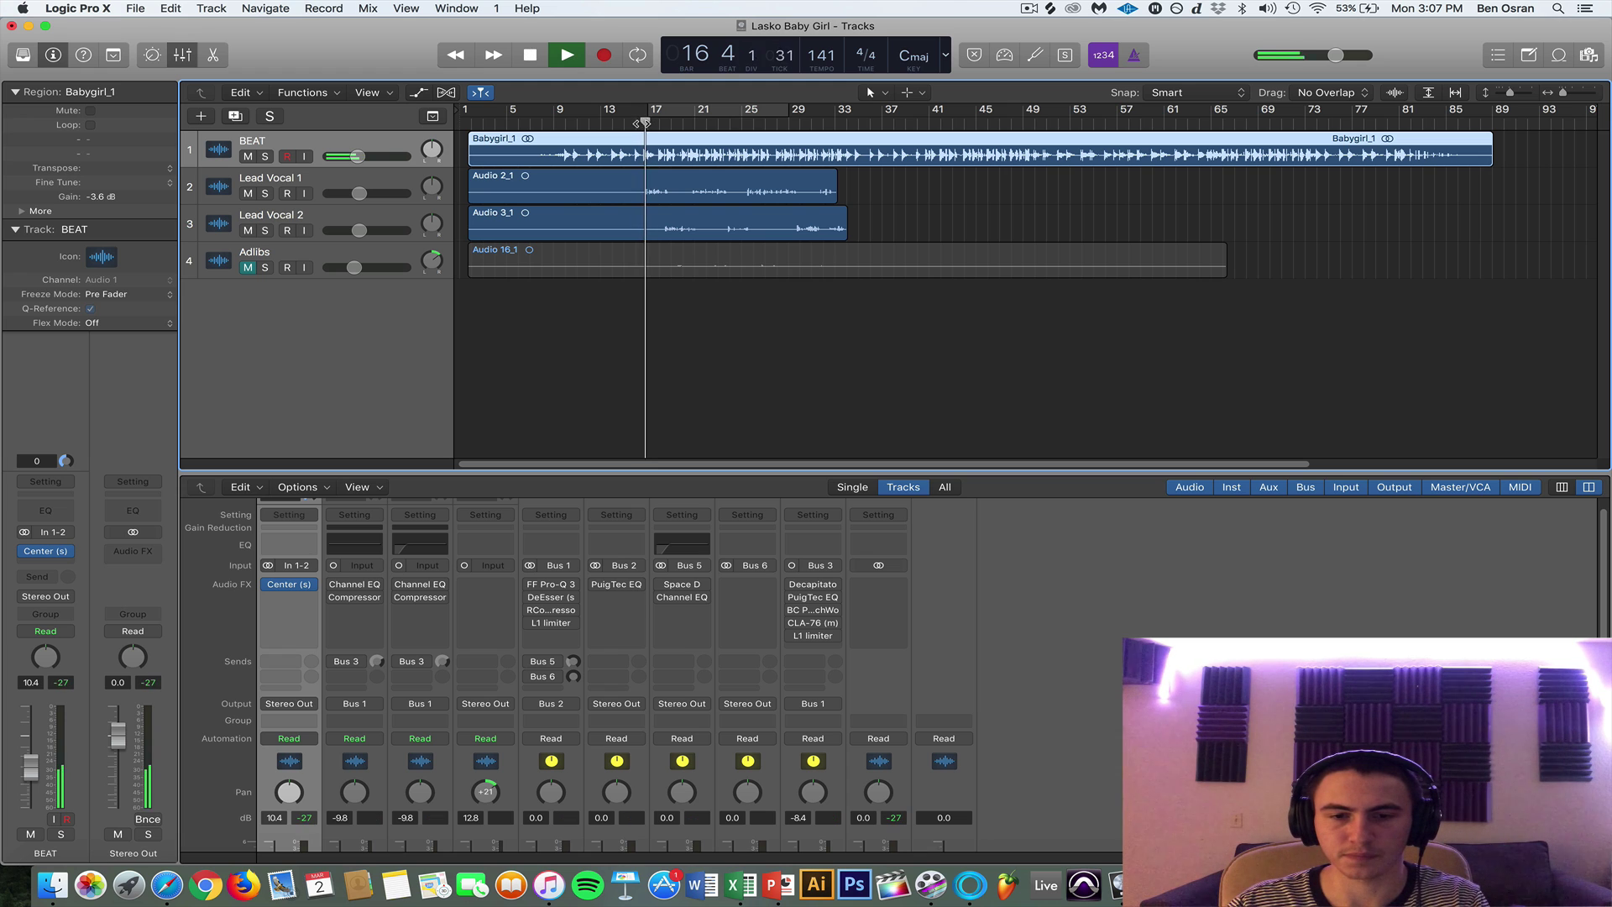
click(267, 194)
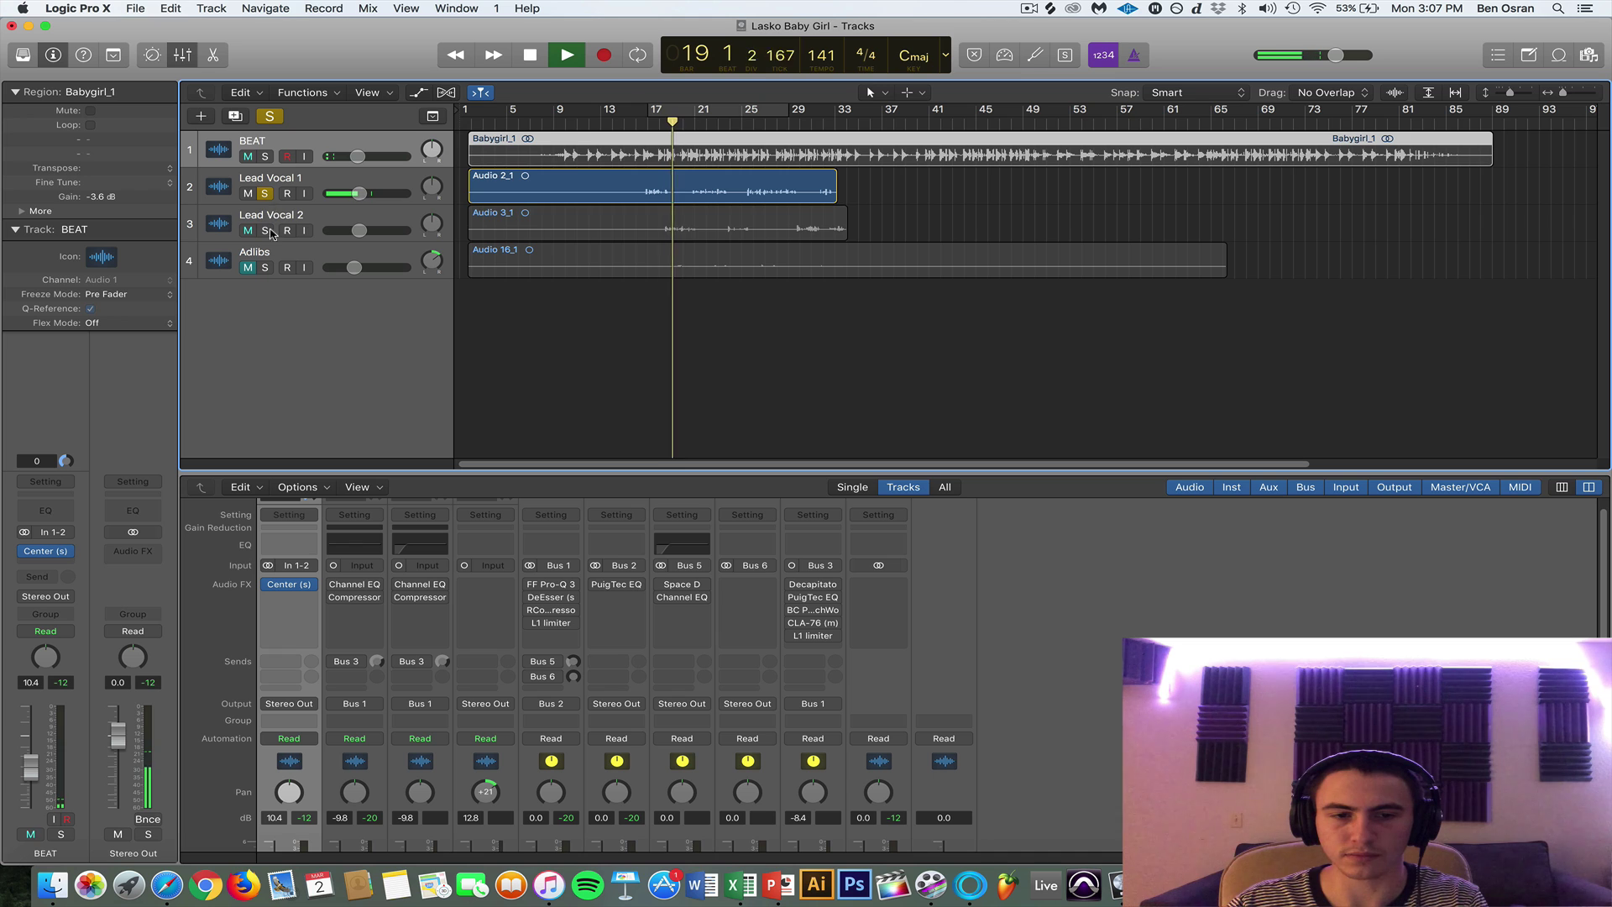
click(265, 230)
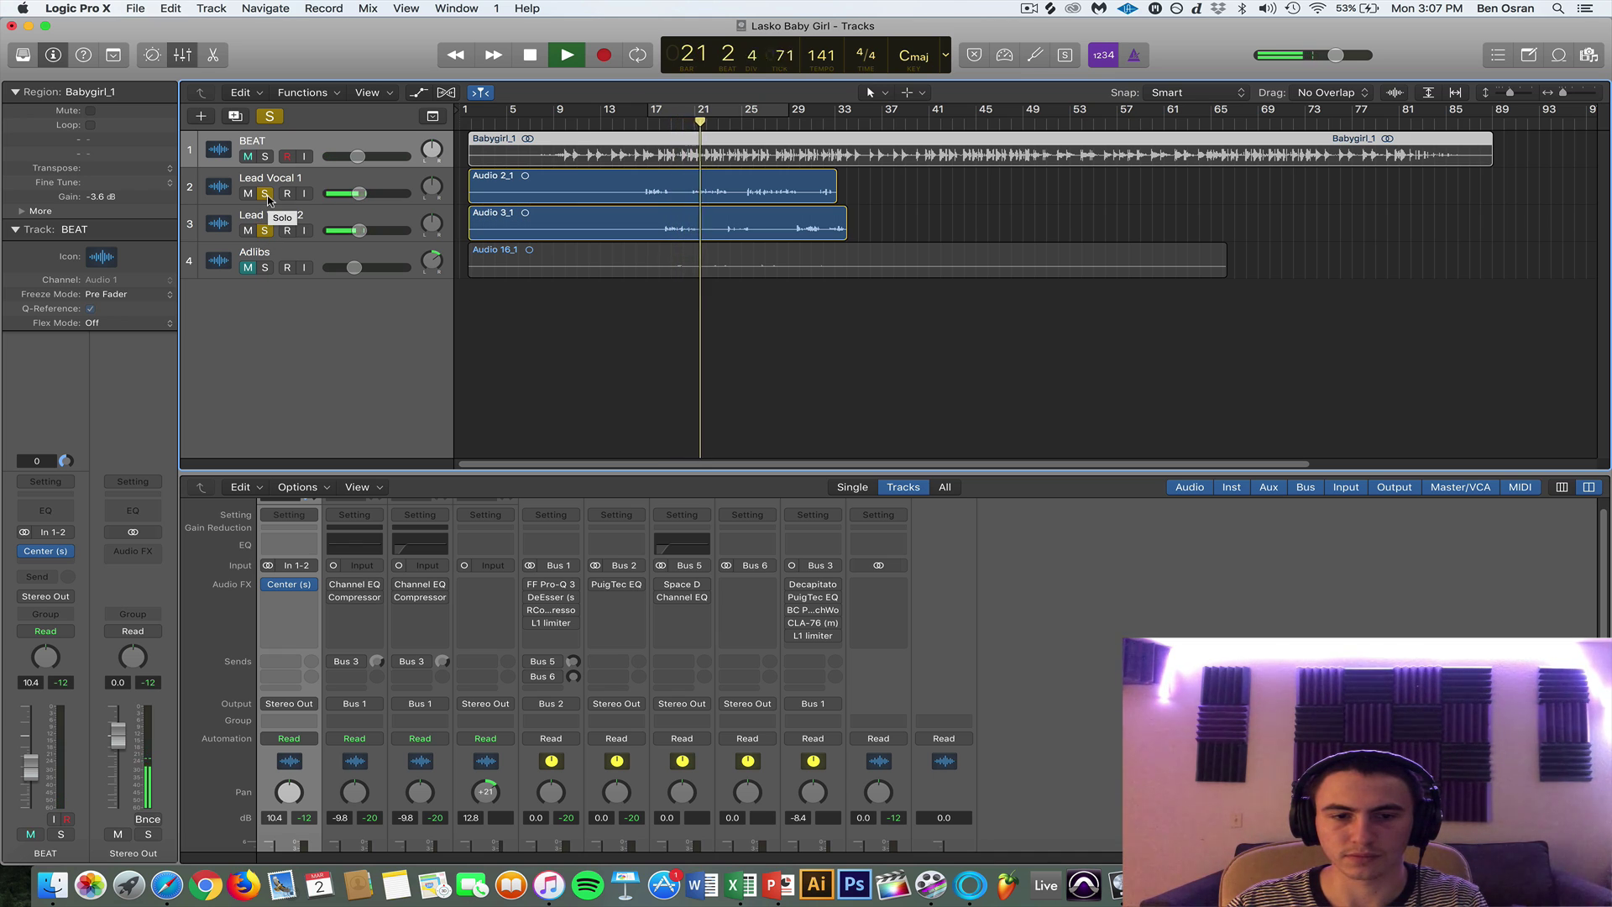
click(267, 196)
click(267, 232)
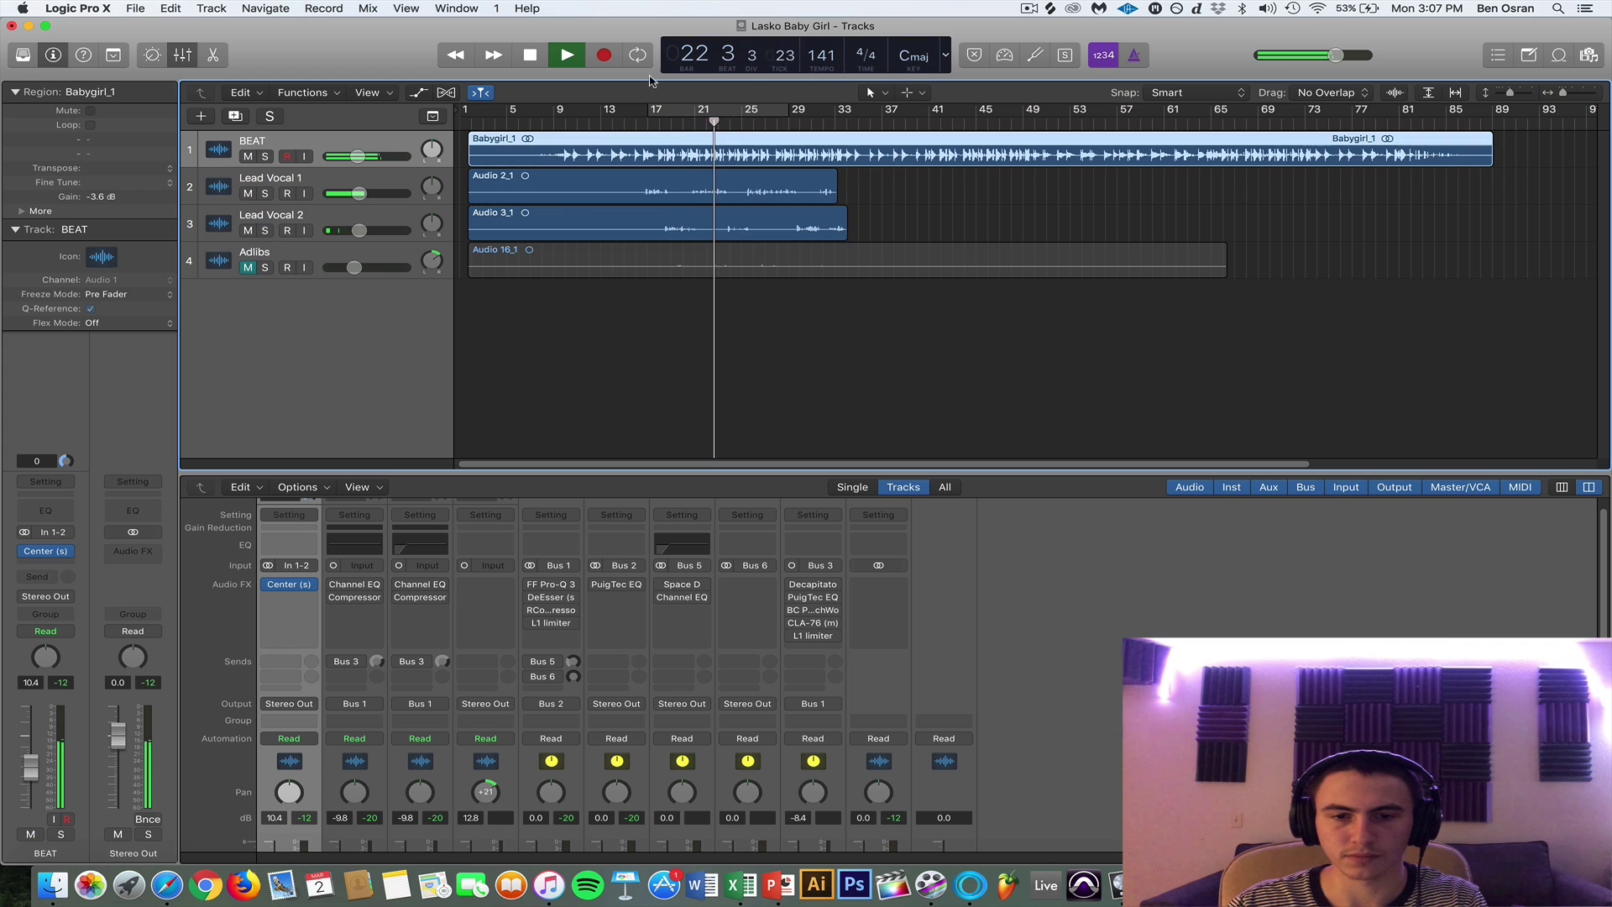
key(space)
key(space)
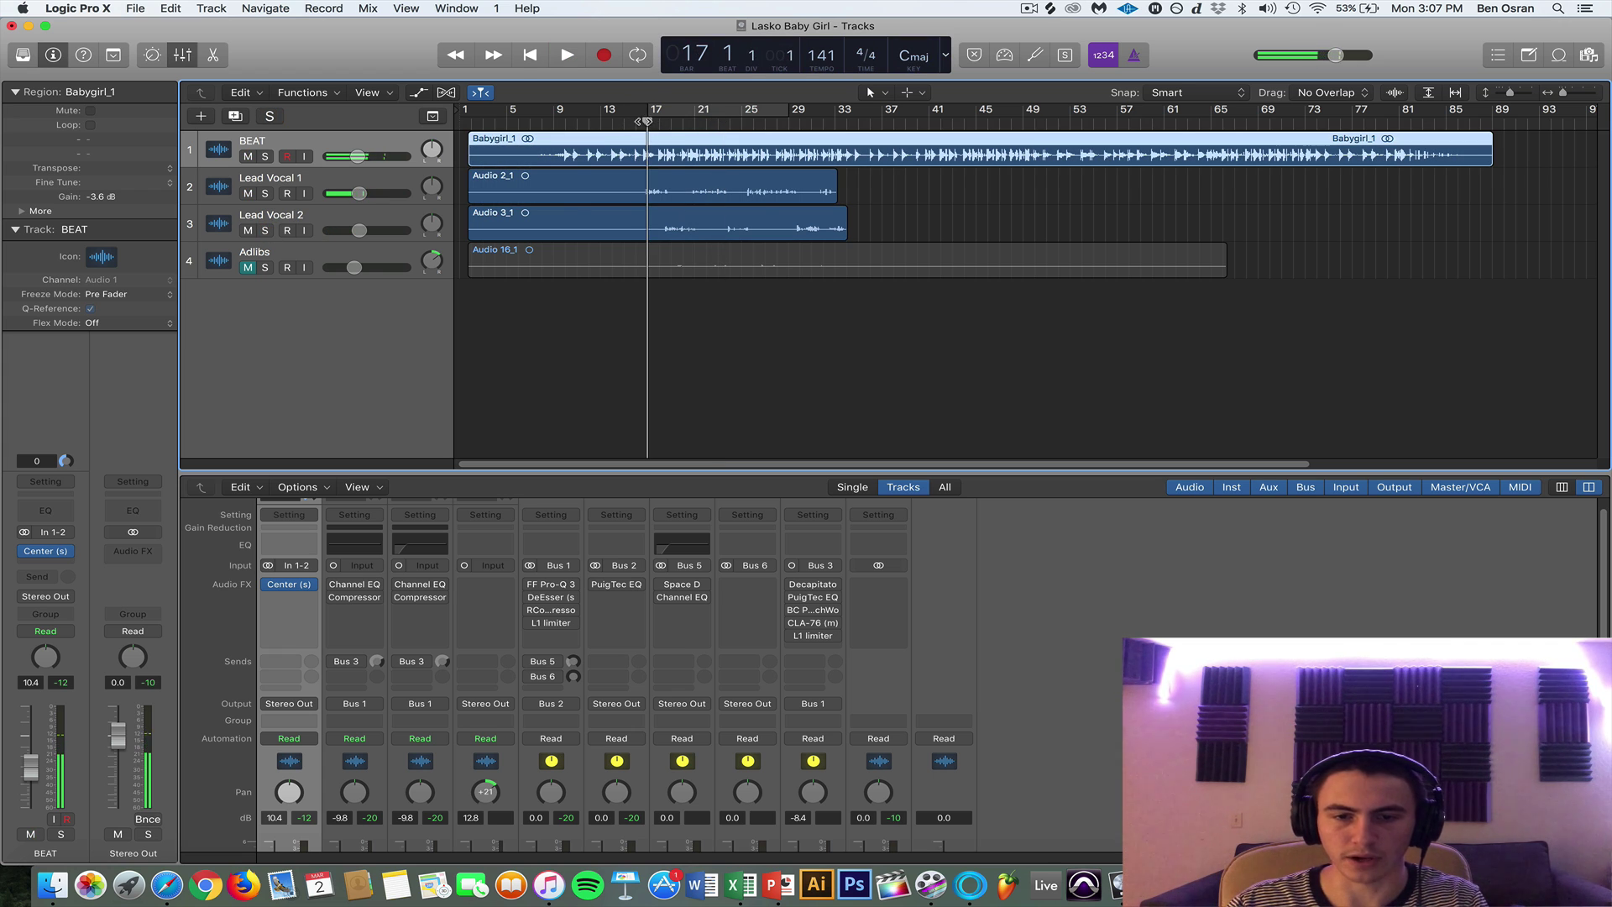
key(space)
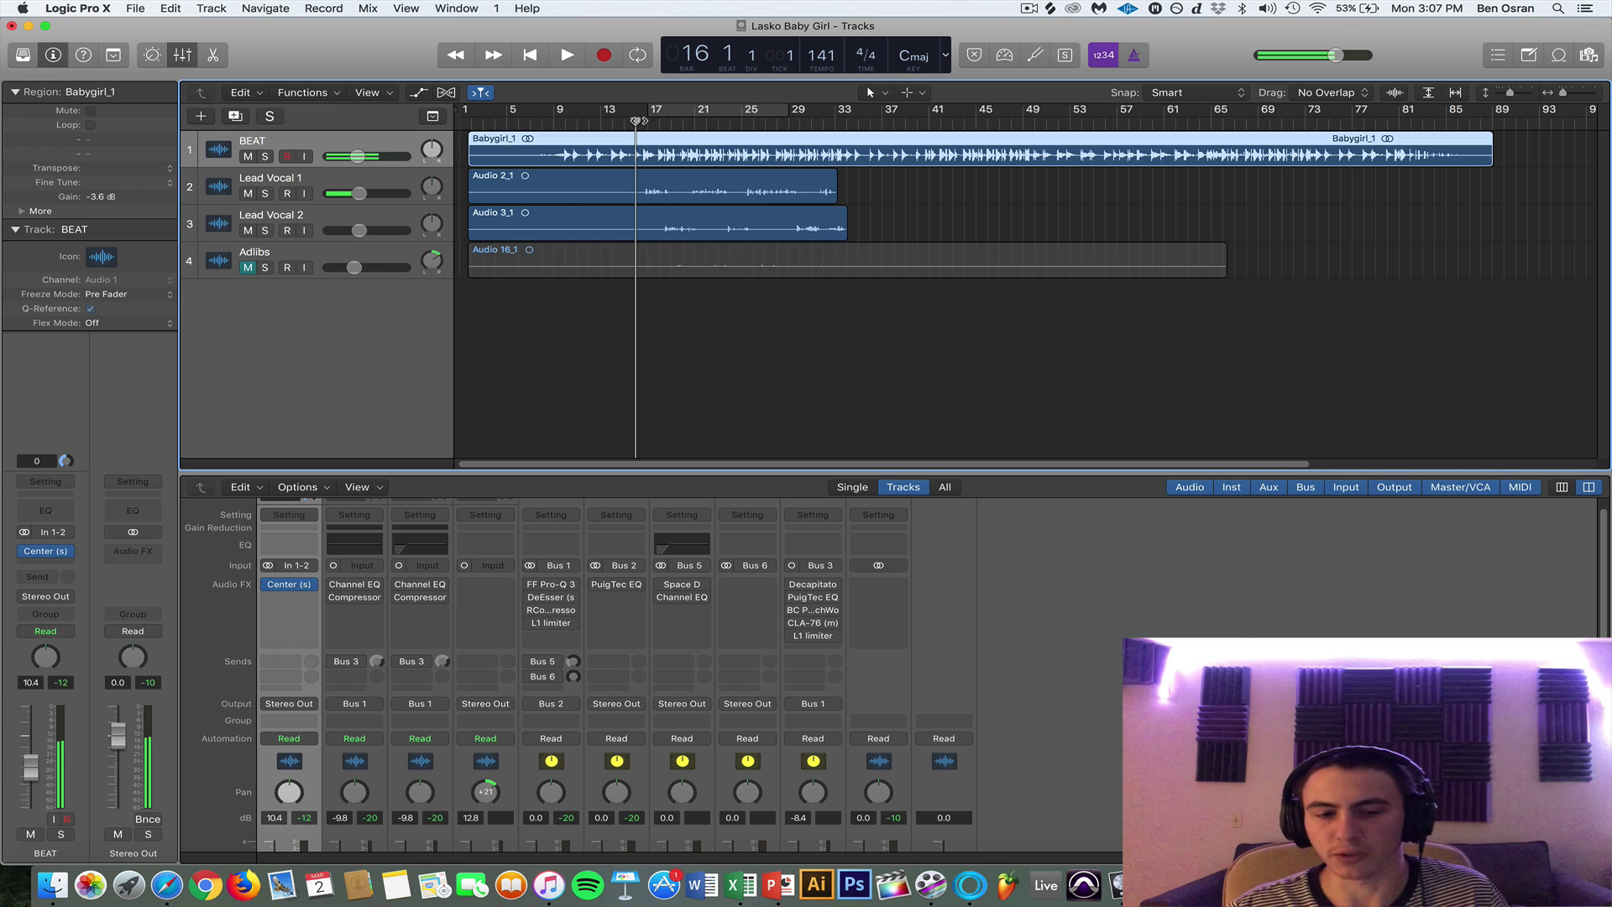
key(Down)
key(Down)
Select Lead Vocal 1 and inspect its Channel EQ.
click(324, 185)
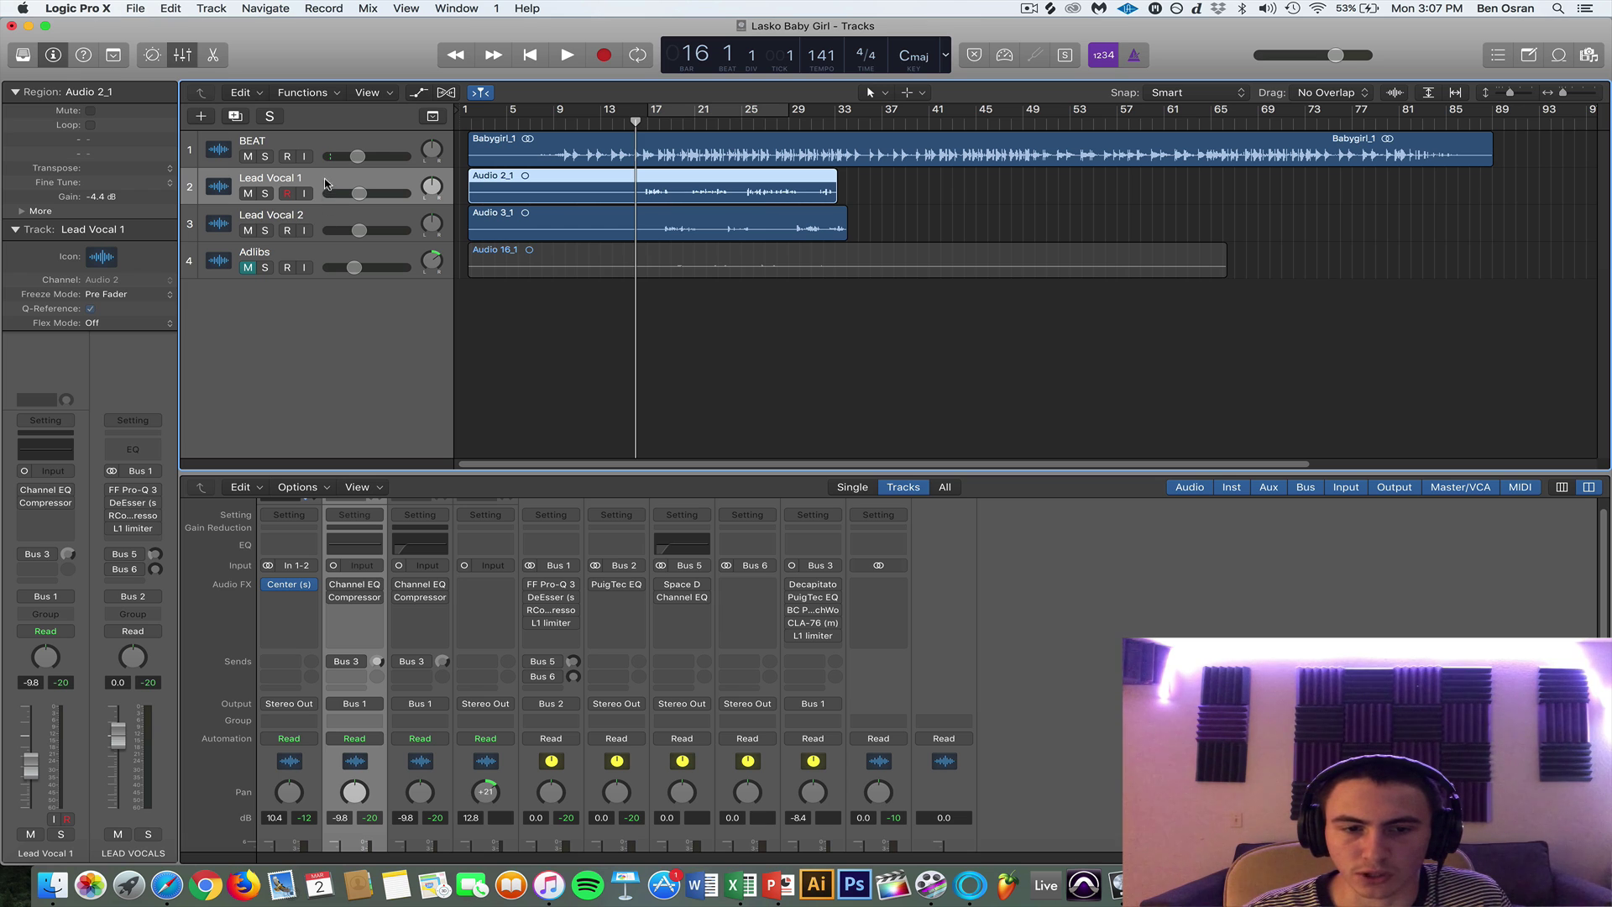
click(324, 213)
click(320, 184)
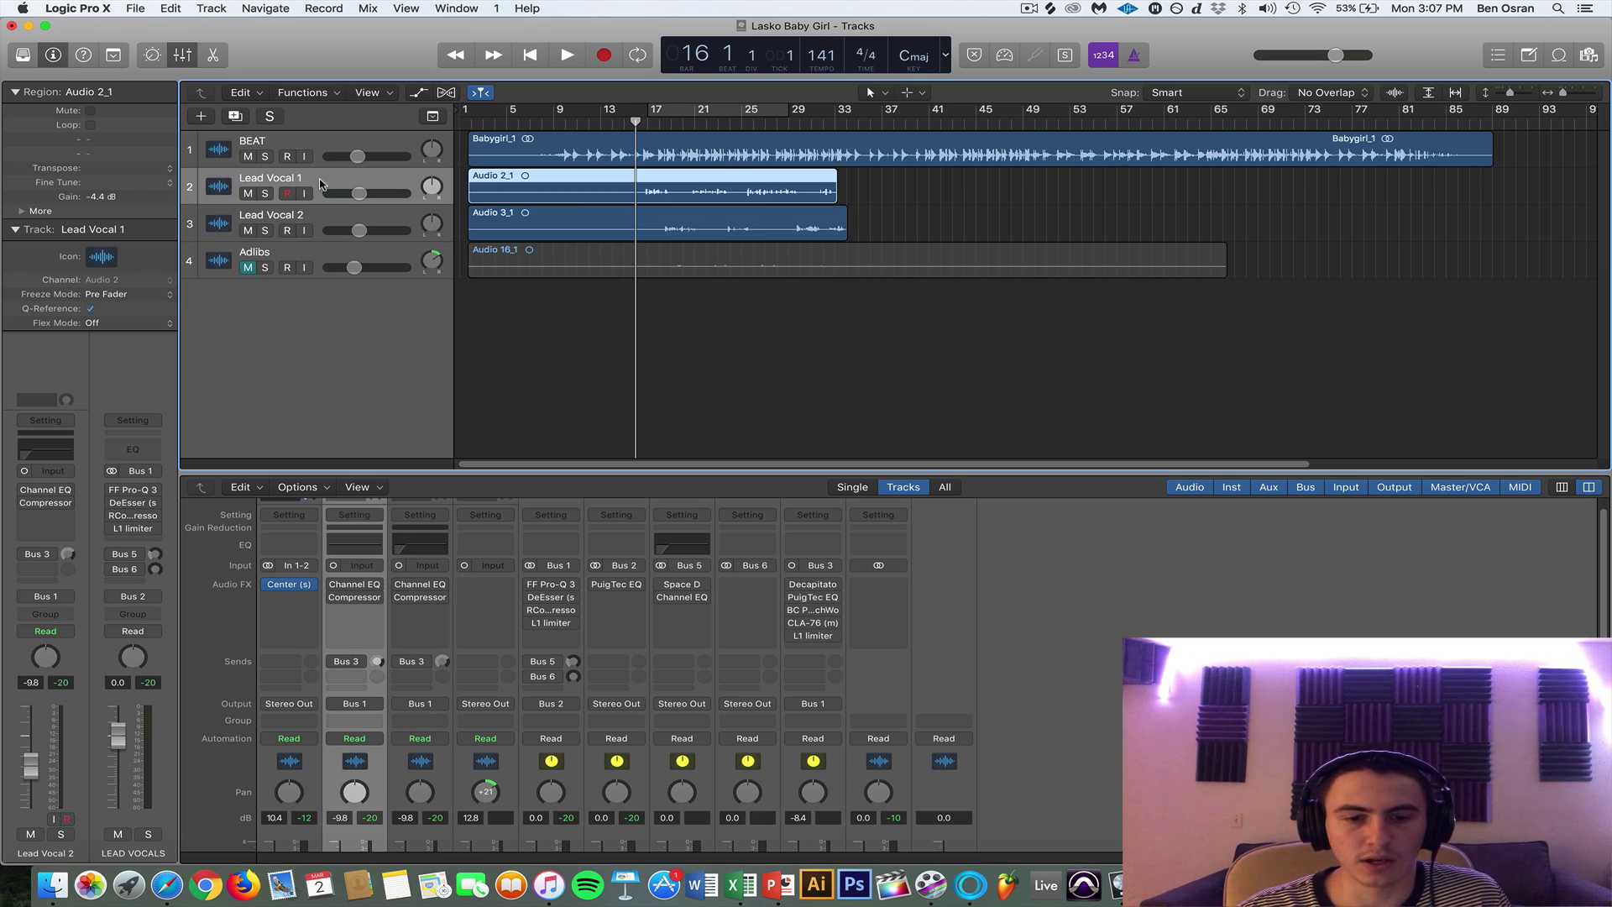
click(340, 585)
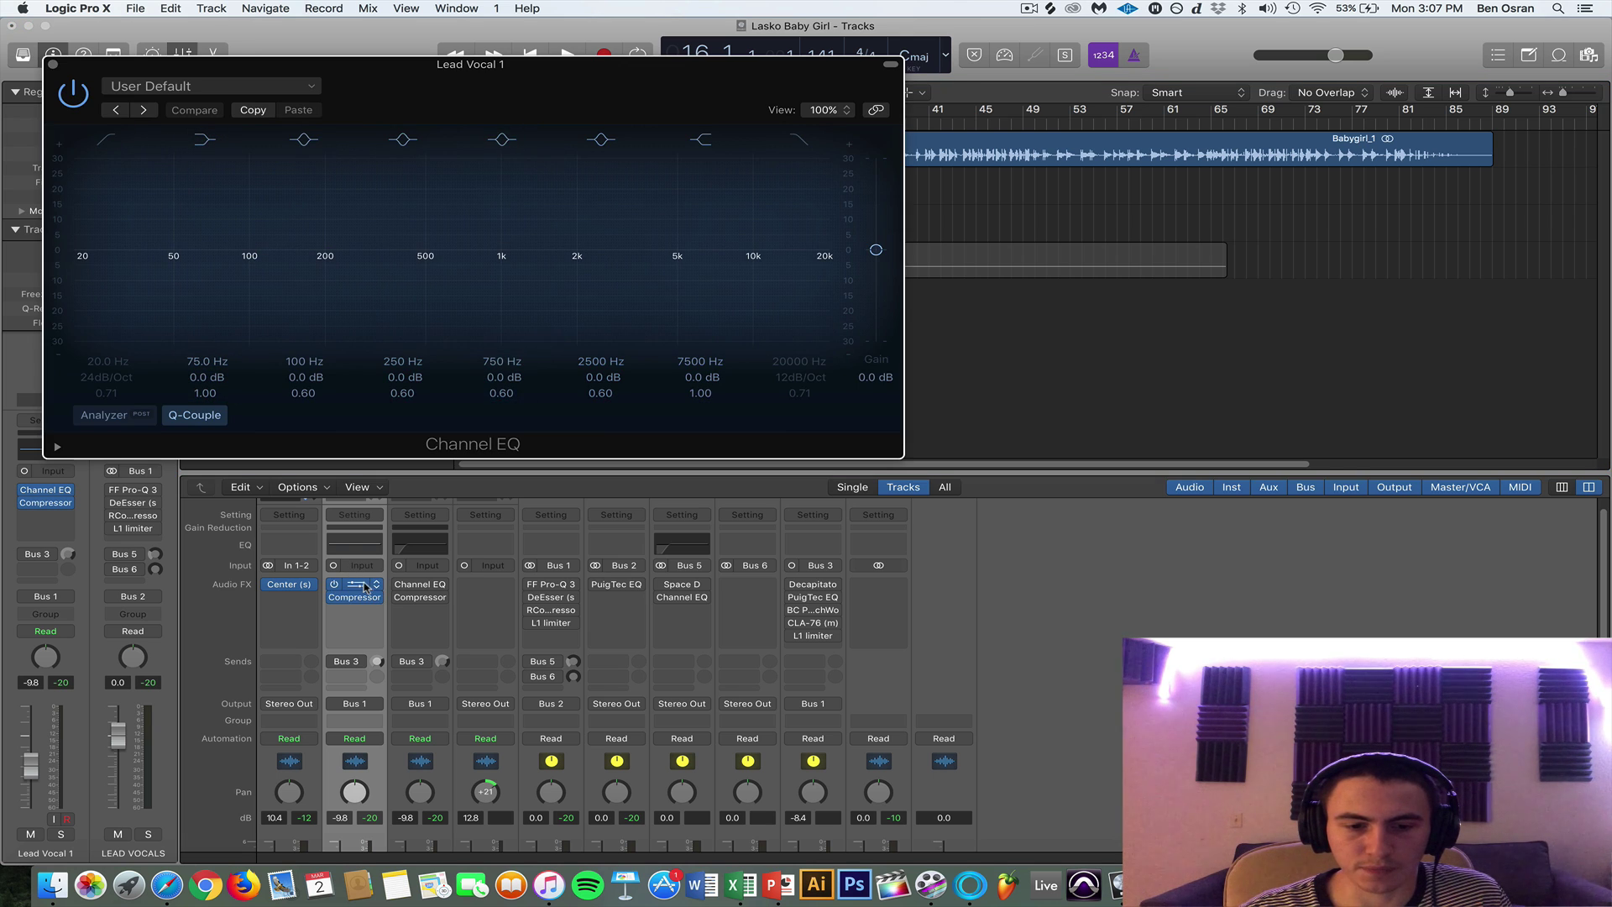
click(365, 587)
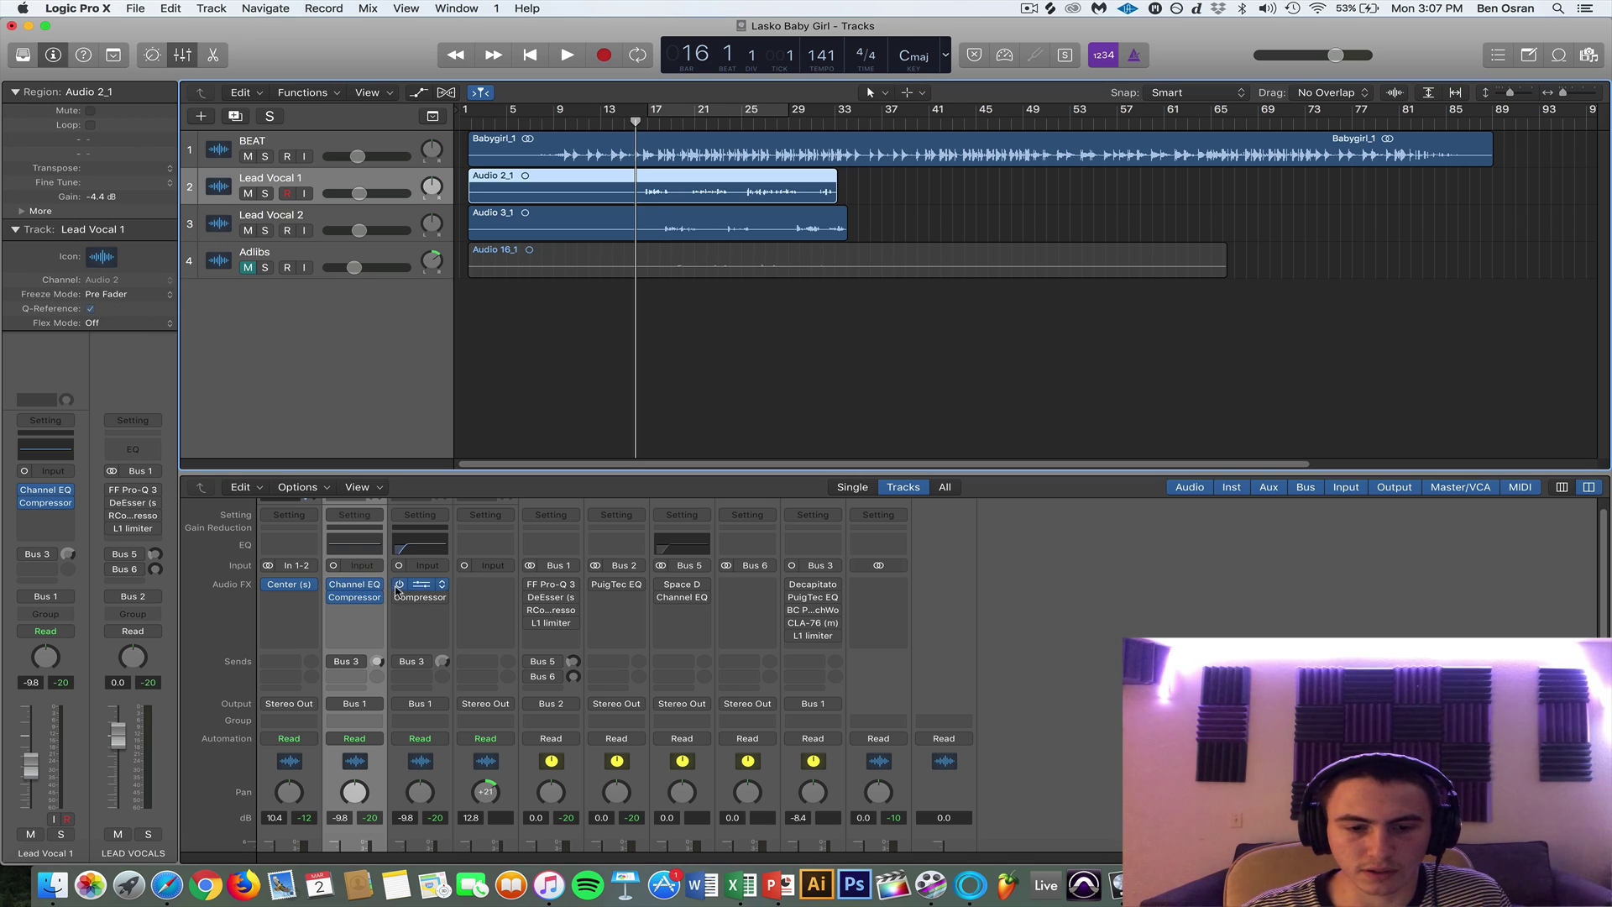
Check Lead Vocal 1's Compressor, then set its Compressor and Channel EQ slots to No Plug-in.
click(354, 598)
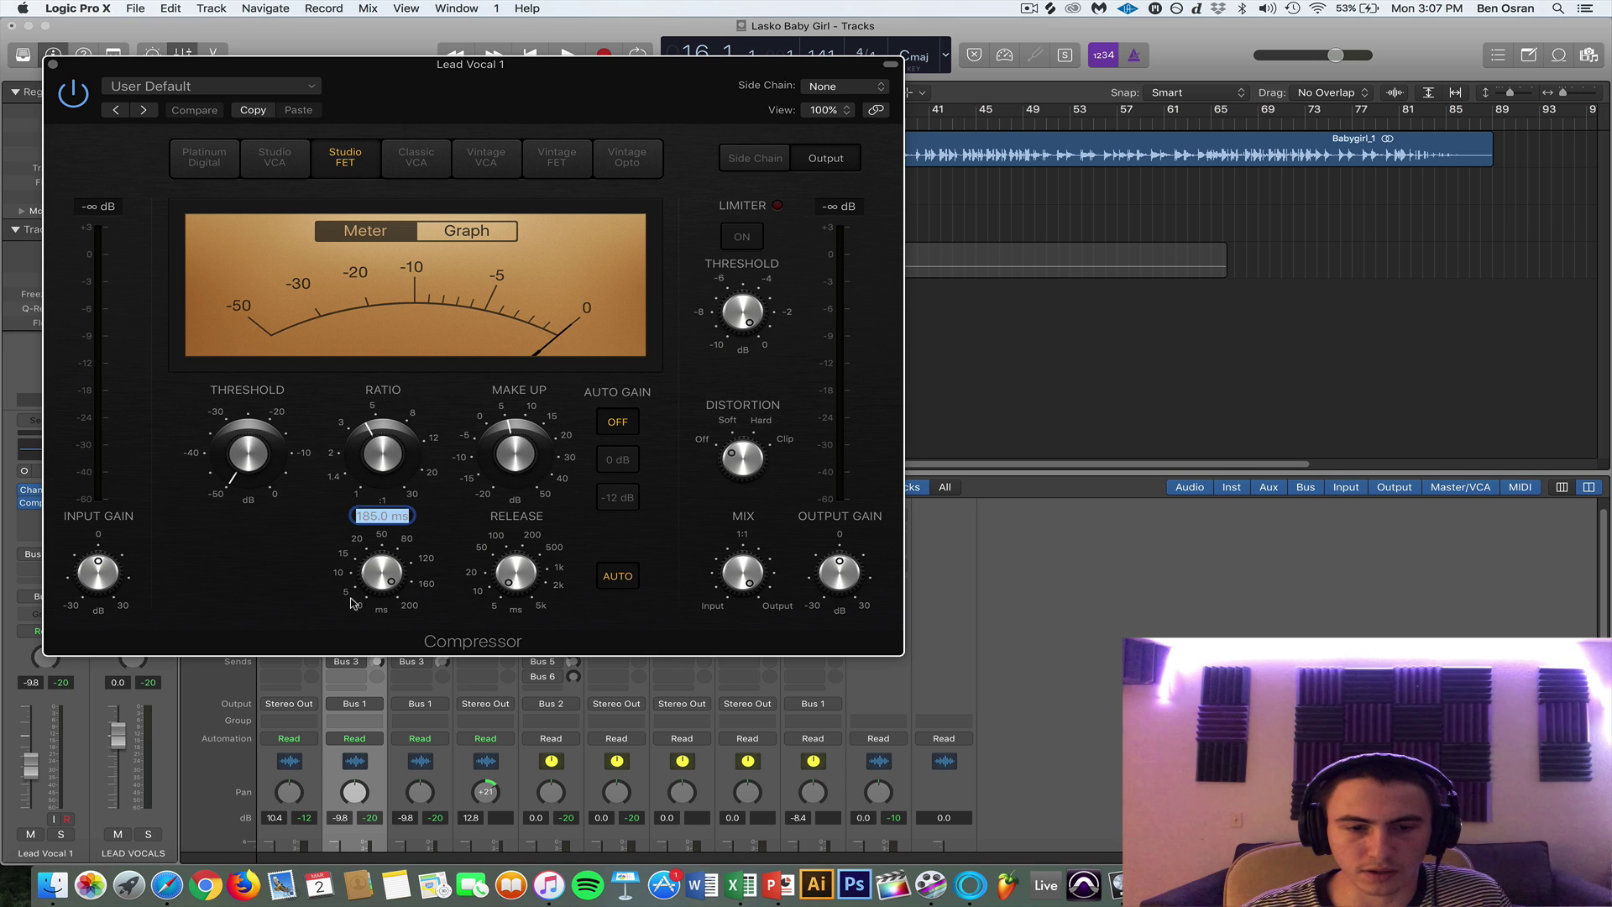
click(50, 64)
click(378, 598)
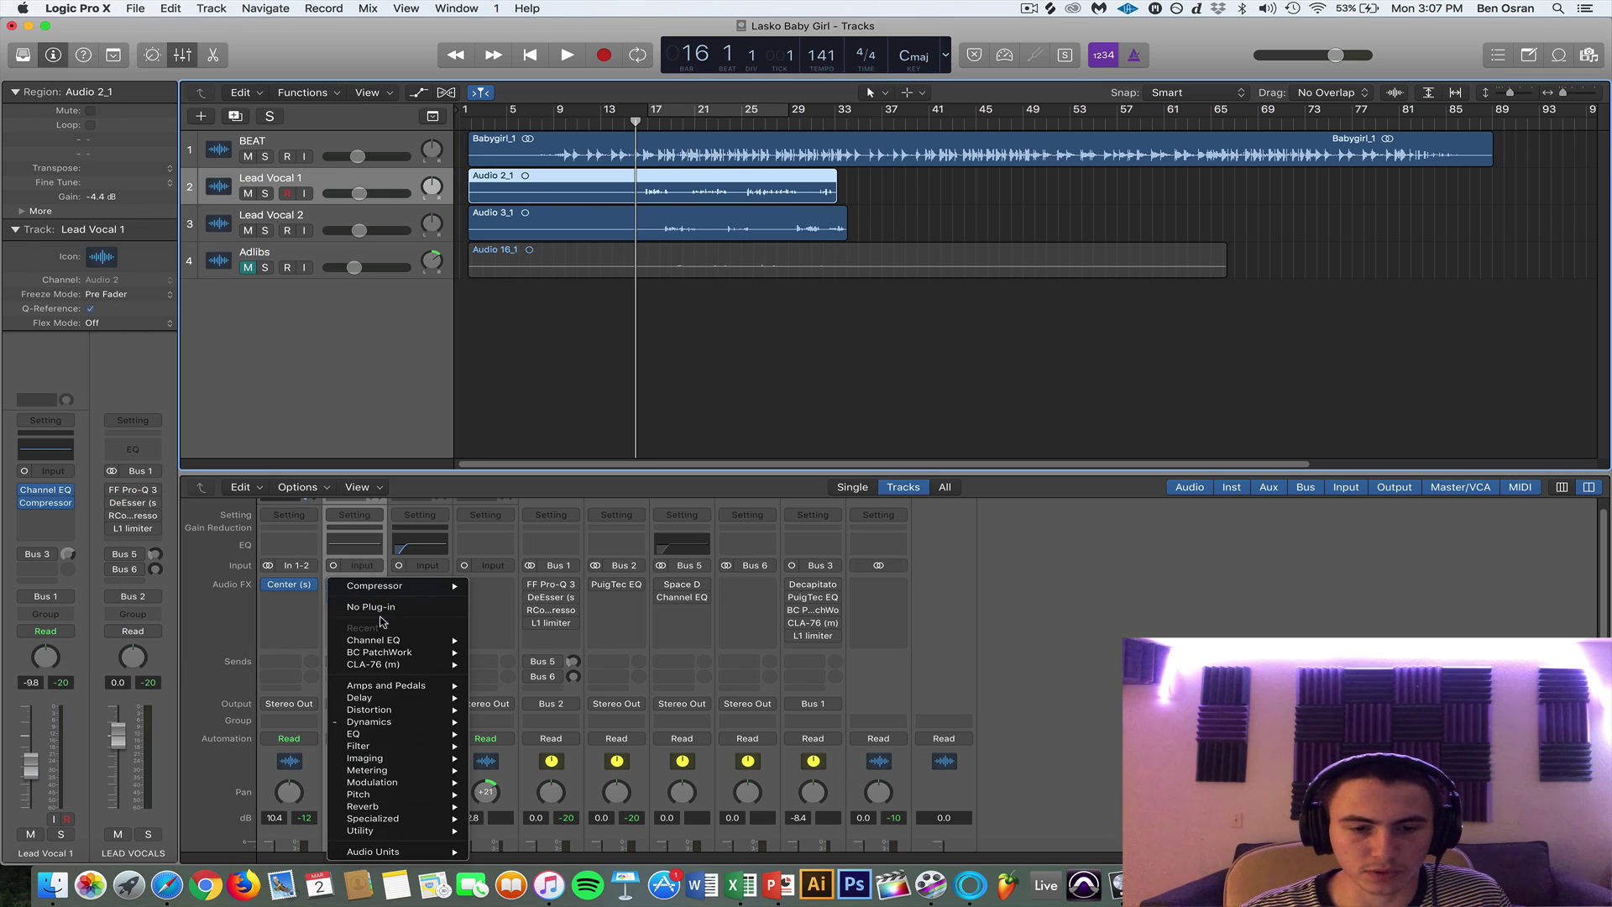
click(379, 606)
click(378, 598)
key(Escape)
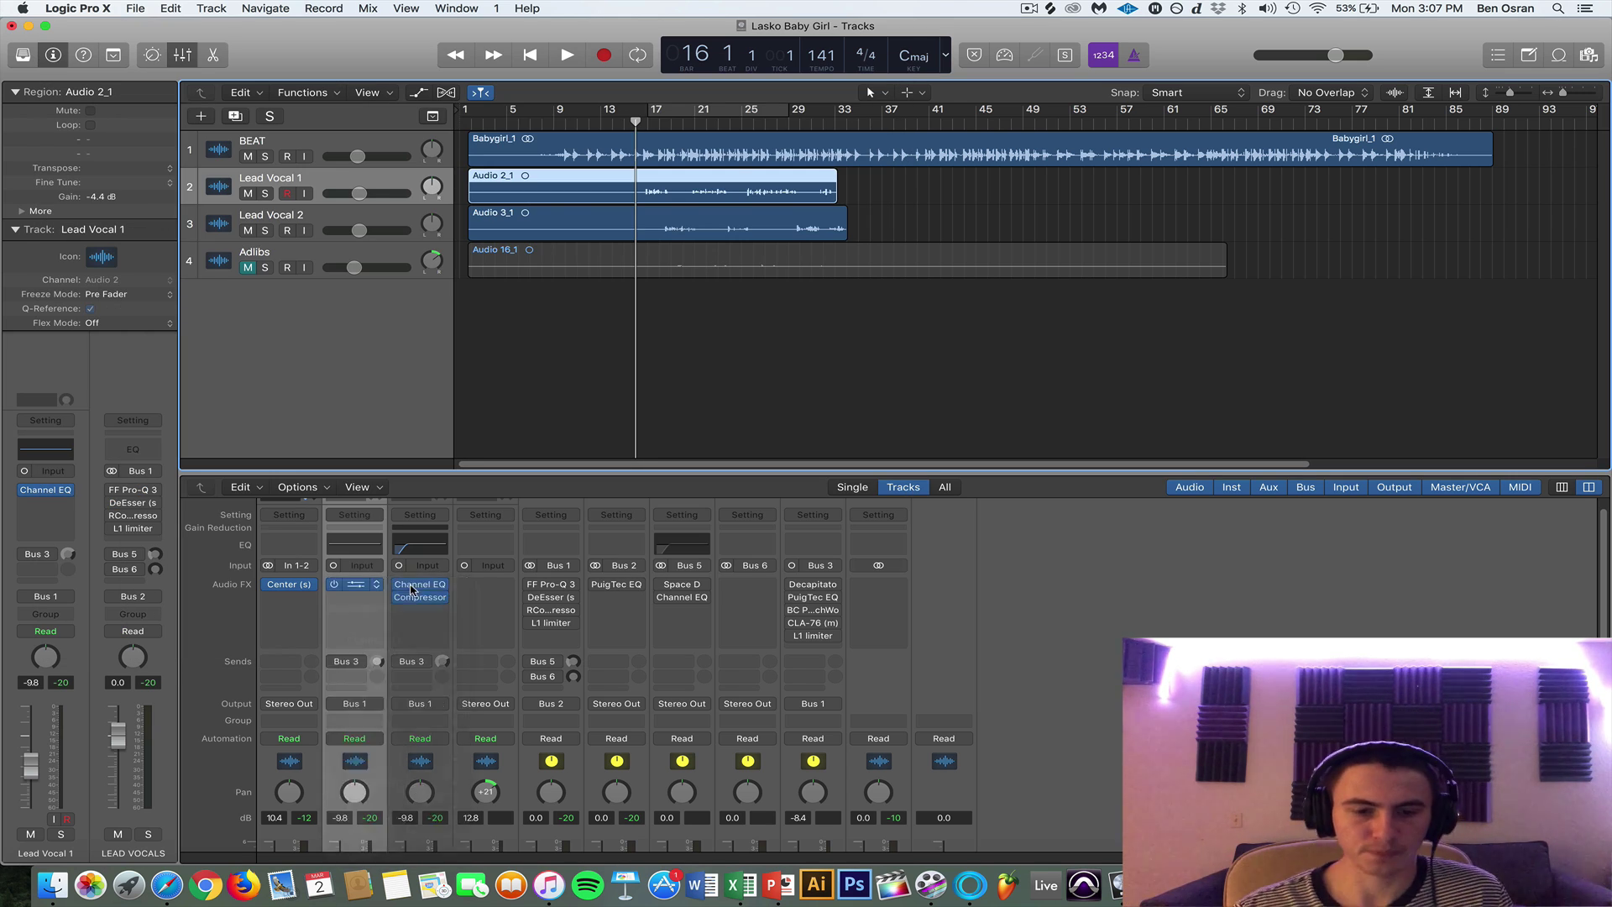
Compare Lead Vocal 2's 96 Hz low-cut EQ band off and on, leaving it enabled.
click(411, 587)
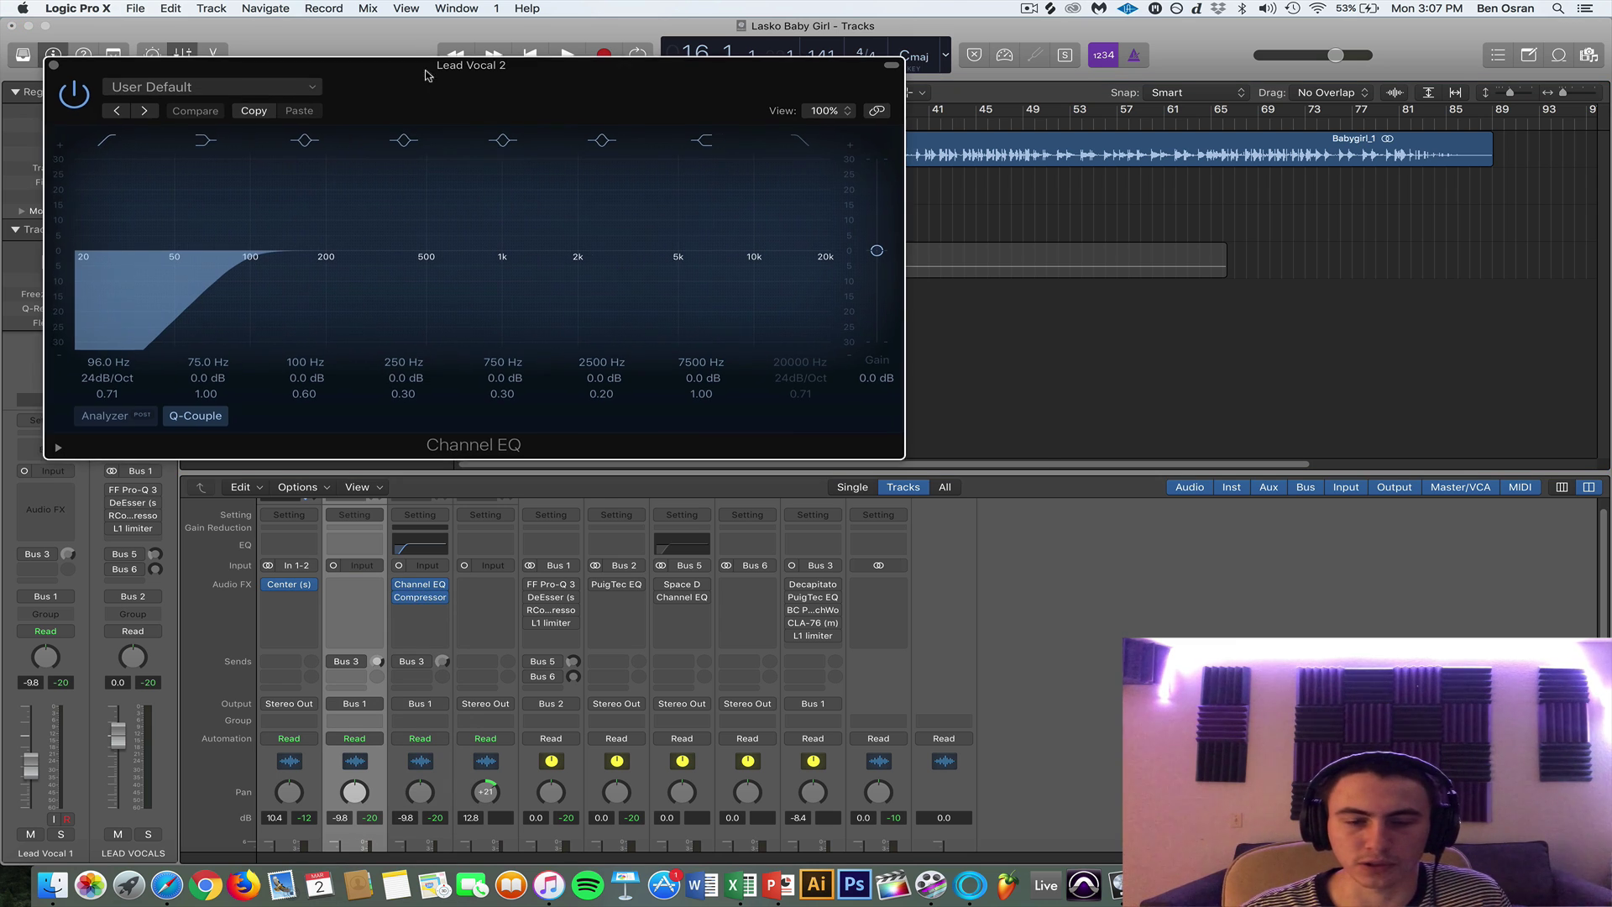
drag(425, 75, 995, 46)
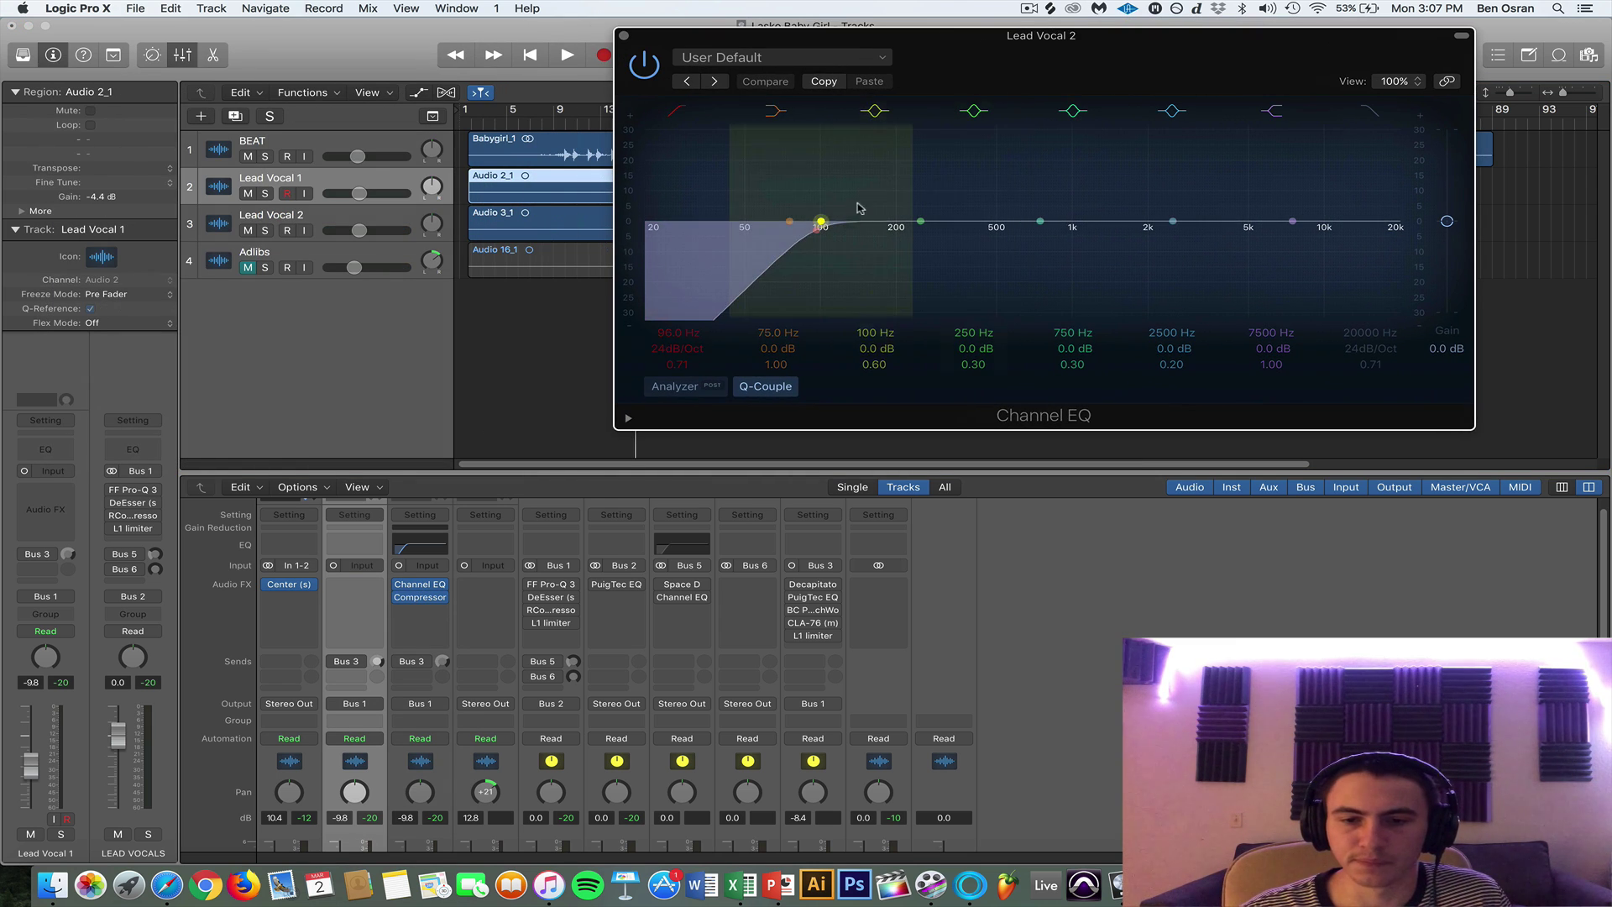
click(679, 114)
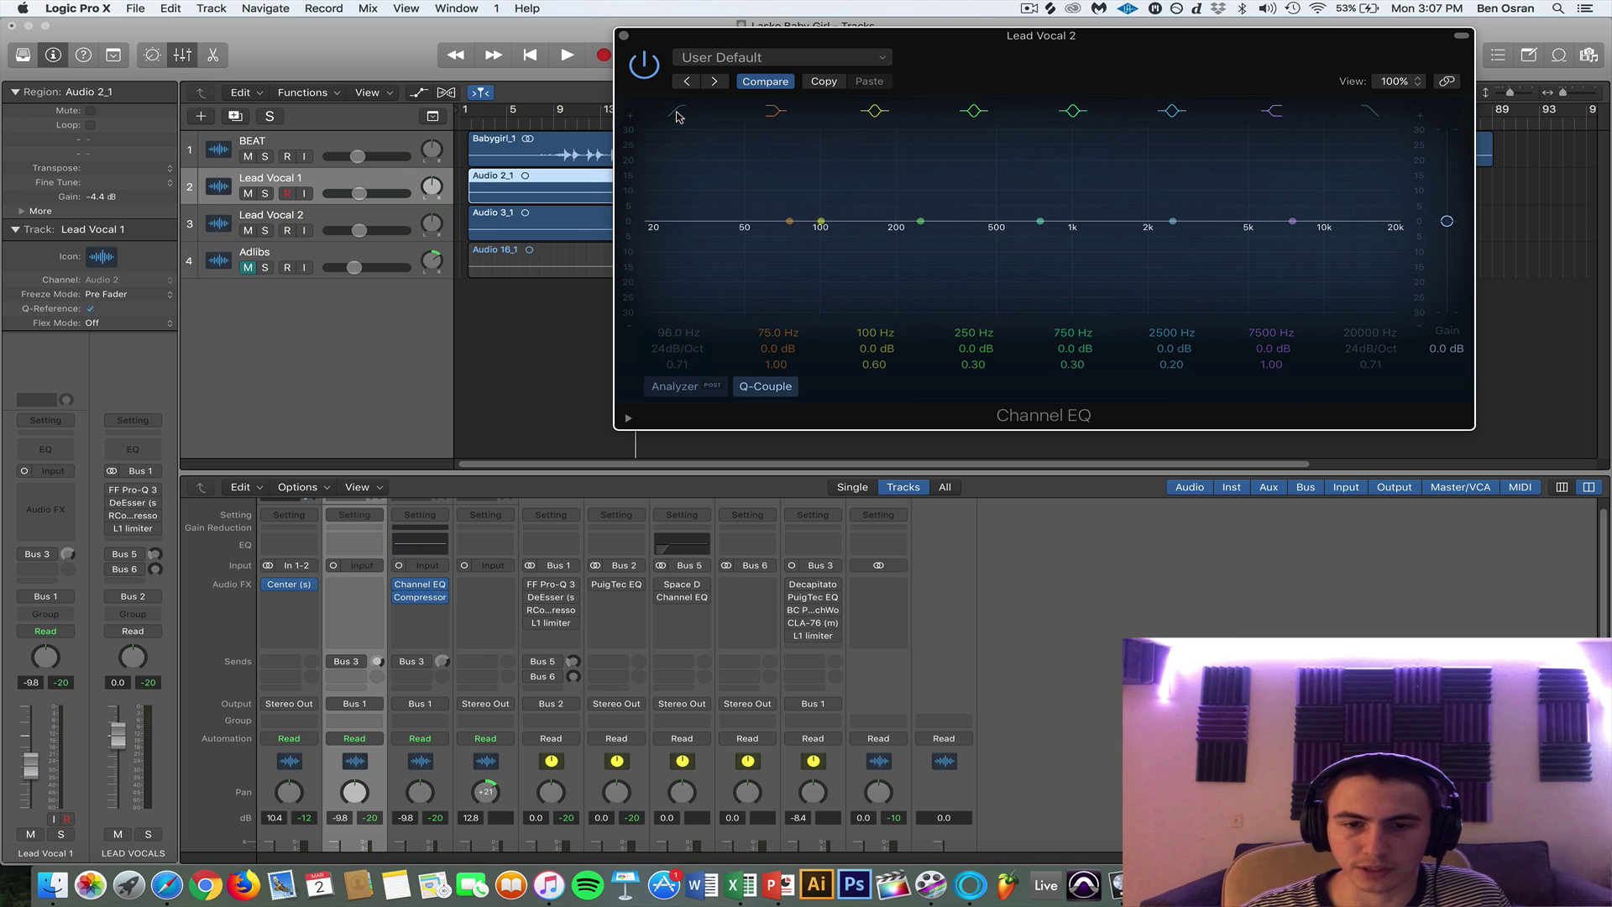
click(679, 114)
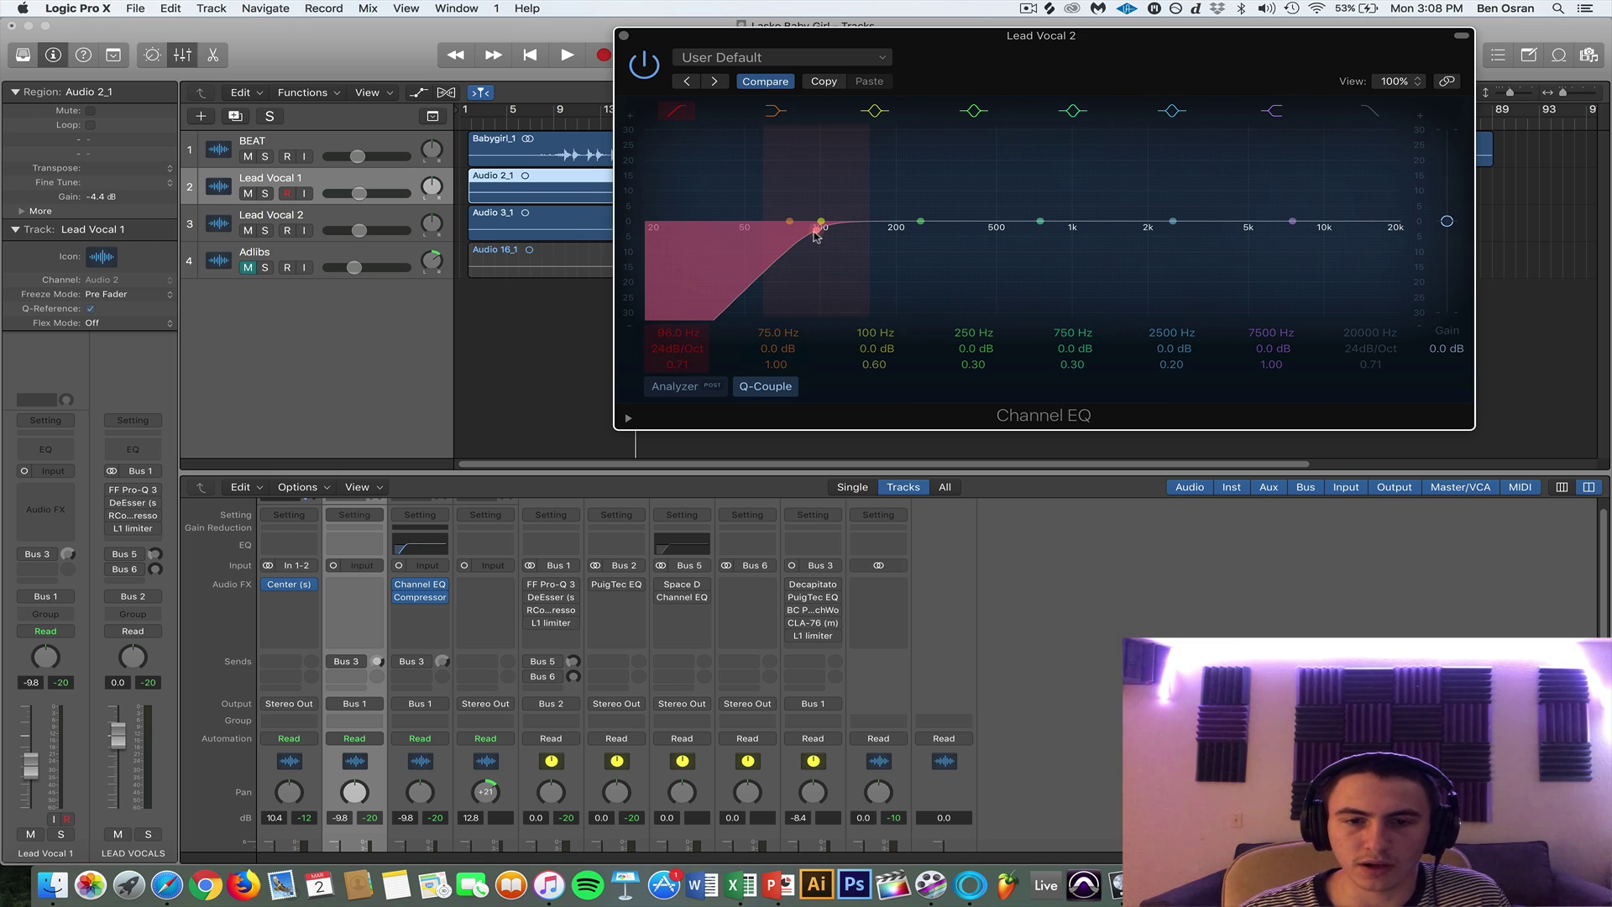
drag(814, 235, 982, 245)
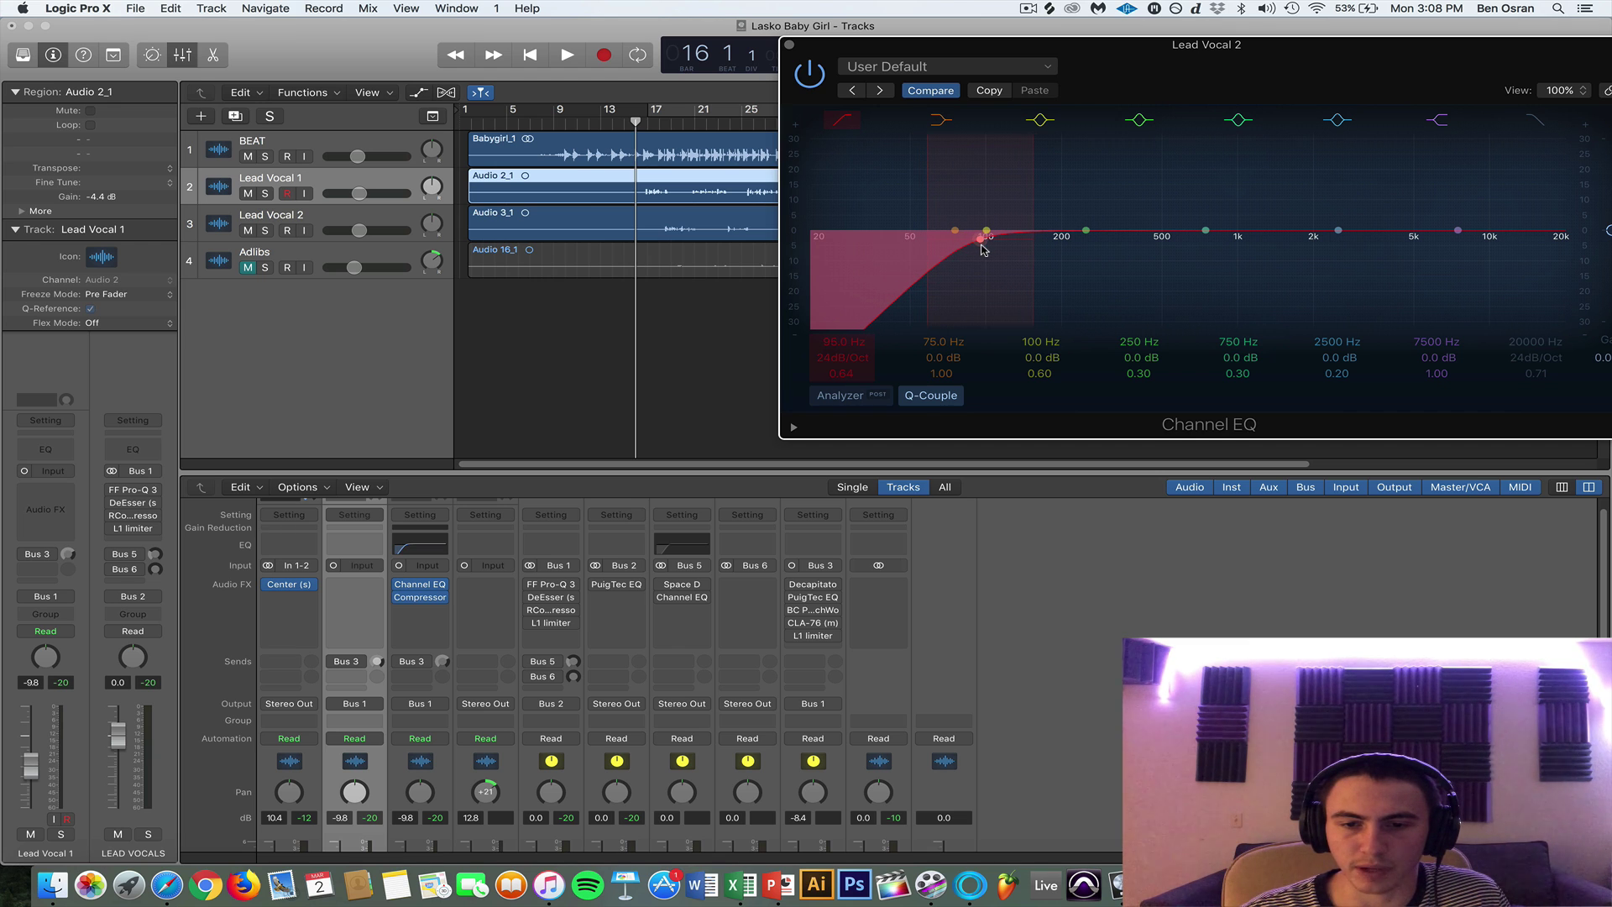
click(790, 44)
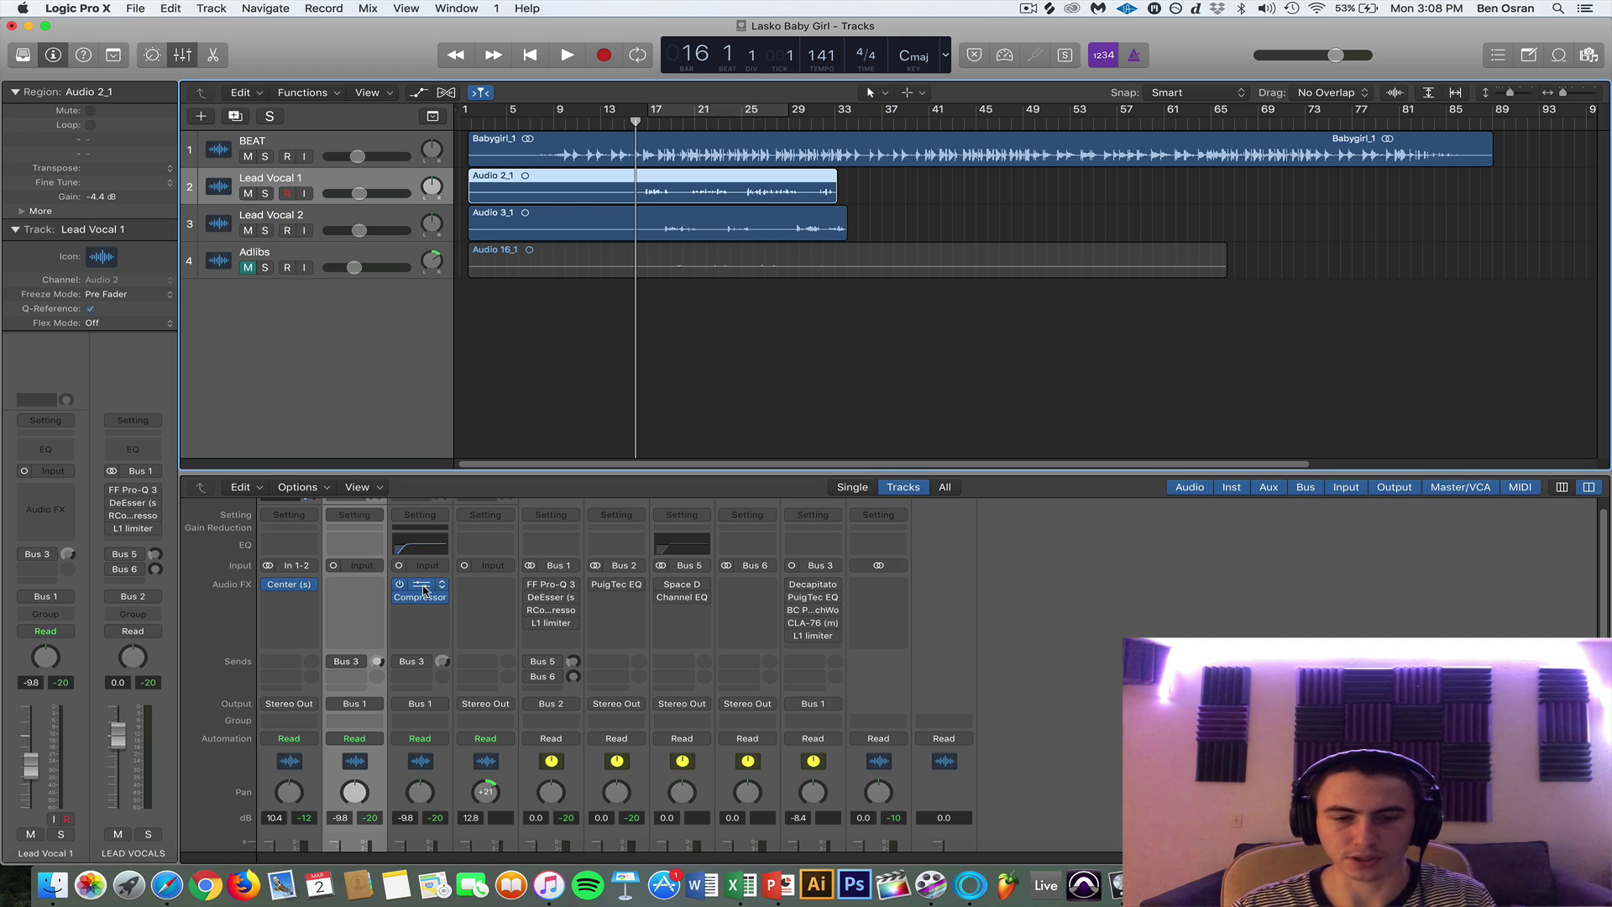
Copy Lead Vocal 2's Channel EQ onto Lead Vocal 1 and lower Lead Vocal 2's compressor ratio to 3.7:1.
drag(420, 584, 354, 585)
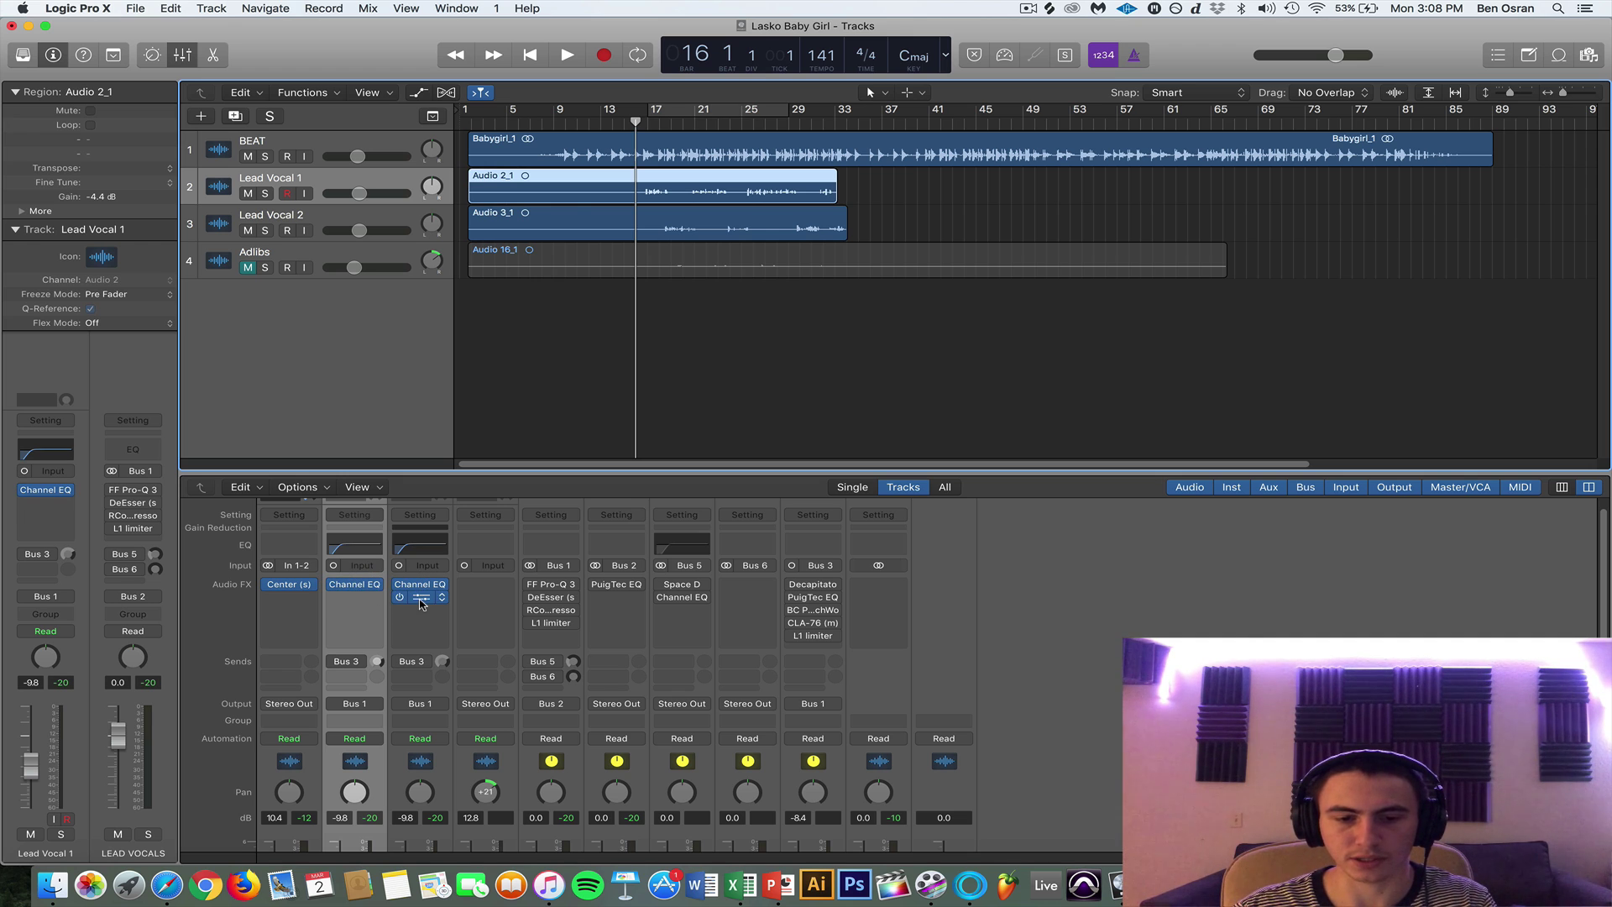
click(648, 123)
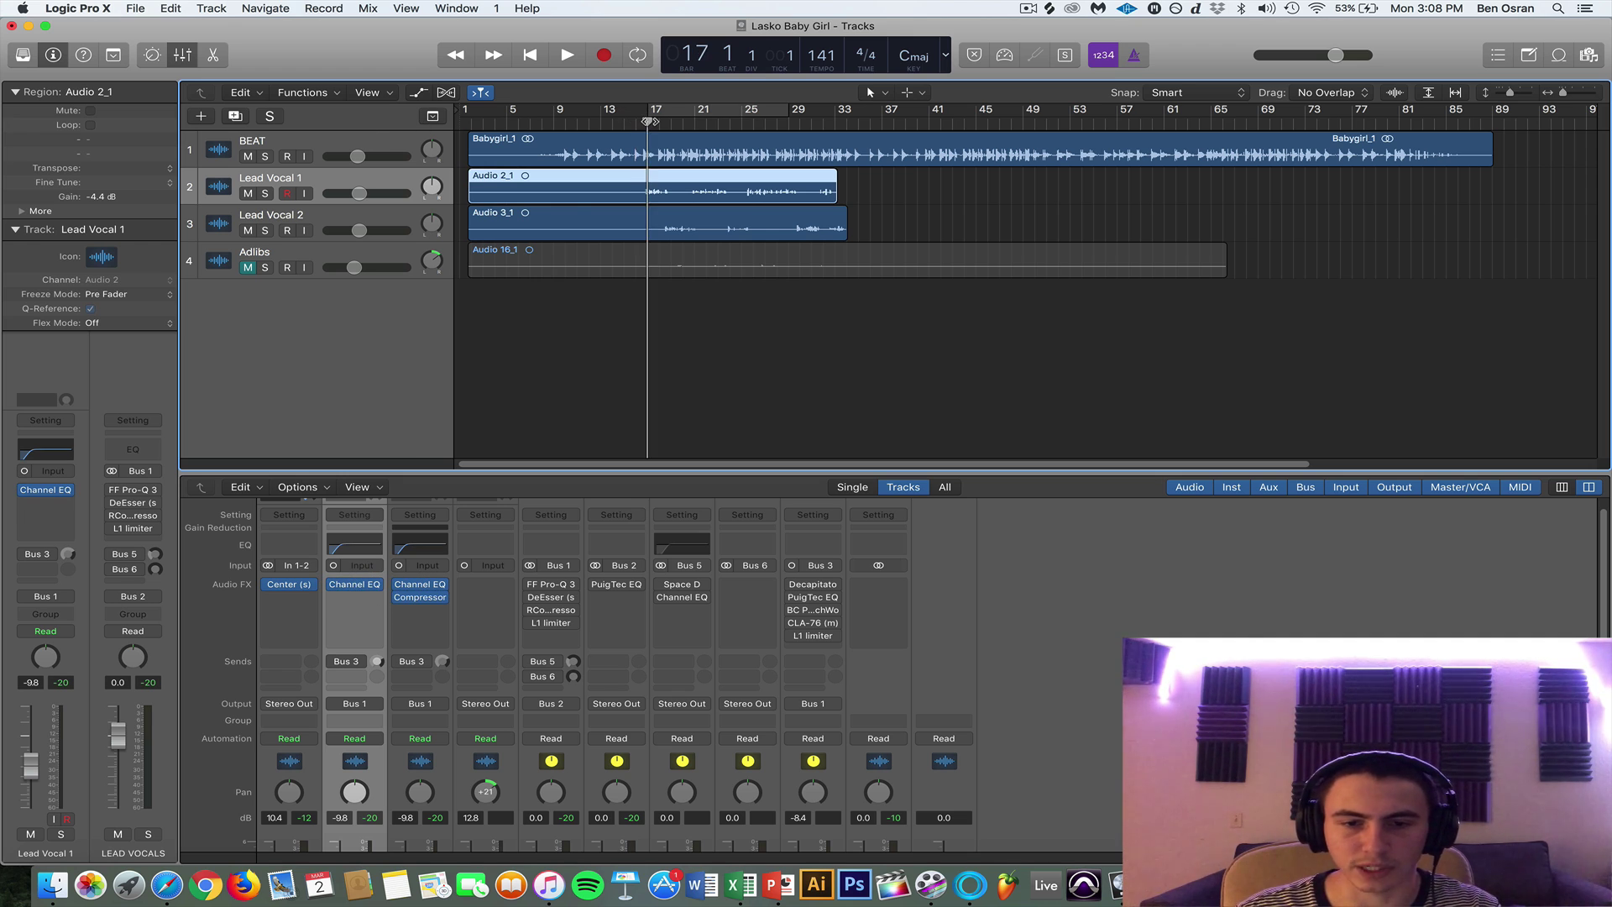
click(423, 598)
drag(436, 123, 690, 72)
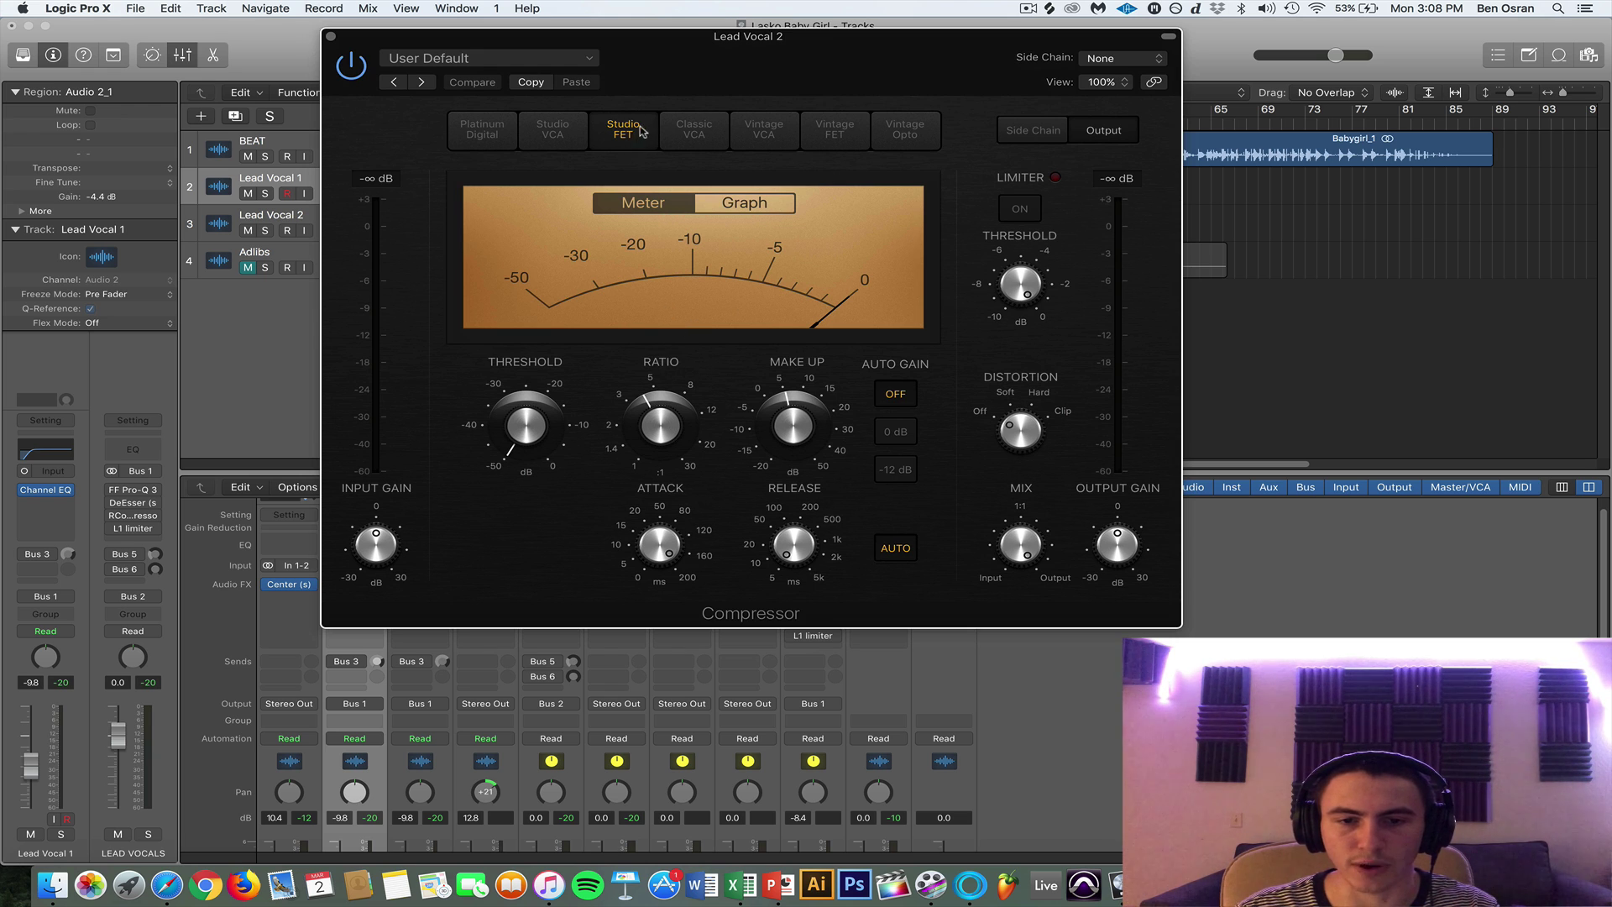
mouse_move(649, 53)
mouse_down()
mouse_move(727, 43)
mouse_move(677, 45)
mouse_up()
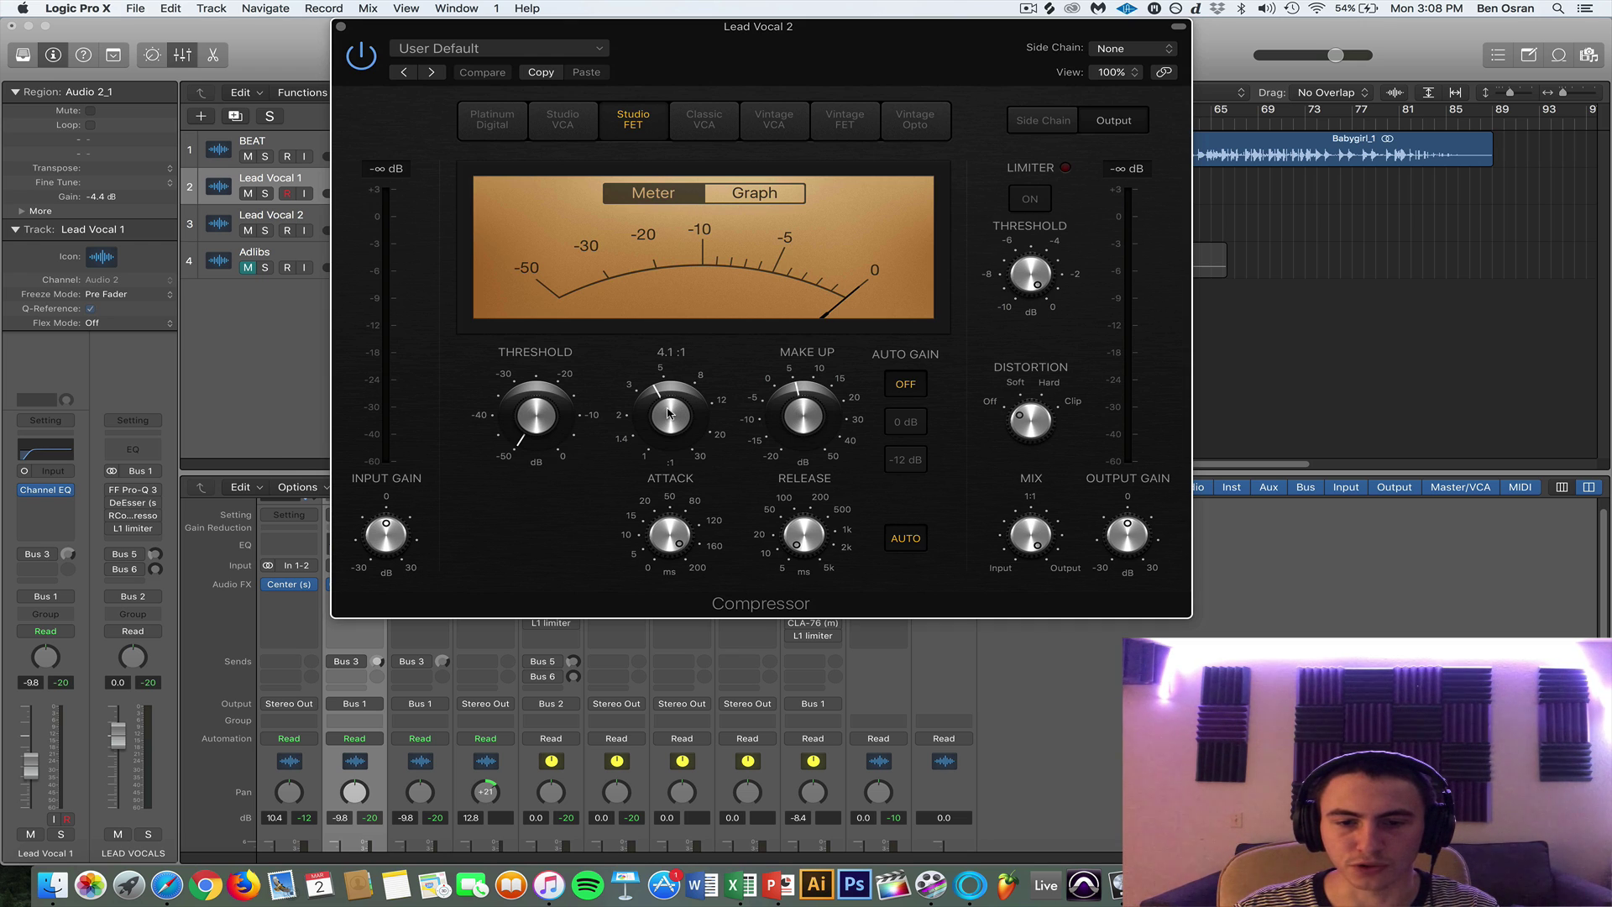
drag(670, 413, 669, 418)
Audition Lead Vocal 2 with the 3.7:1 compression from bar 17.
mouse_move(673, 525)
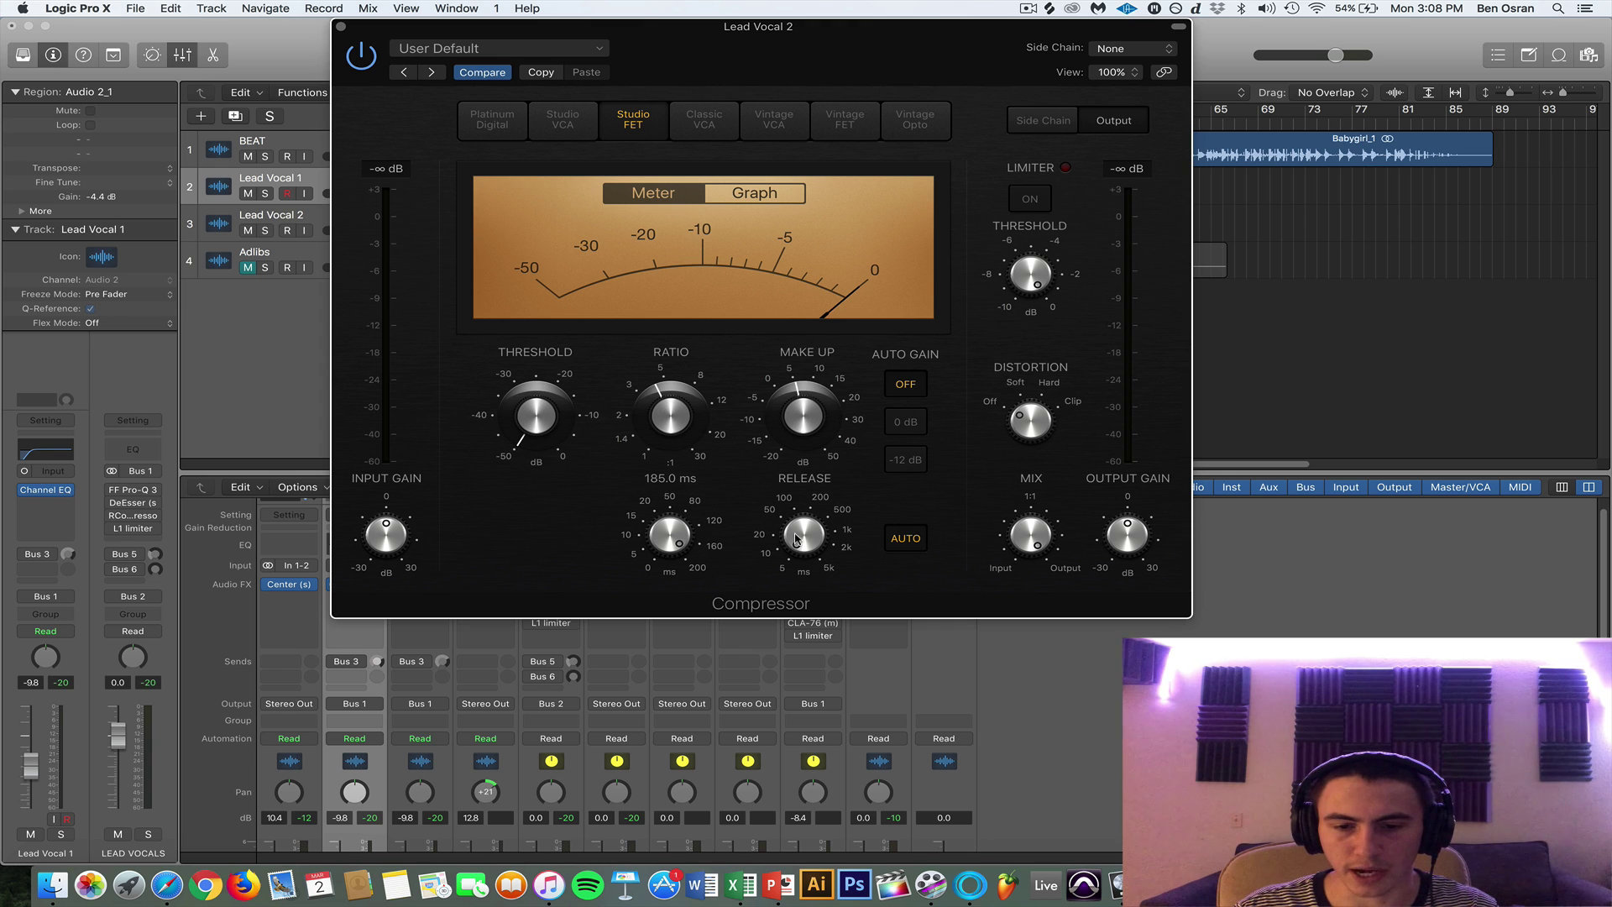
mouse_move(804, 528)
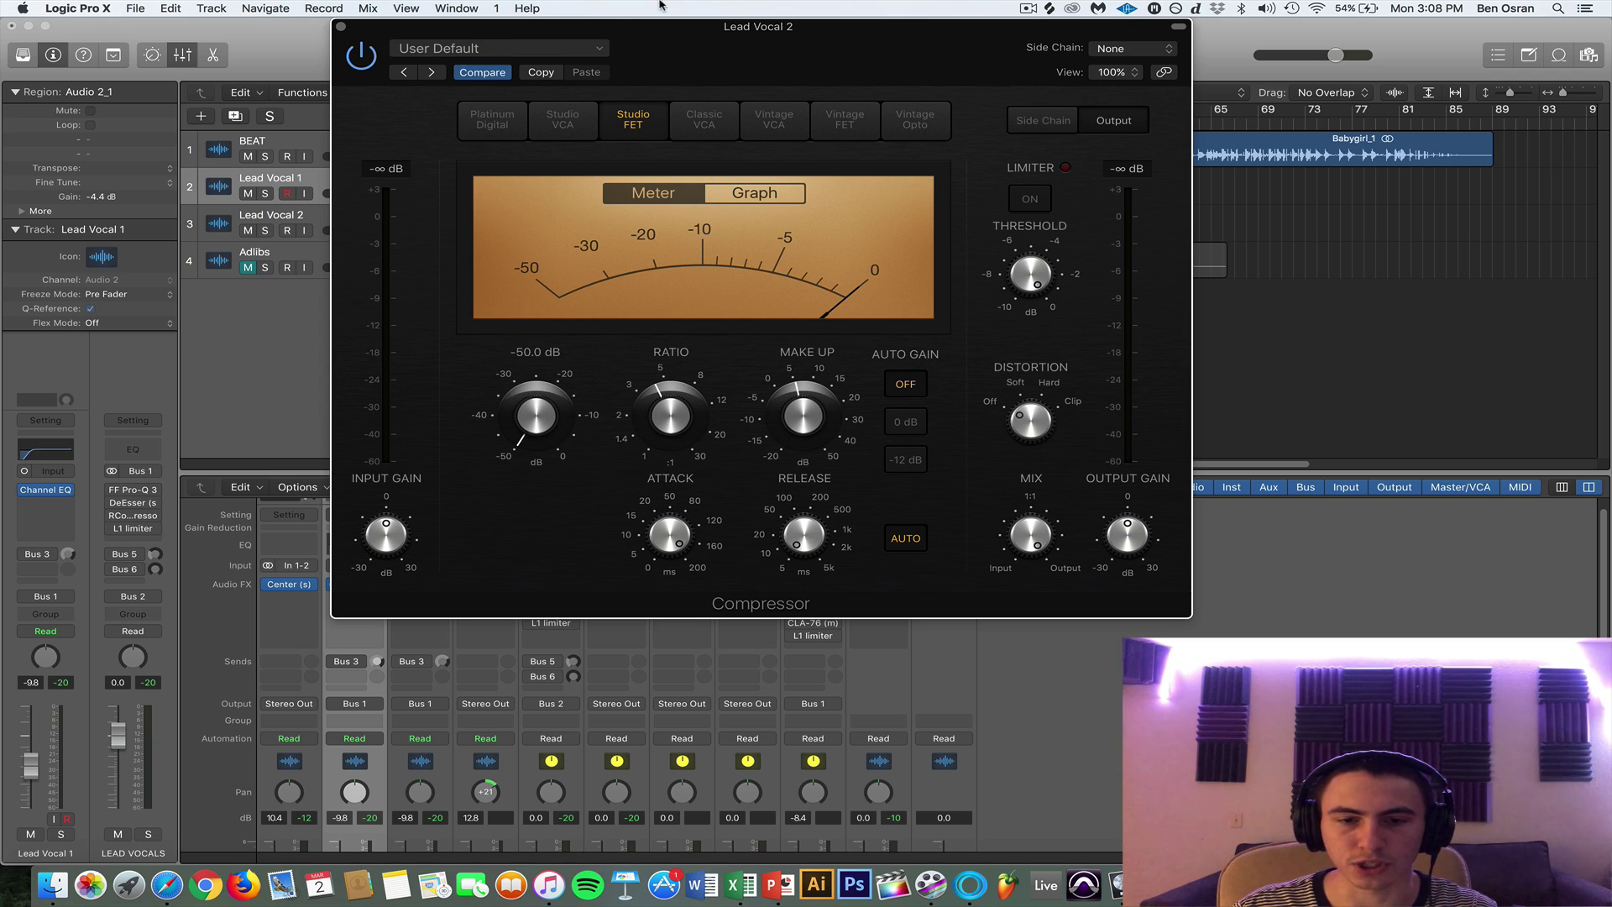
drag(680, 74, 909, 122)
mouse_move(771, 460)
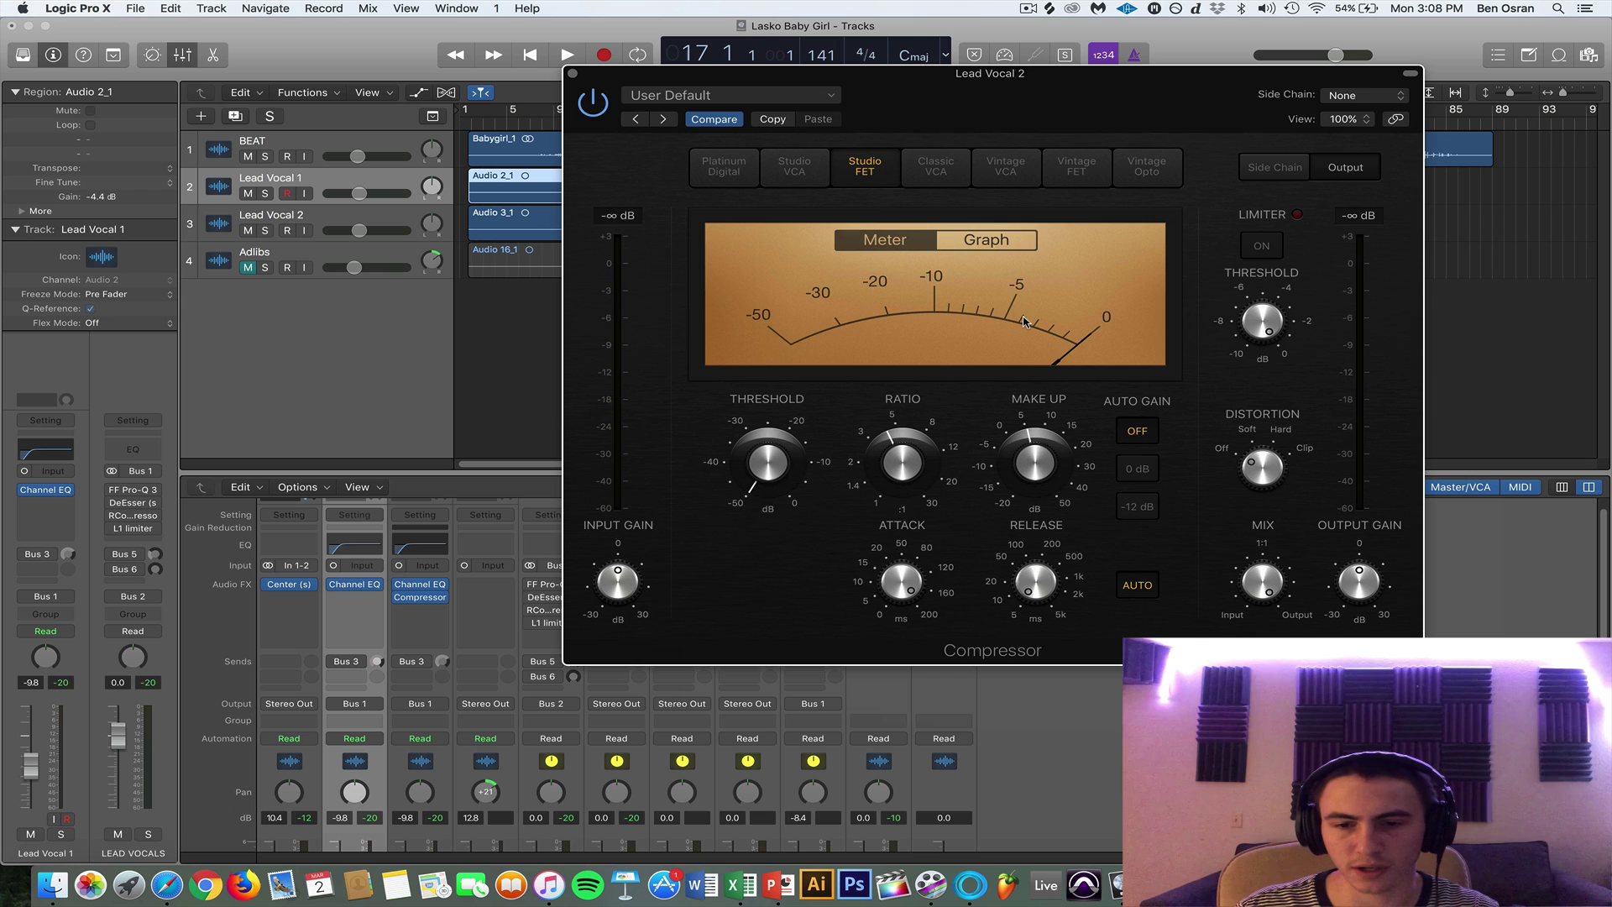
drag(960, 132, 1057, 122)
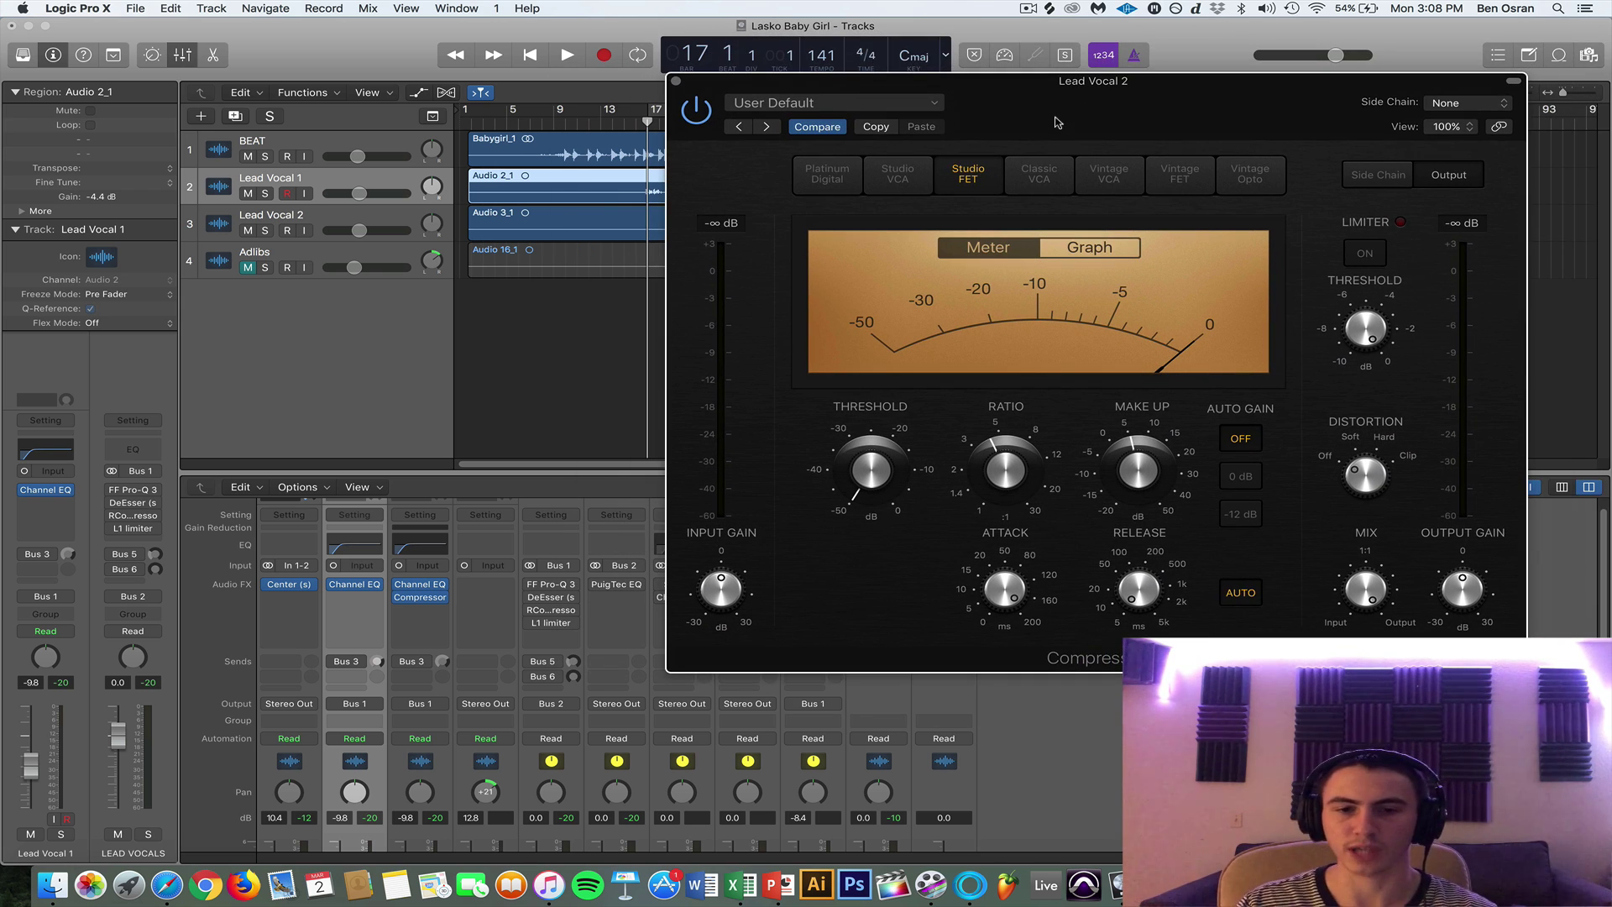
key(space)
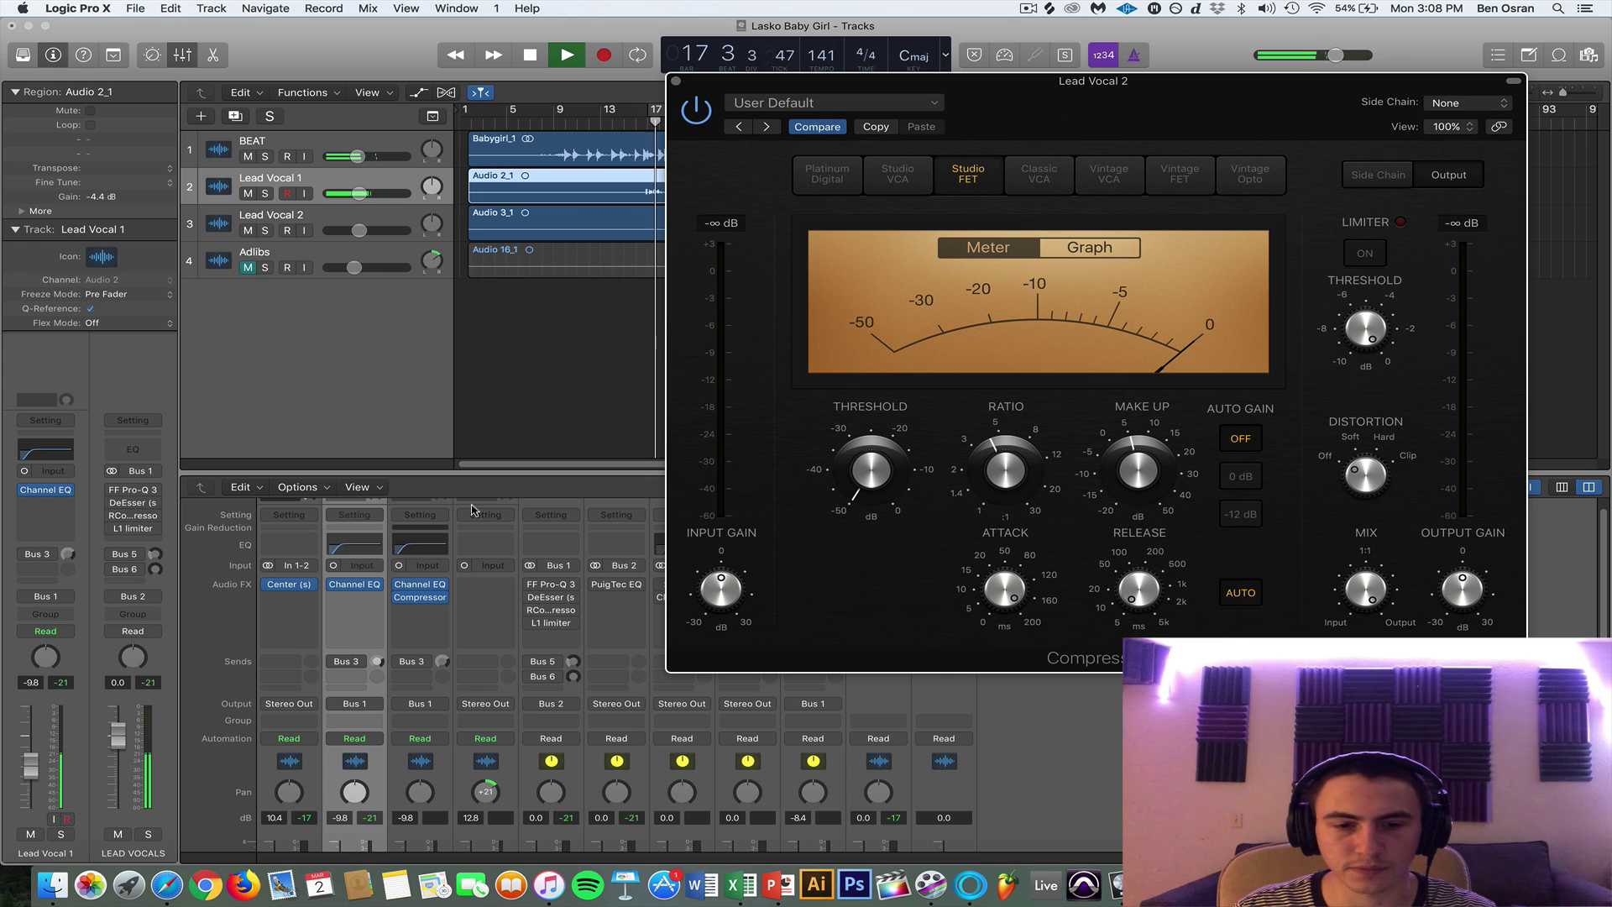
key(space)
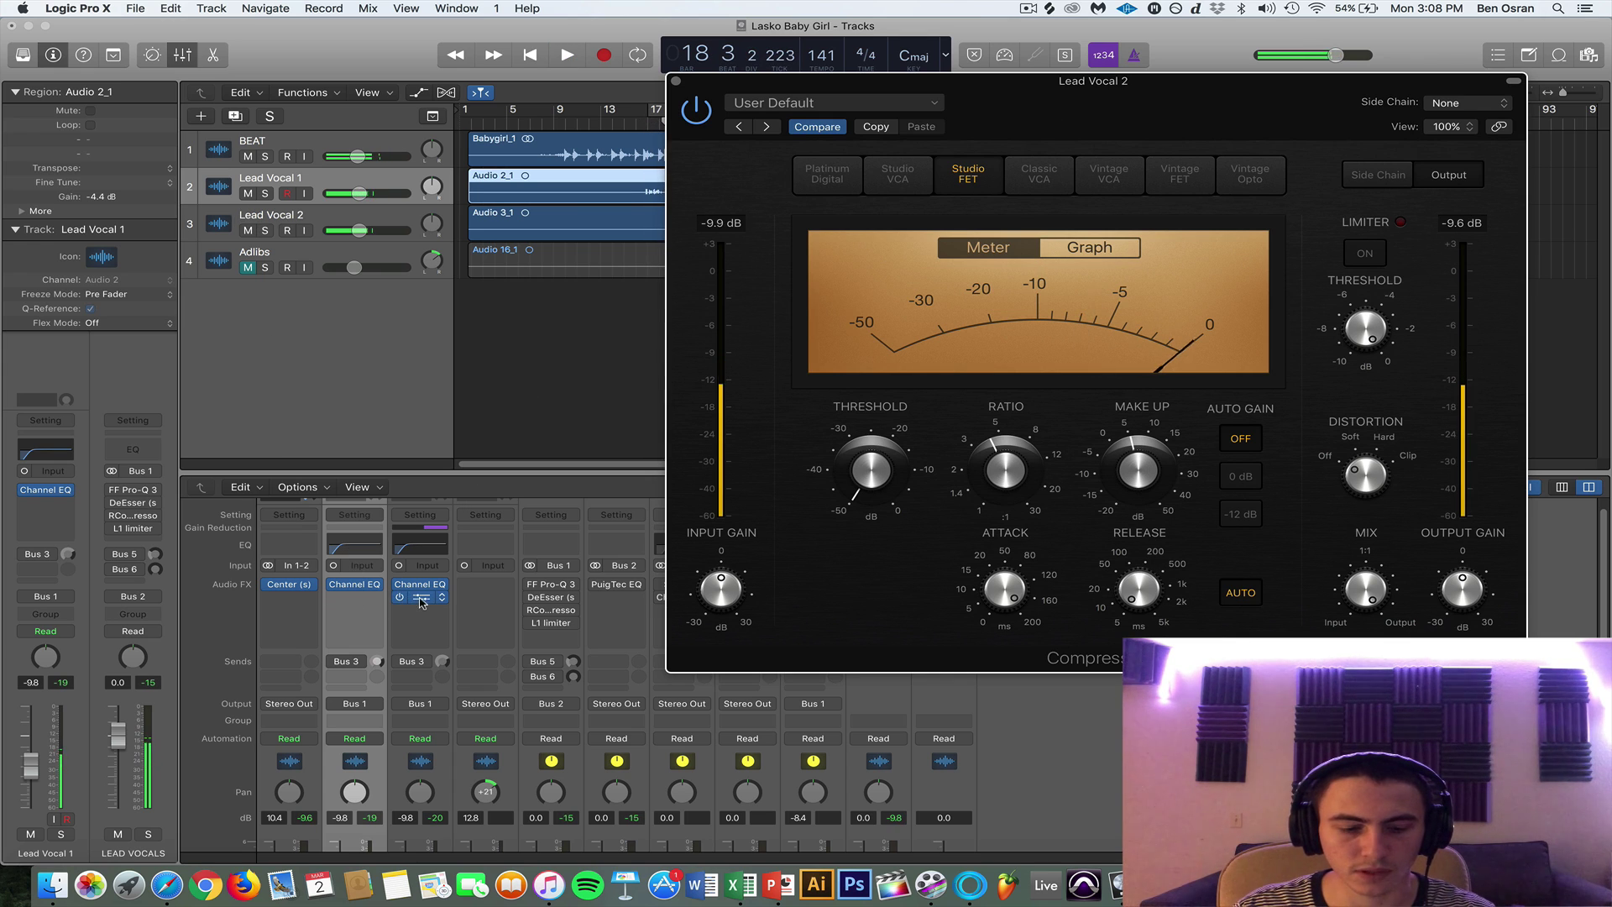
Copy the compressor onto Lead Vocal 1 after its Channel EQ, audition both vocals, and close the compressor.
drag(424, 602, 363, 600)
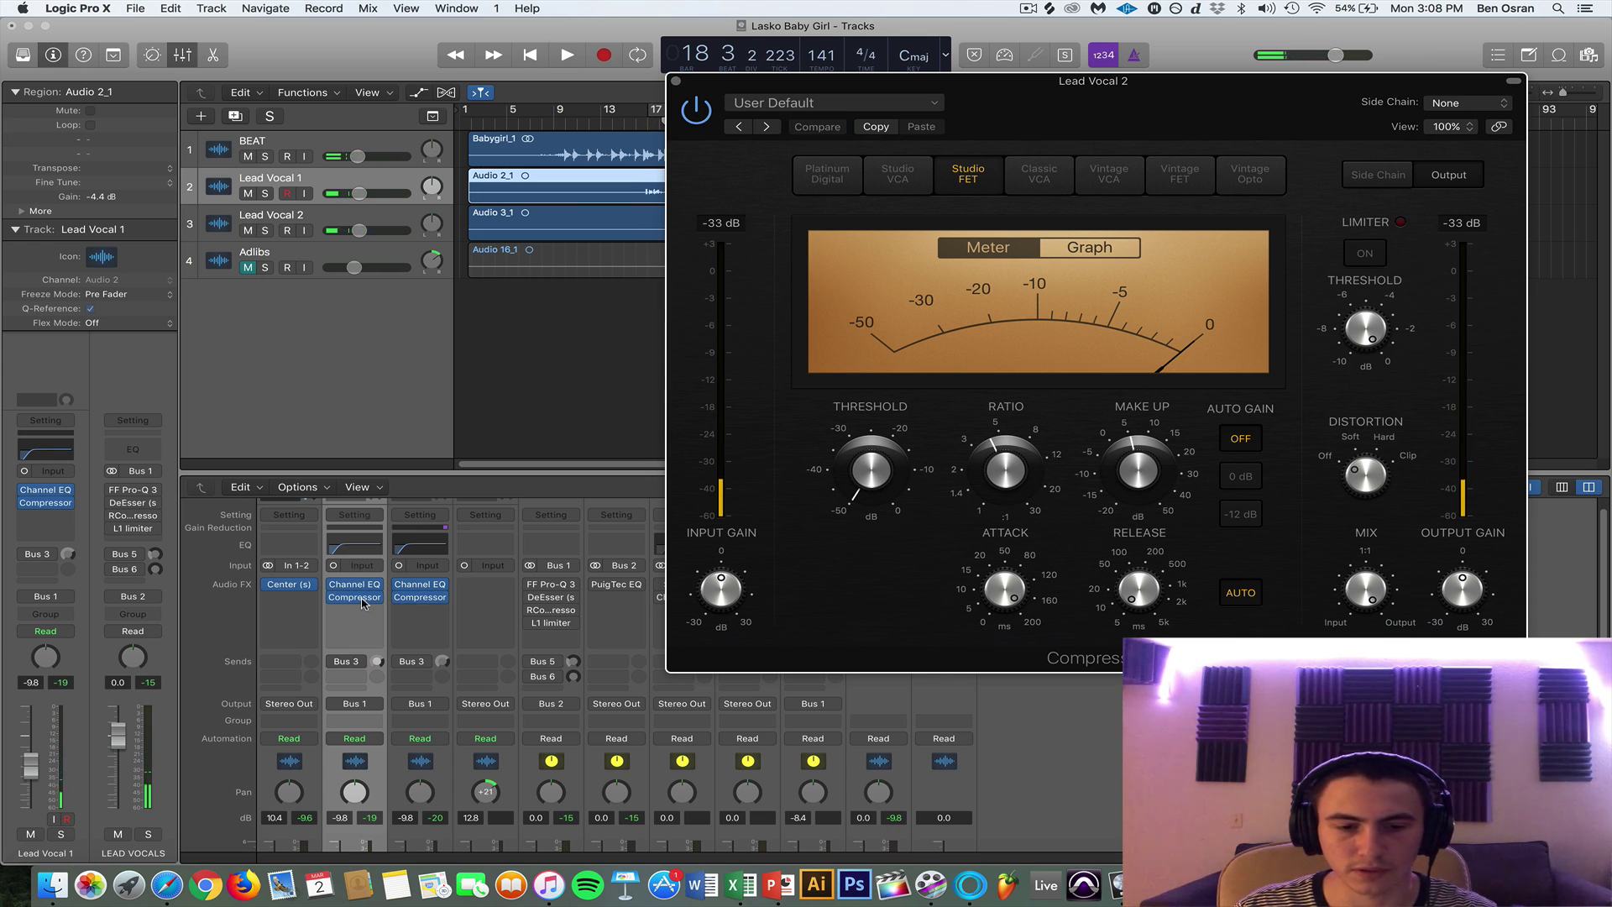
key(space)
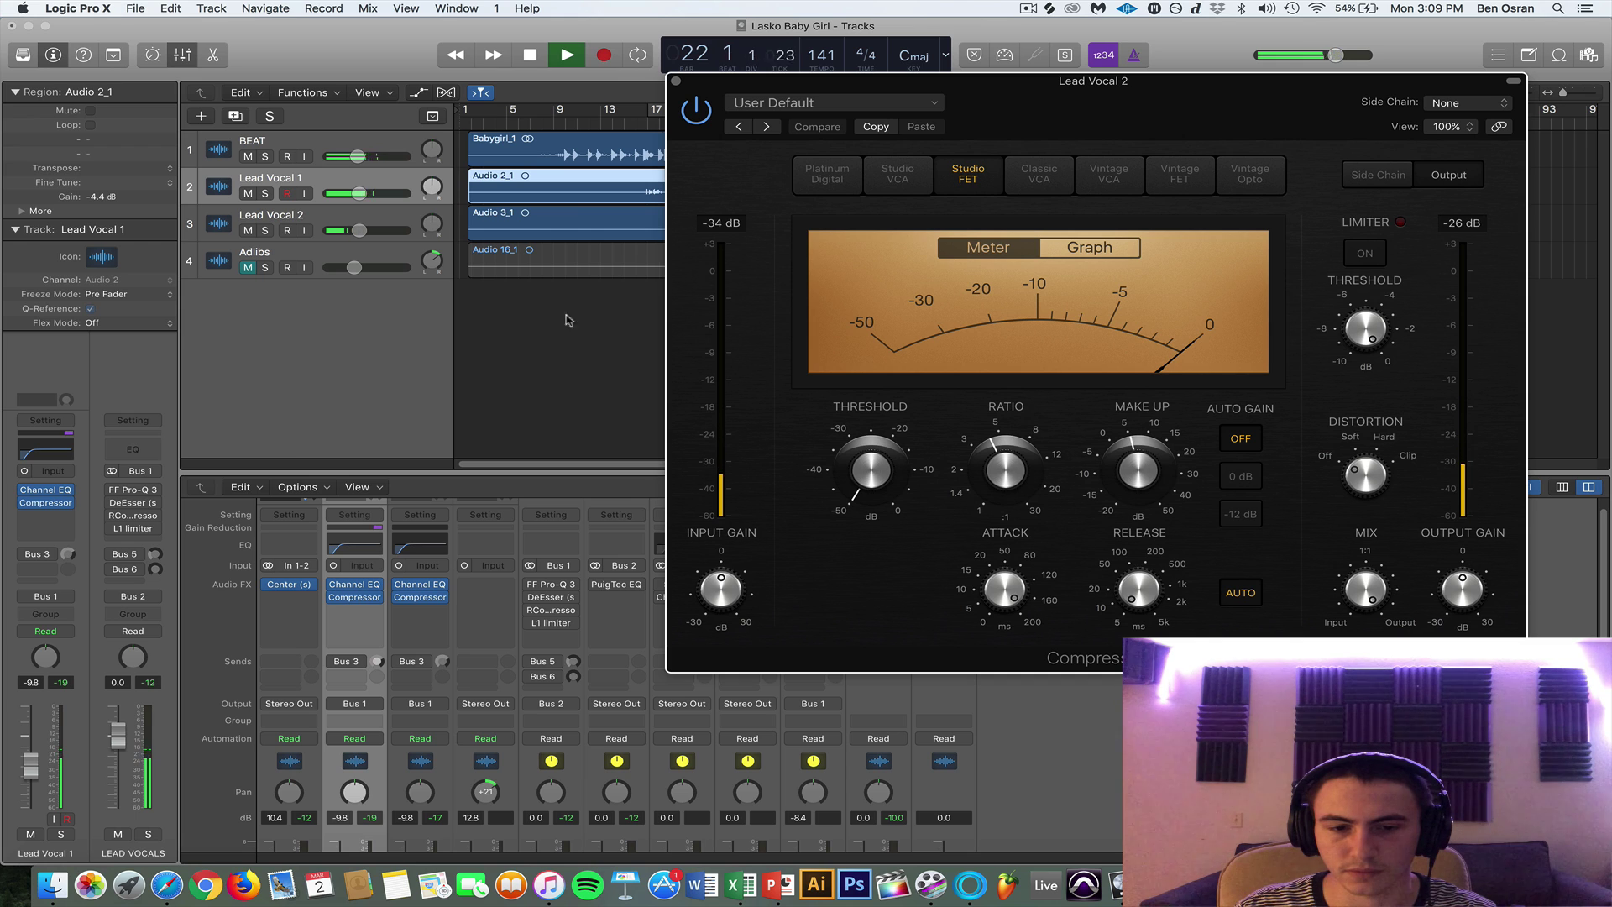
key(space)
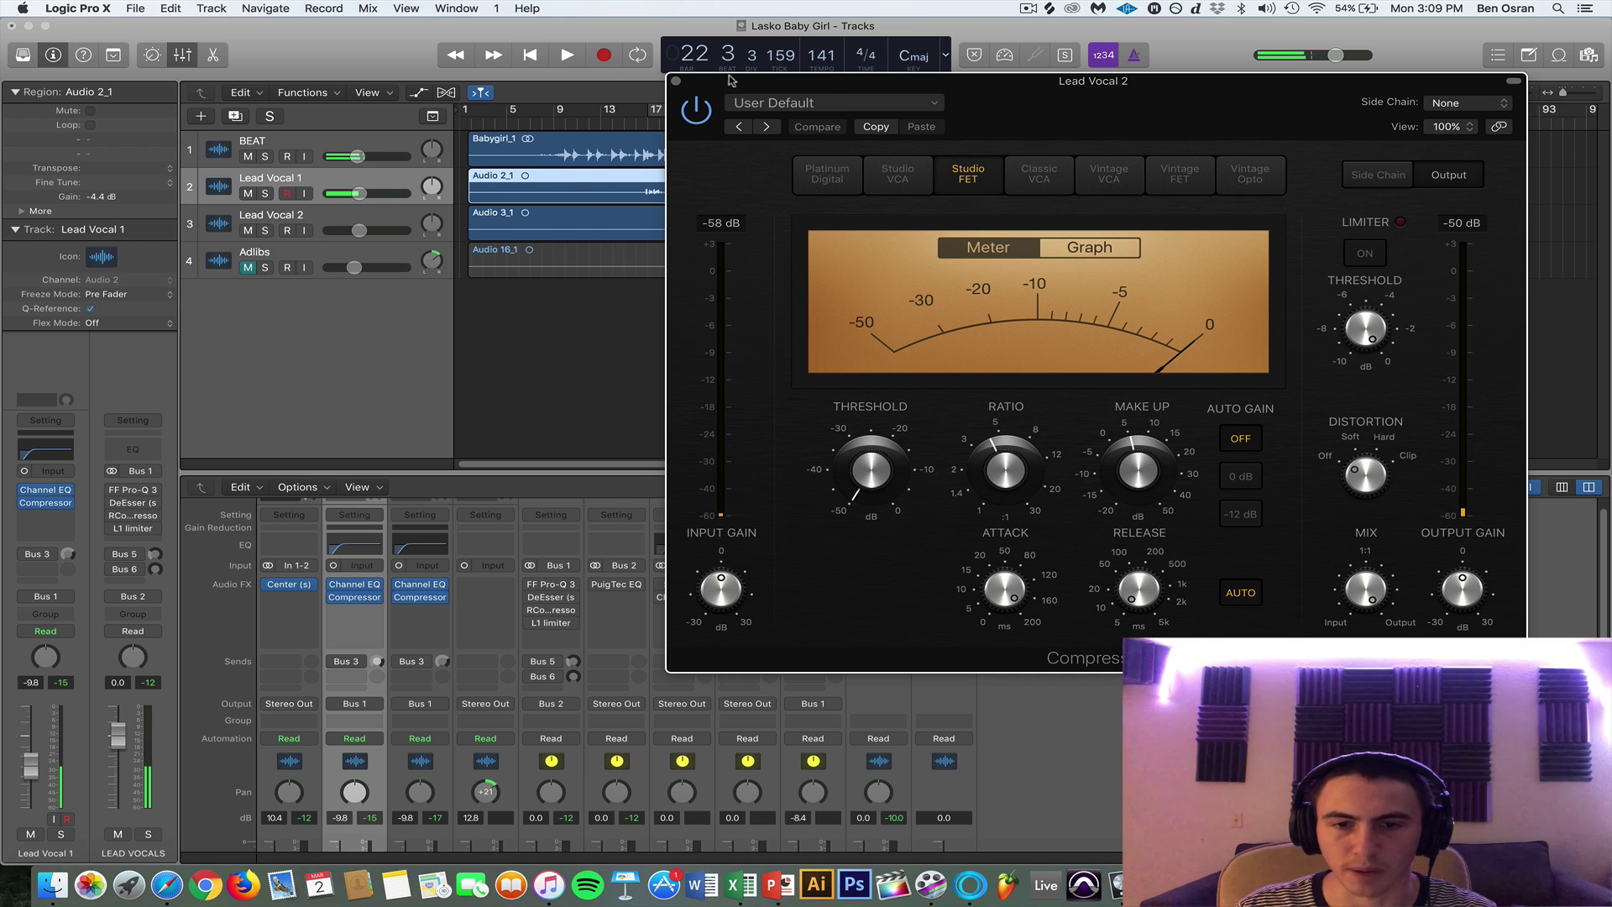
click(676, 81)
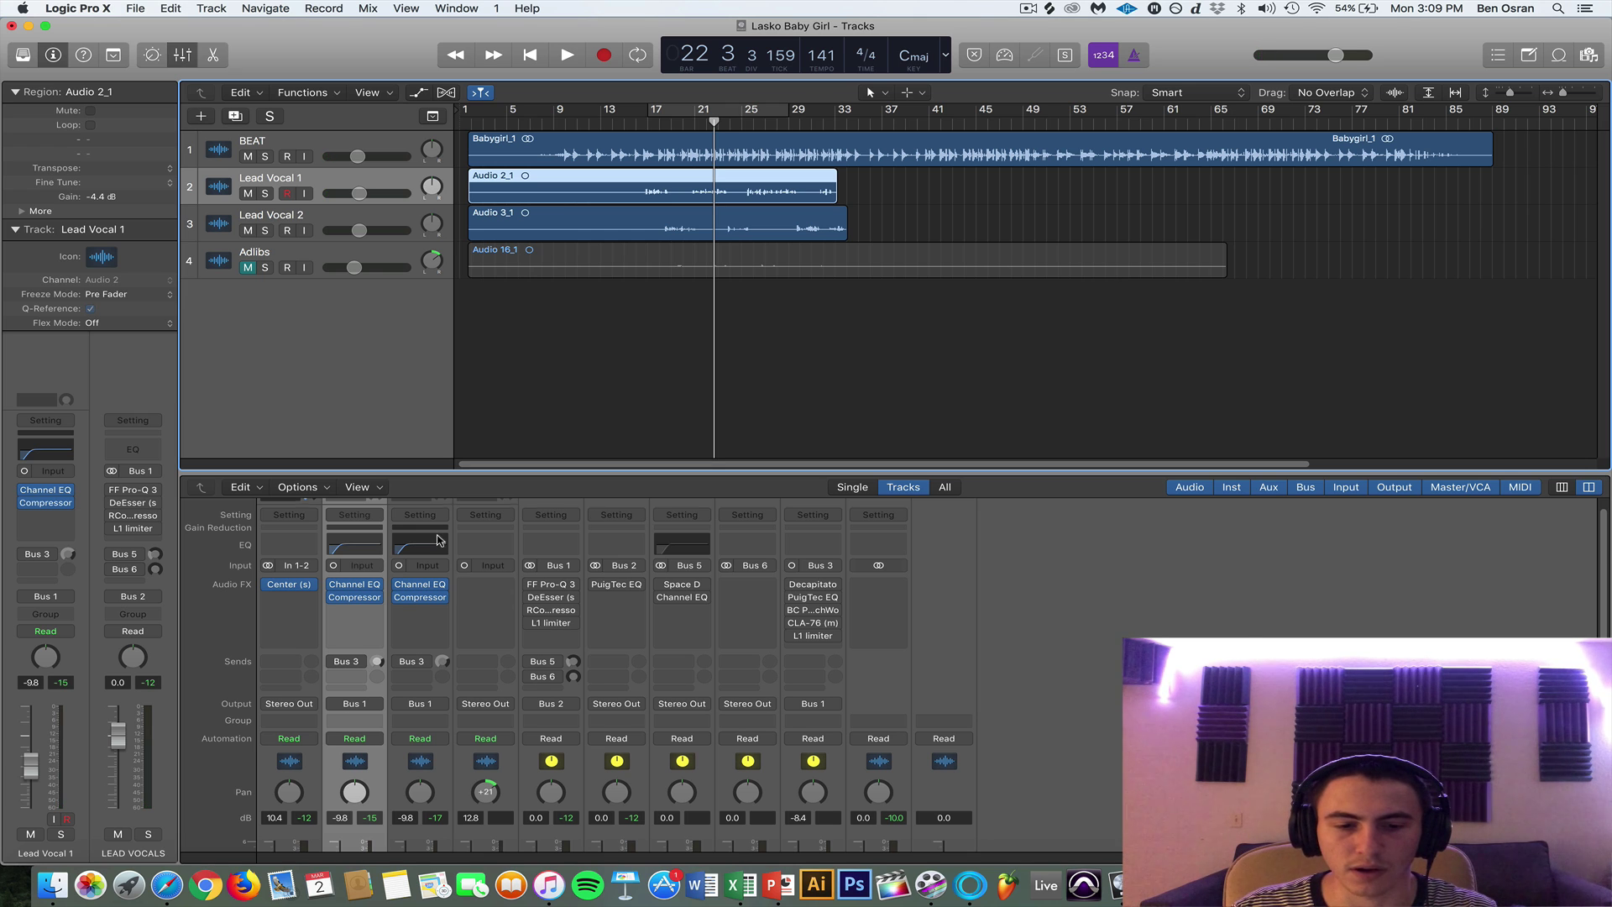
scroll(438, 540, down, 3)
scroll(454, 521, up, 3)
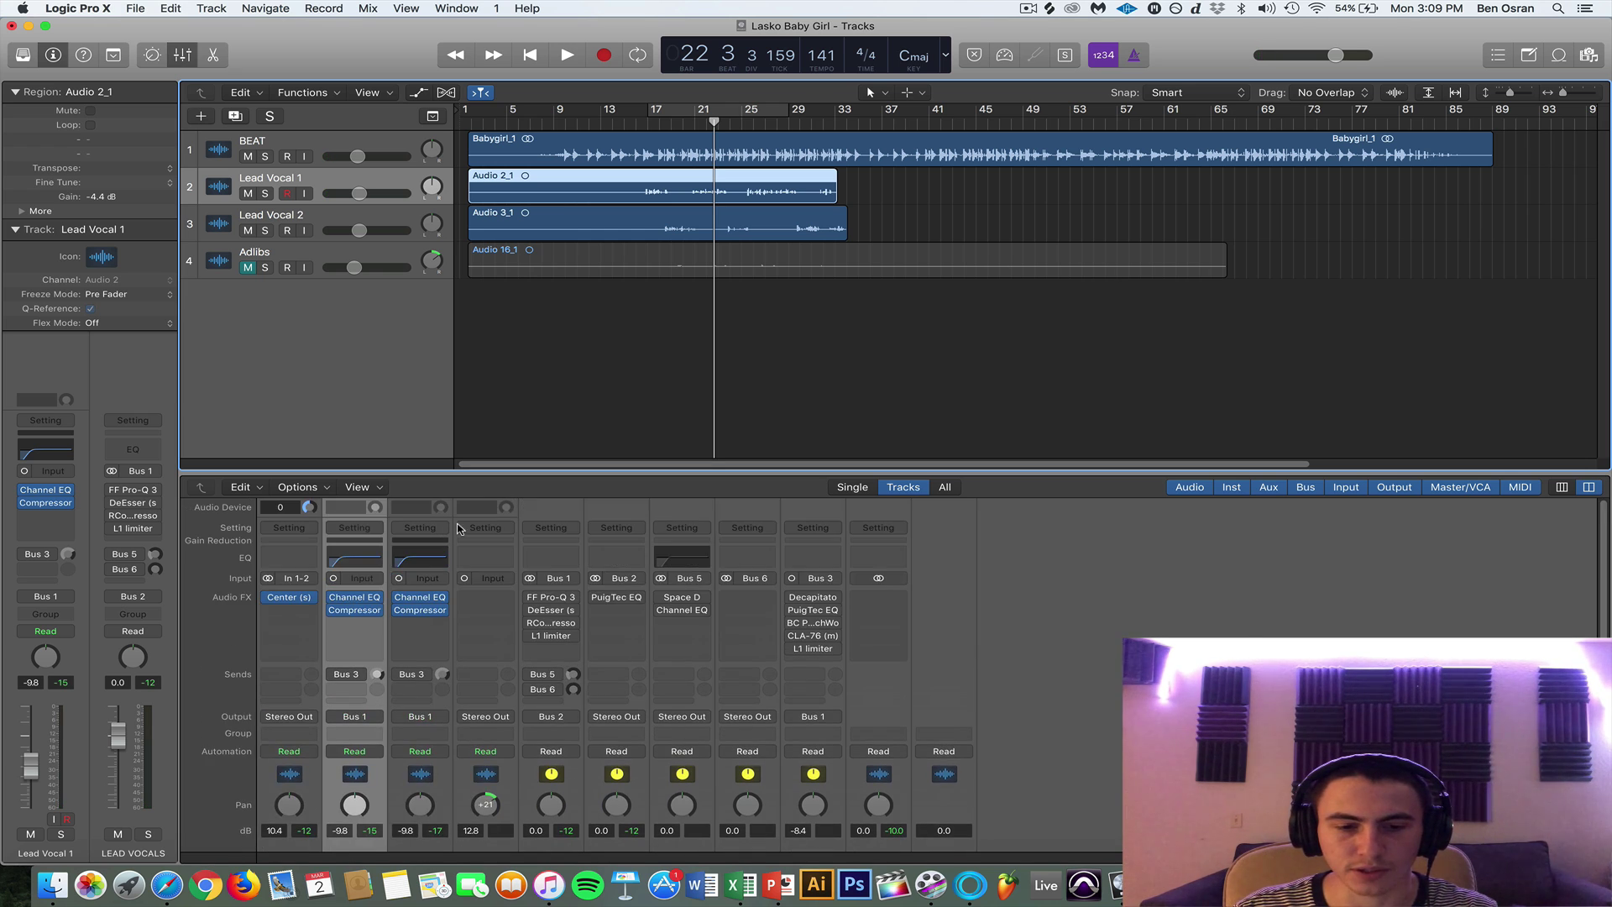
scroll(459, 527, down, 5)
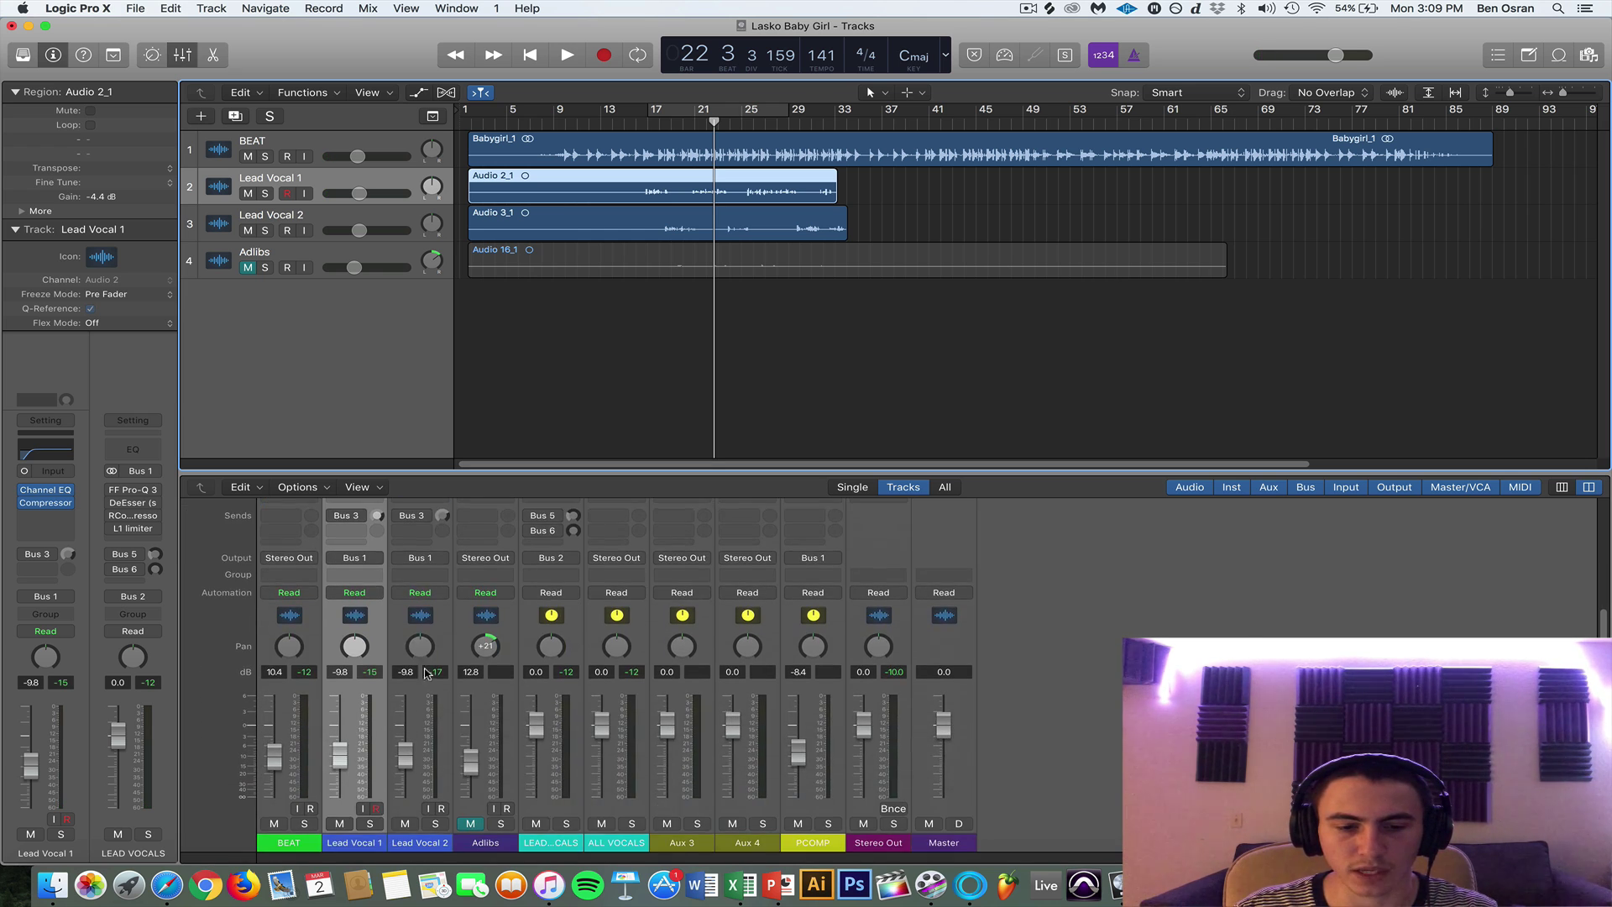
click(414, 843)
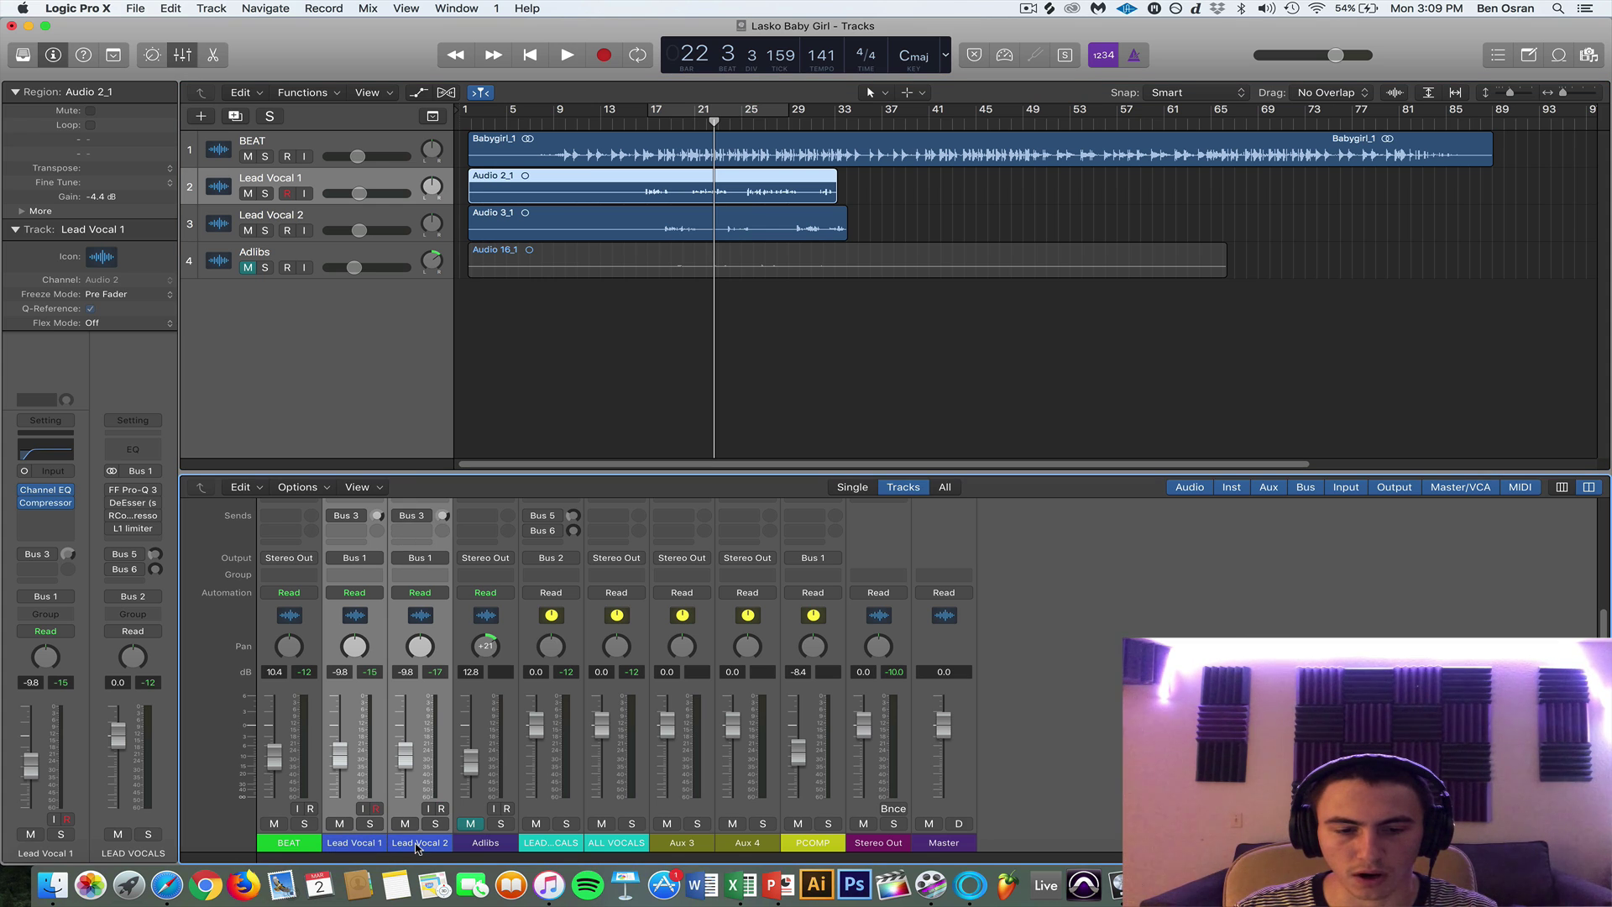
scroll(417, 844, up, 5)
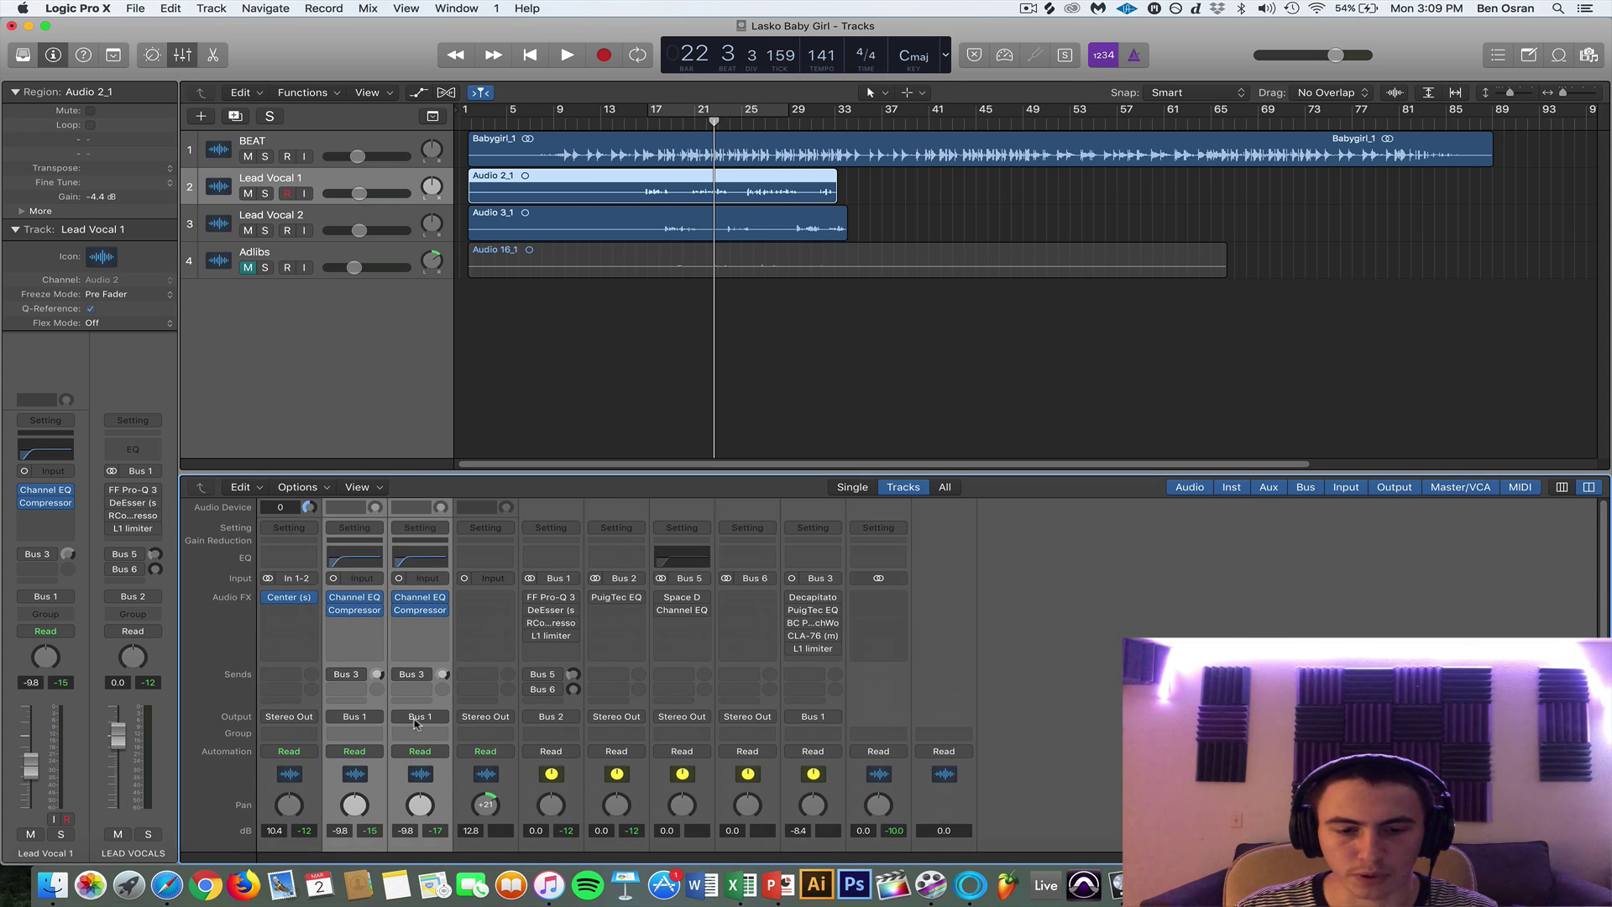
click(369, 718)
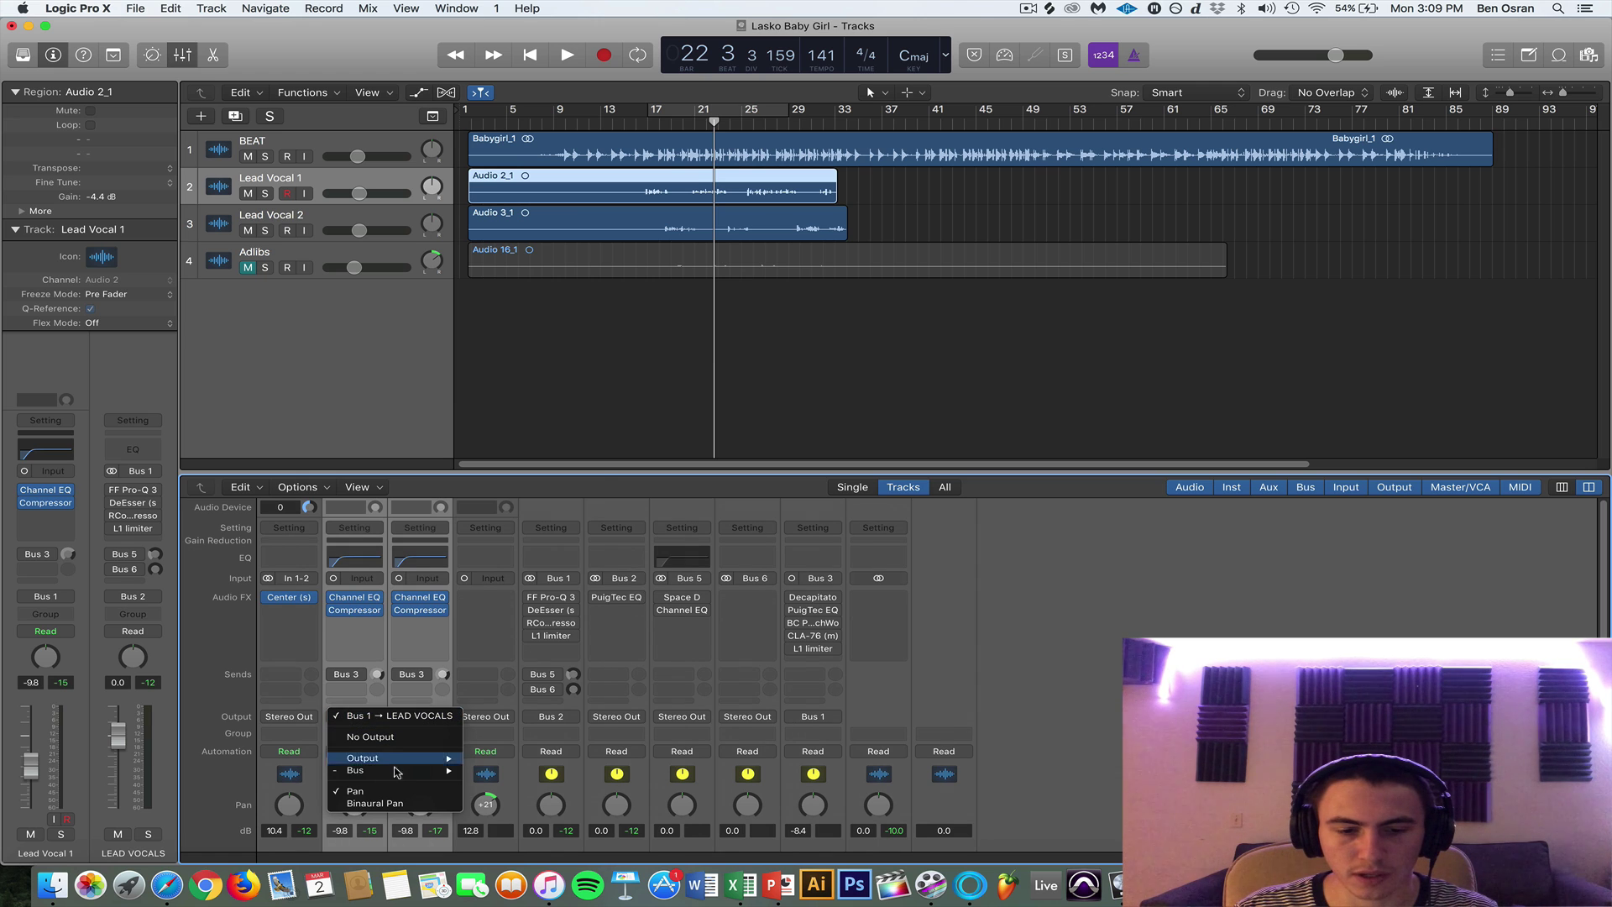
mouse_move(395, 770)
click(535, 383)
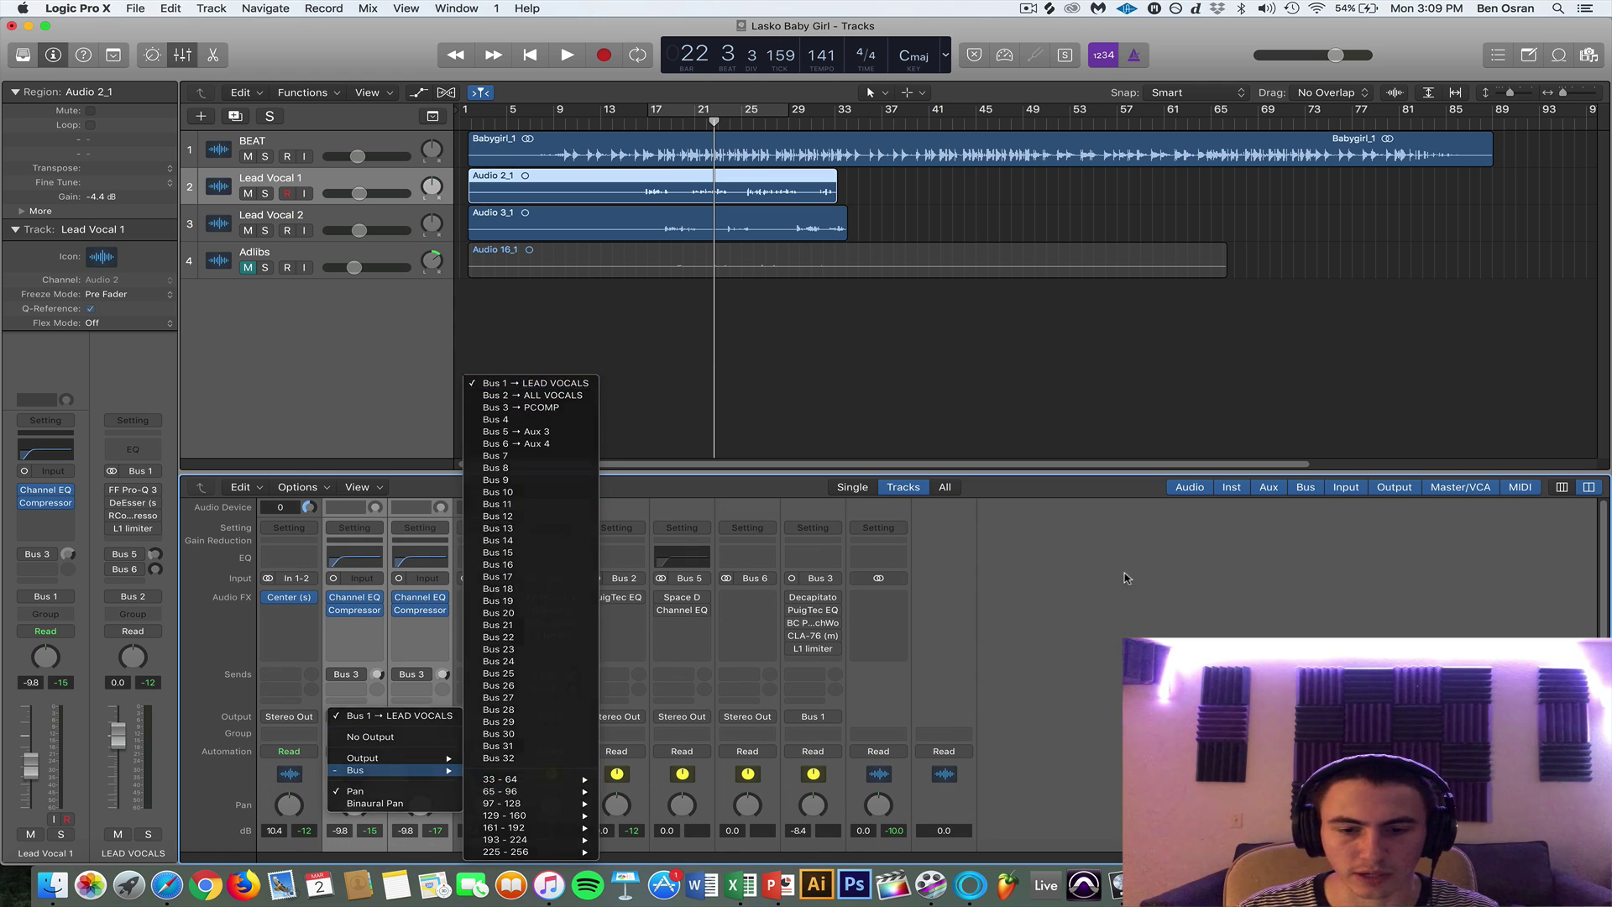
scroll(1087, 611, down, 5)
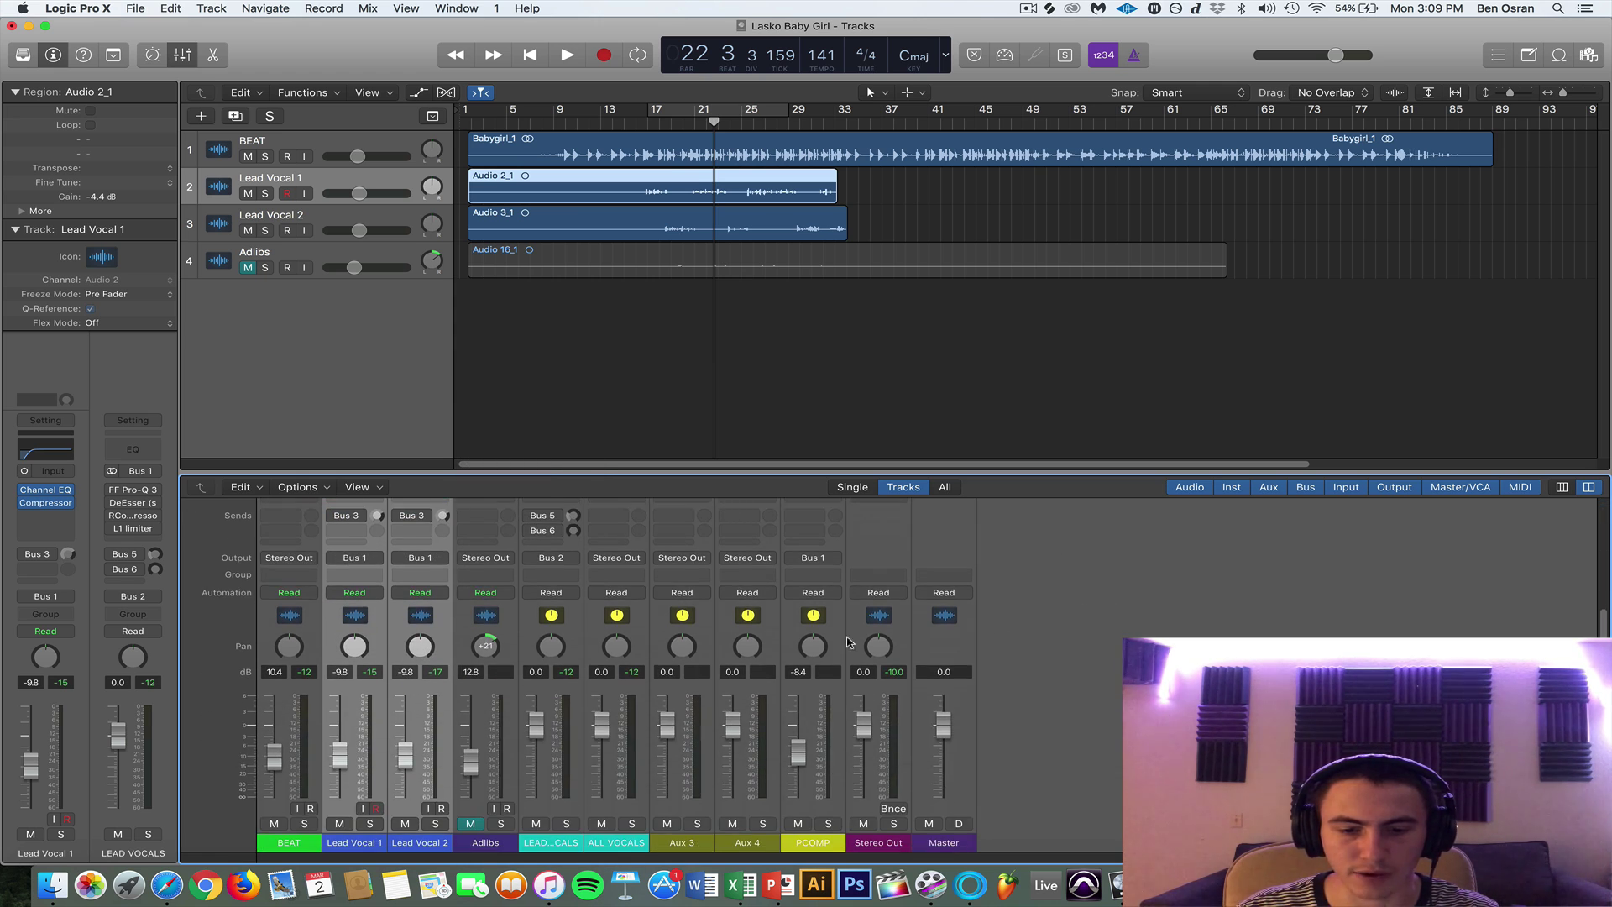
click(553, 843)
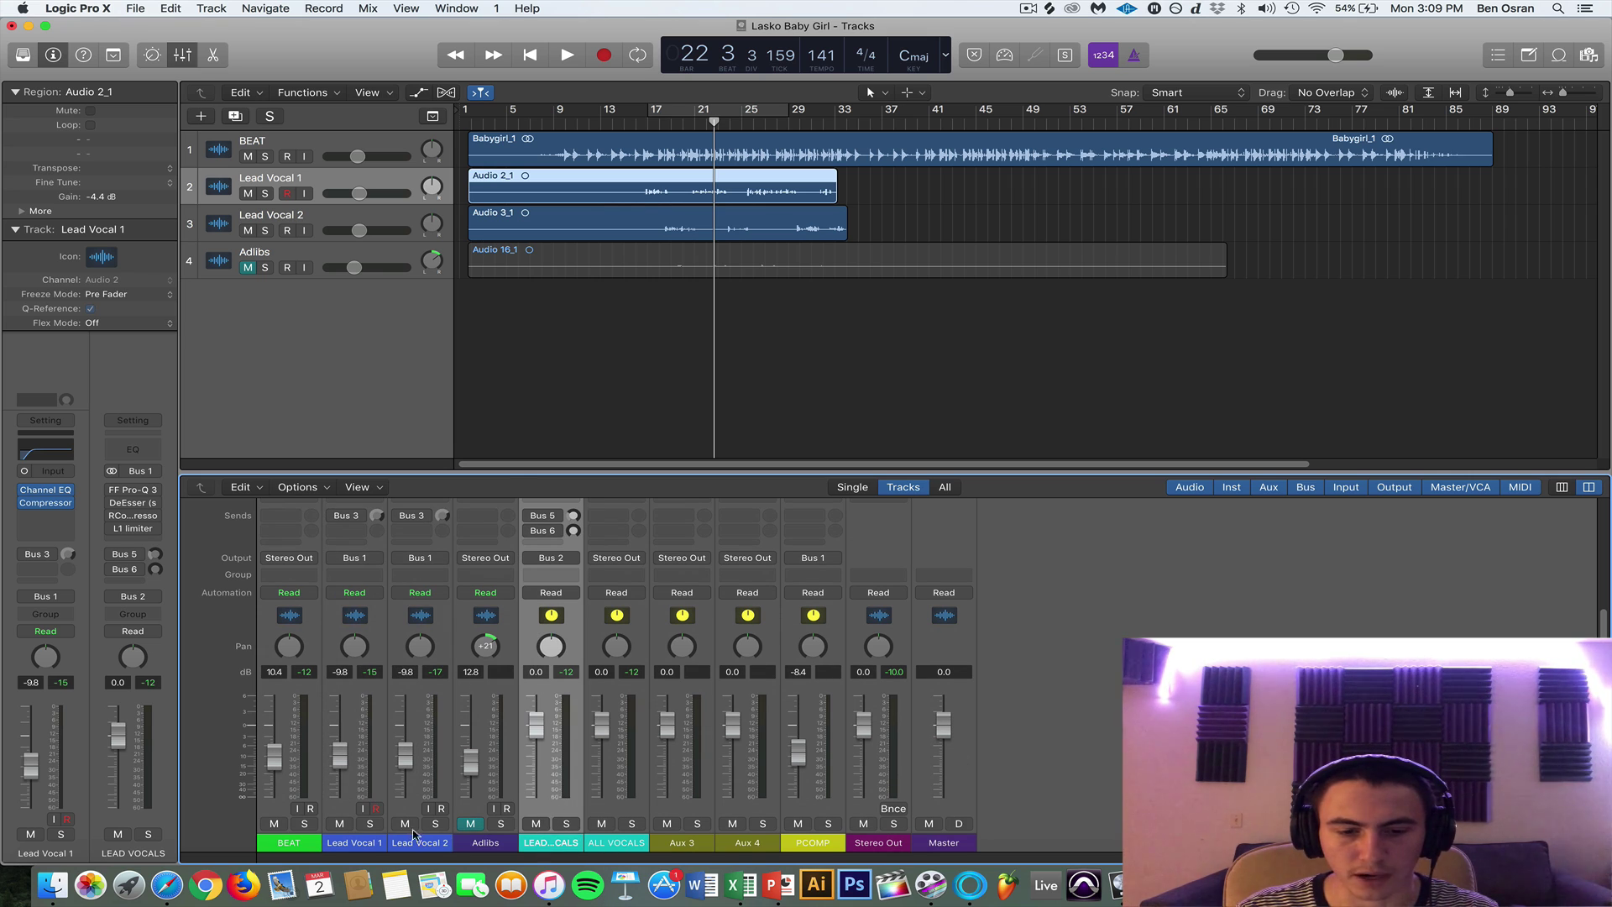
scroll(546, 831, up, 5)
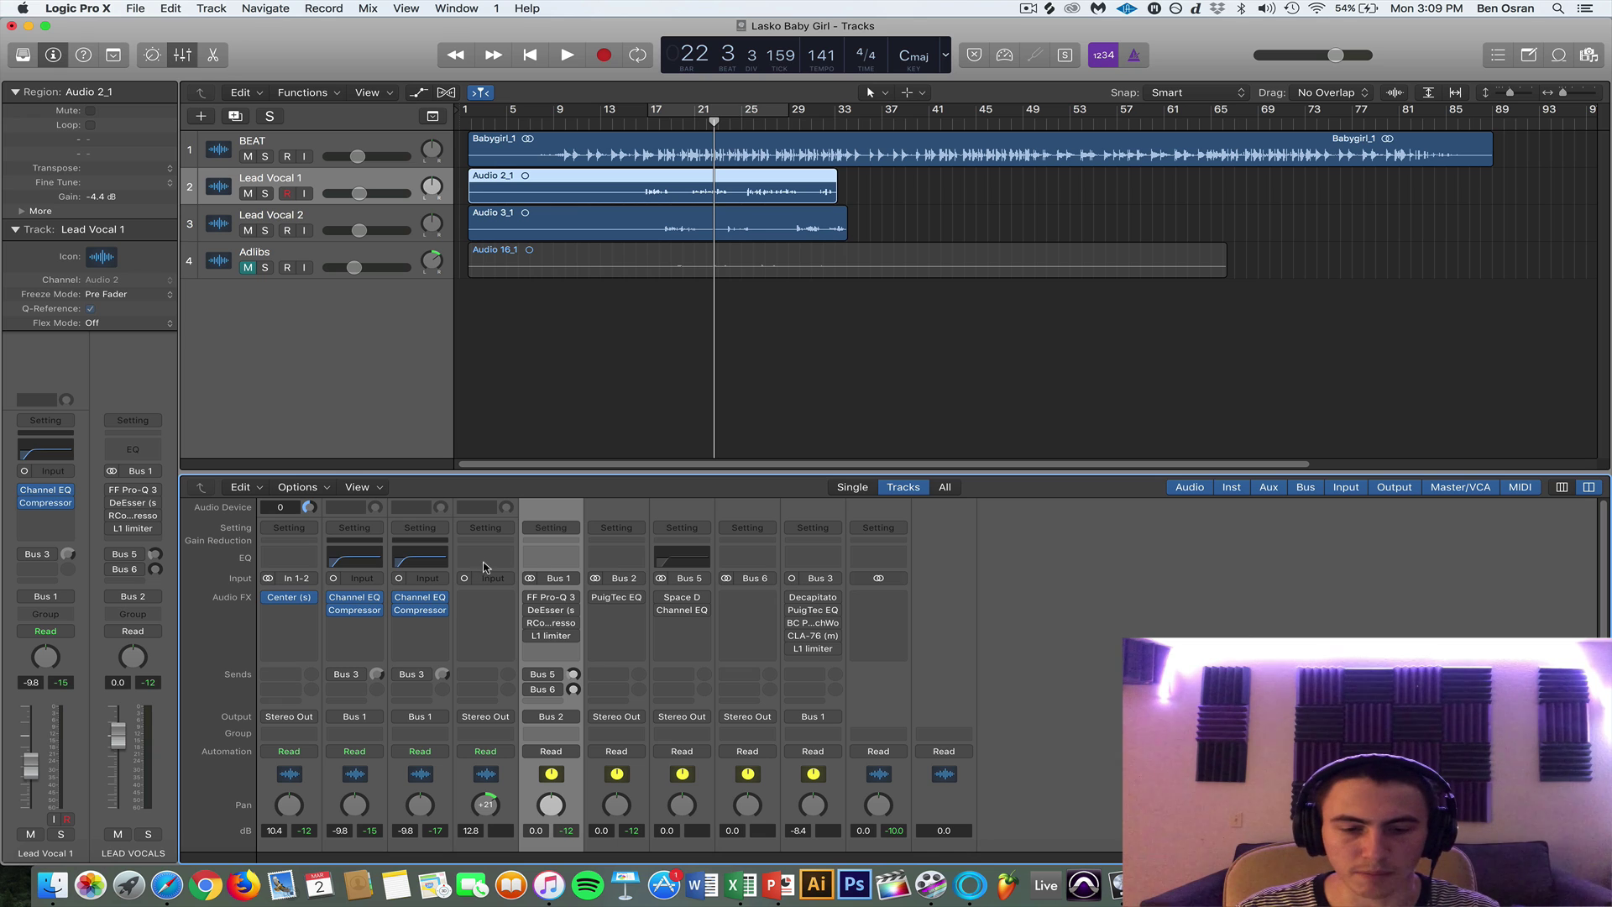
scroll(564, 635, down, 1)
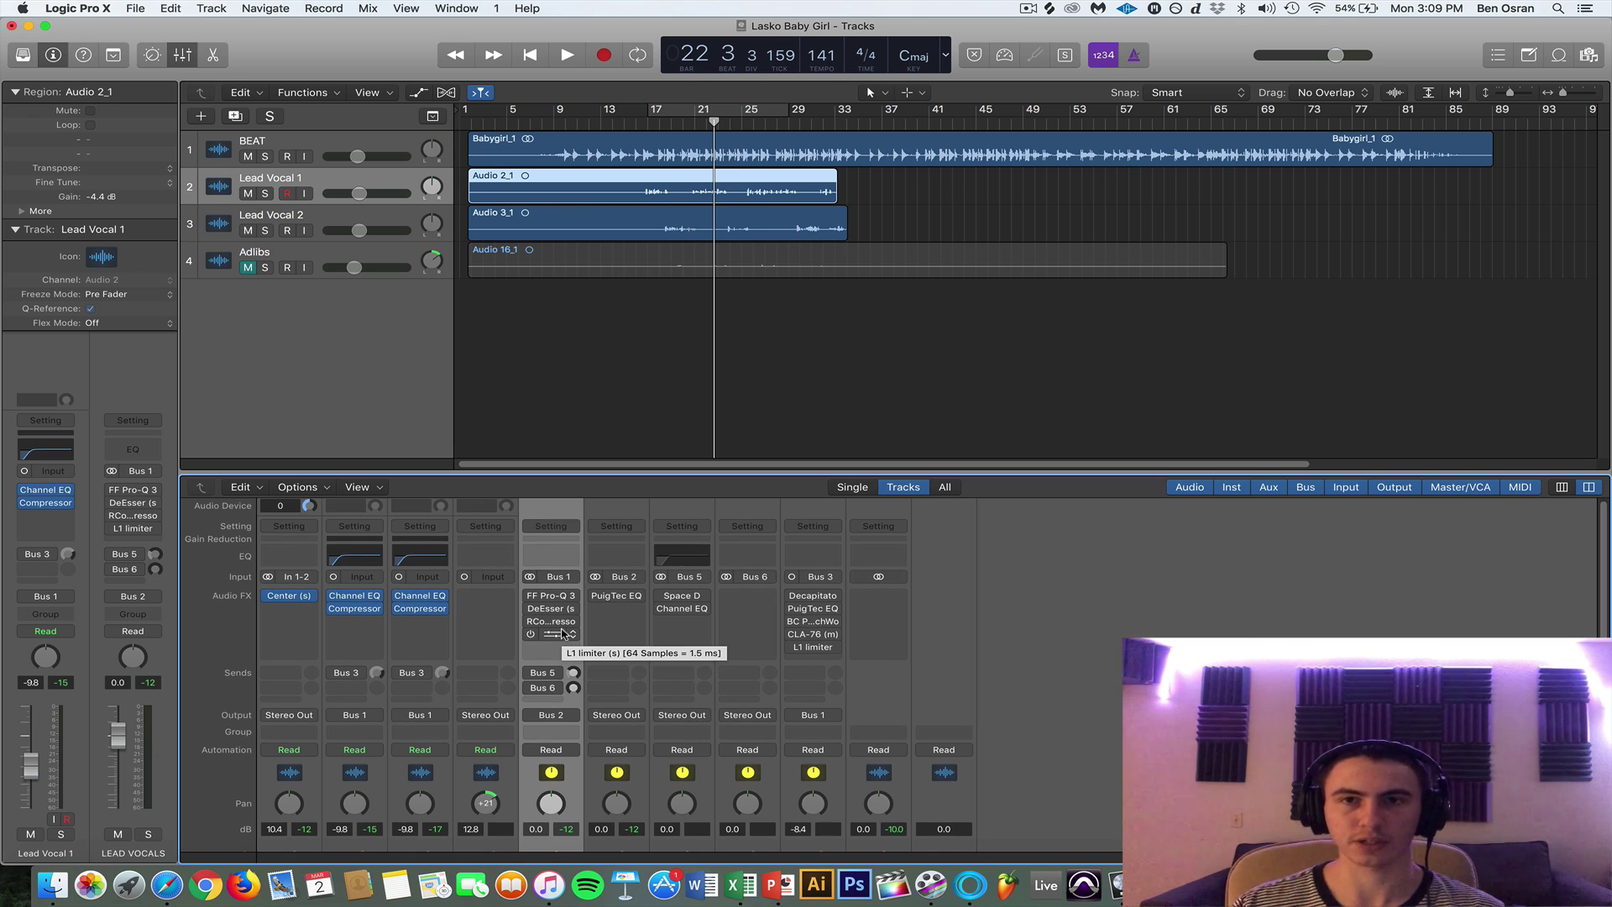
scroll(561, 622, down, 5)
Select both the Lead Vocal 1 and Lead Vocal 2 channel strips.
scroll(422, 550, up, 5)
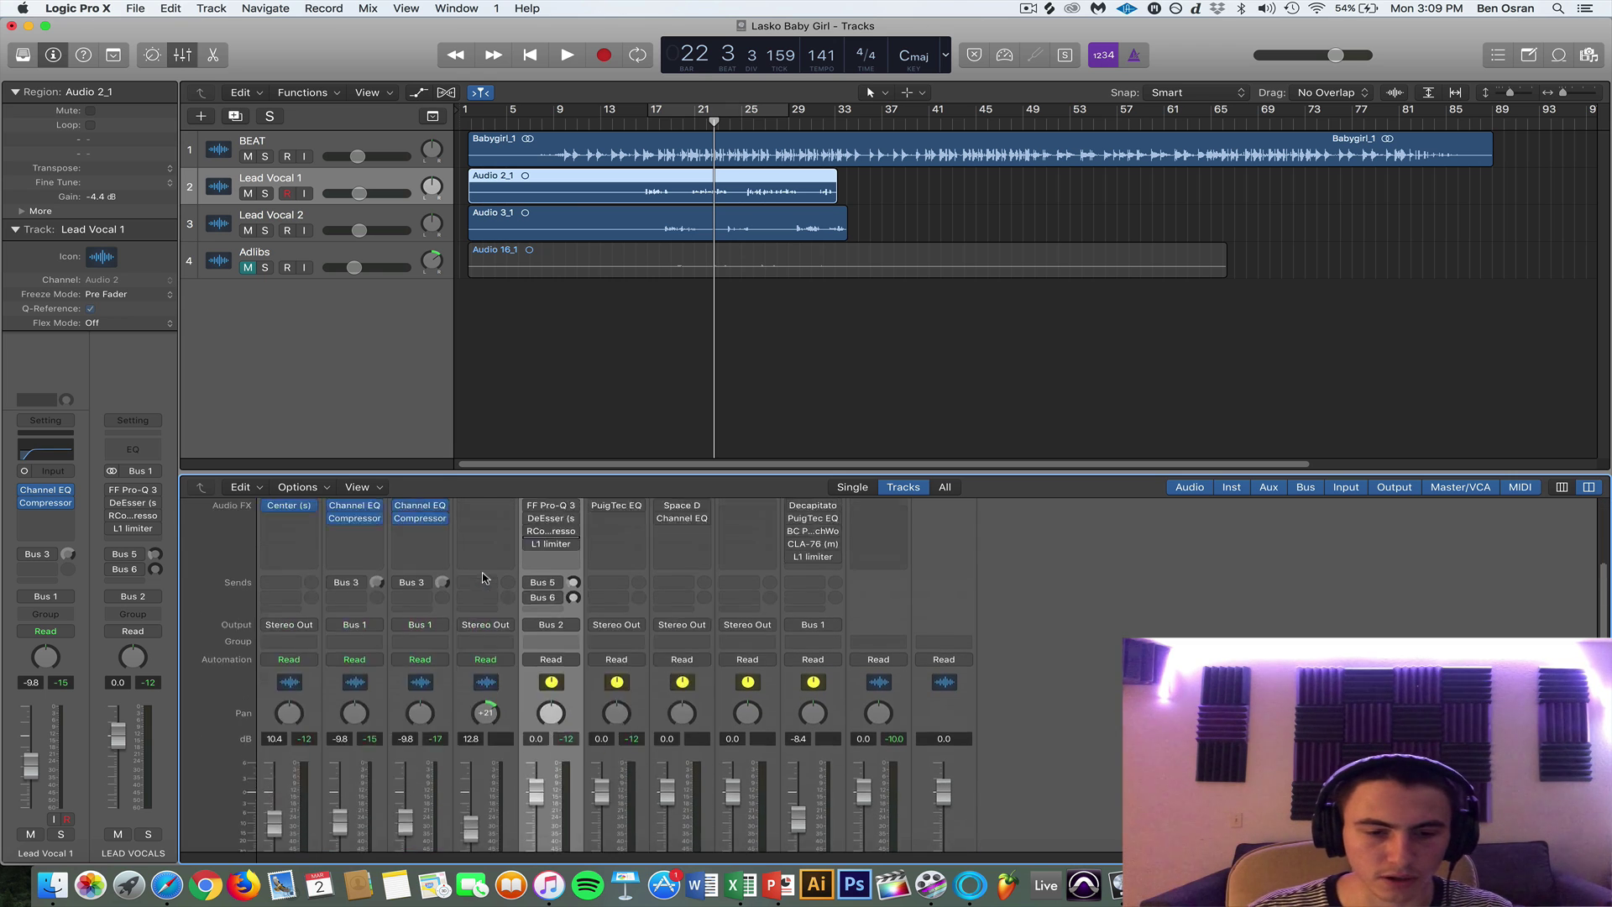
mouse_move(335, 679)
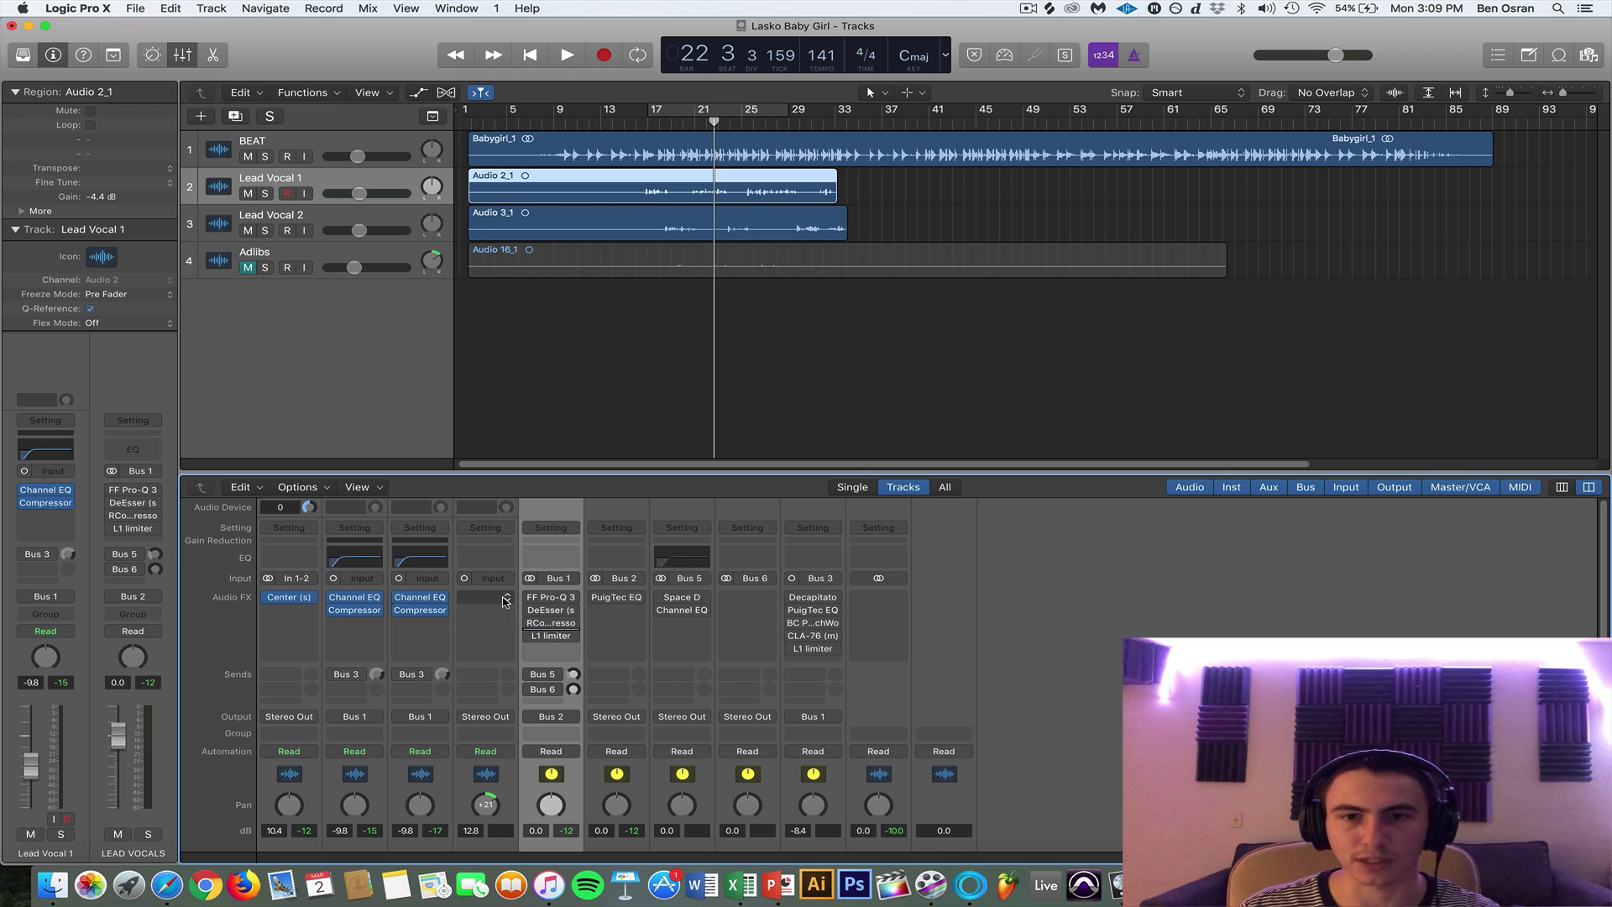
scroll(445, 705, down, 4)
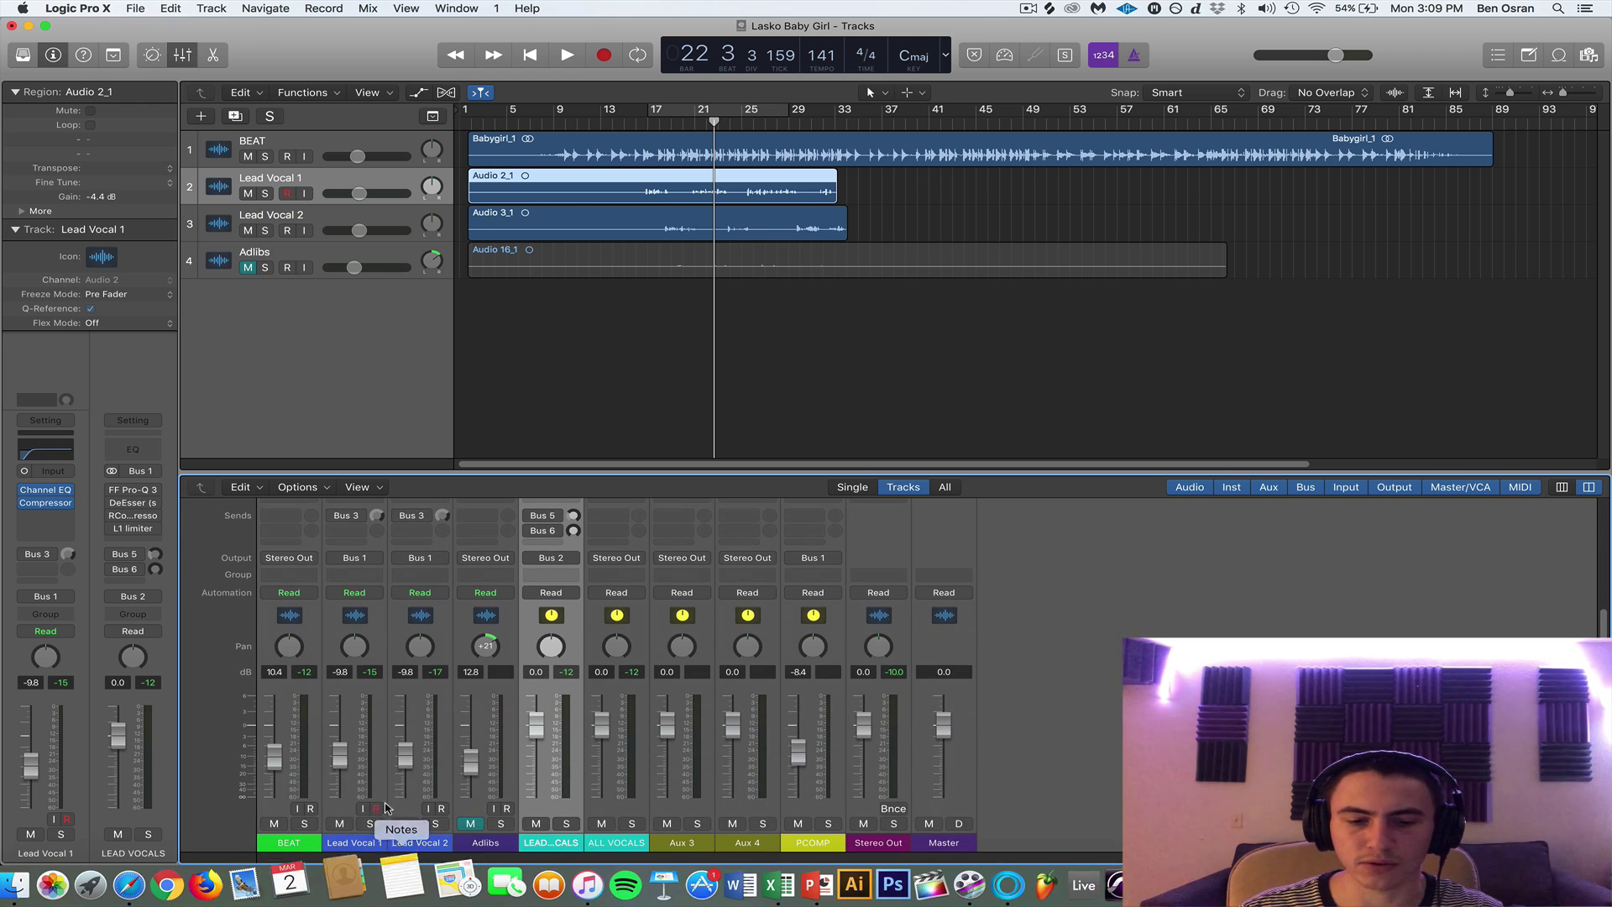
click(362, 843)
click(406, 843)
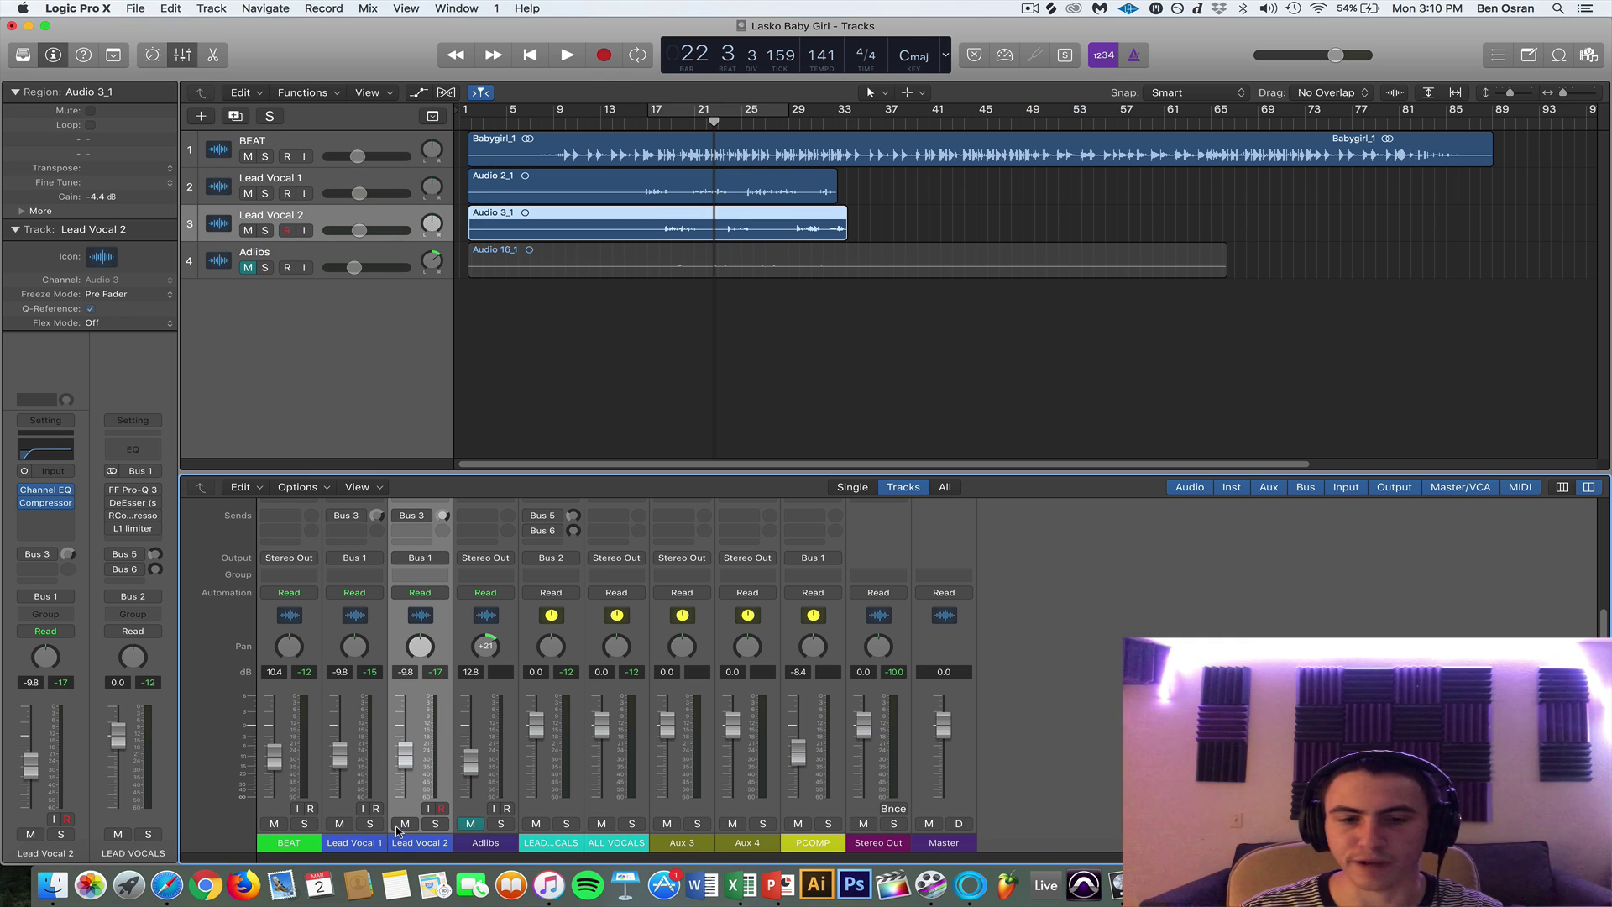
click(362, 841)
scroll(349, 756, up, 4)
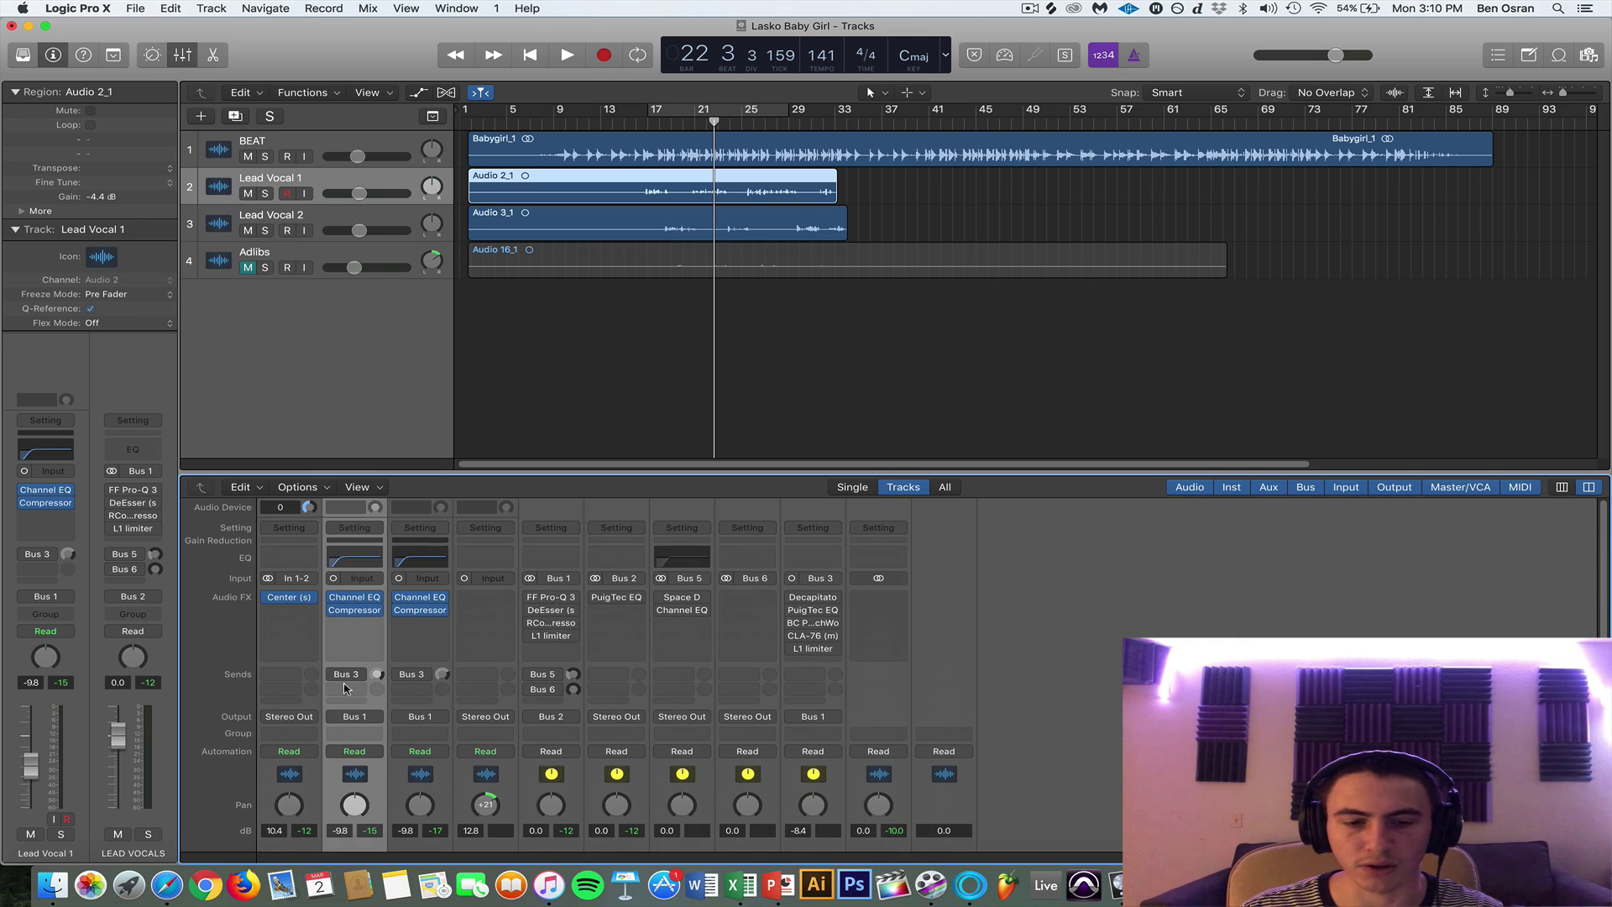
scroll(424, 676, down, 4)
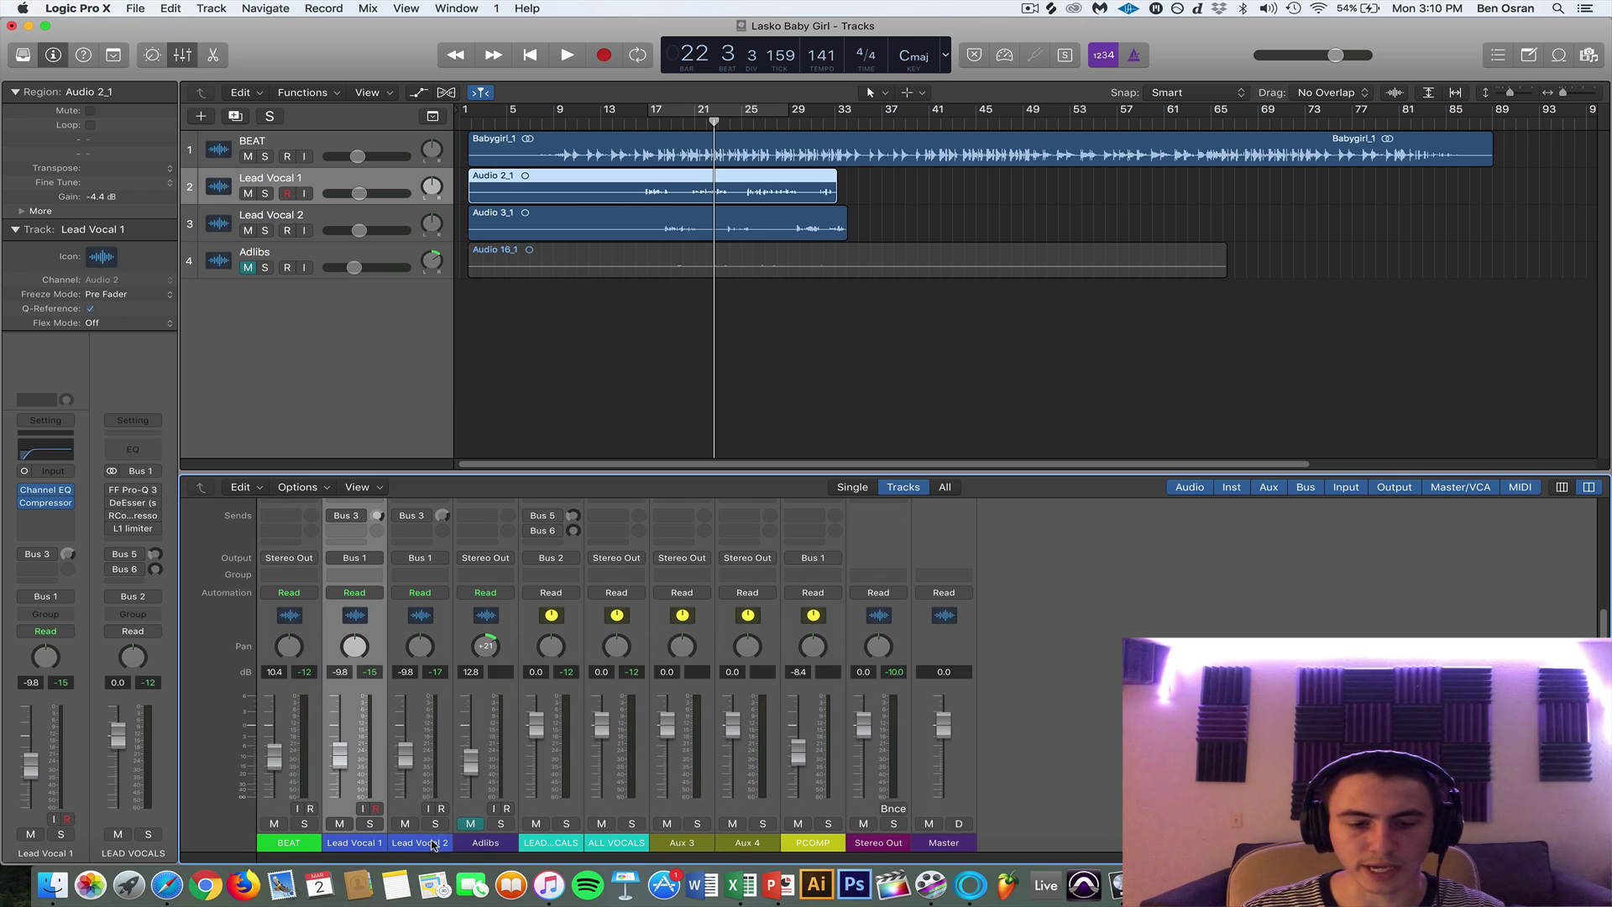
shift+click(433, 843)
scroll(378, 652, up, 4)
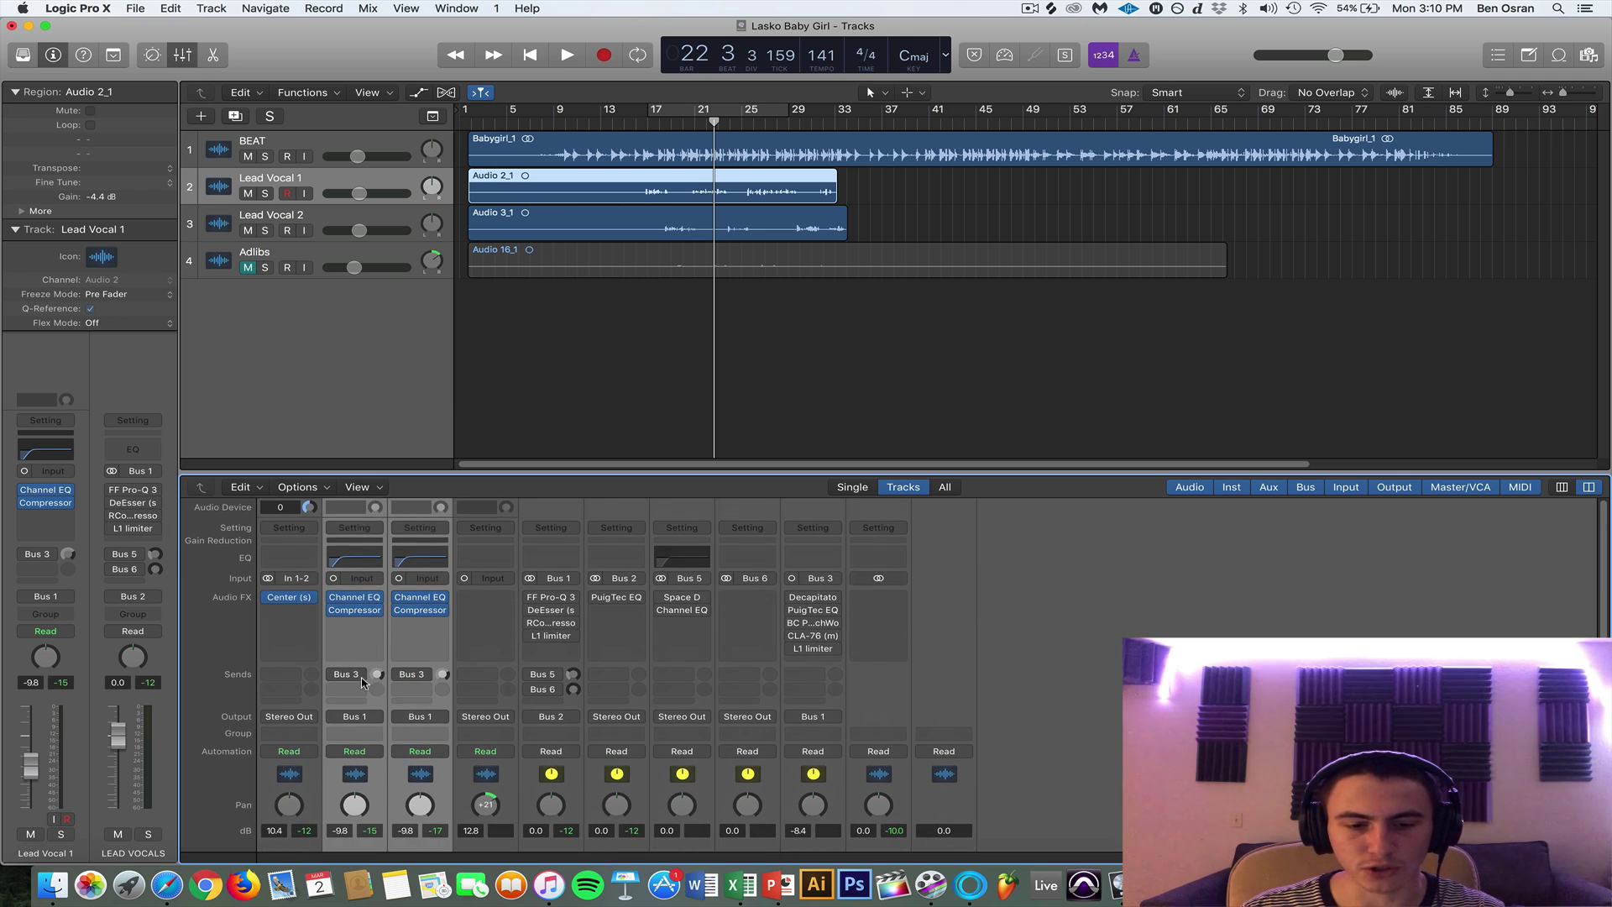
Activate both lead vocals' Bus 3 sends and set them to 0 dB.
click(401, 675)
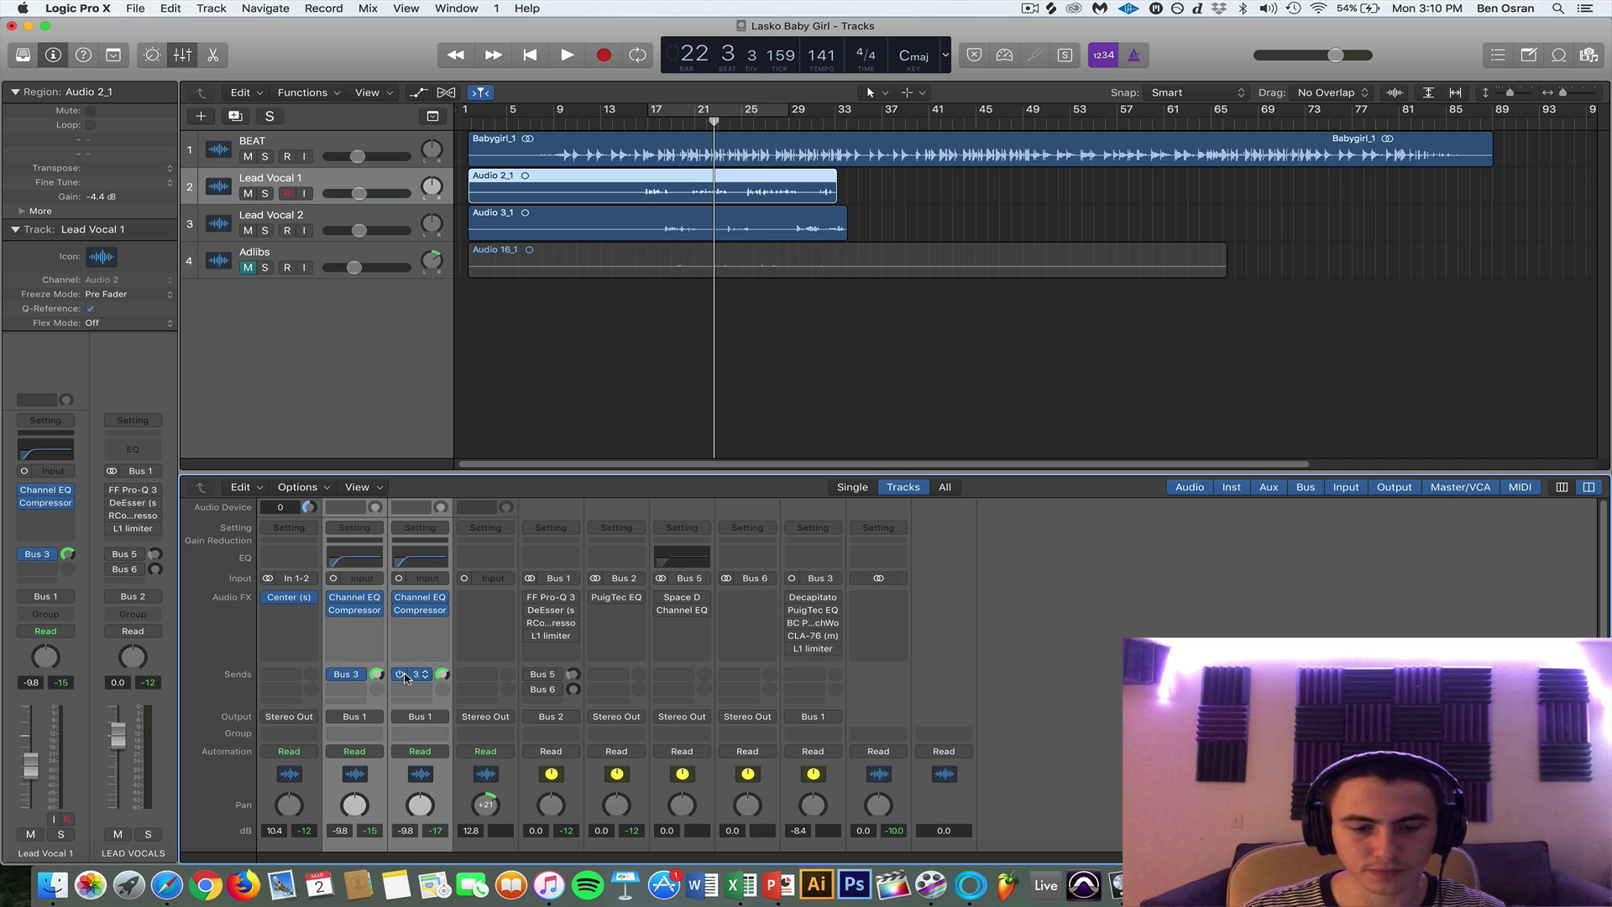
click(377, 676)
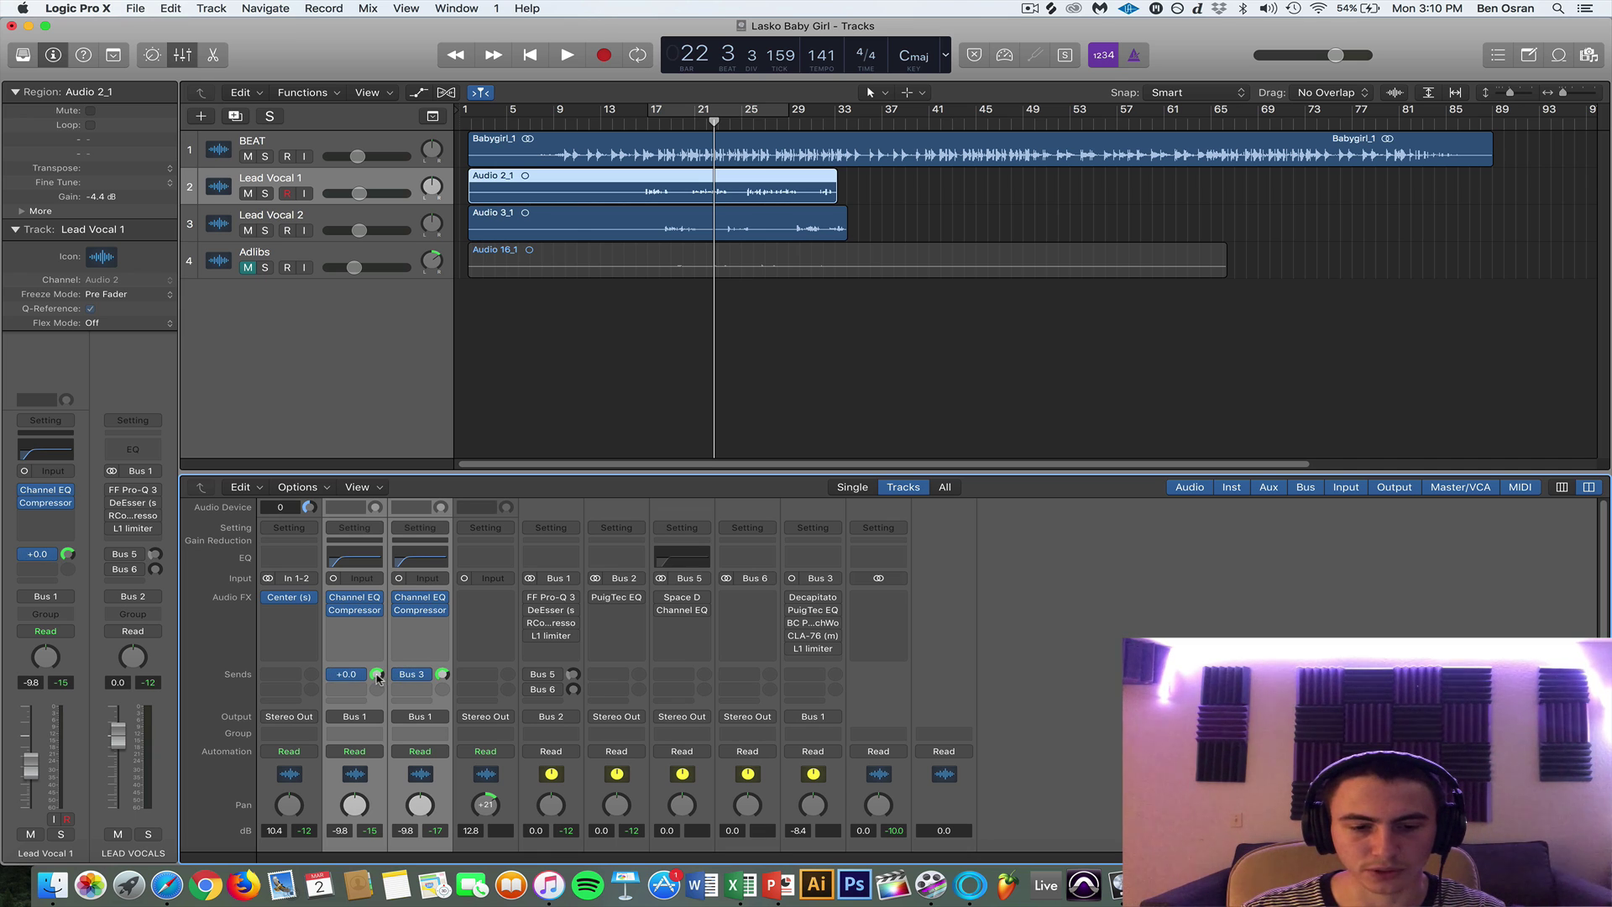
scroll(377, 678, down, 4)
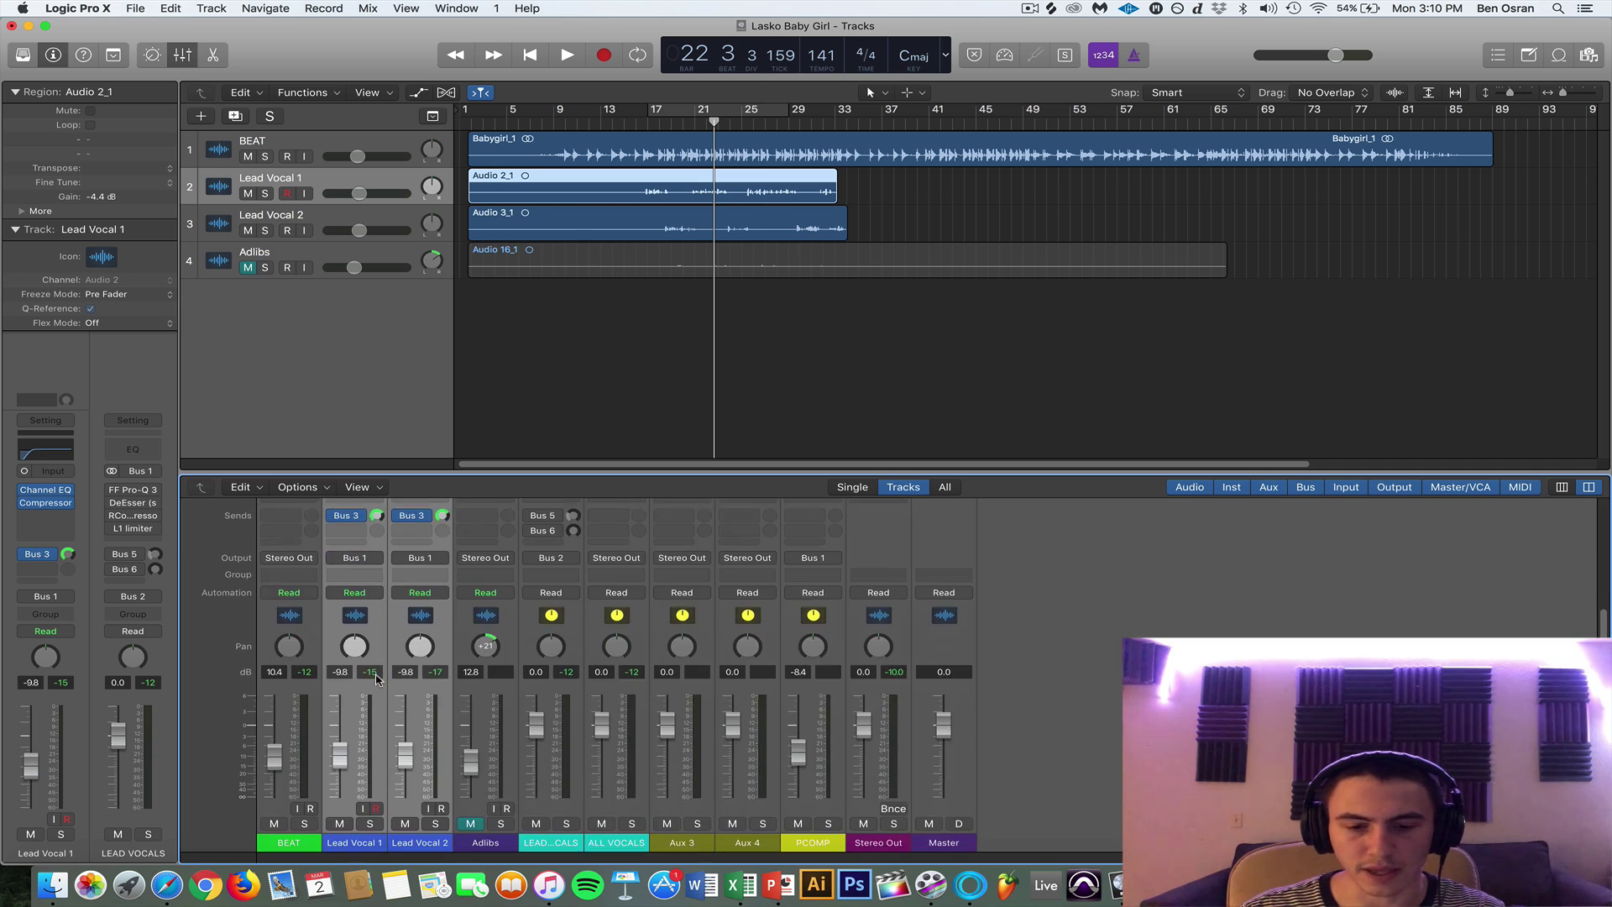
Reset the PCOMP bus fader to 0.0 dB and bring up its Decapitator plug-in.
click(816, 844)
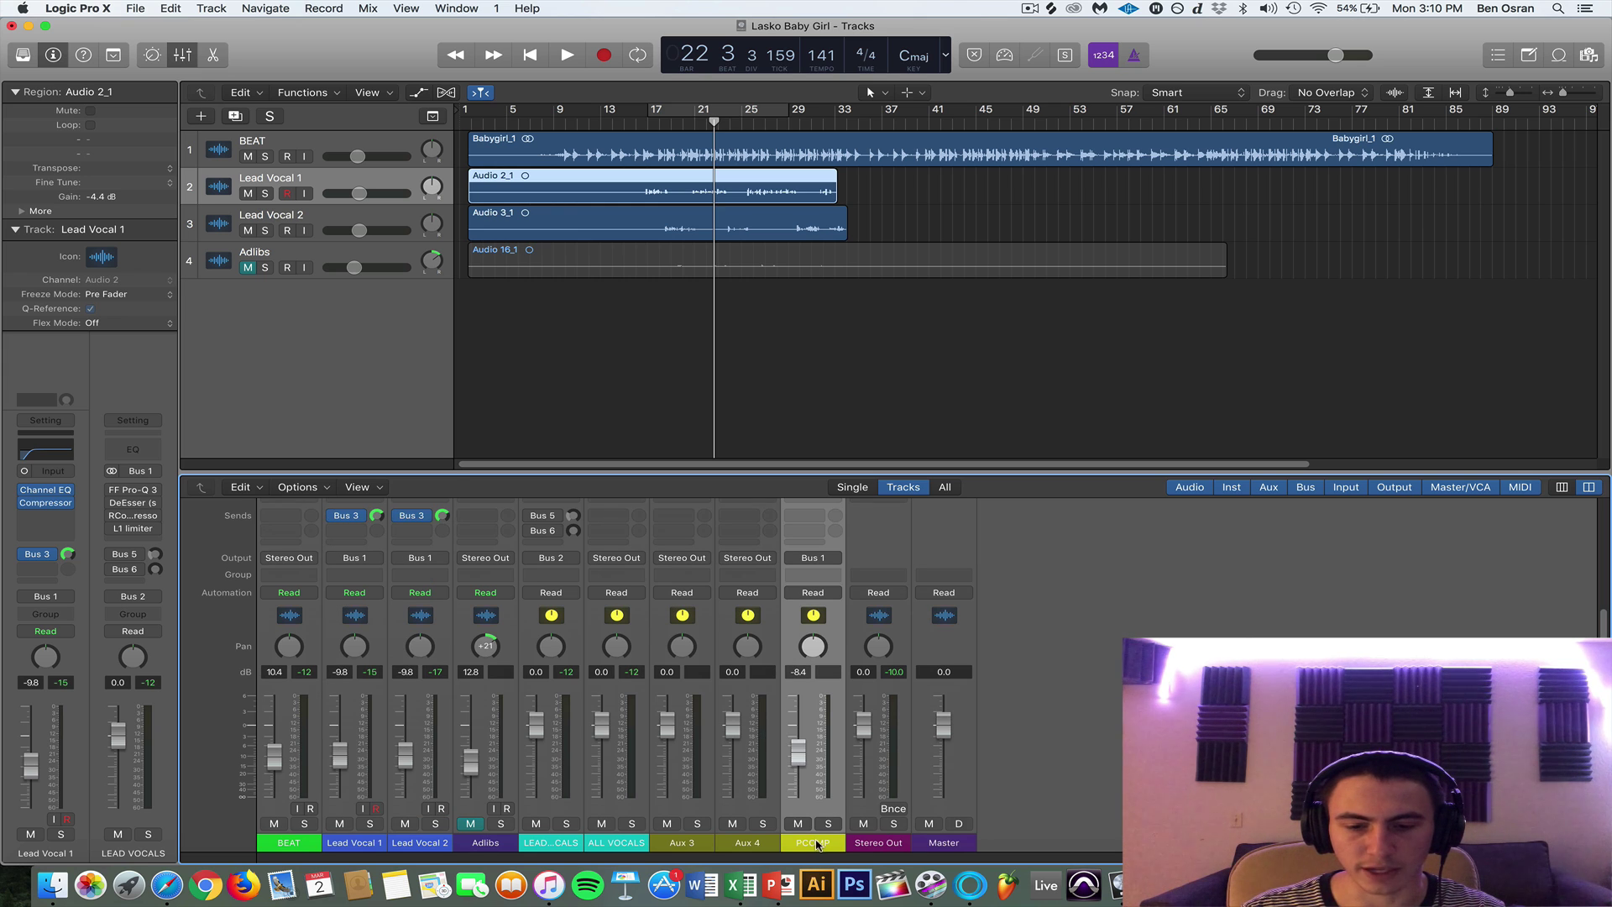
scroll(816, 843, up, 4)
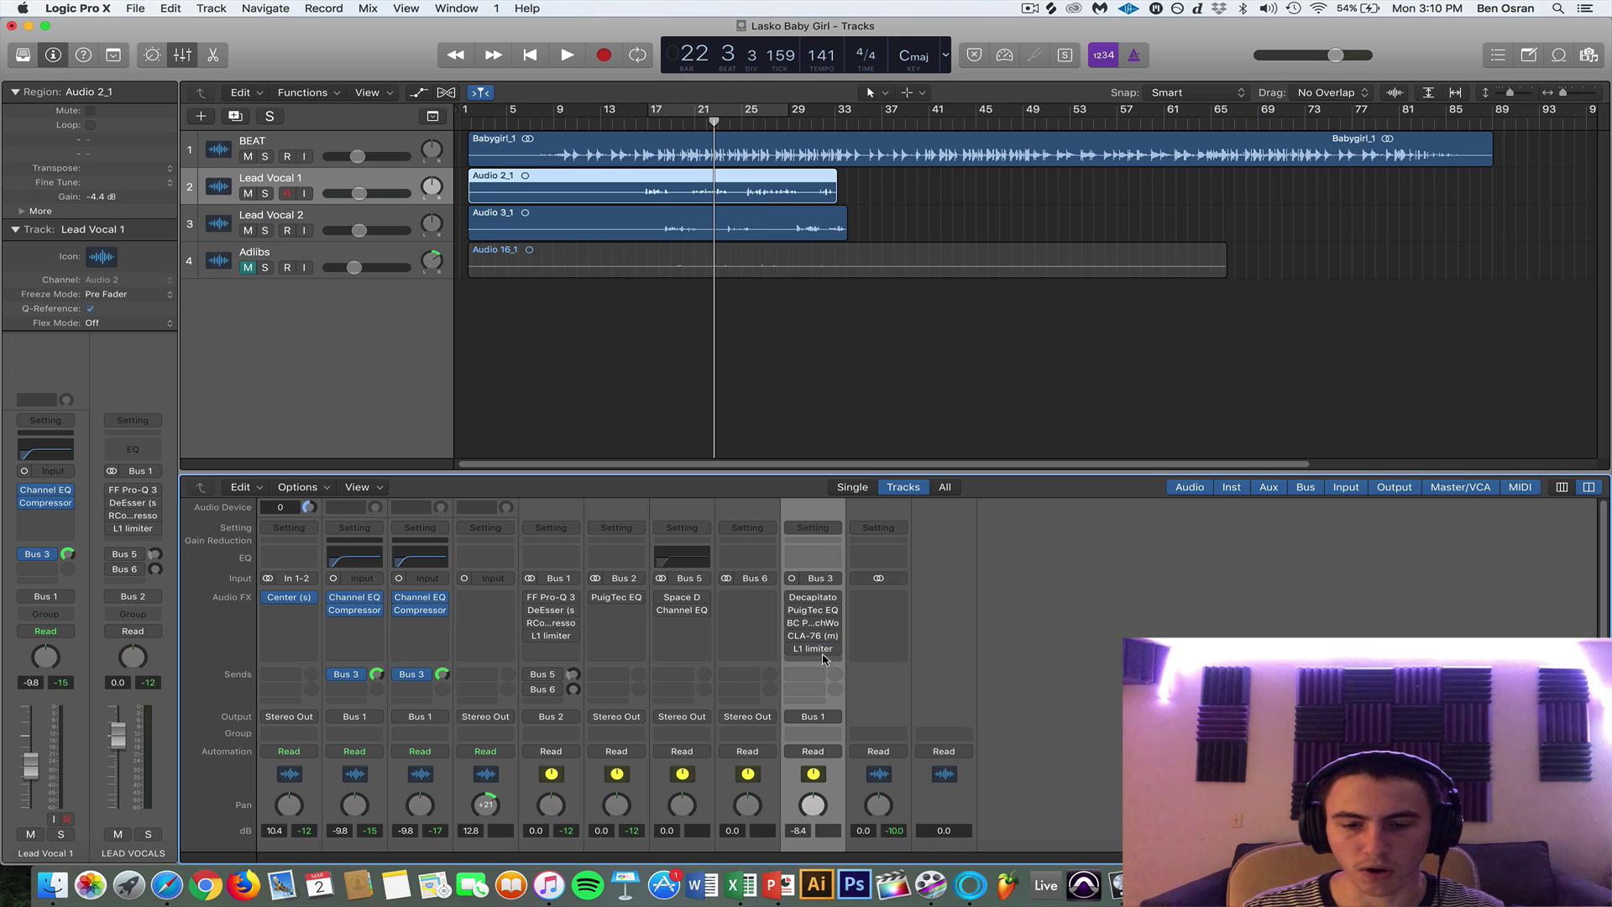
scroll(823, 626, down, 2)
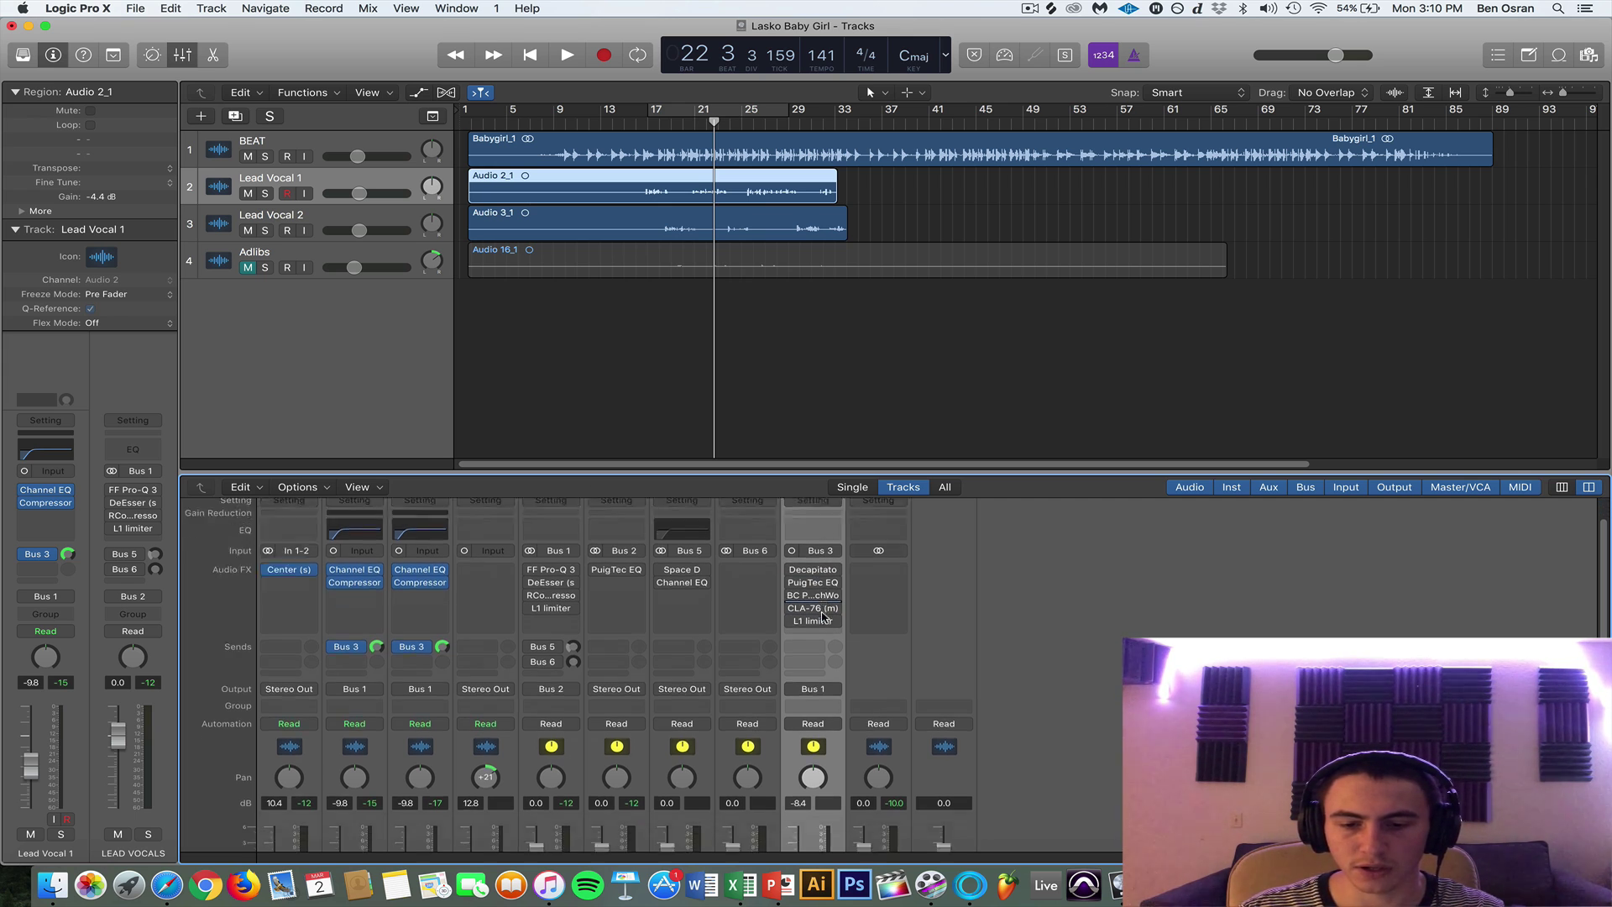
scroll(823, 617, down, 5)
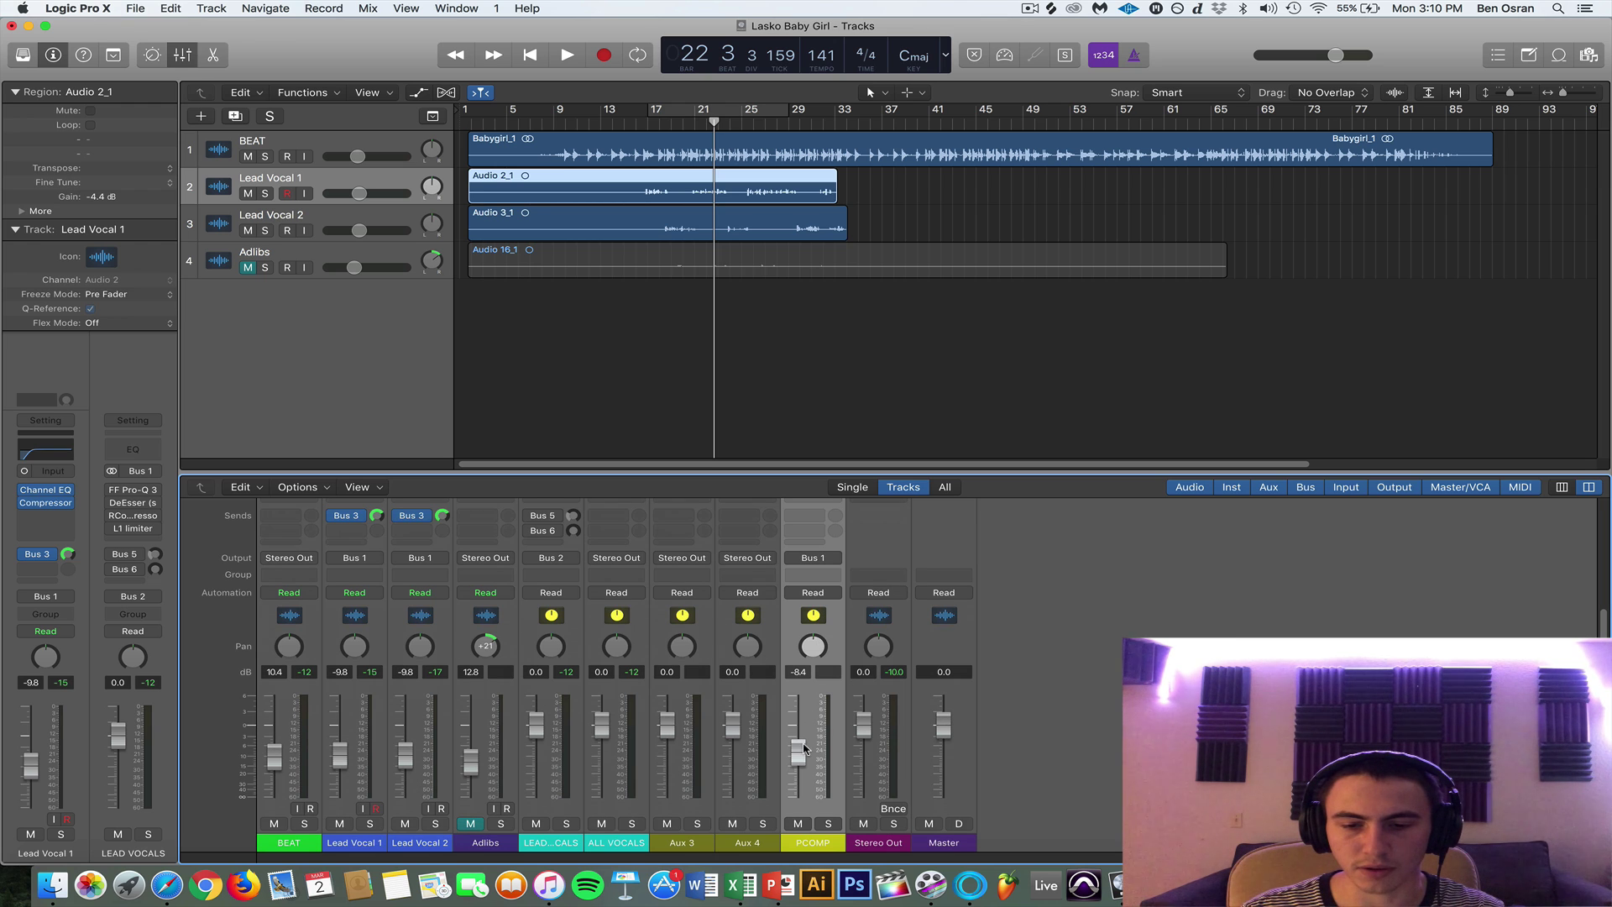
scroll(804, 750, up, 6)
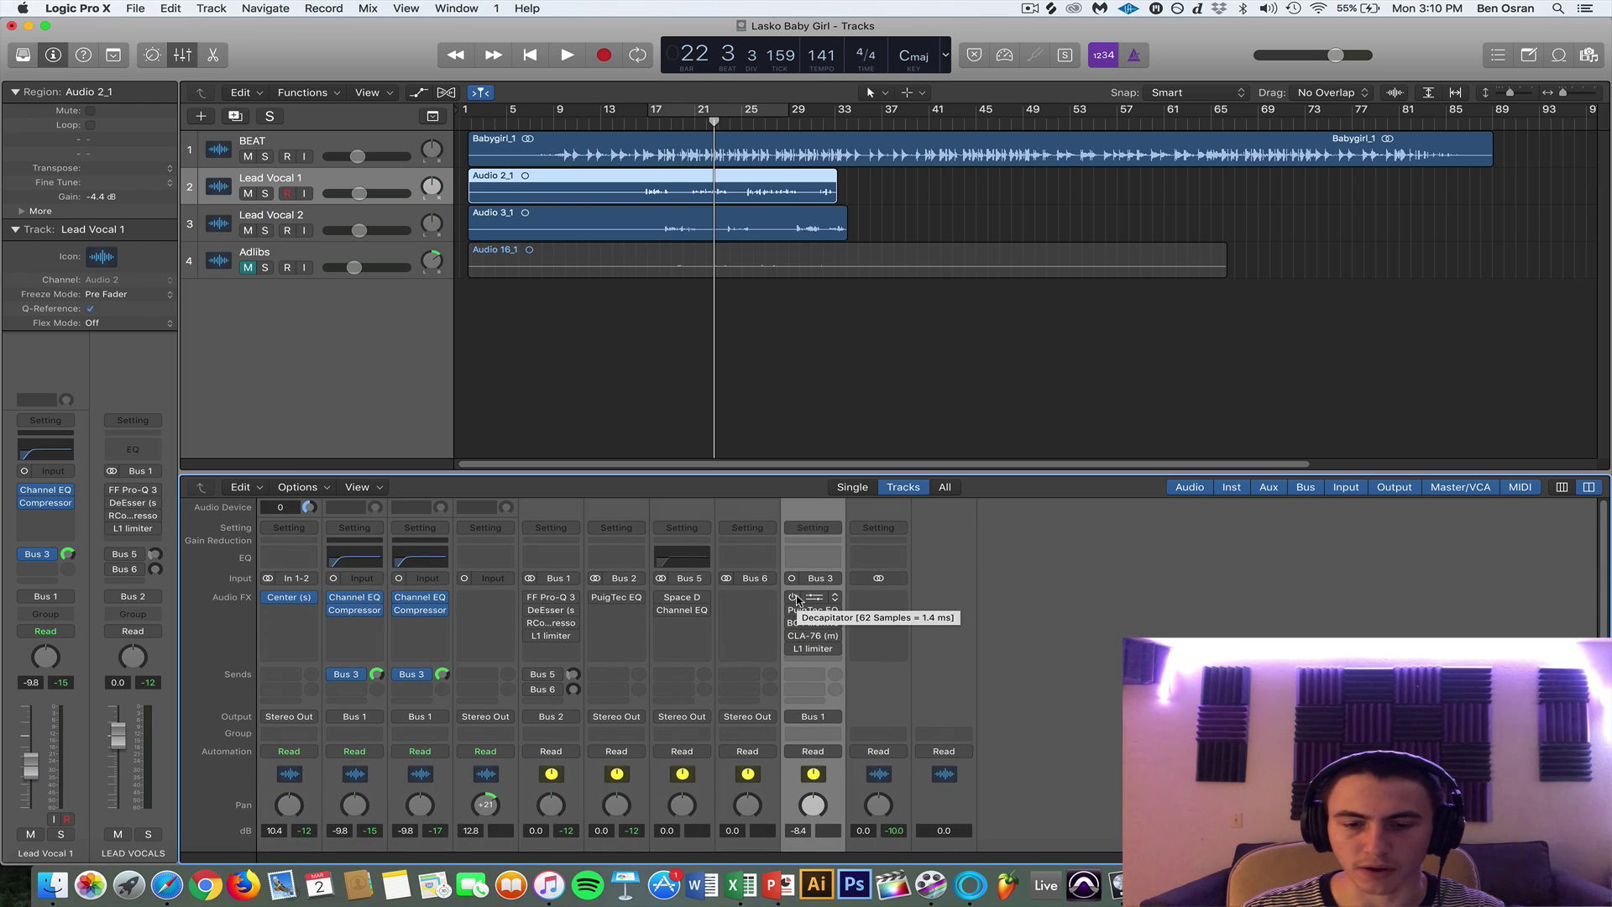
scroll(797, 639, down, 6)
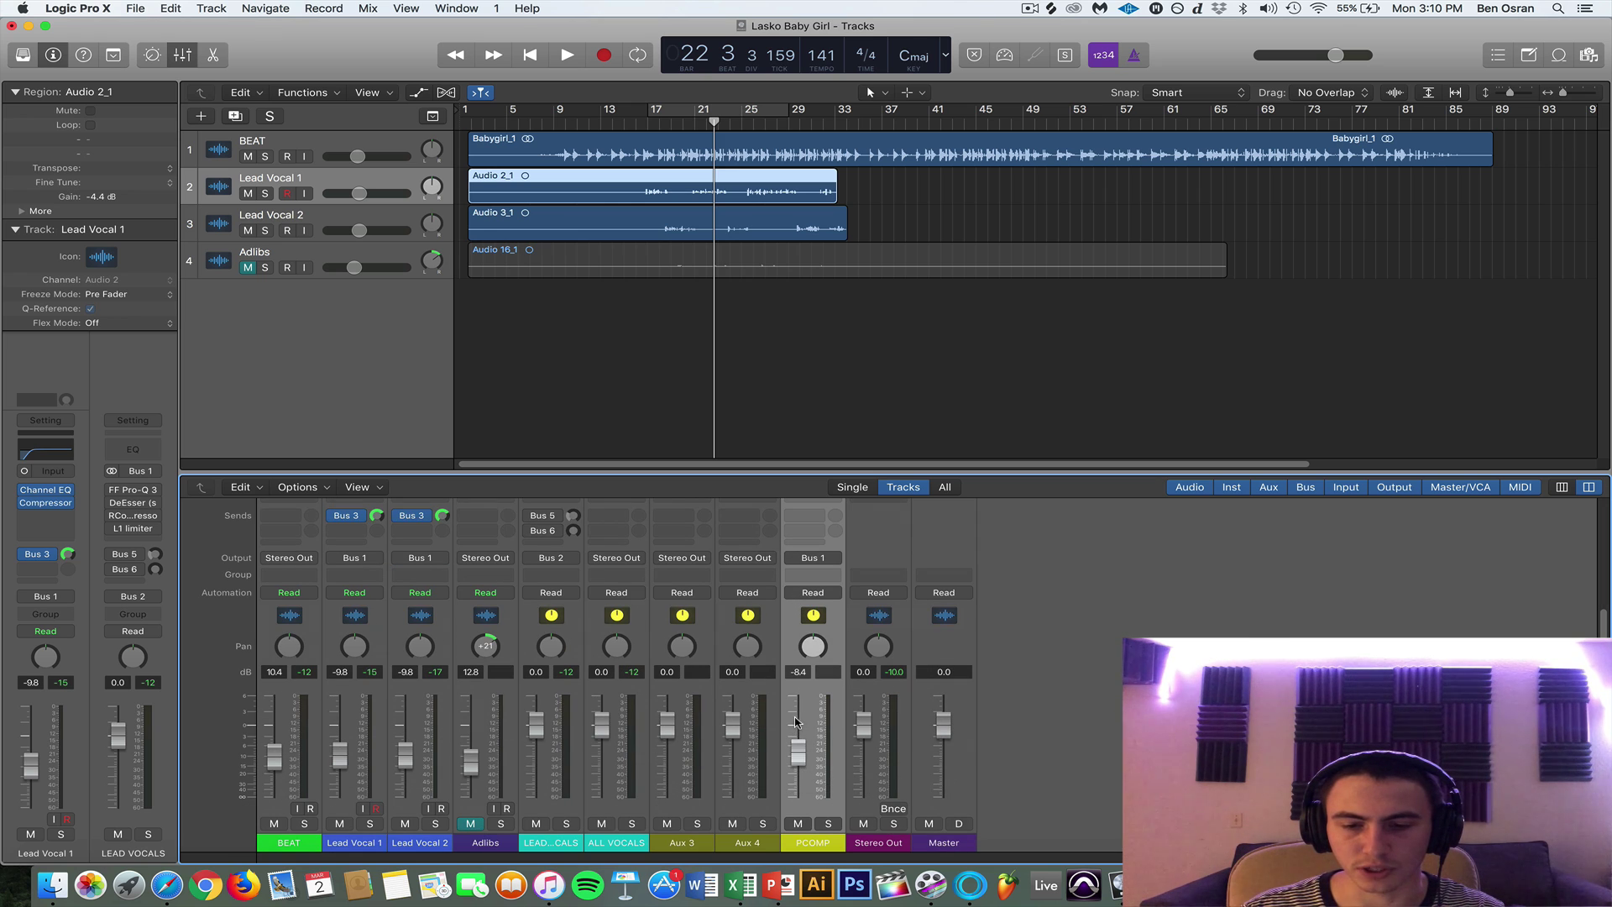
alt+click(798, 754)
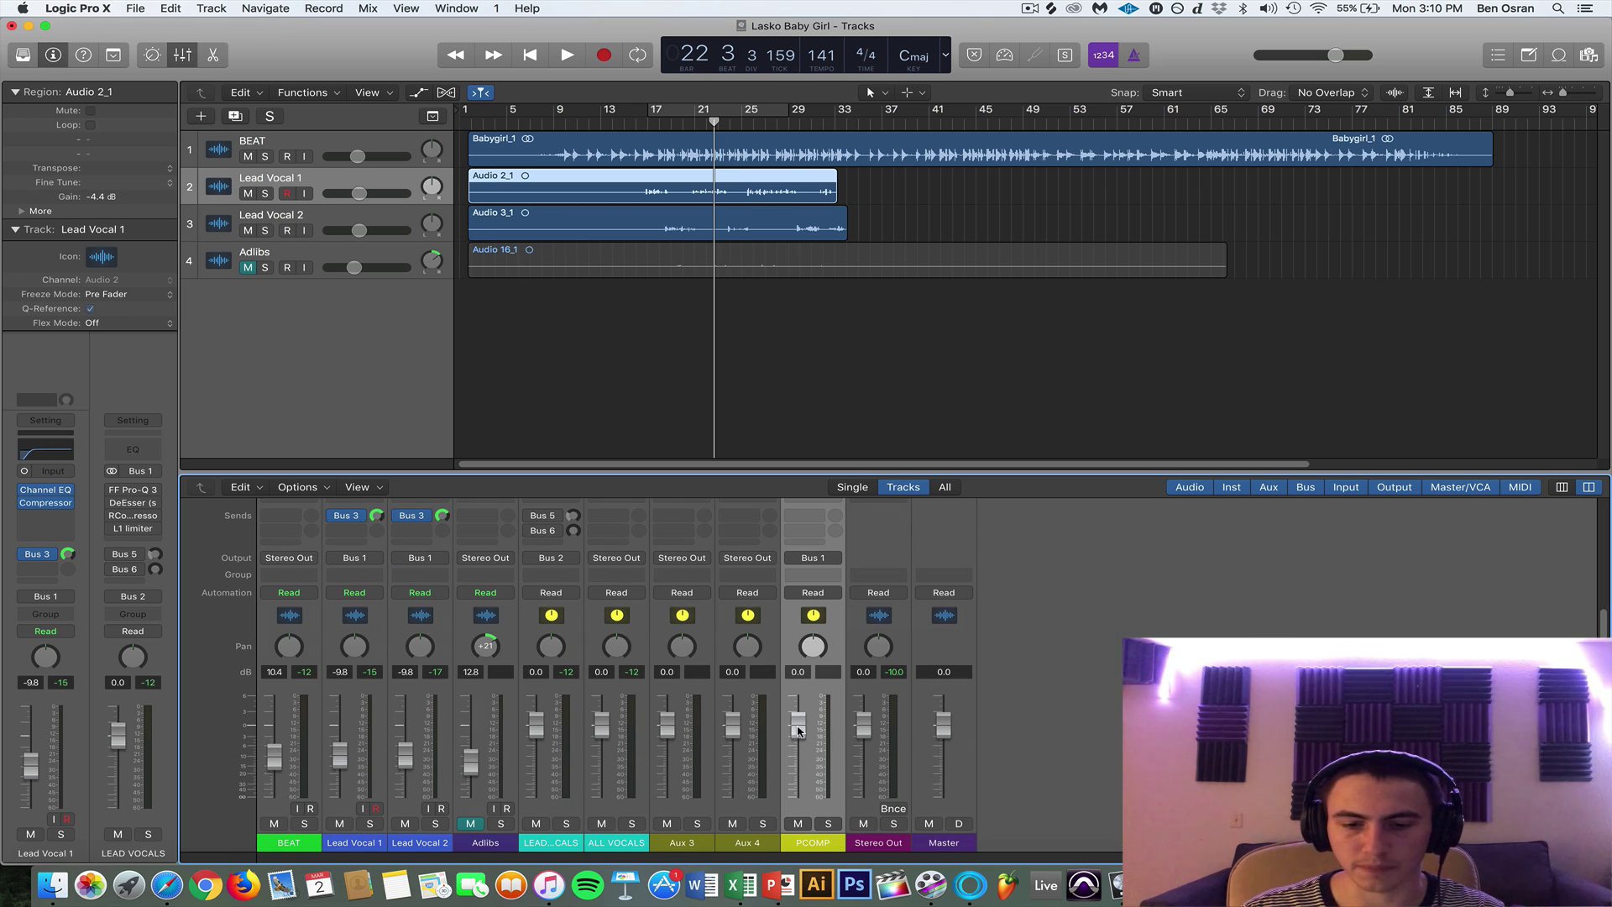
scroll(798, 730, up, 6)
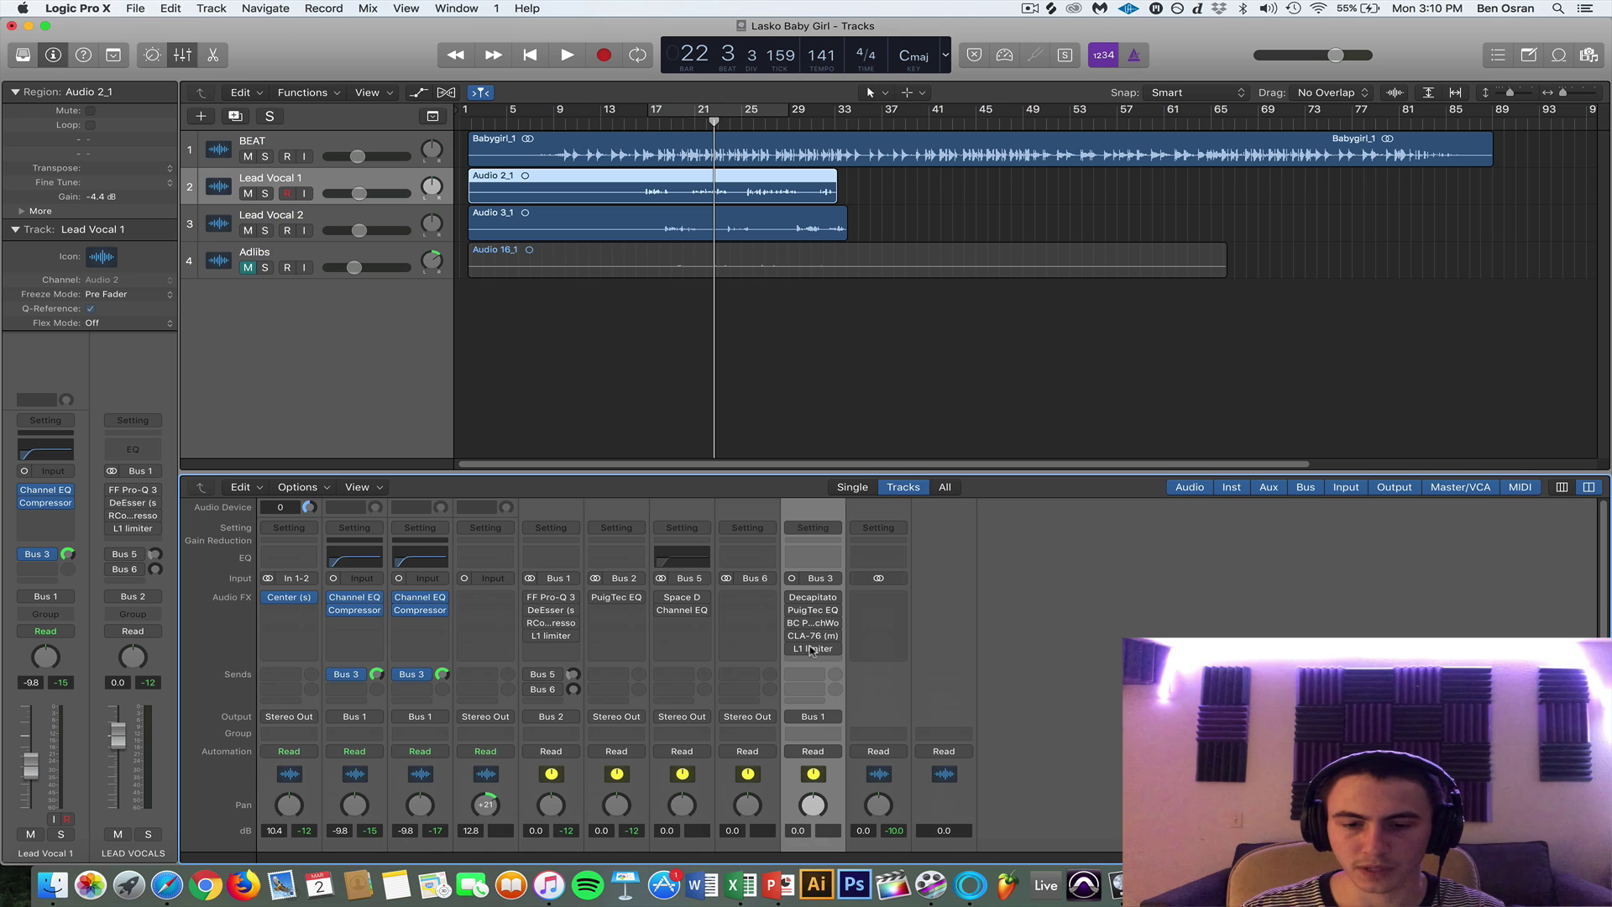
click(810, 599)
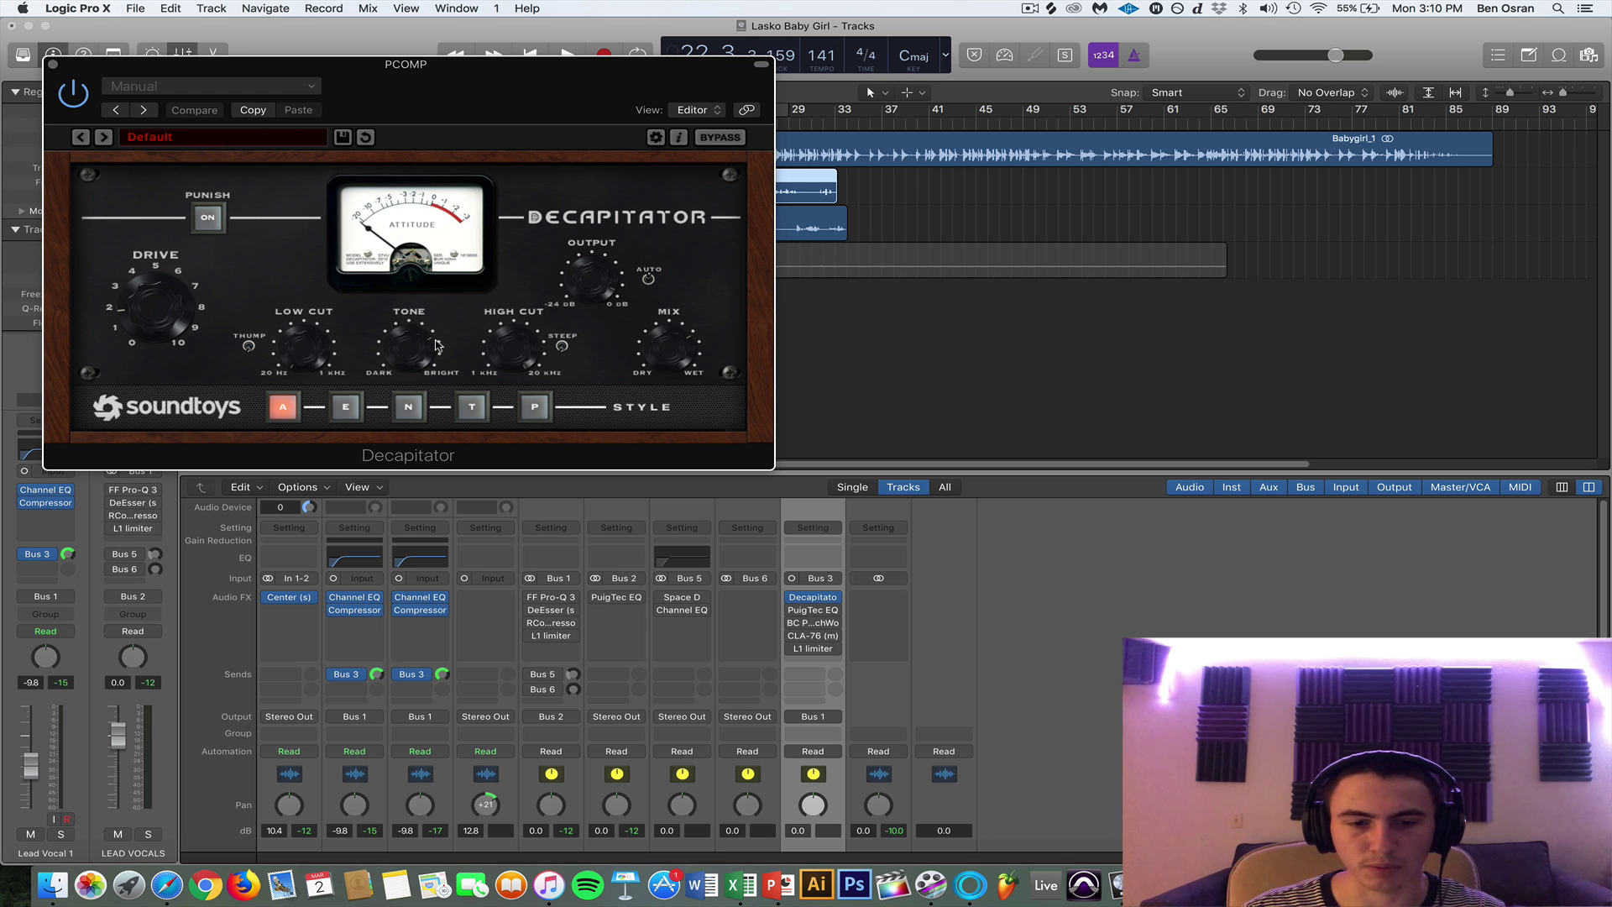
Swap the Decapitator window for PCOMP's PuigTec EQP1A equalizer.
click(53, 65)
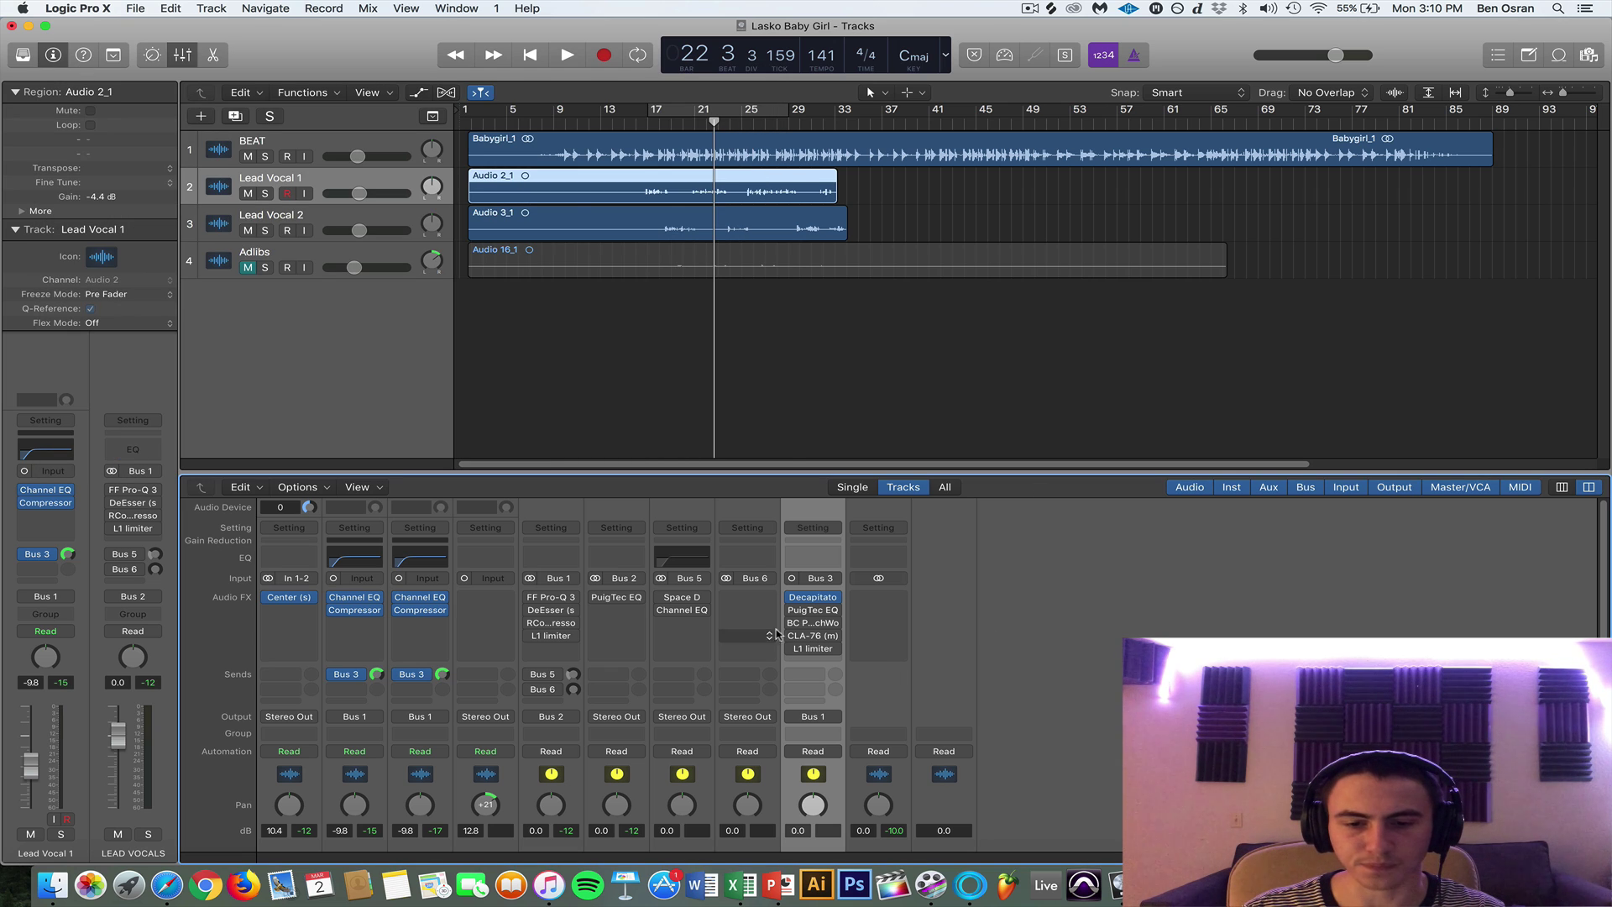
click(796, 613)
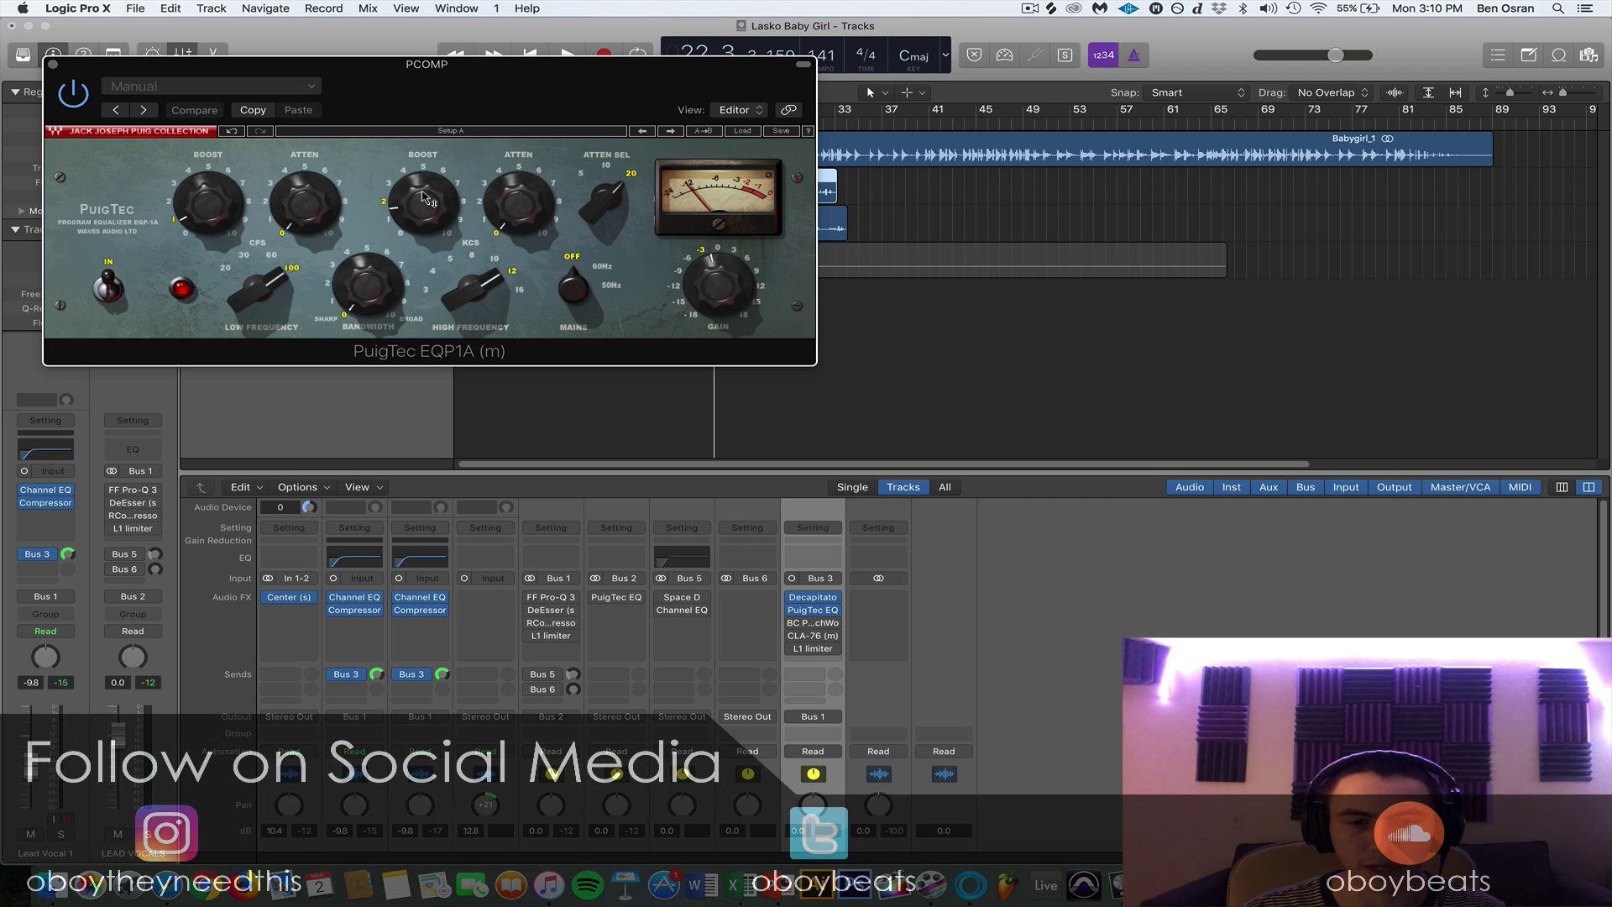
Open the PatchWork insert's Virtual Mix Rack on PCOMP and move it to the upper left.
mouse_move(827, 628)
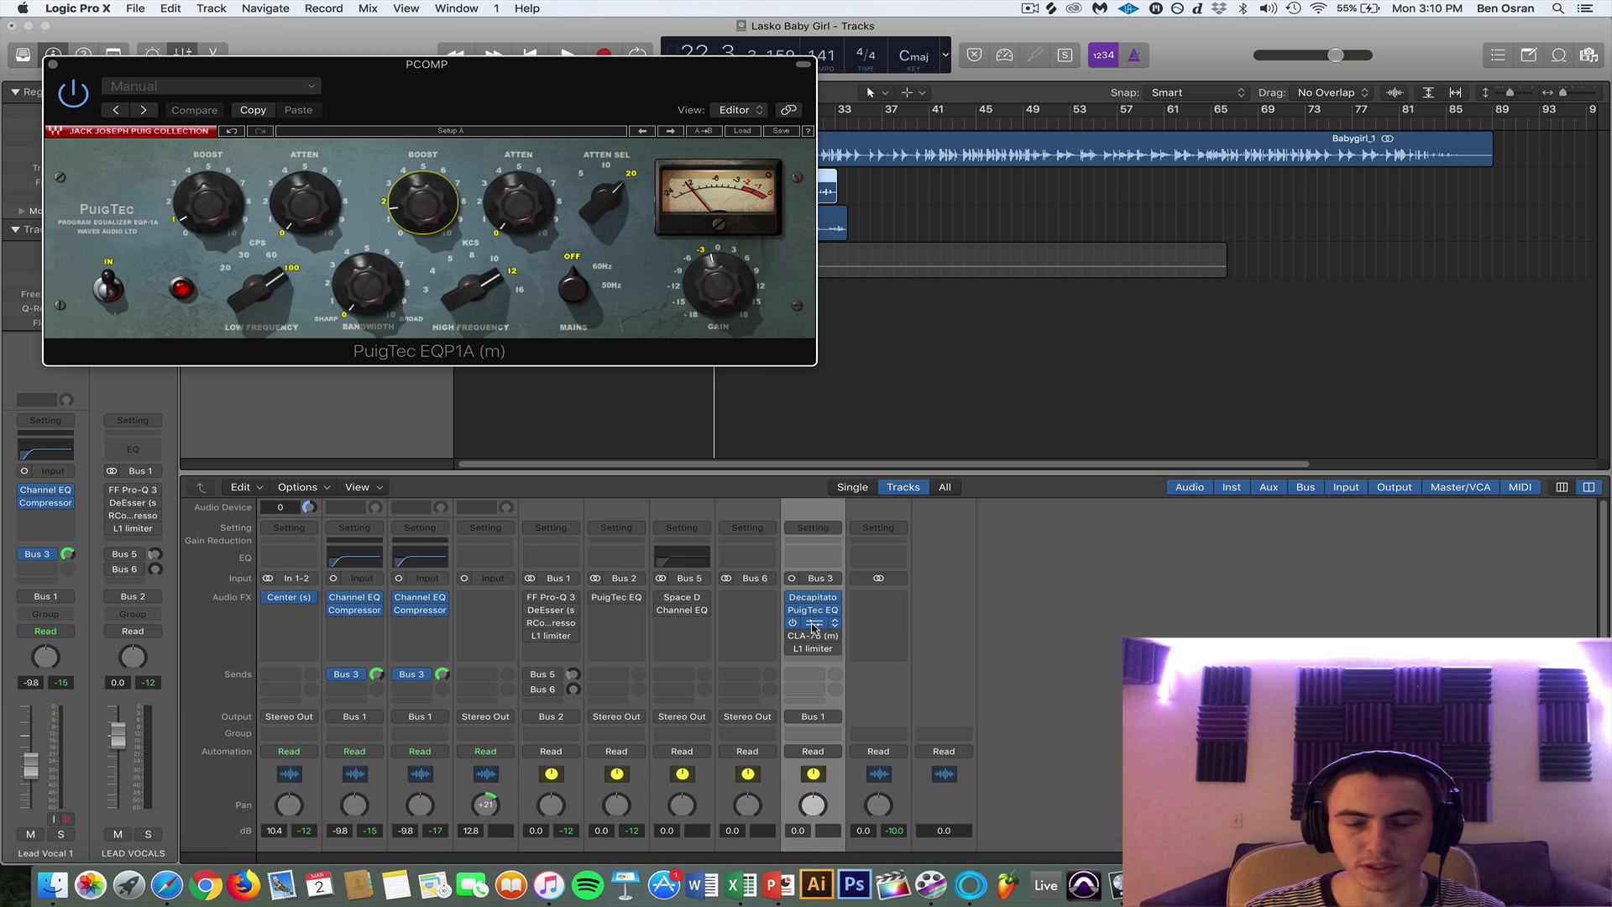
click(813, 628)
drag(624, 145, 321, 53)
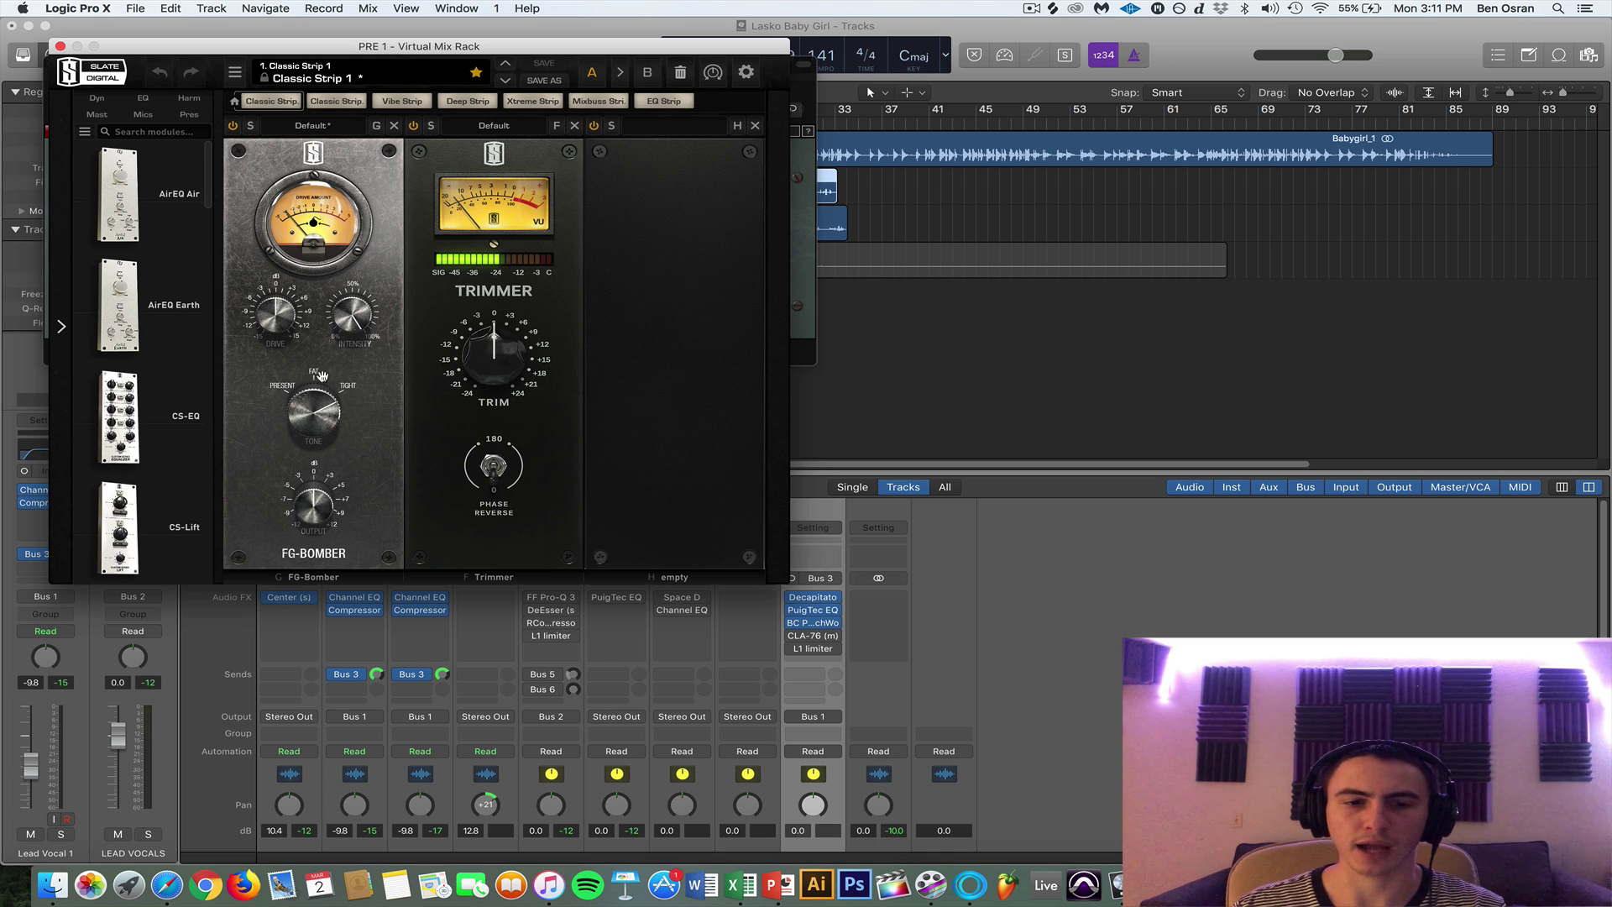
Set the FG-Bomber tone to Tight at 100% intensity, then close the Mix Rack and open CLA-76.
drag(323, 407, 327, 393)
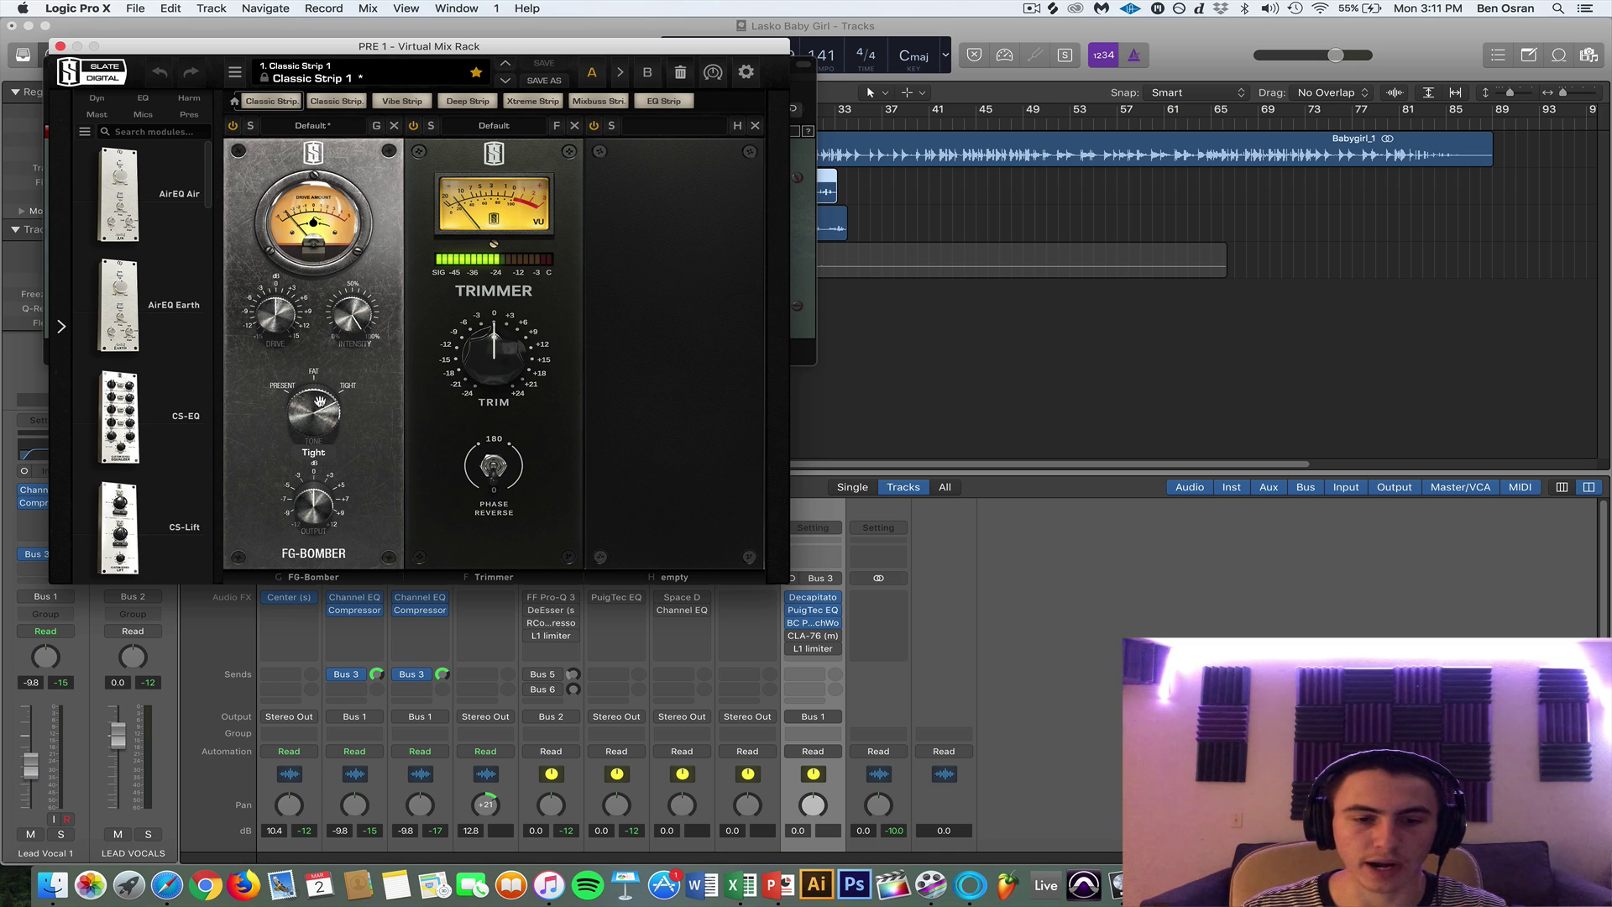
drag(358, 315, 406, 232)
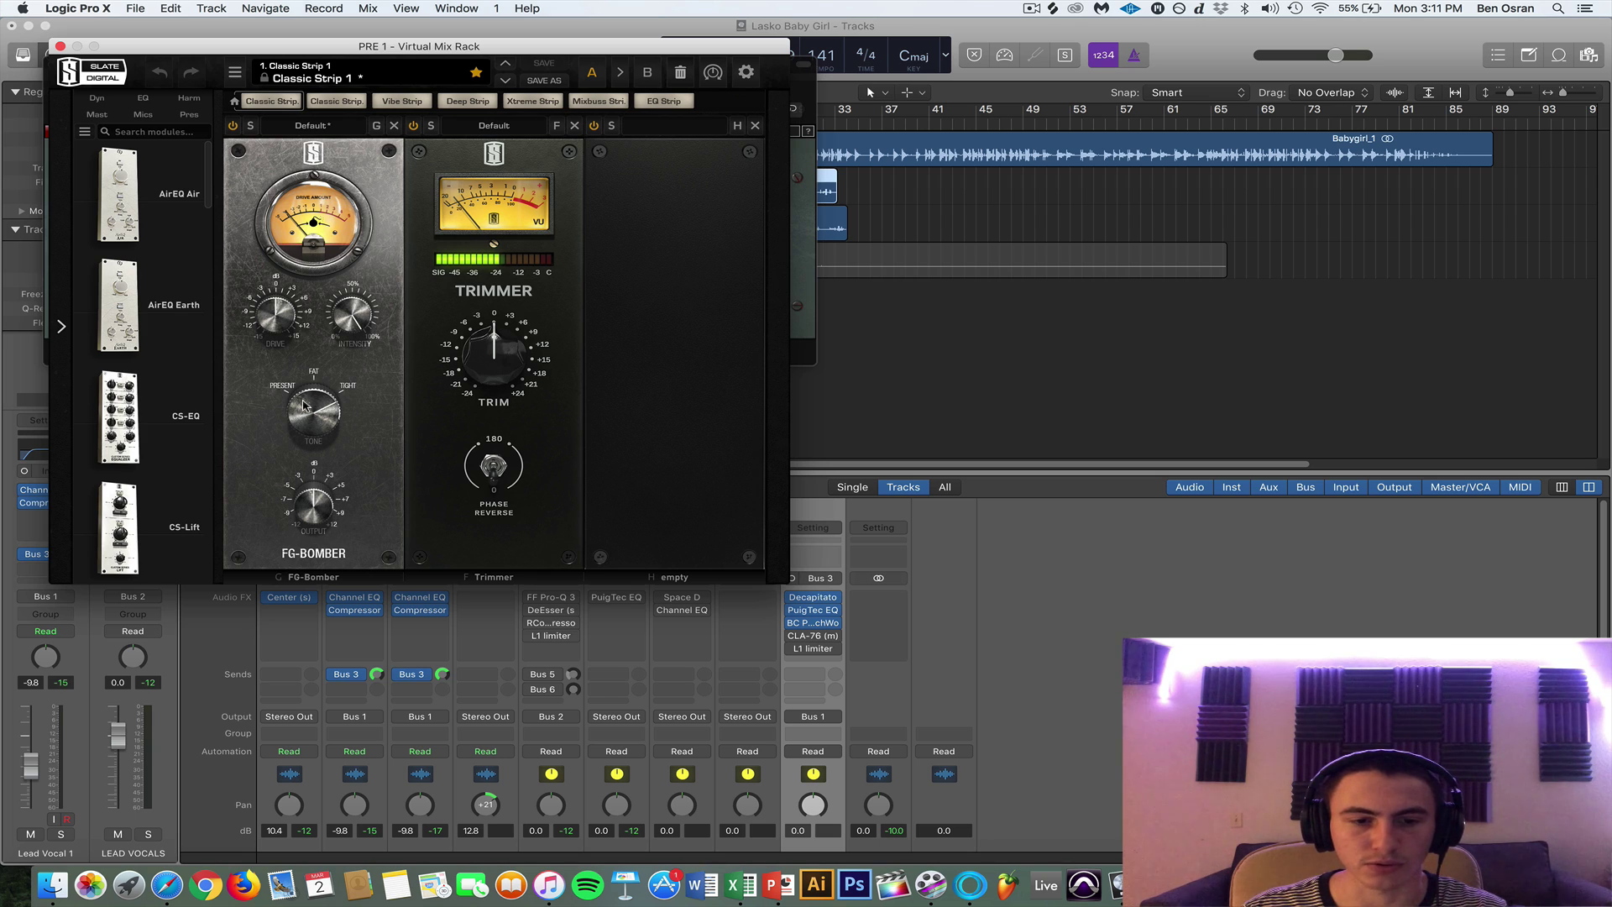
mouse_move(302, 393)
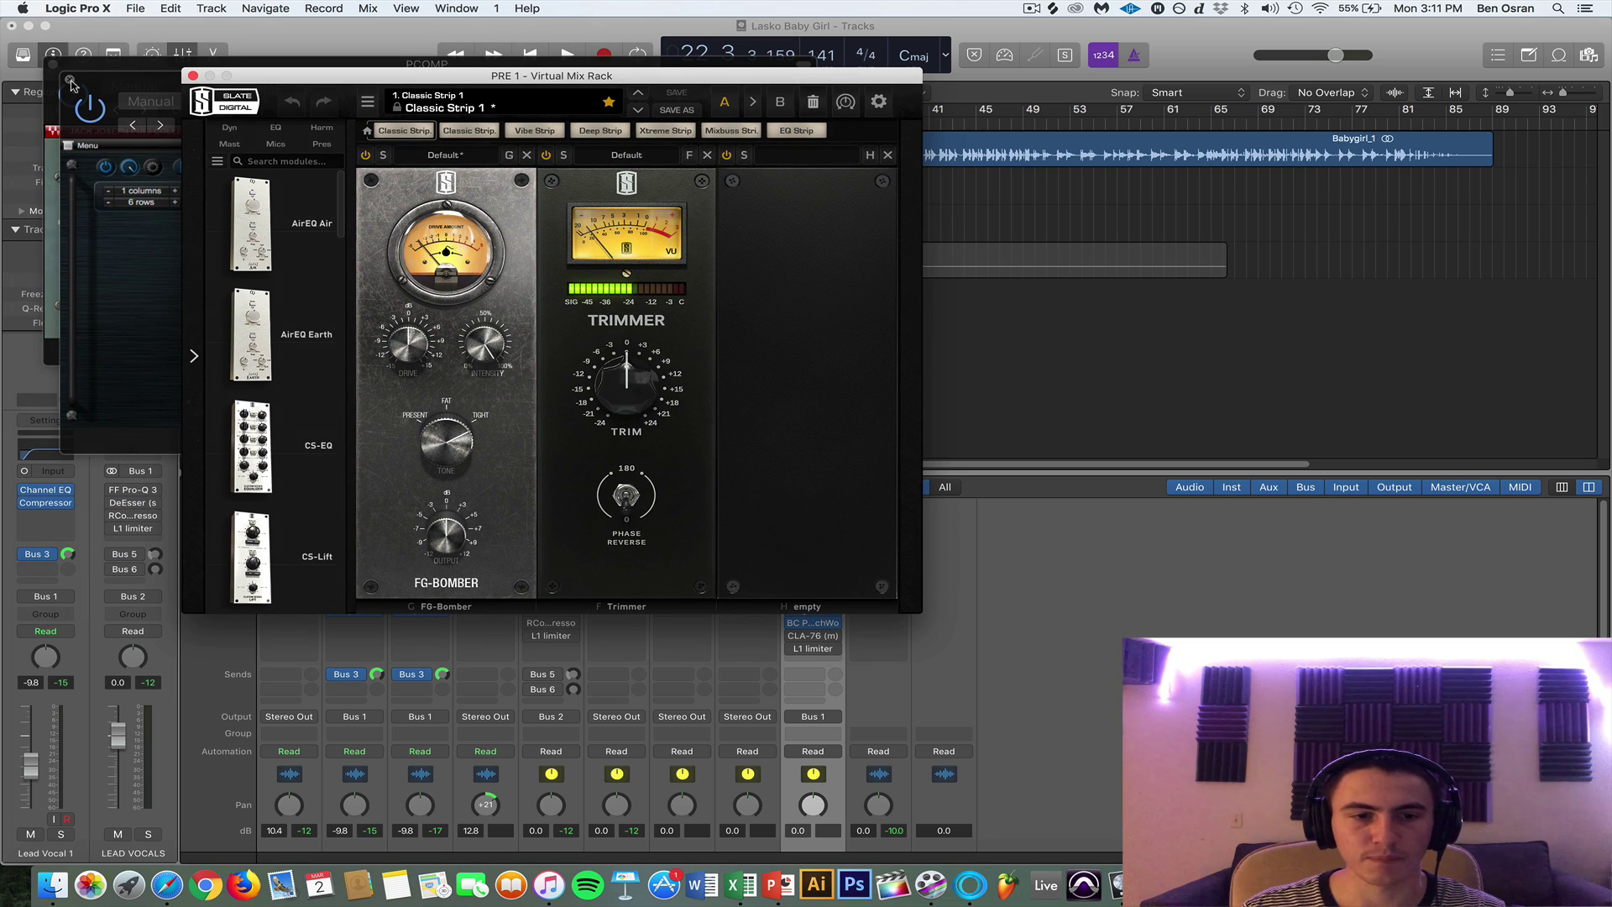
click(69, 83)
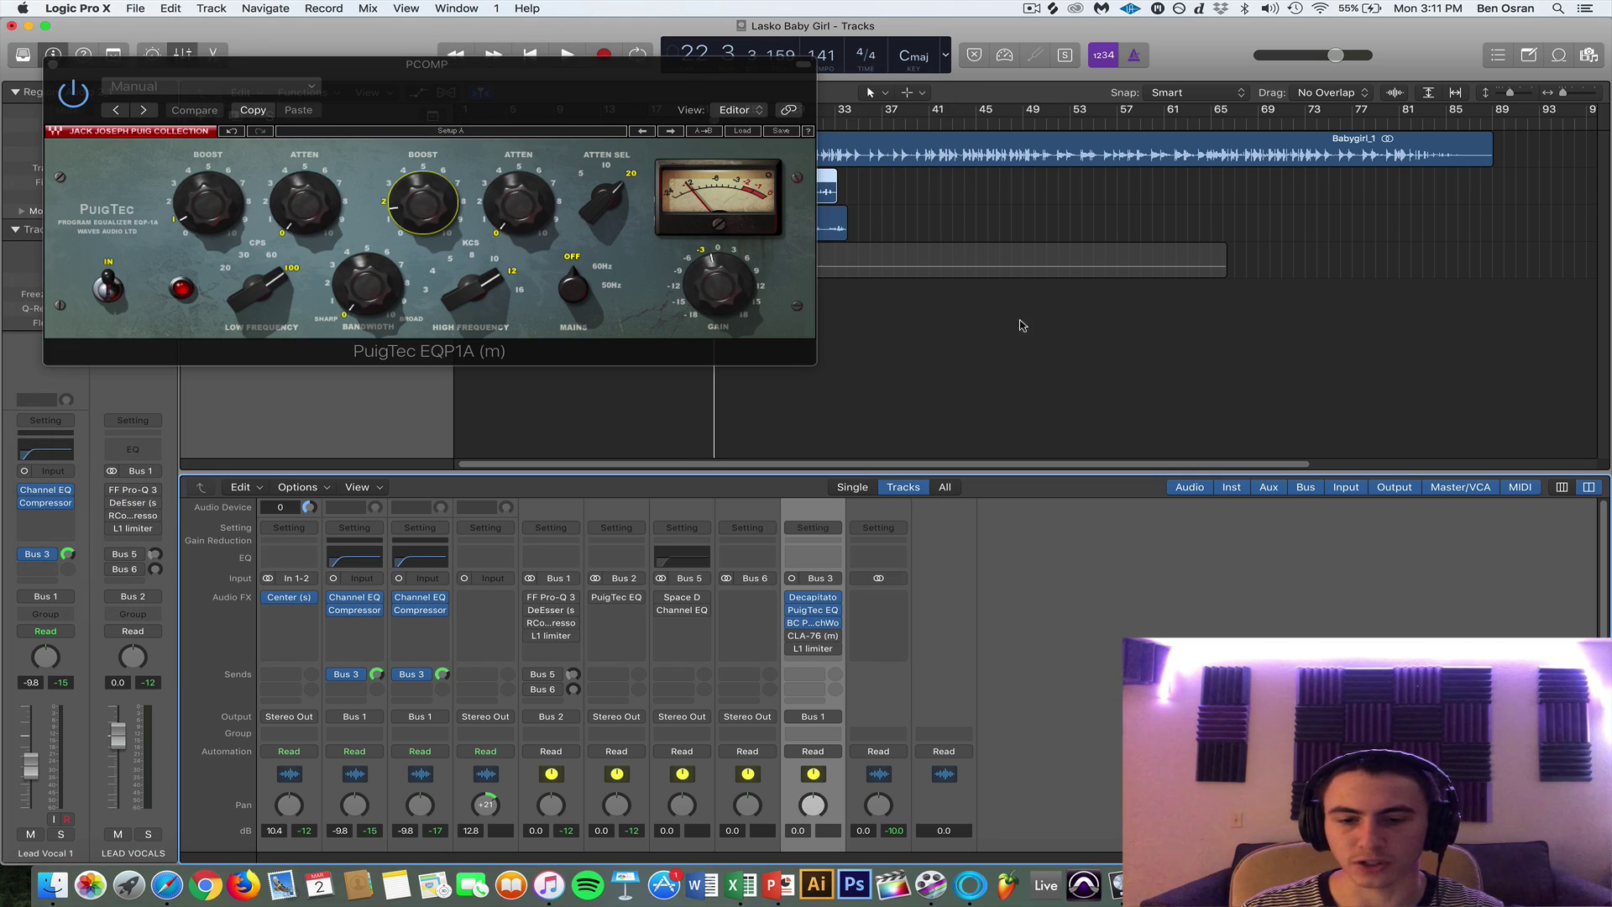
click(811, 636)
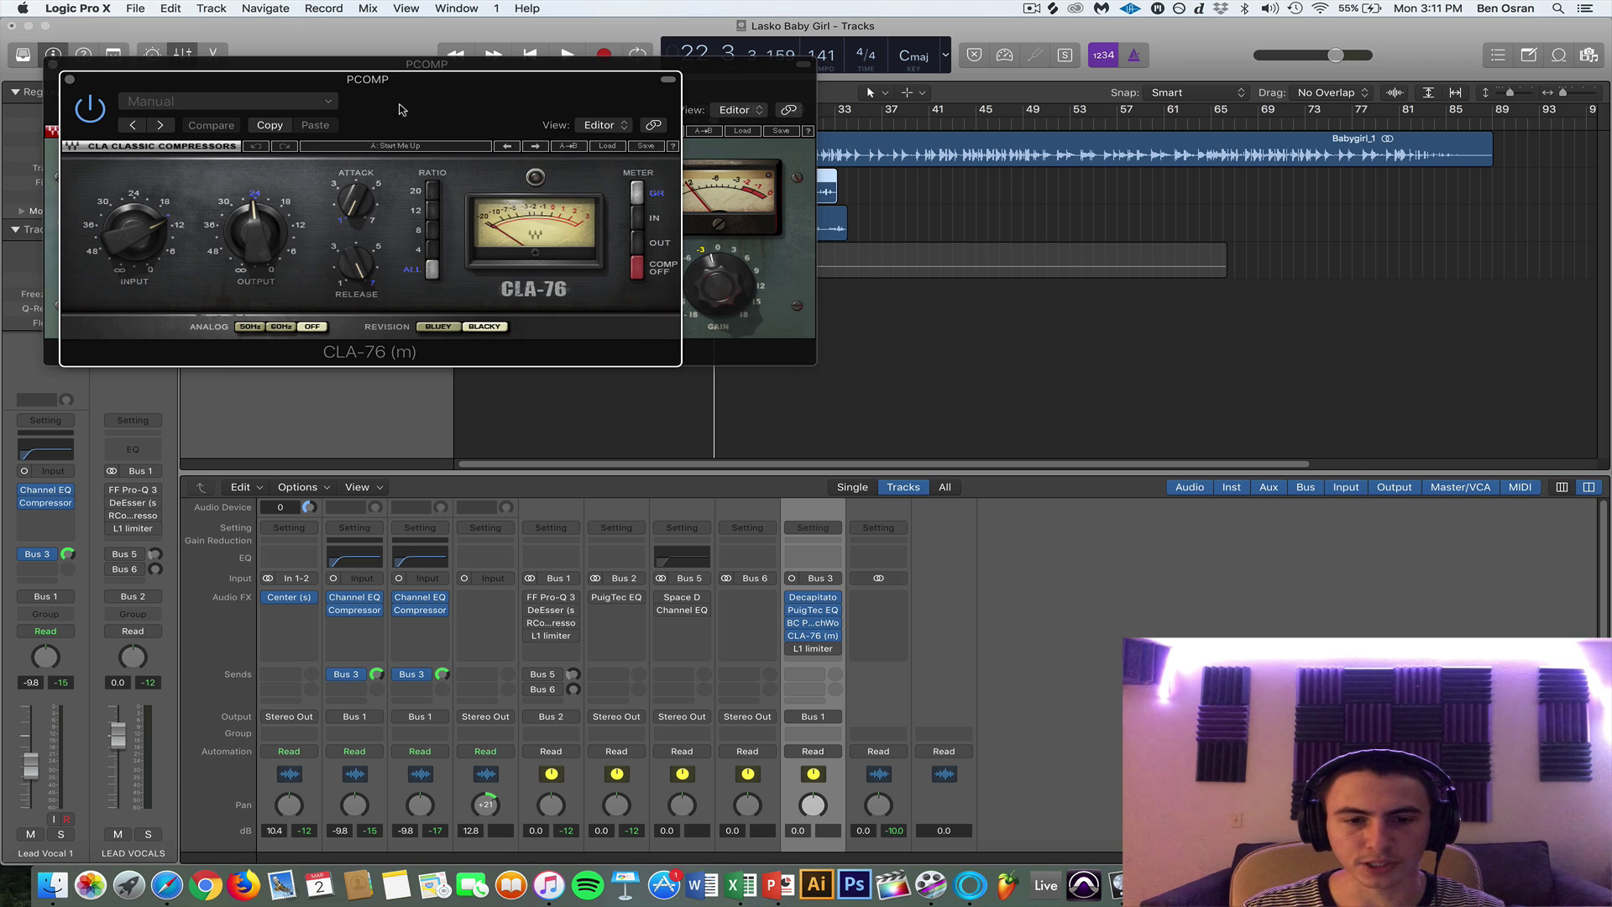
Reposition the CLA-76 window, close the PuigTec EQ, and briefly open and close the L1 limiter.
drag(400, 109, 881, 95)
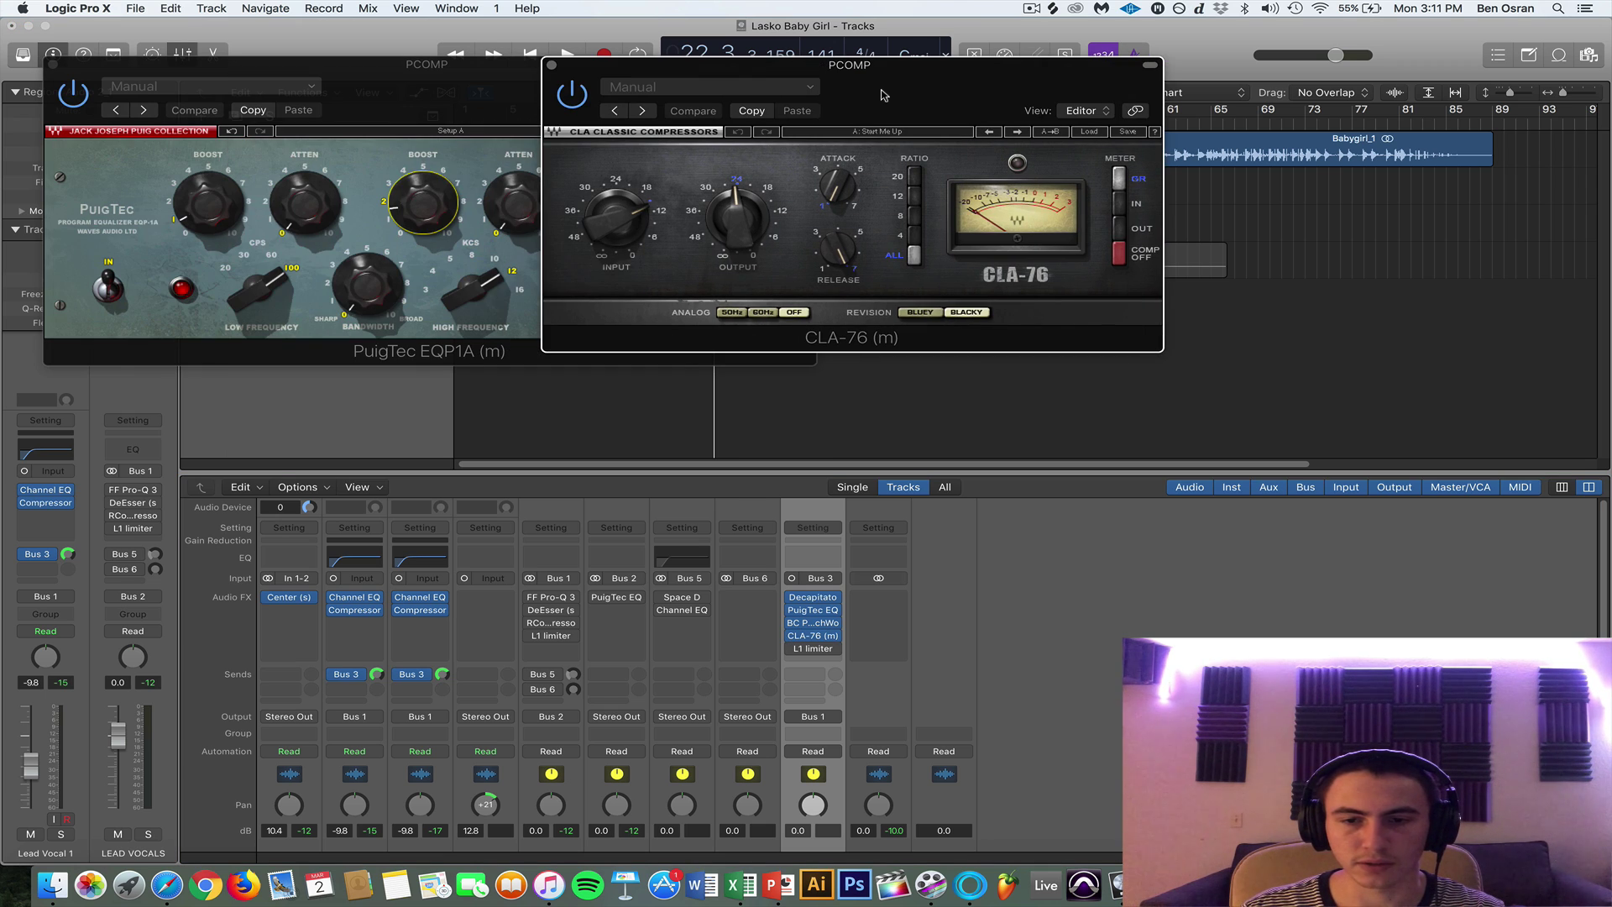
click(52, 64)
drag(889, 95, 859, 117)
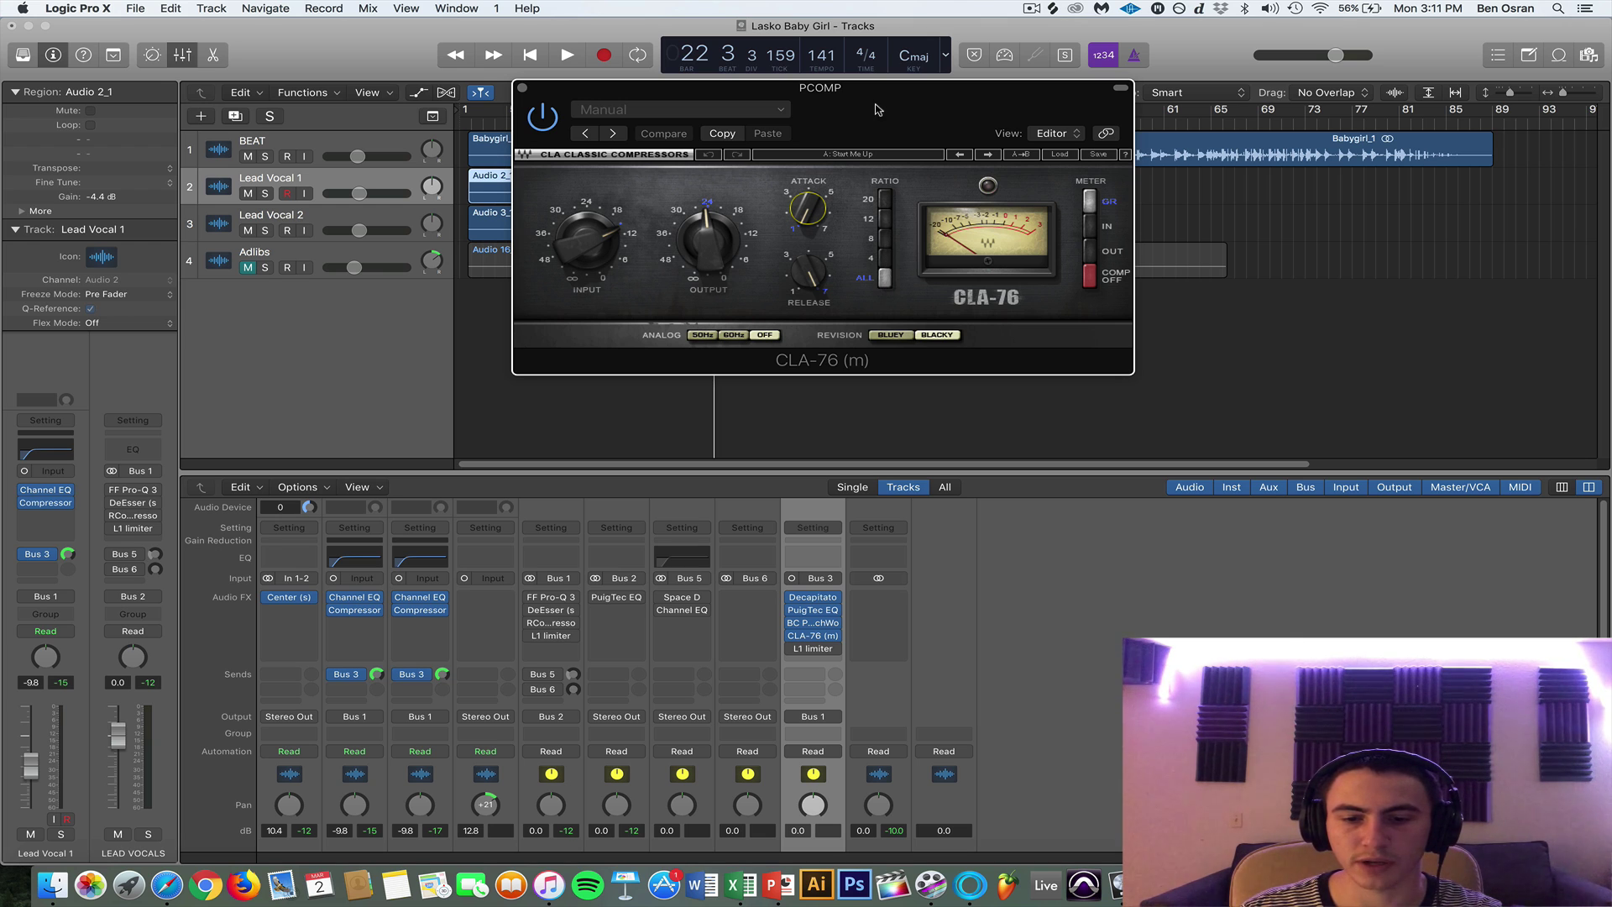
click(816, 649)
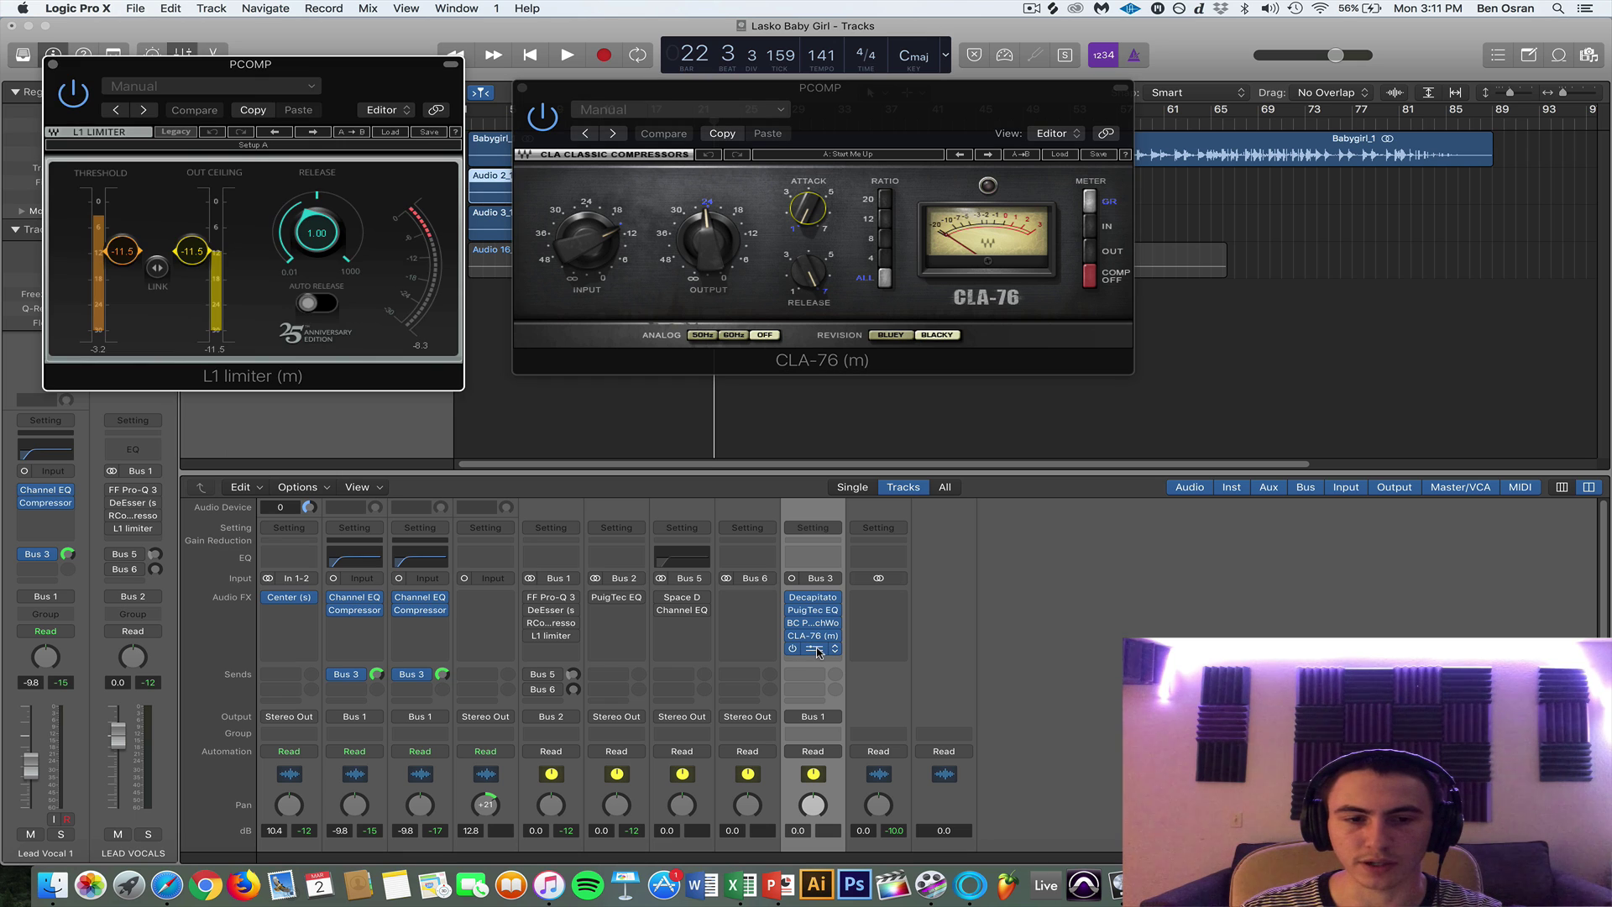
click(817, 649)
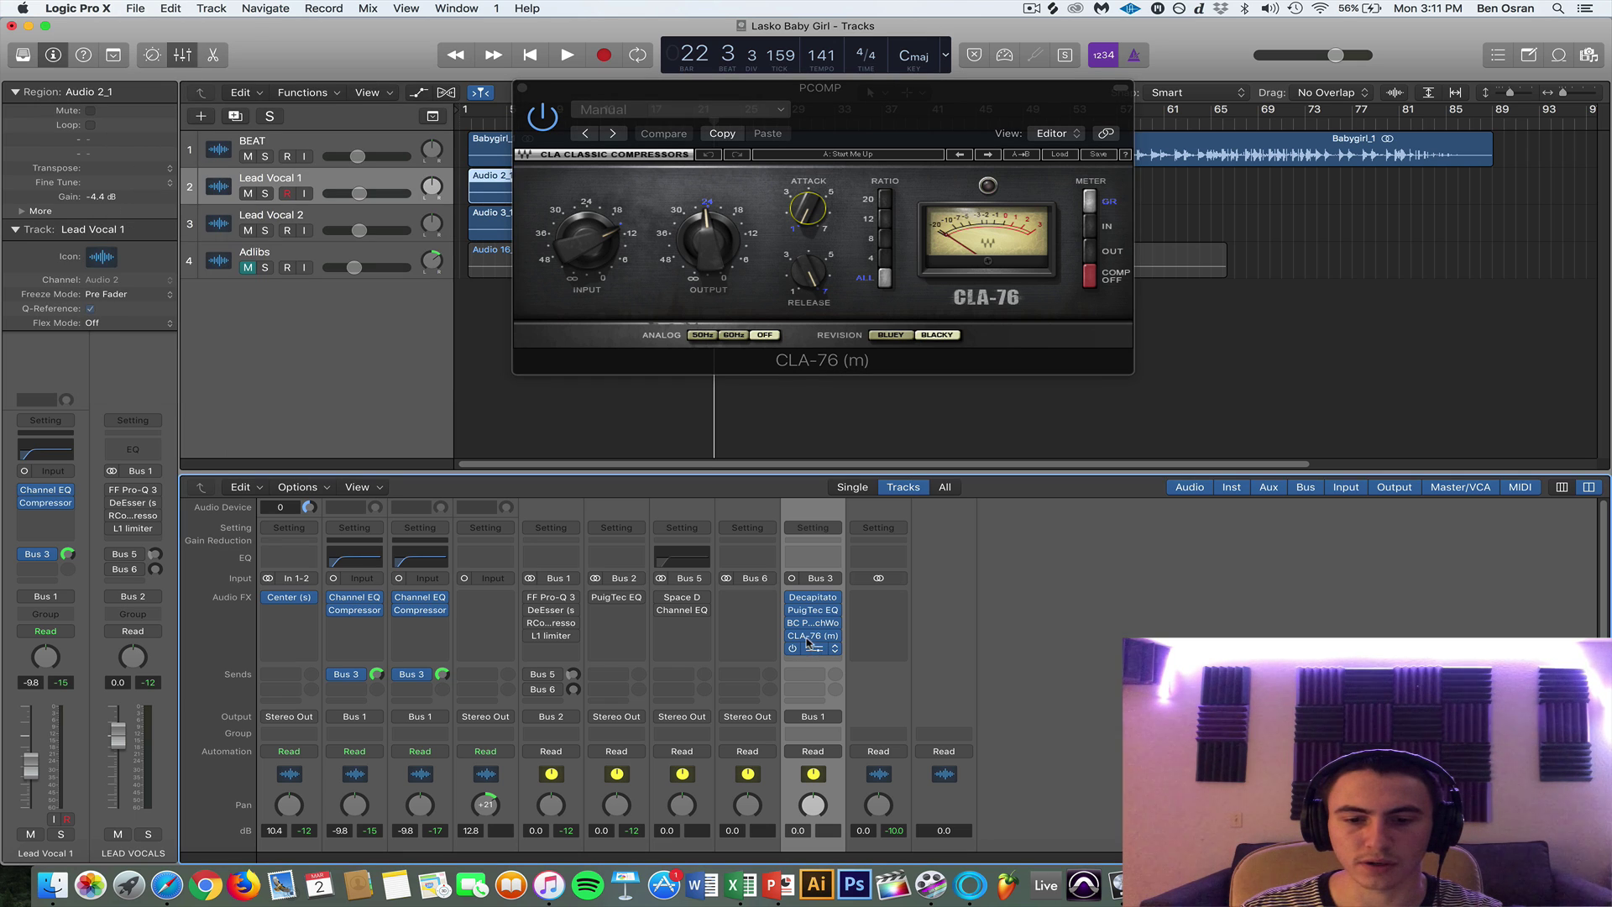
Close the CLA-76, place the playhead at bar 16 beat 3, and play back the vocals.
click(521, 88)
scroll(794, 701, down, 4)
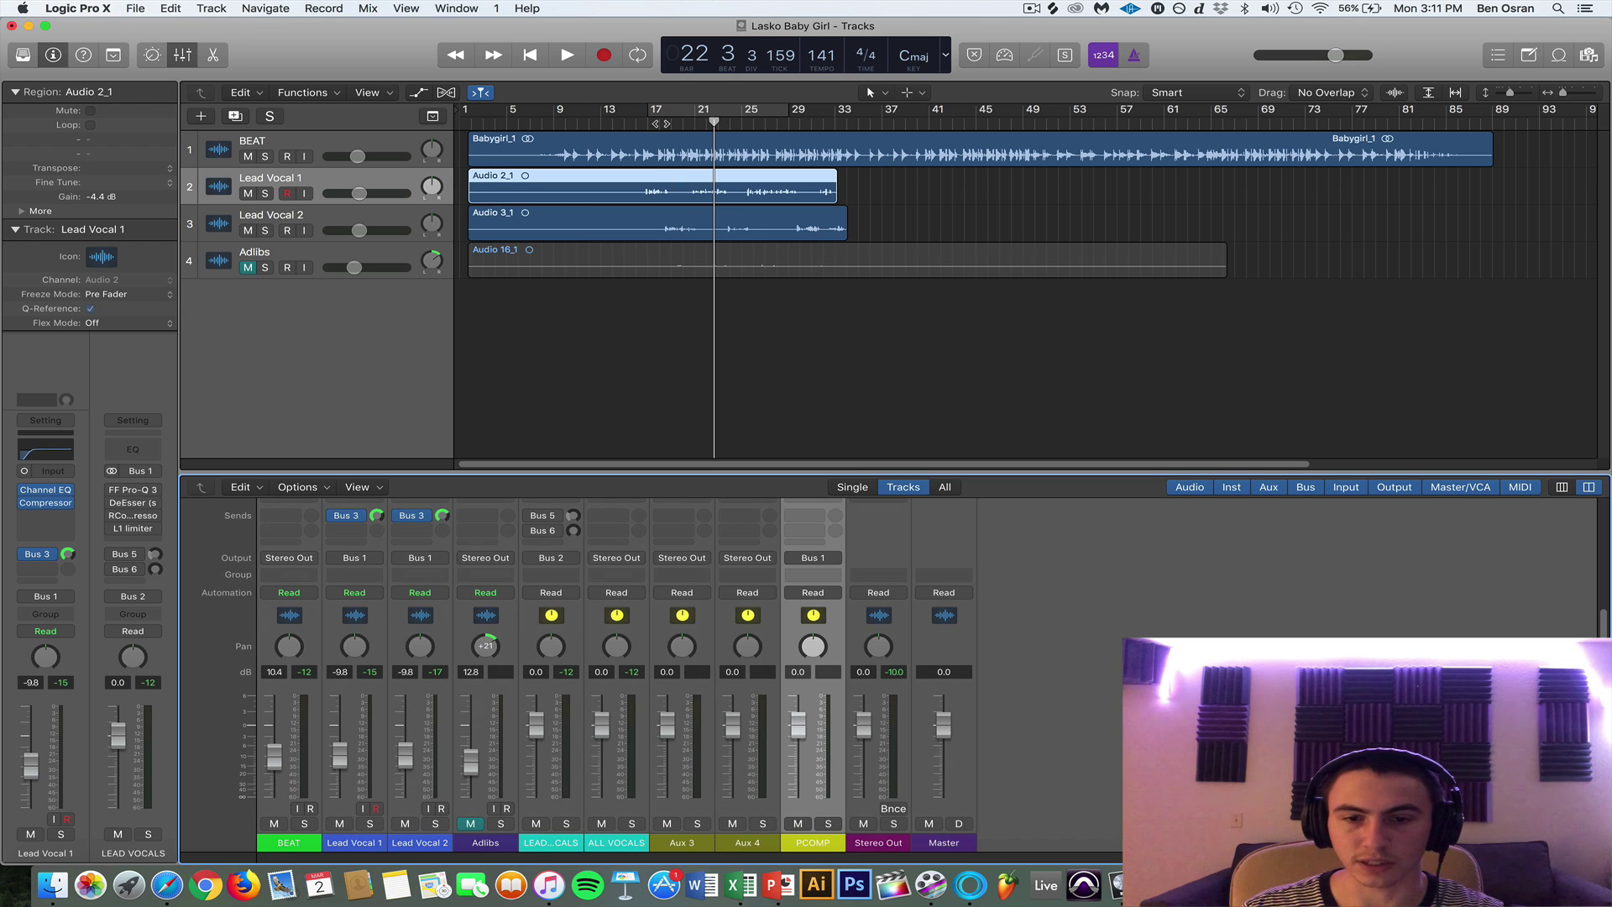
drag(714, 123, 647, 122)
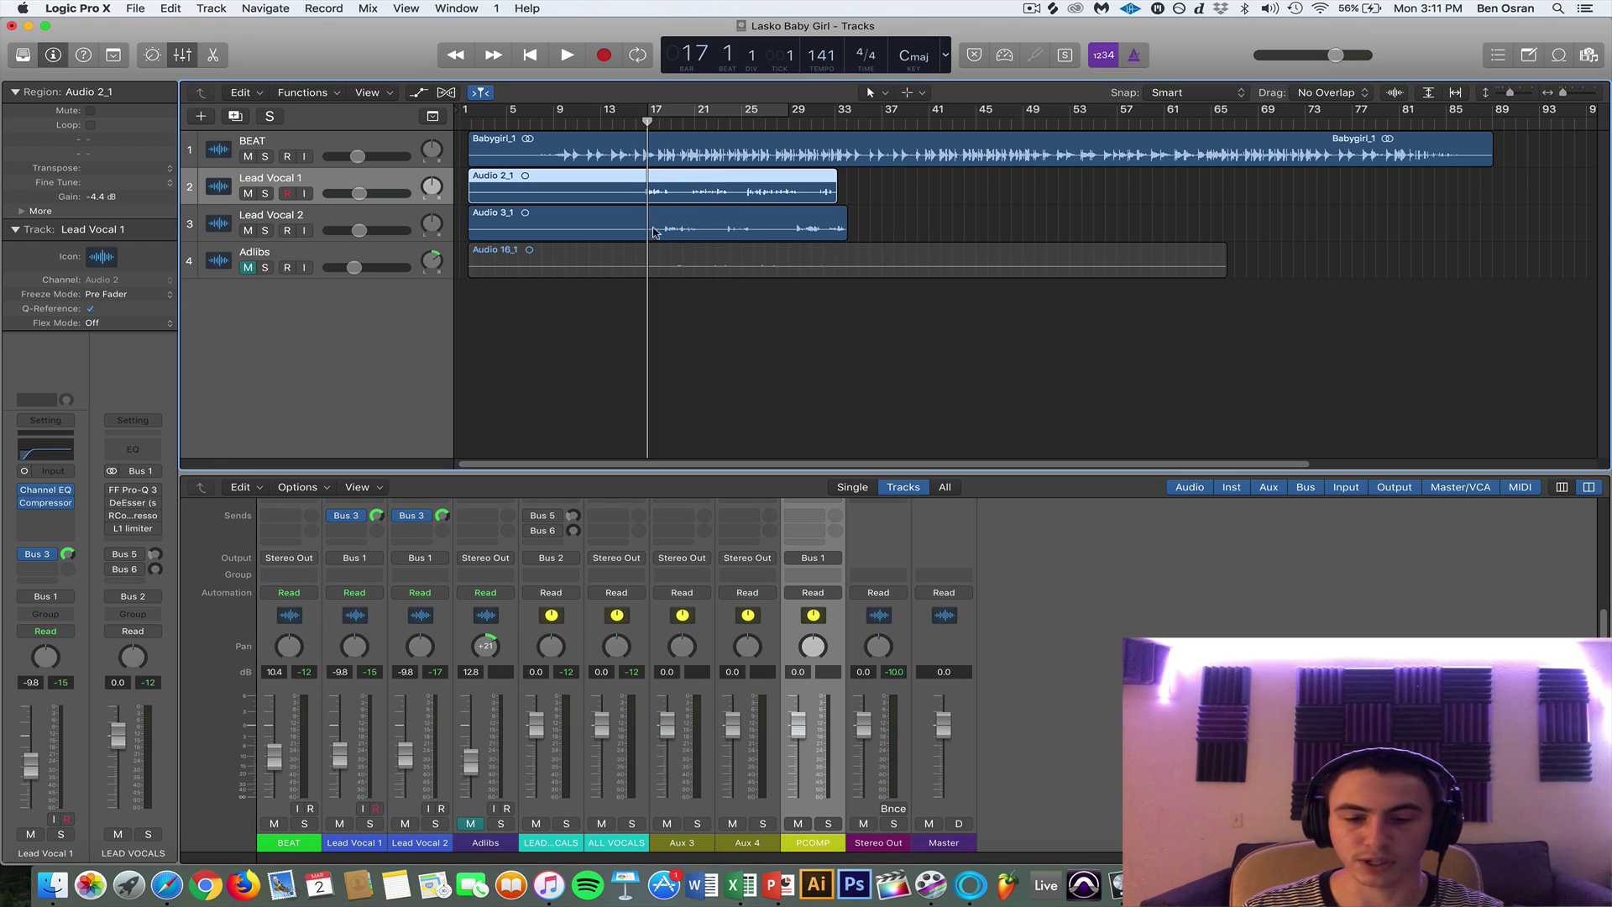
scroll(860, 659, up, 3)
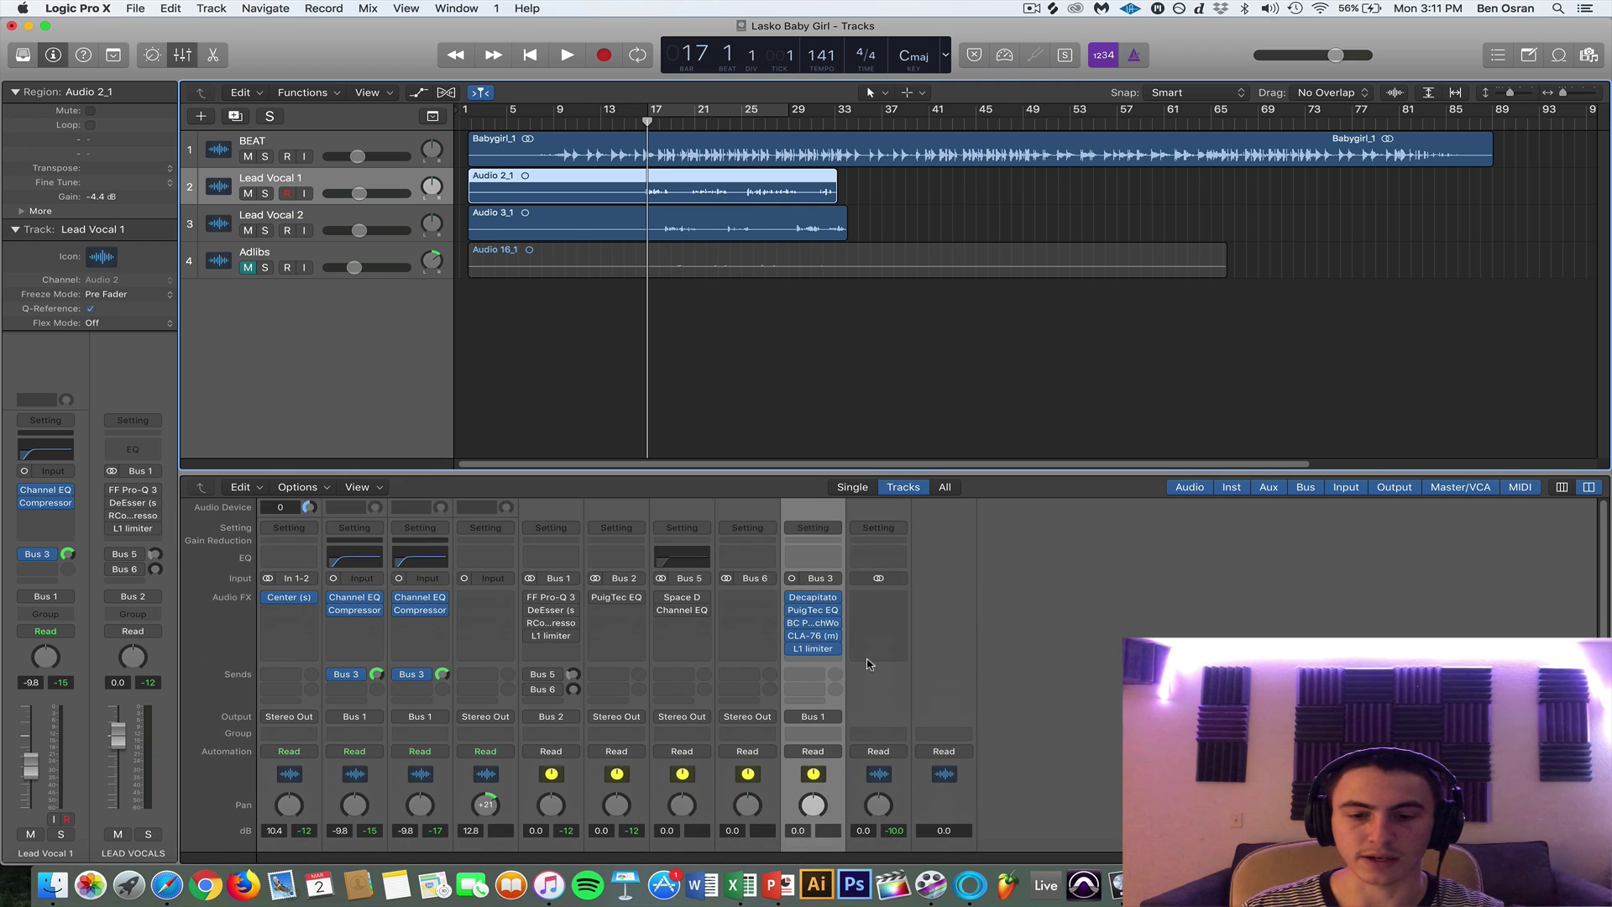
scroll(860, 664, down, 3)
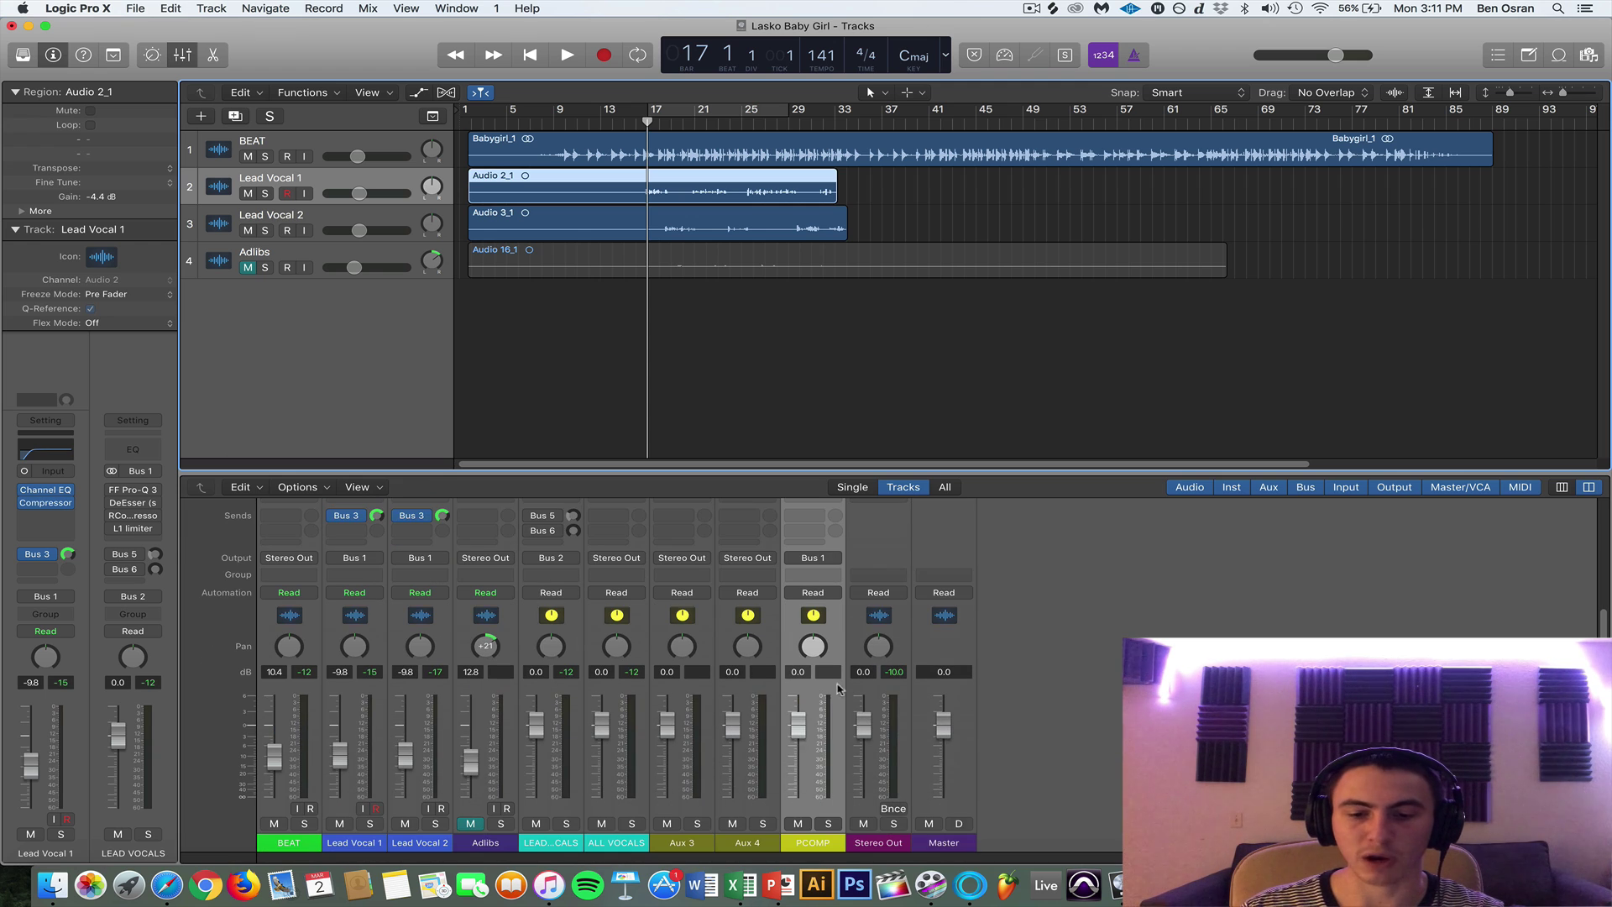
drag(647, 123, 638, 123)
click(804, 727)
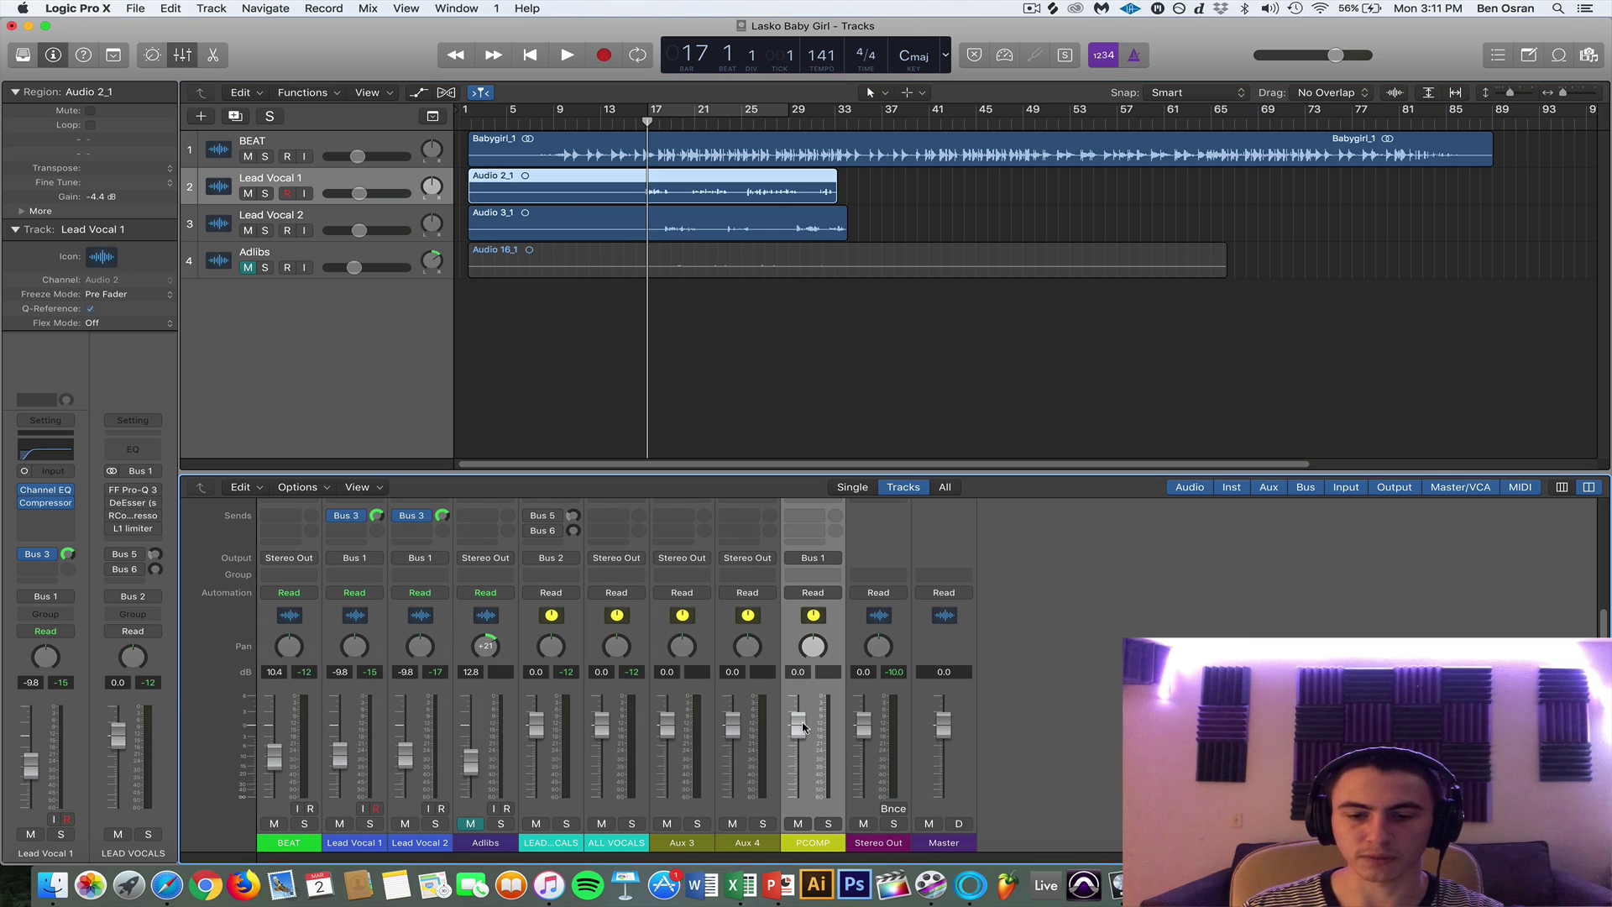
drag(646, 123, 642, 122)
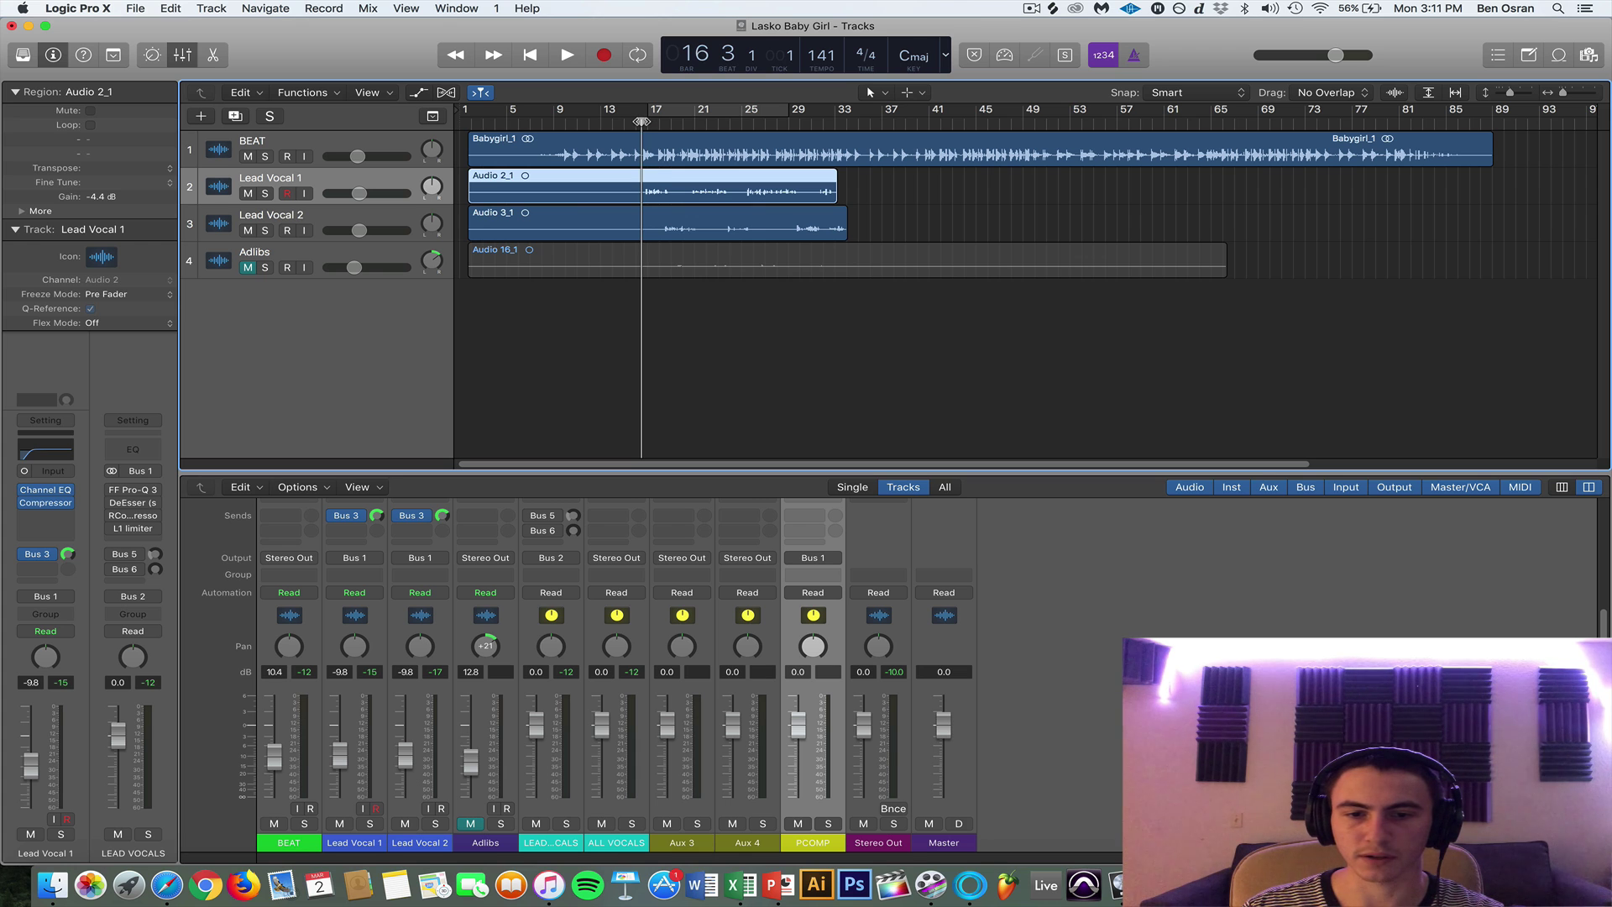
key(space)
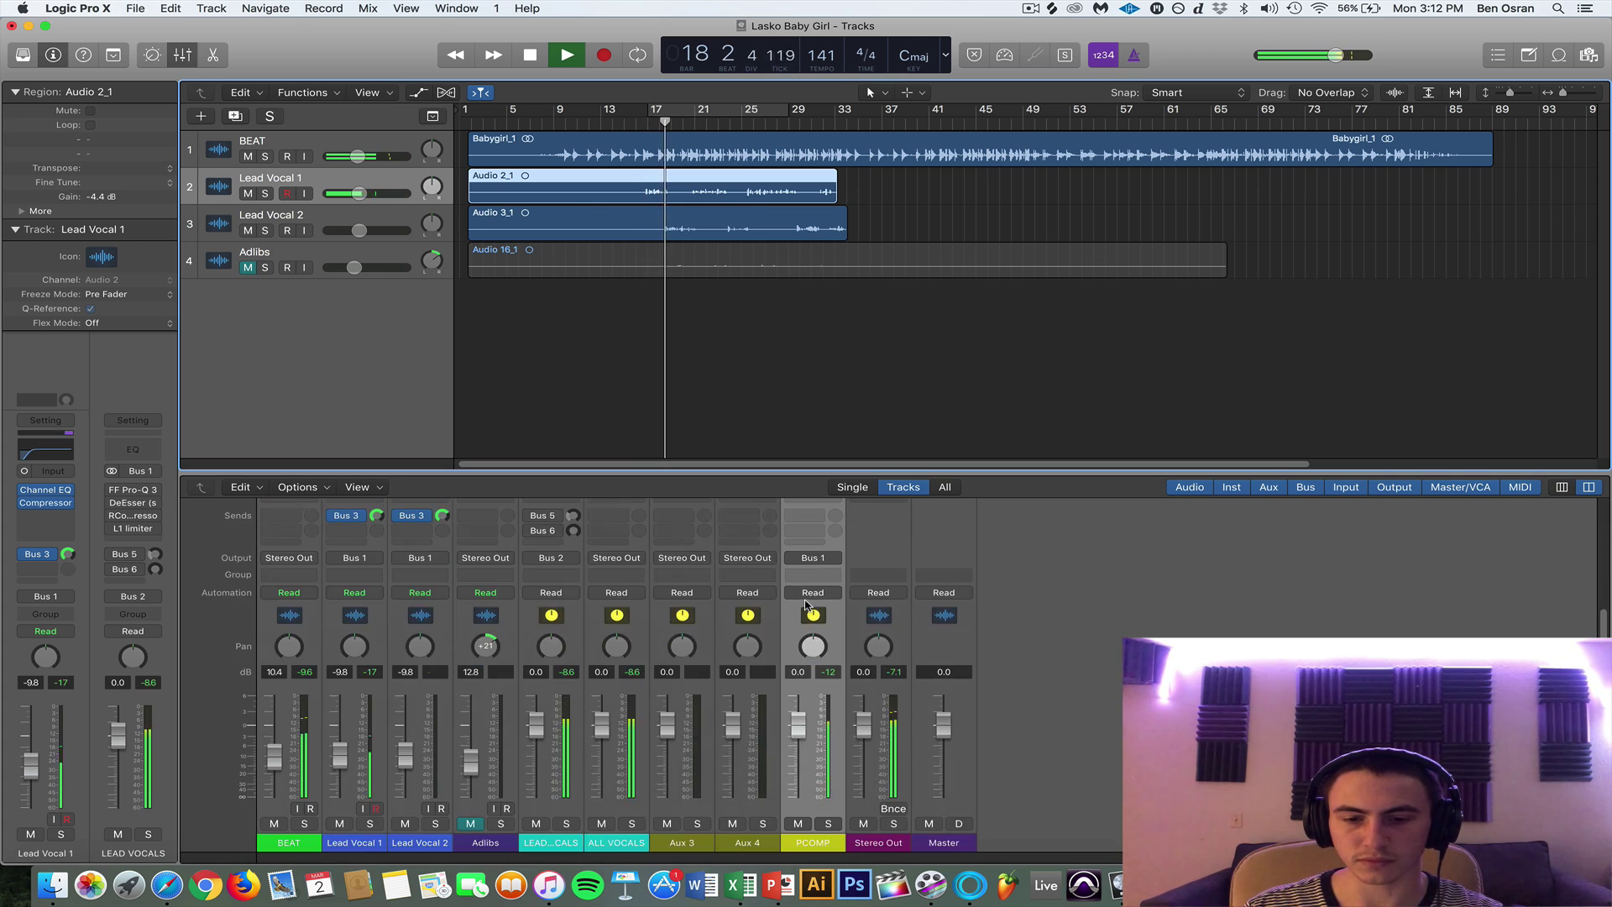
Set the PCOMP parallel-compression fader to about -8.8 dB while listening, then stop playback.
mouse_move(798, 735)
mouse_down()
mouse_move(799, 802)
mouse_move(799, 753)
mouse_up()
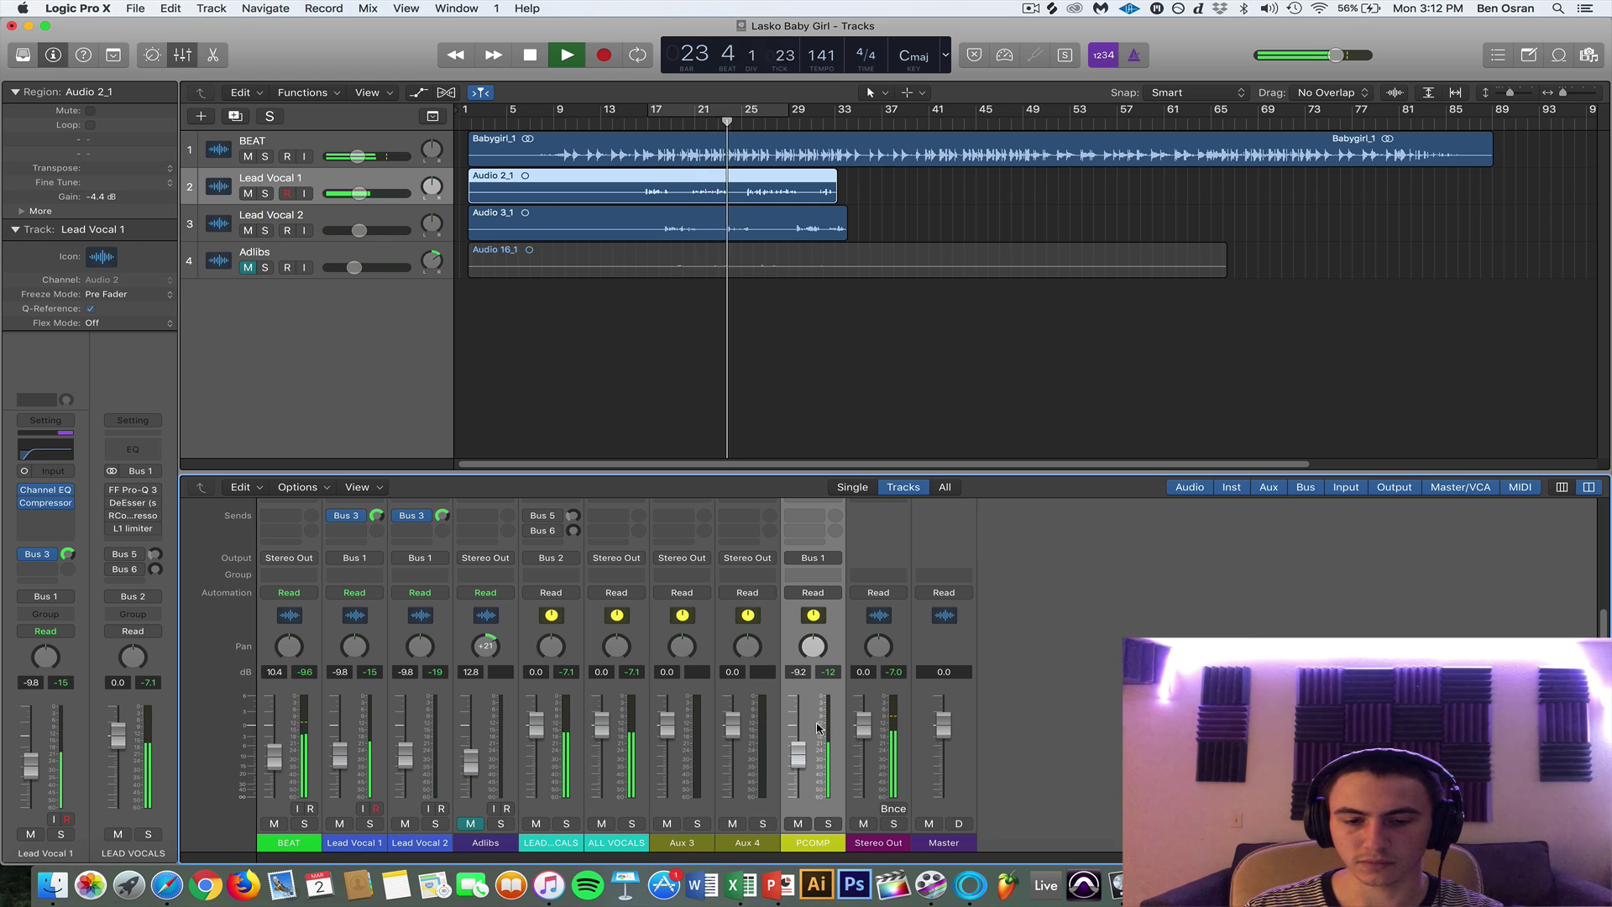
scroll(609, 655, up, 5)
key(space)
scroll(609, 655, down, 5)
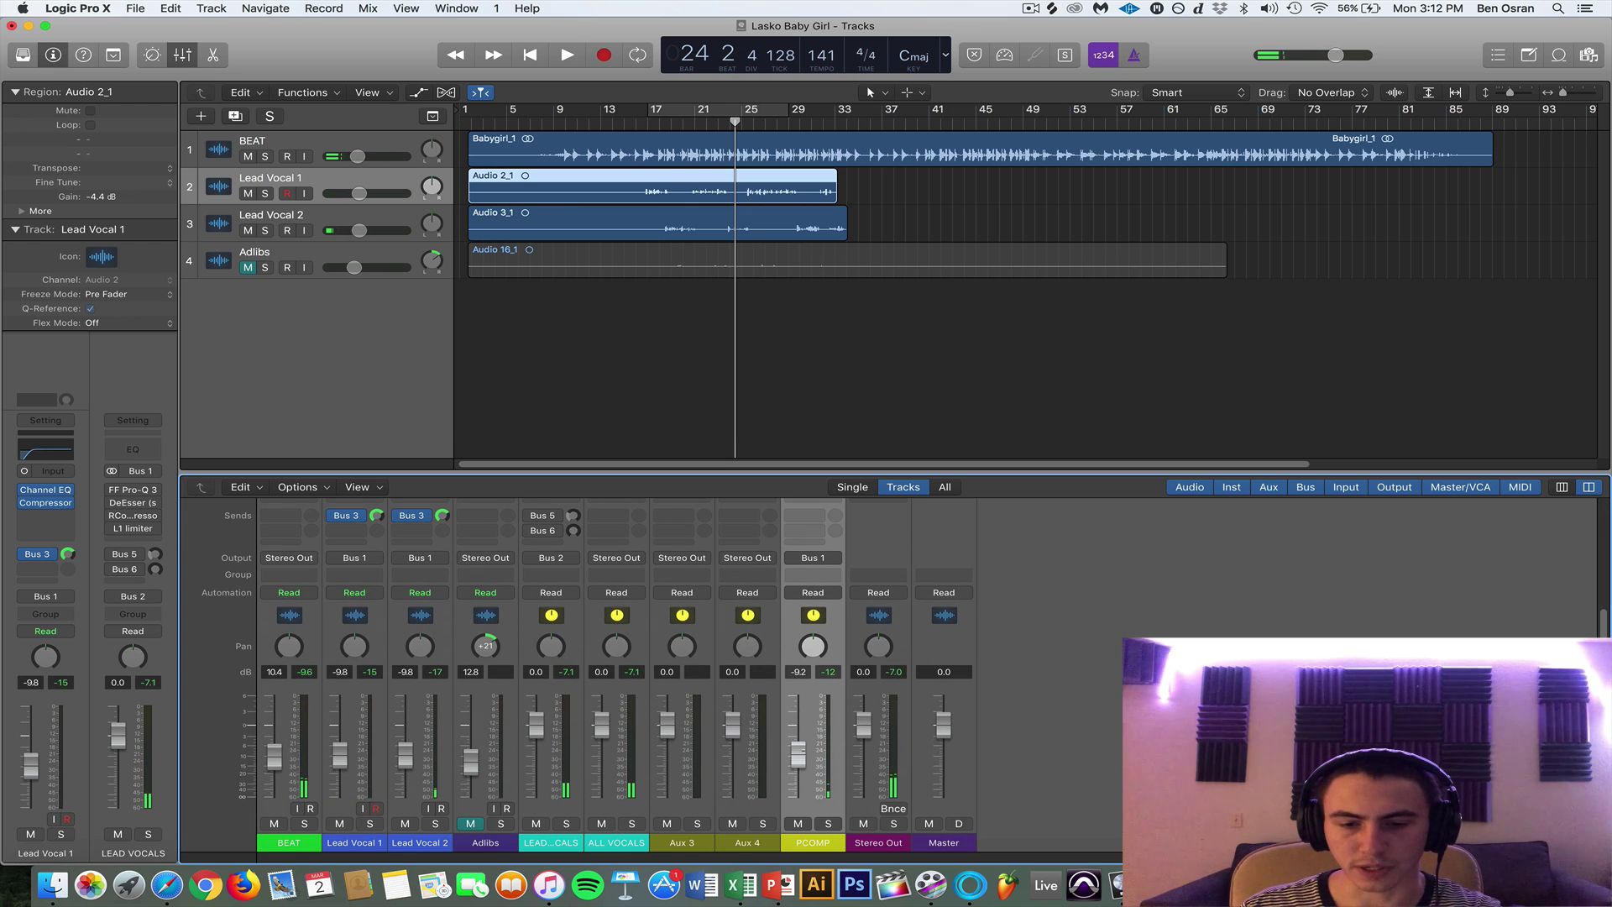
drag(802, 752, 802, 752)
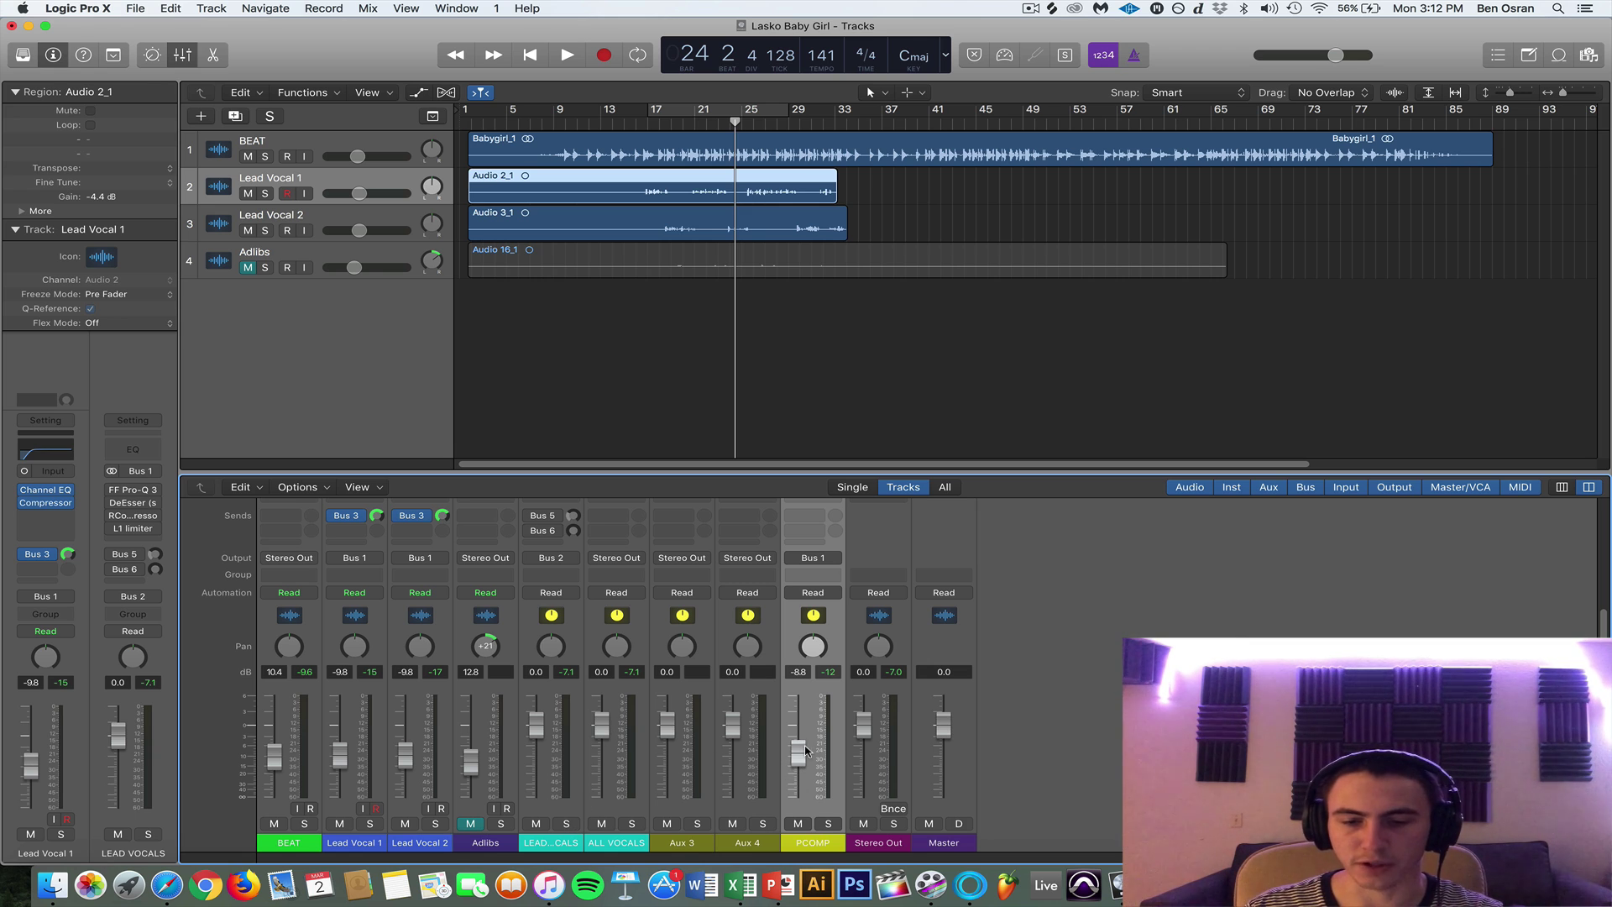
scroll(608, 692, up, 3)
scroll(616, 686, down, 3)
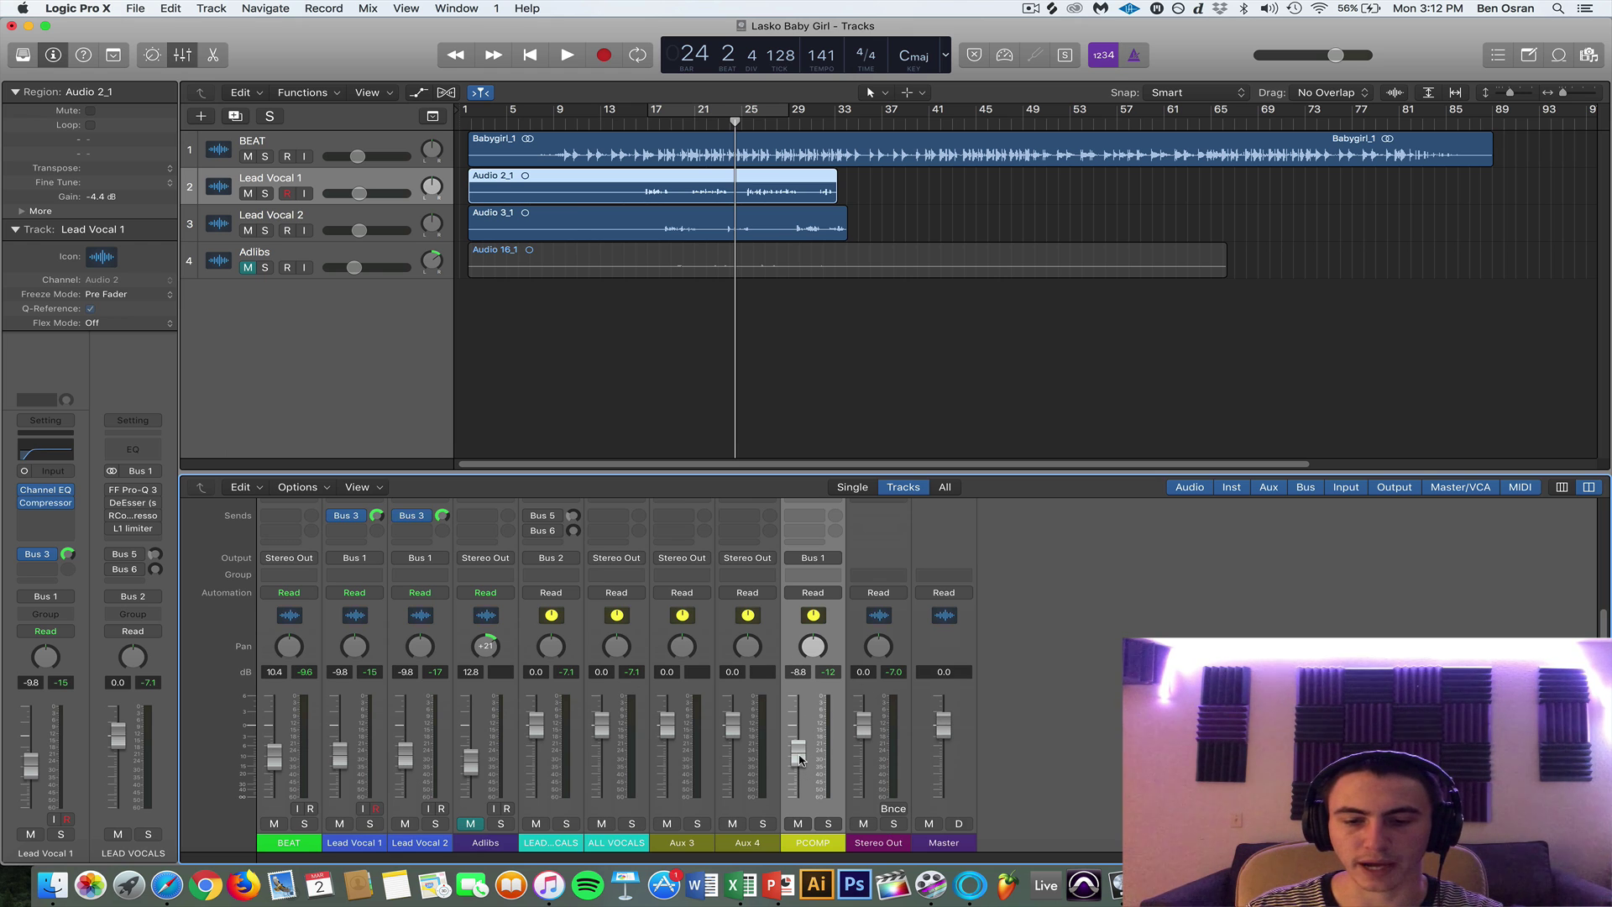
scroll(798, 760, up, 4)
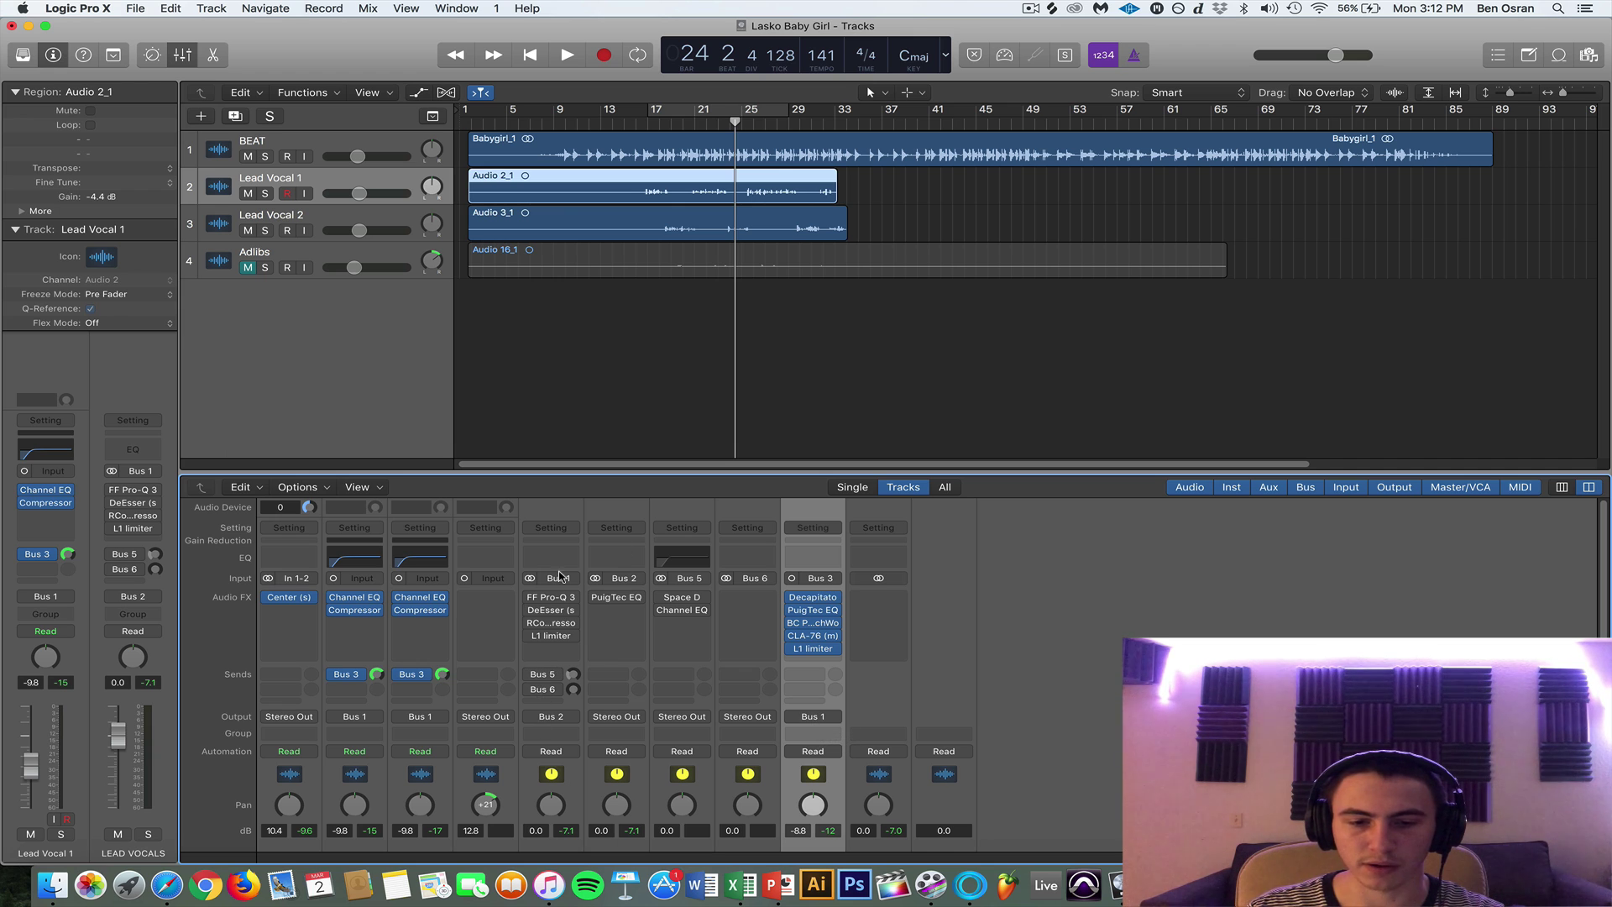
Select the Lead Vocal 1, Lead Vocal 2 and PCOMP channel strips in the mixer.
scroll(443, 608, down, 4)
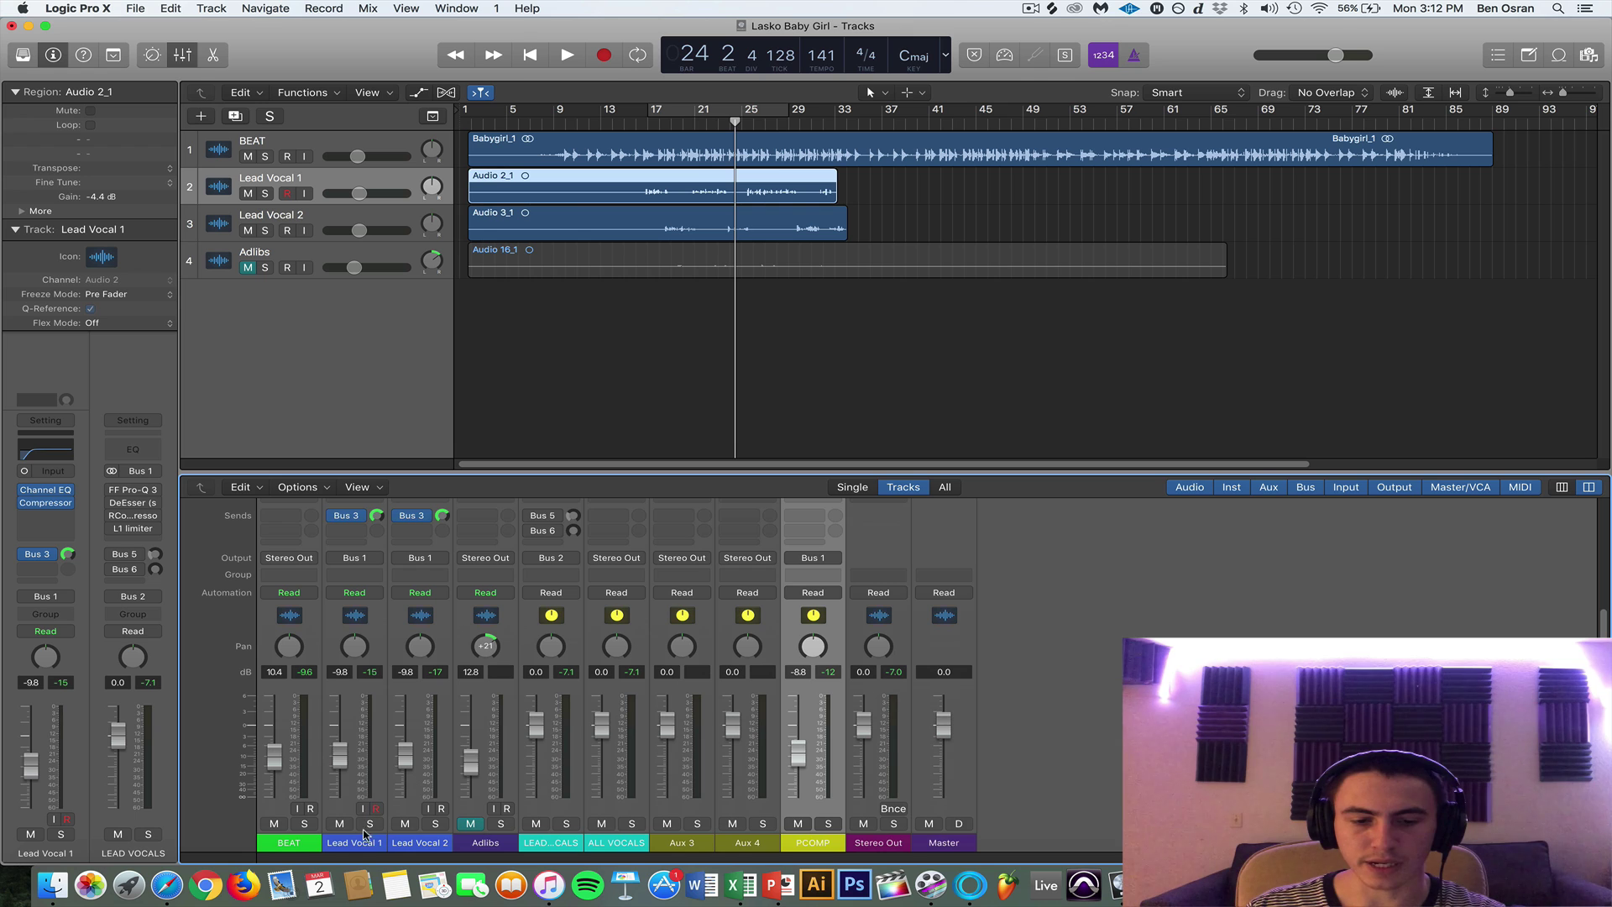
click(367, 844)
shift+click(423, 843)
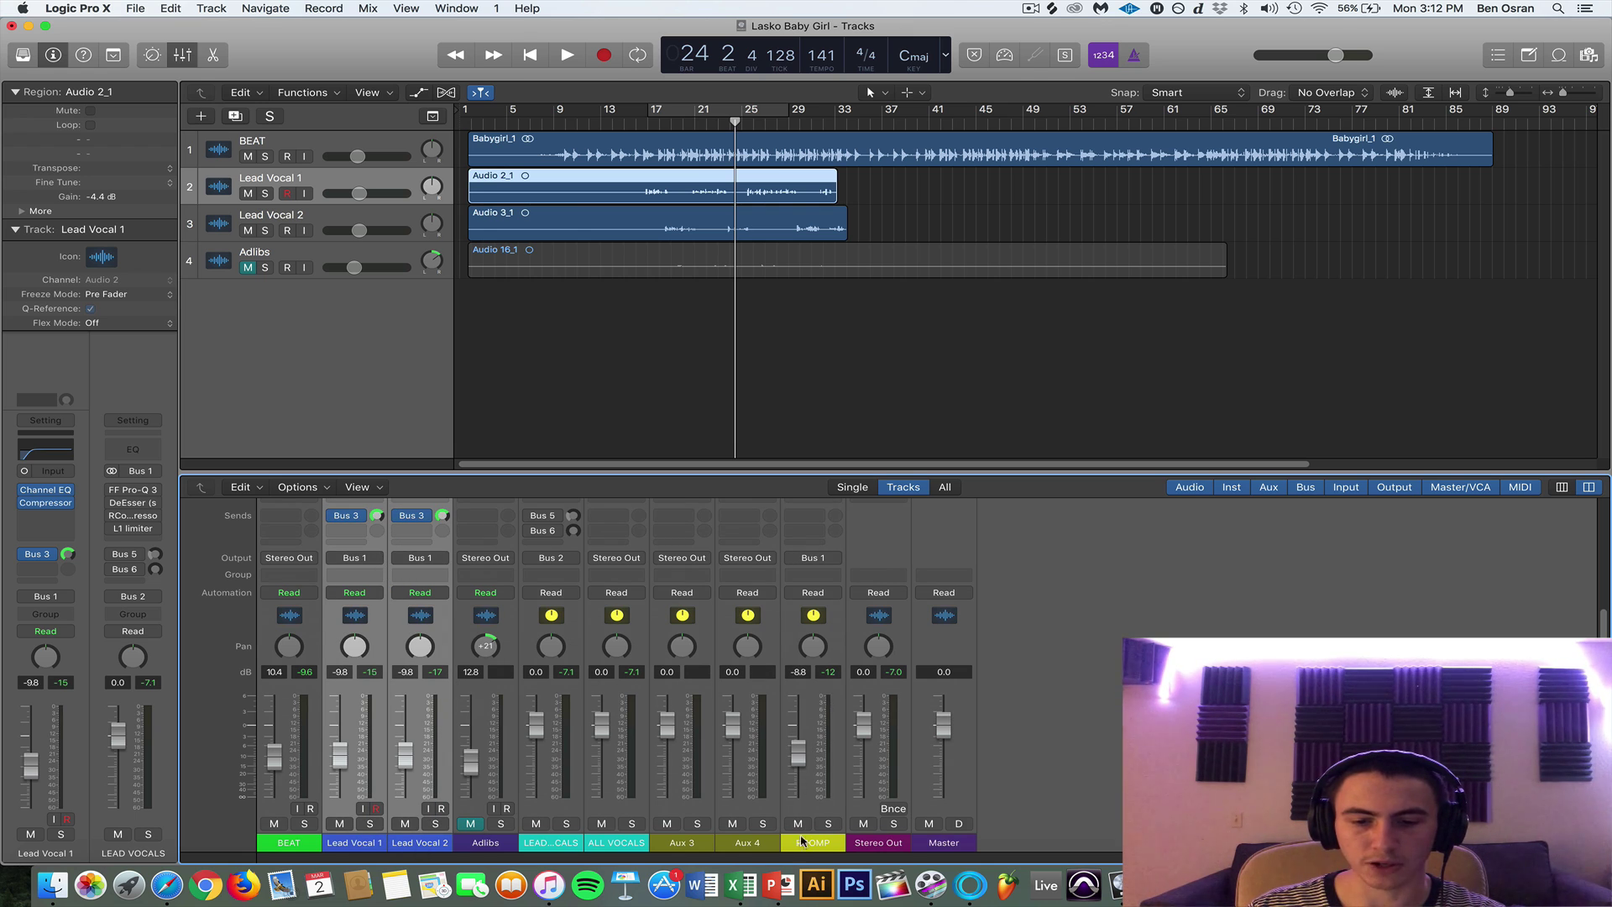
click(813, 844)
scroll(819, 634, up, 2)
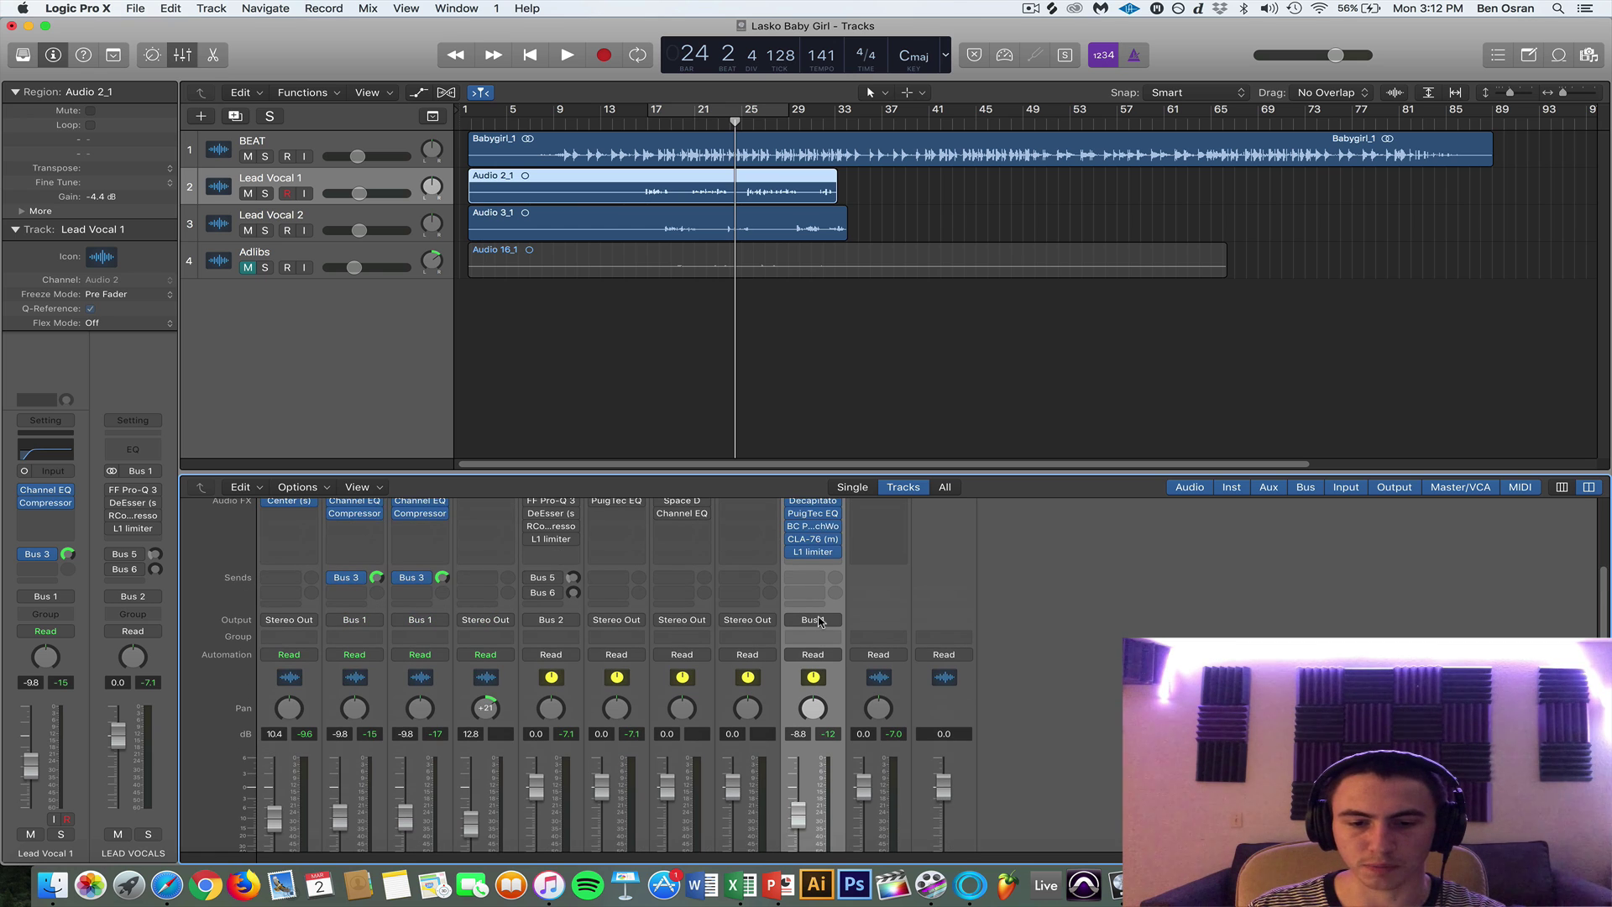
scroll(554, 626, up, 2)
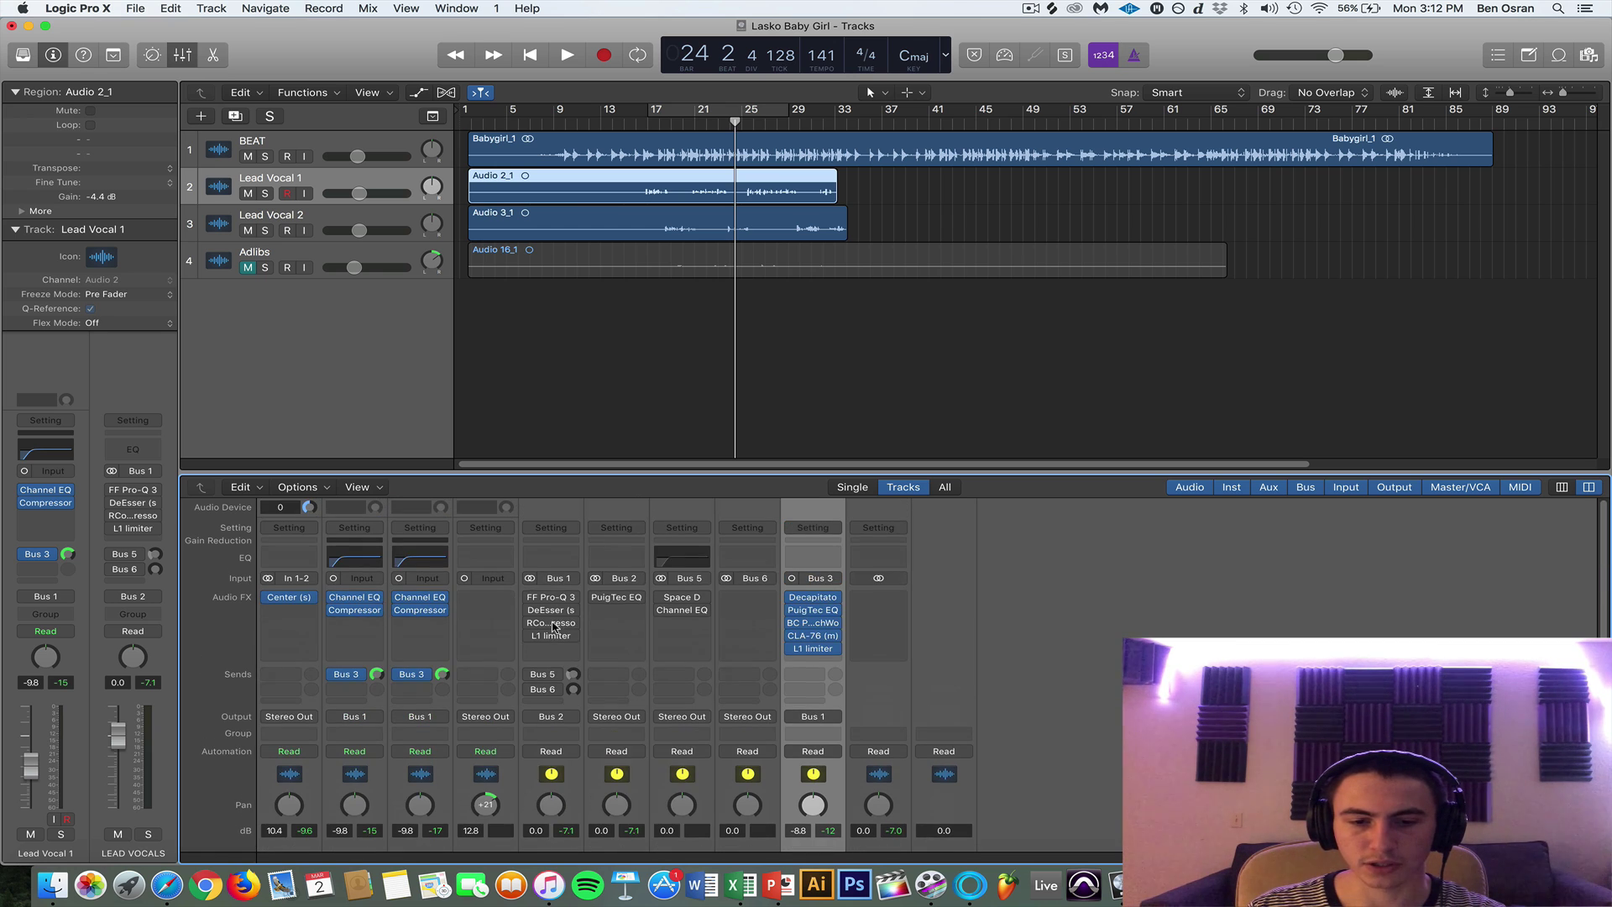
Review the LEAD VOCALS FF Pro-Q 3 curve (97 Hz cut, 361 Hz dip, 3 kHz lift), then close it.
mouse_move(552, 597)
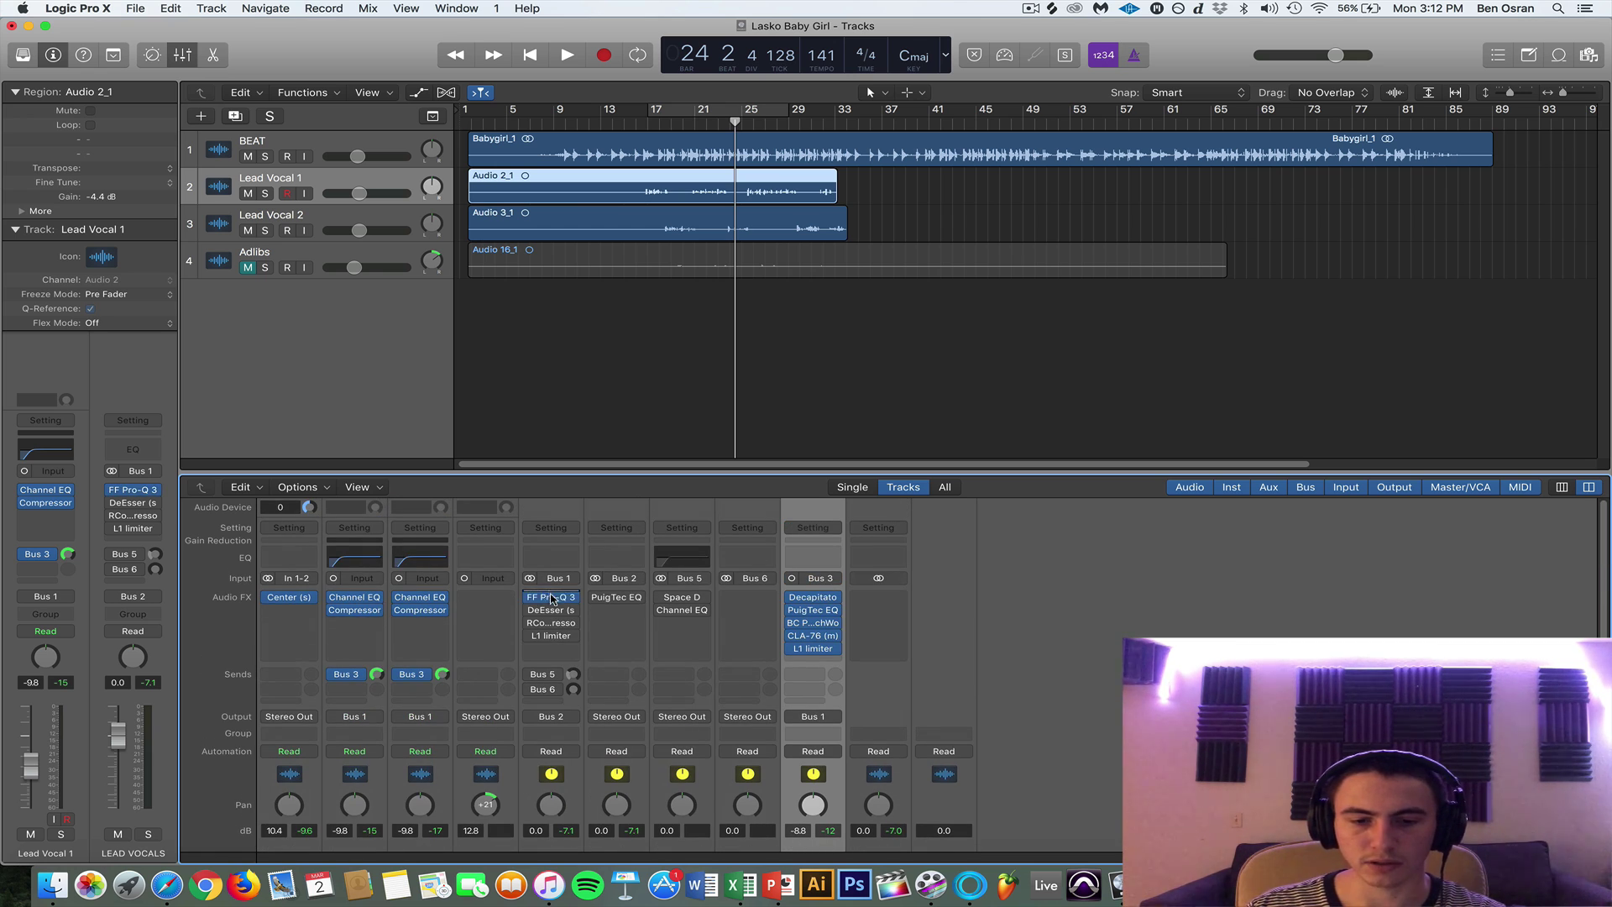
click(551, 597)
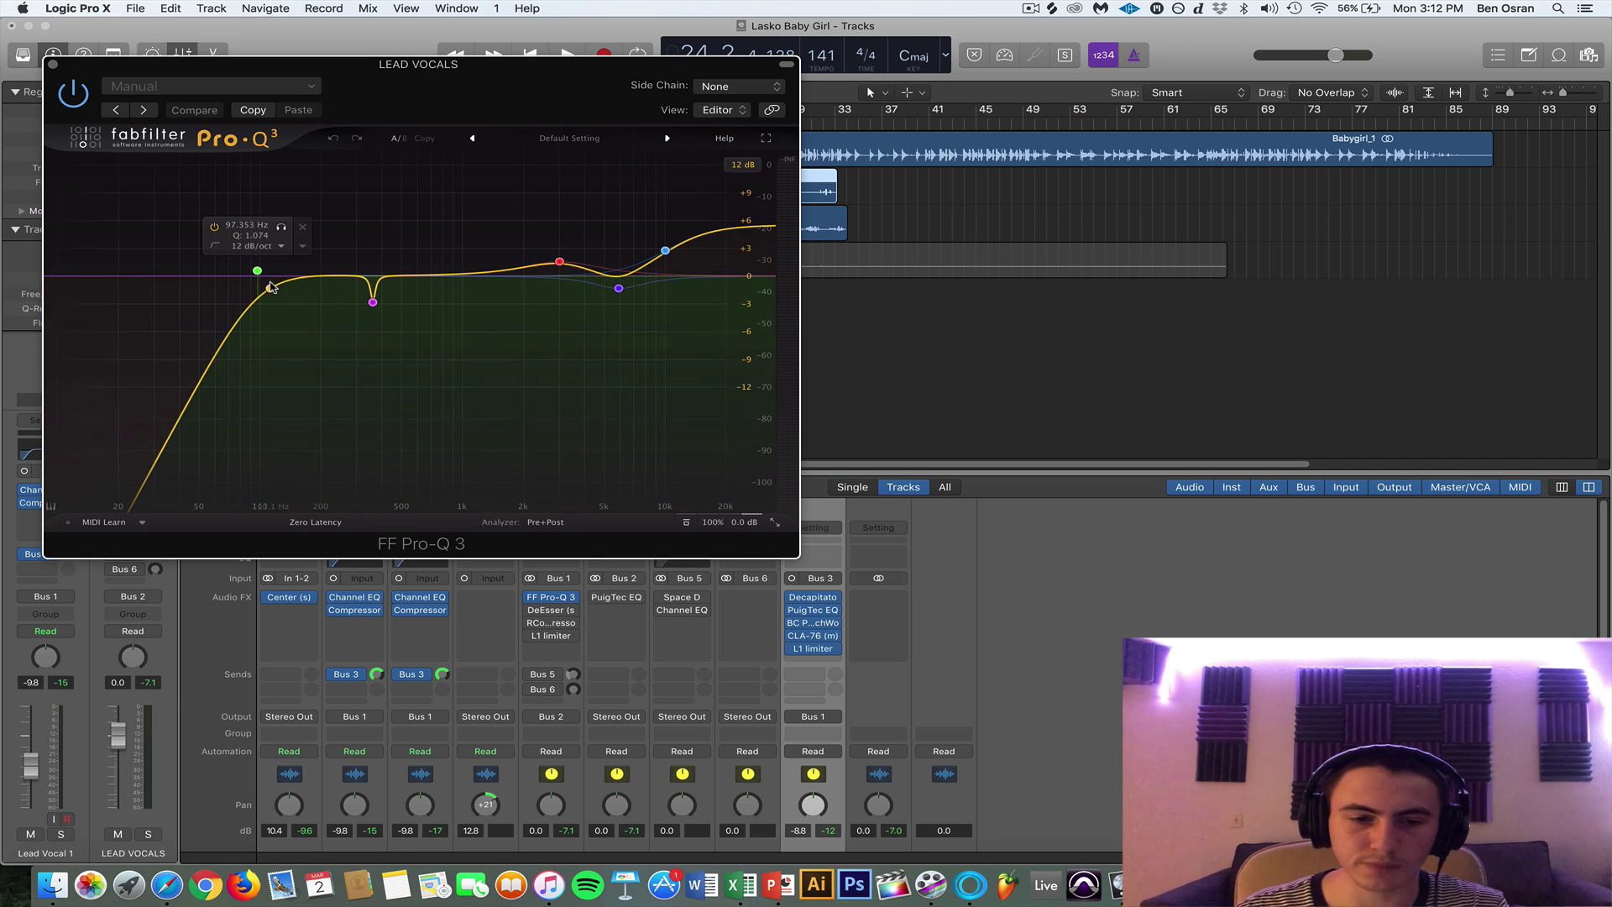
drag(426, 90, 473, 89)
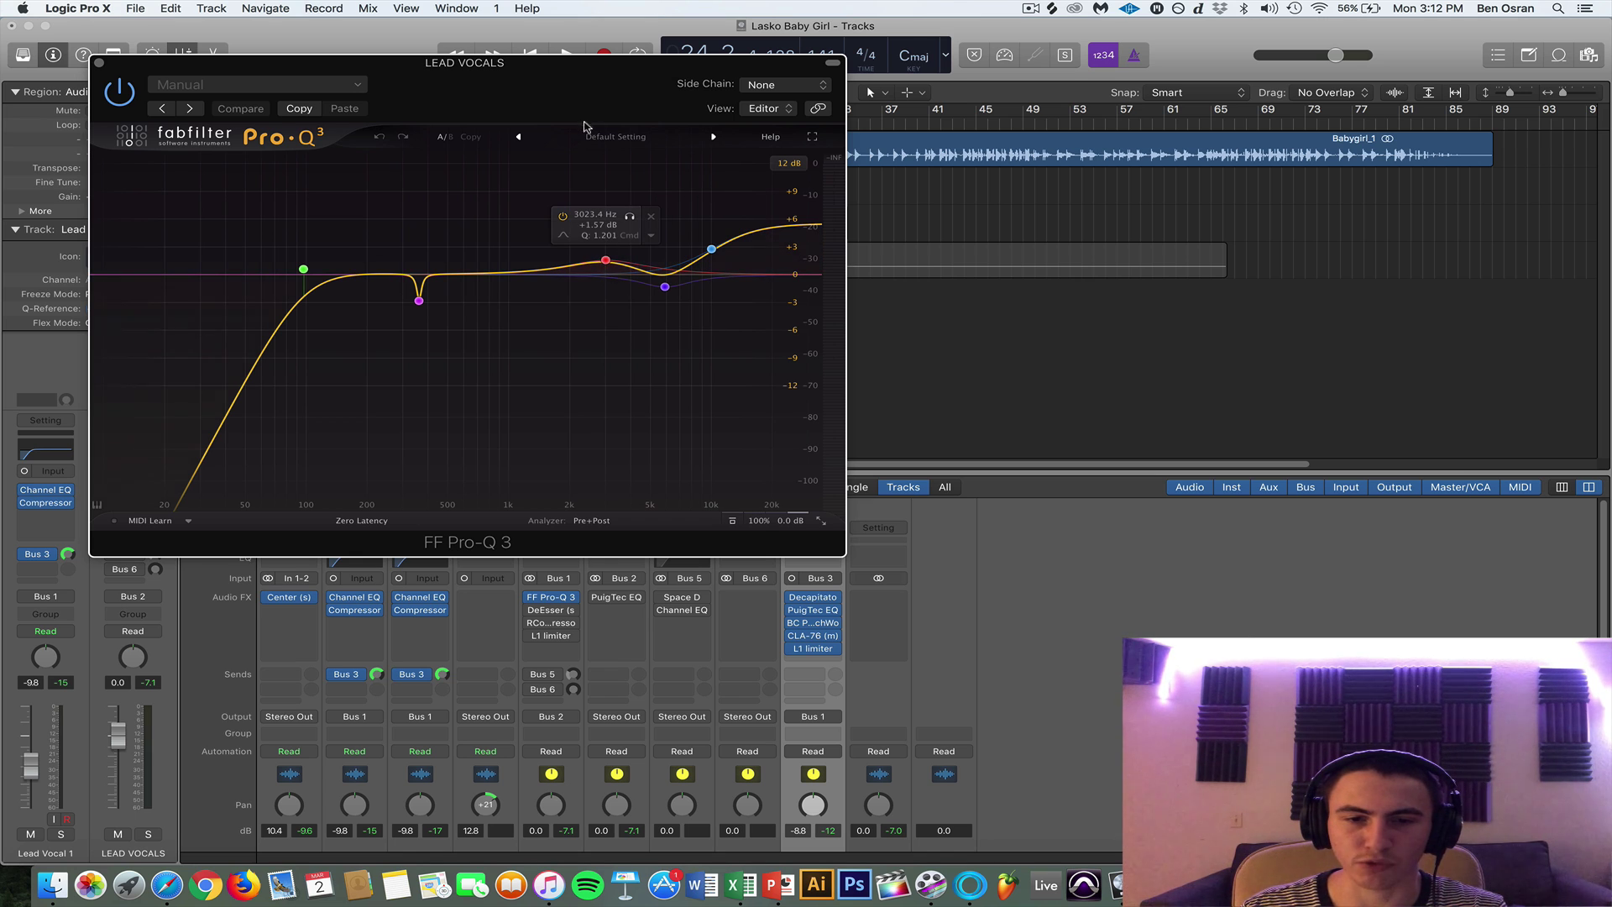
drag(562, 102, 742, 111)
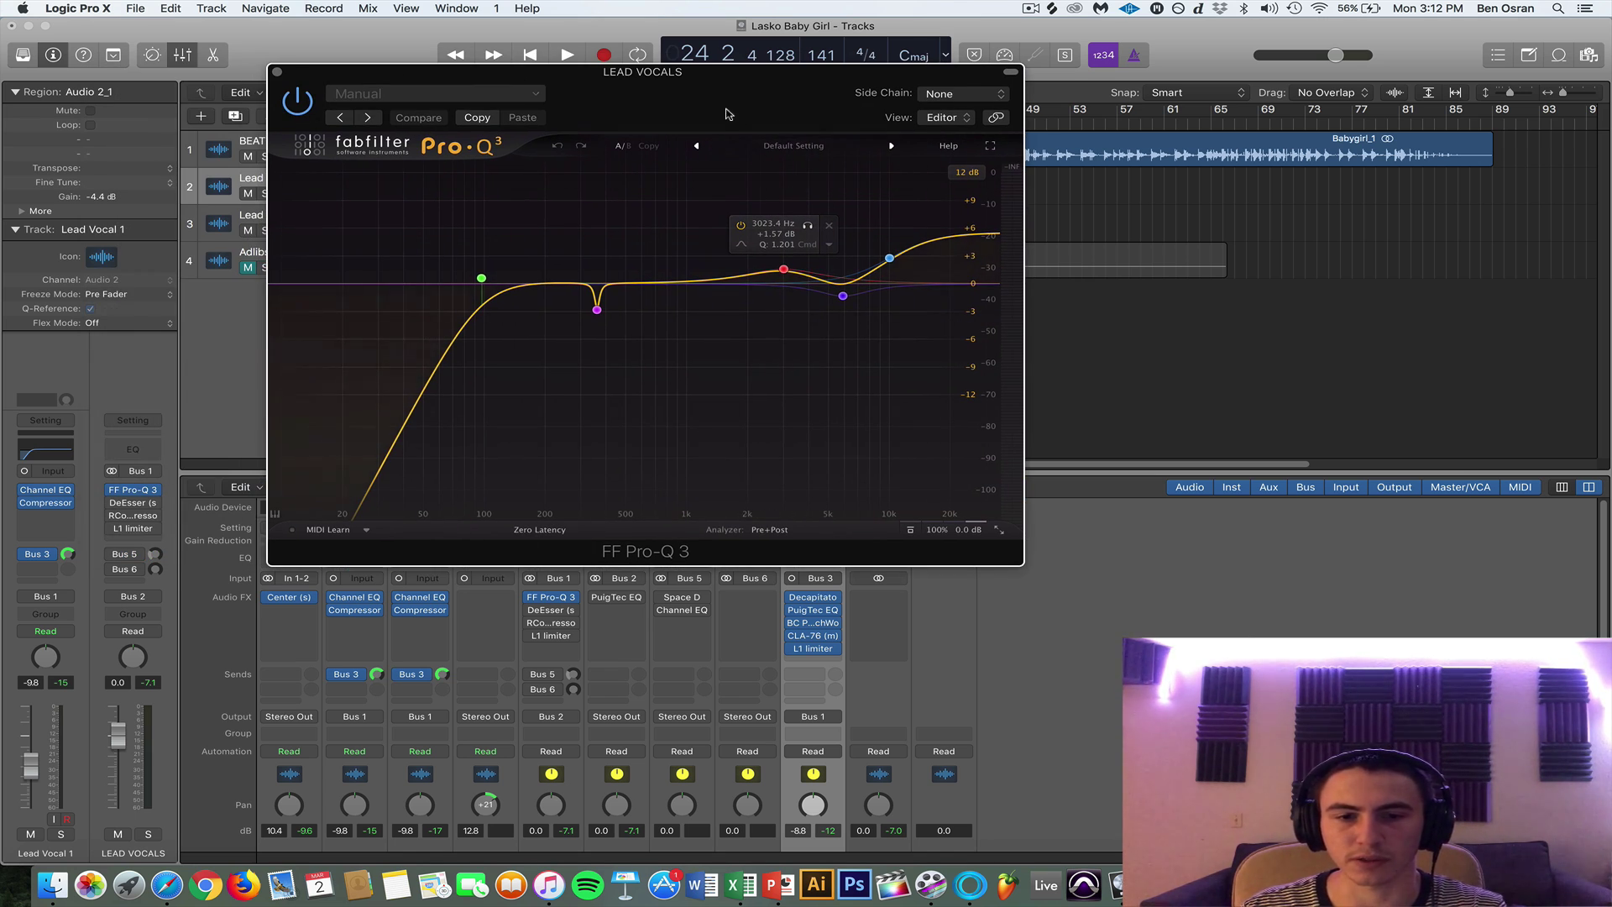
drag(376, 72, 593, 69)
click(495, 68)
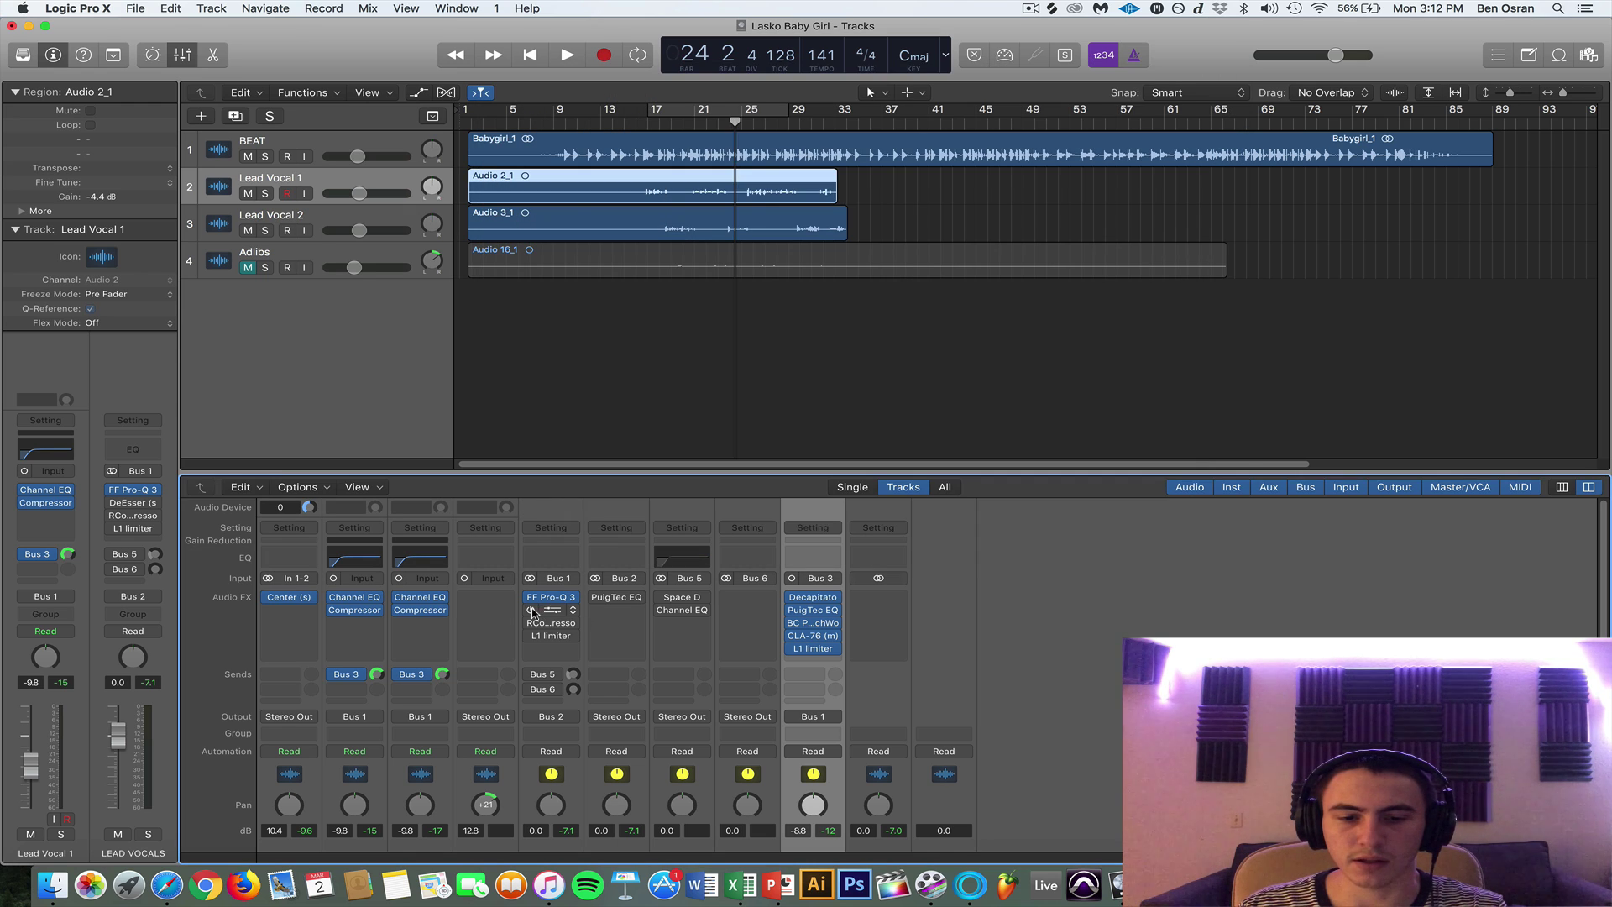
Open the LEAD VOCALS bus DeEsser and start playback to audition it.
click(552, 616)
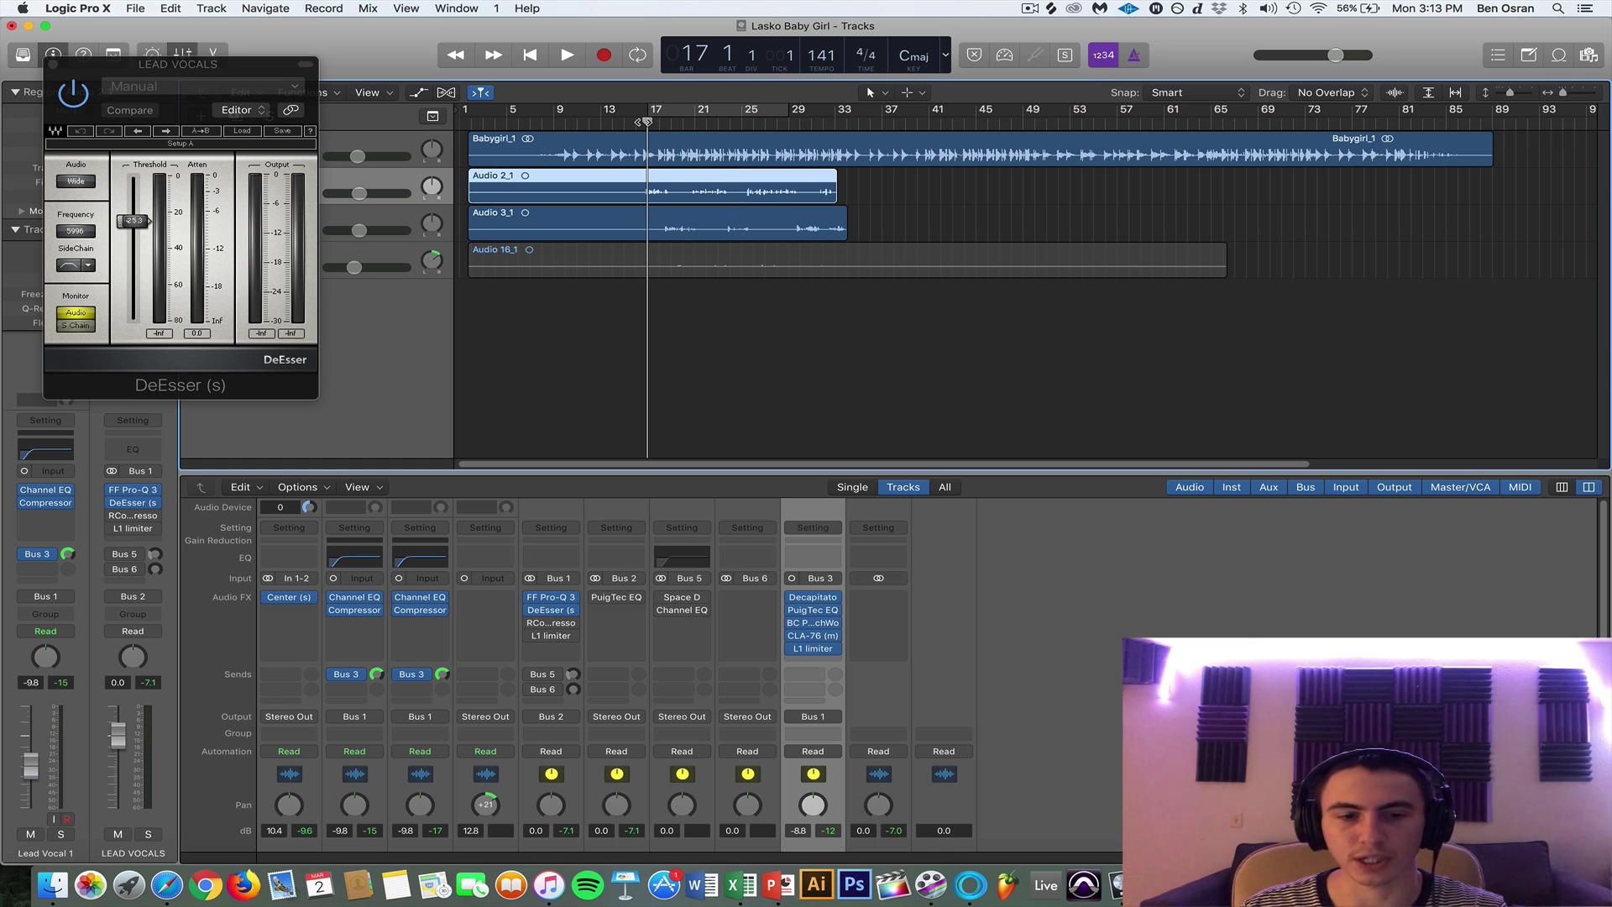
key(space)
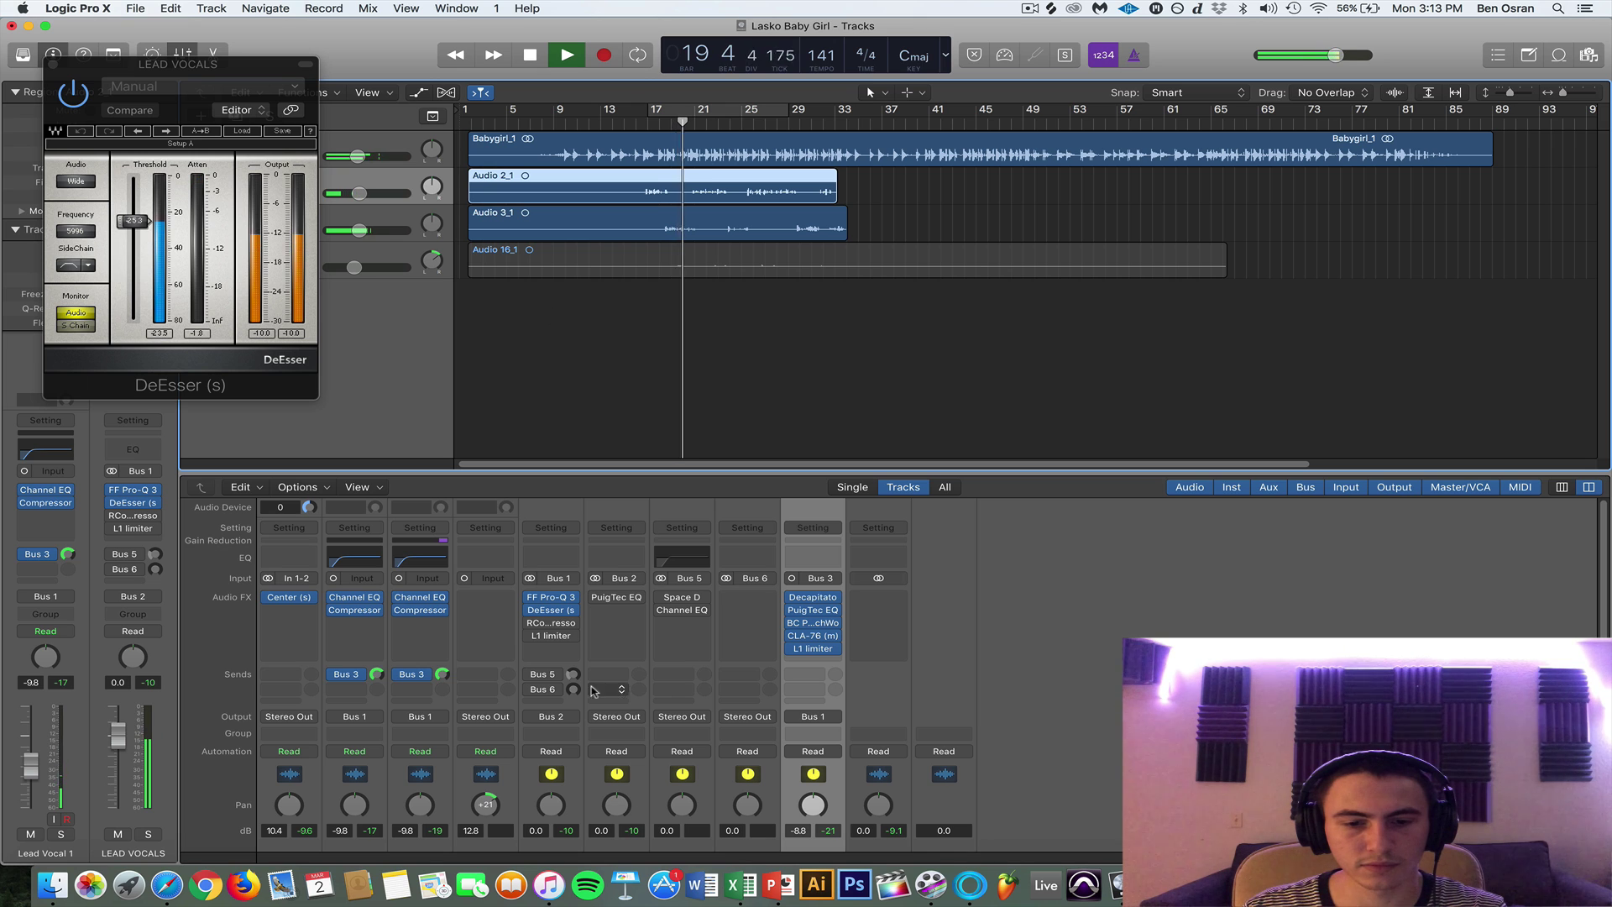
Stop playback, bring up the LEAD VOCALS bus RCompressor, and move the playhead to bar 17.
mouse_move(530, 625)
key(space)
click(545, 624)
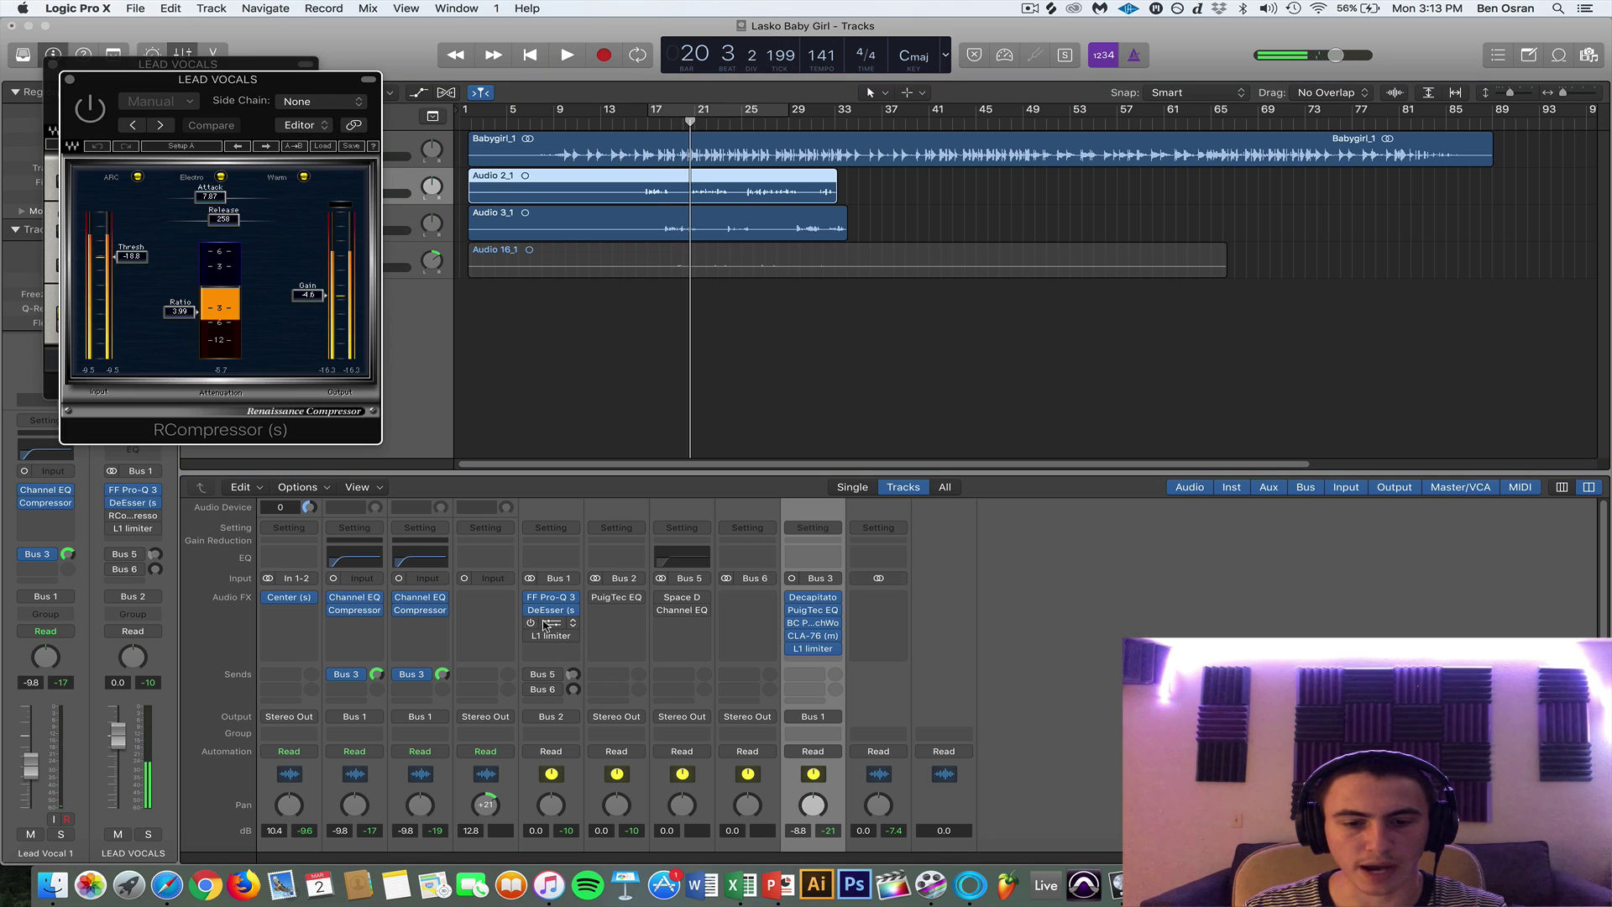
click(53, 65)
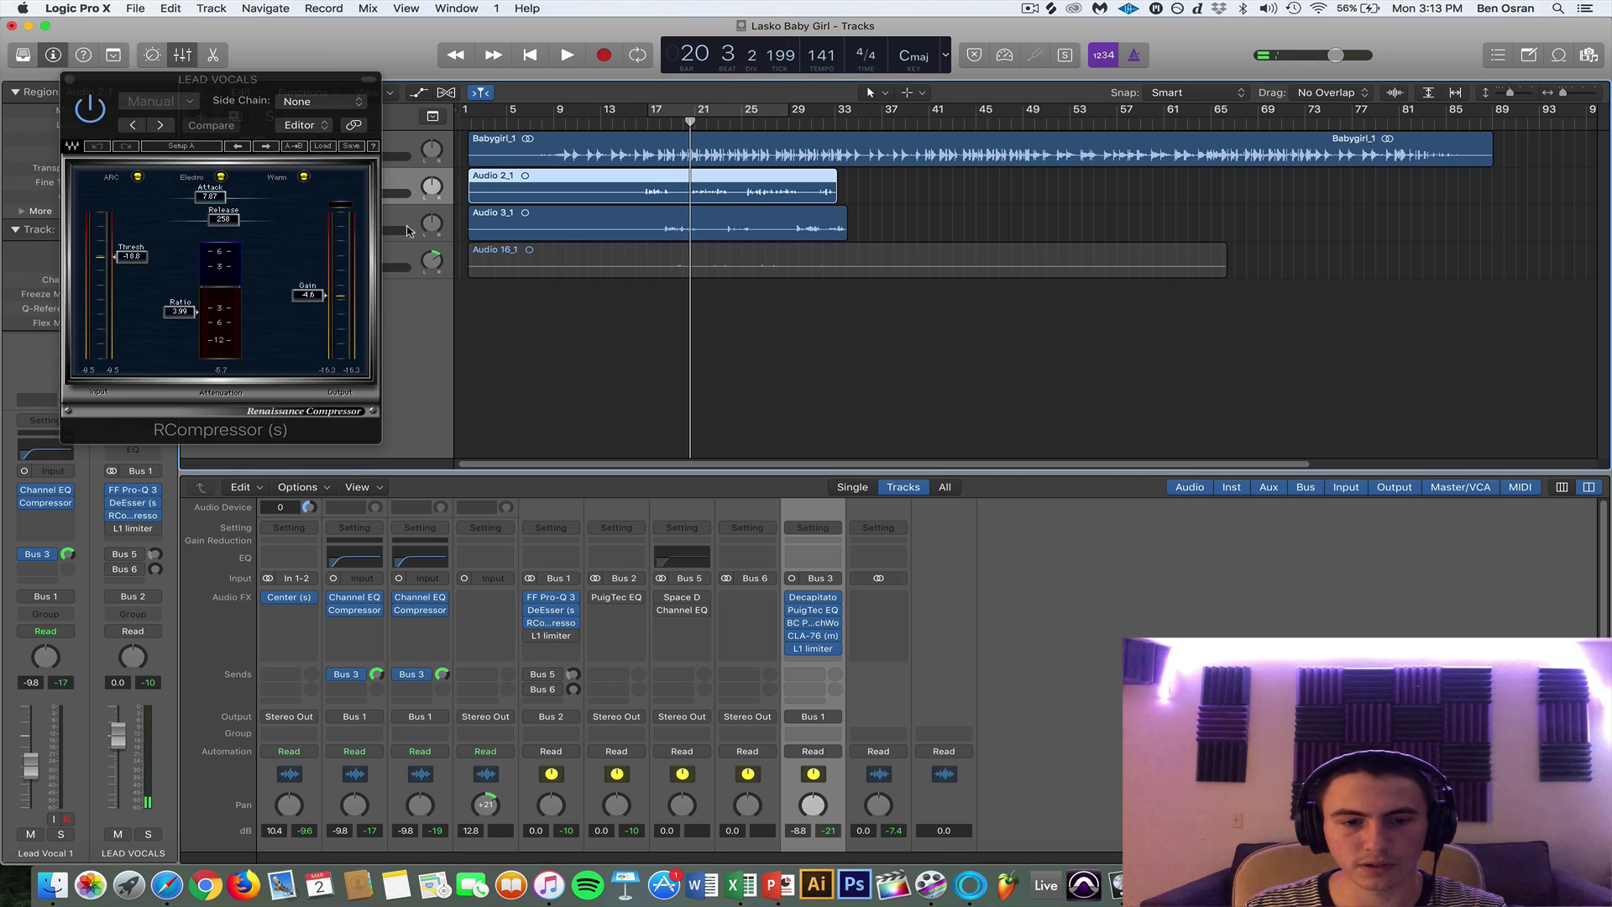
drag(184, 89, 231, 78)
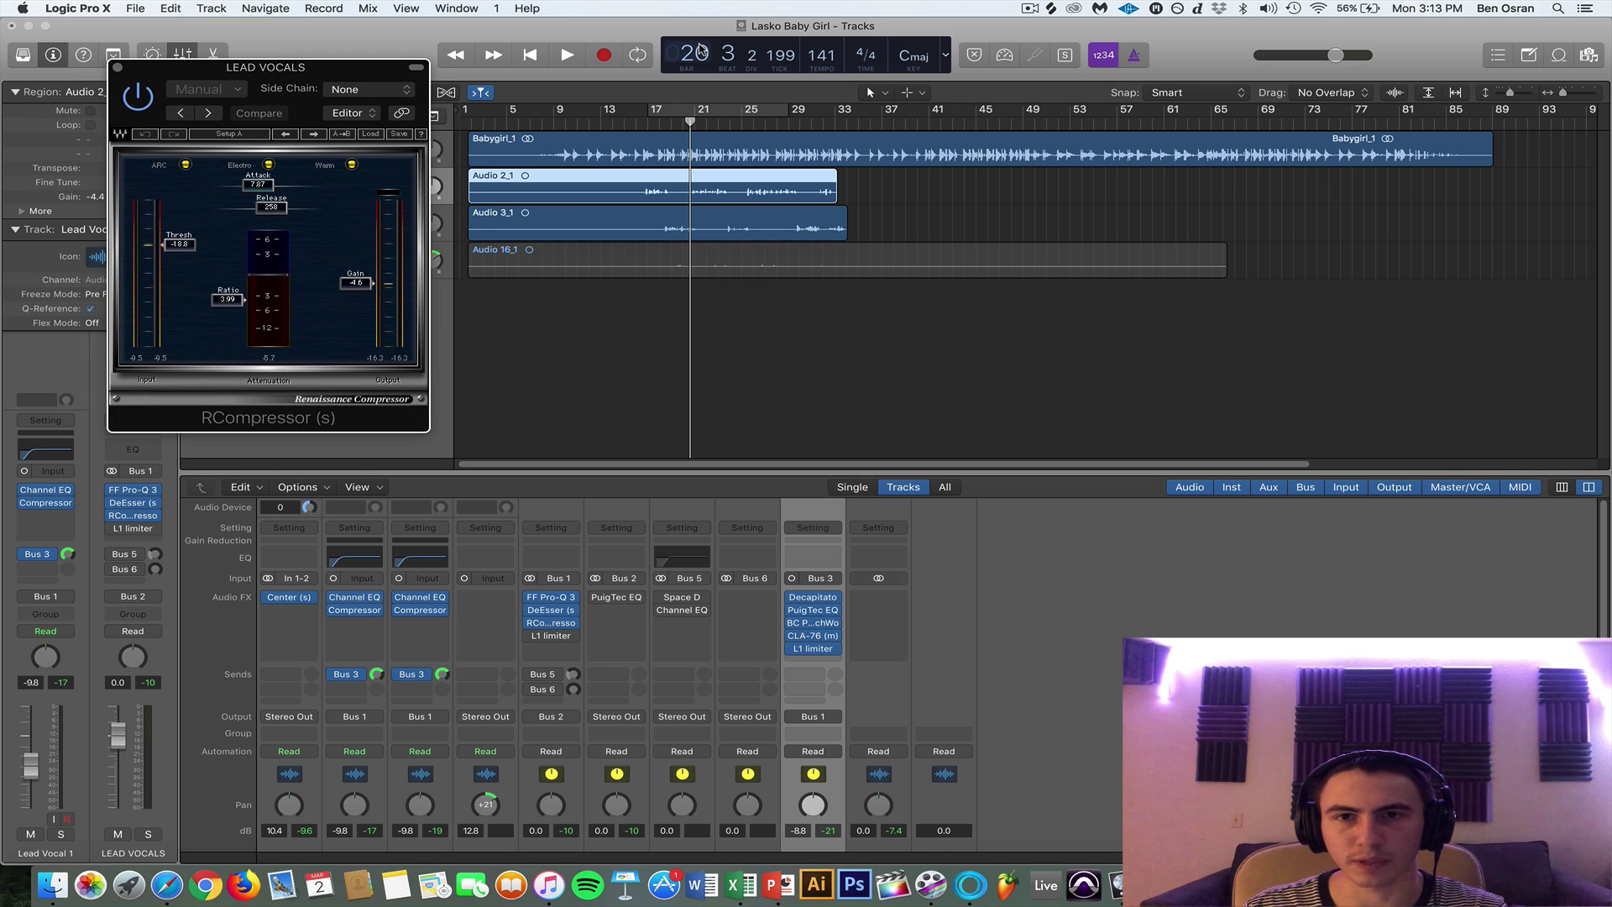
drag(677, 109, 648, 120)
Play from bar 17, set the RCompressor gain to -4.2, then stop and return to bar 17.
key(space)
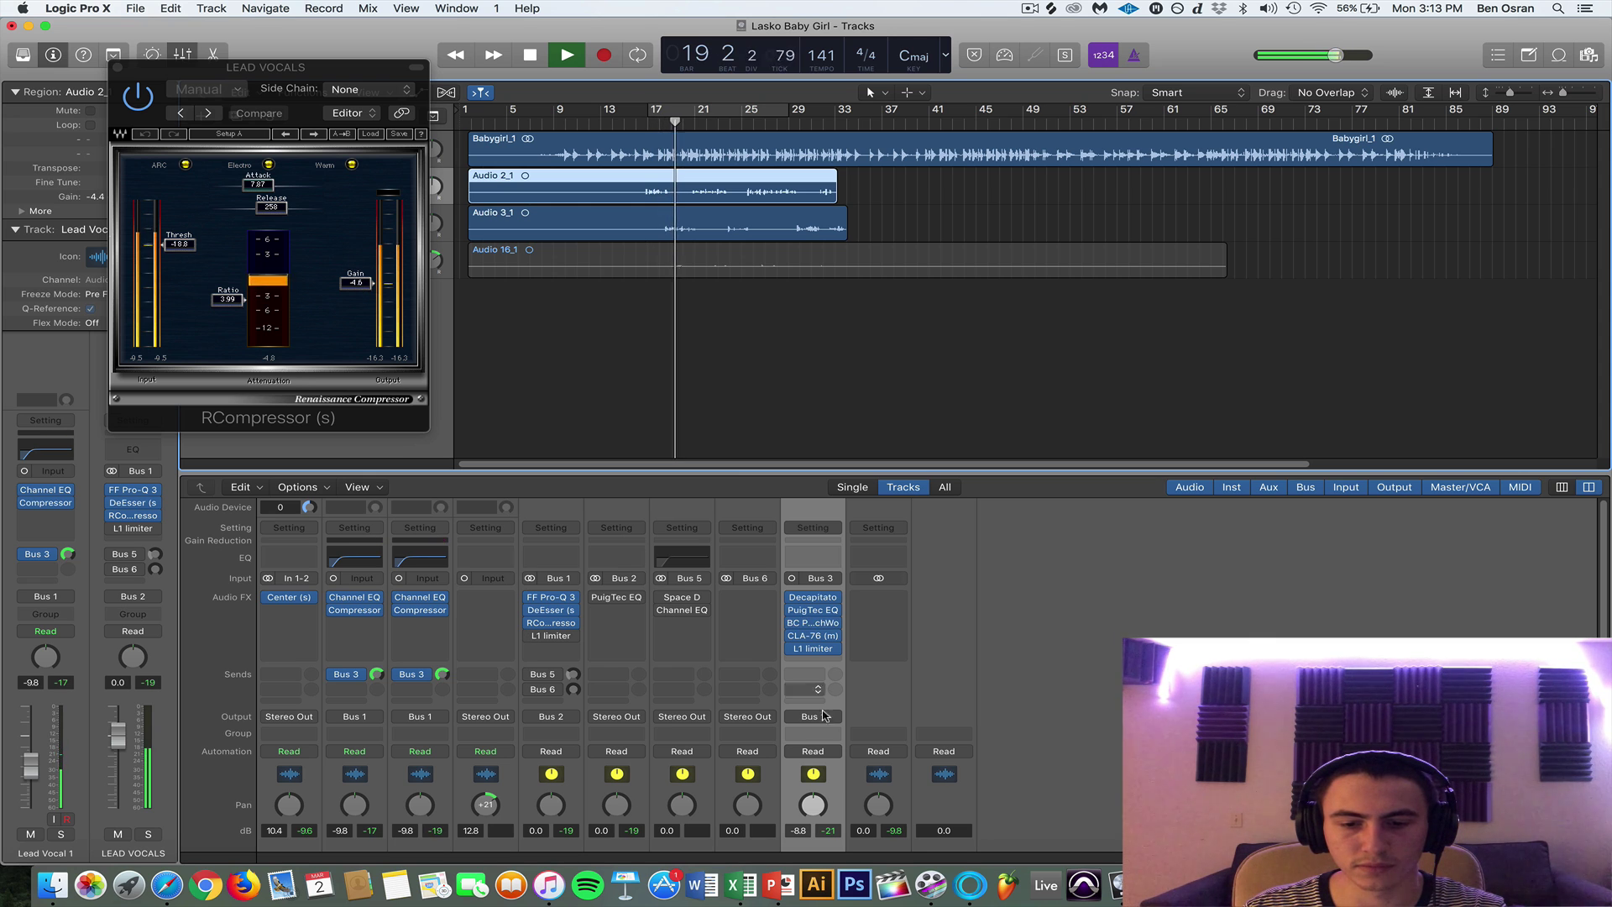
scroll(817, 721, down, 3)
scroll(817, 721, down, 1)
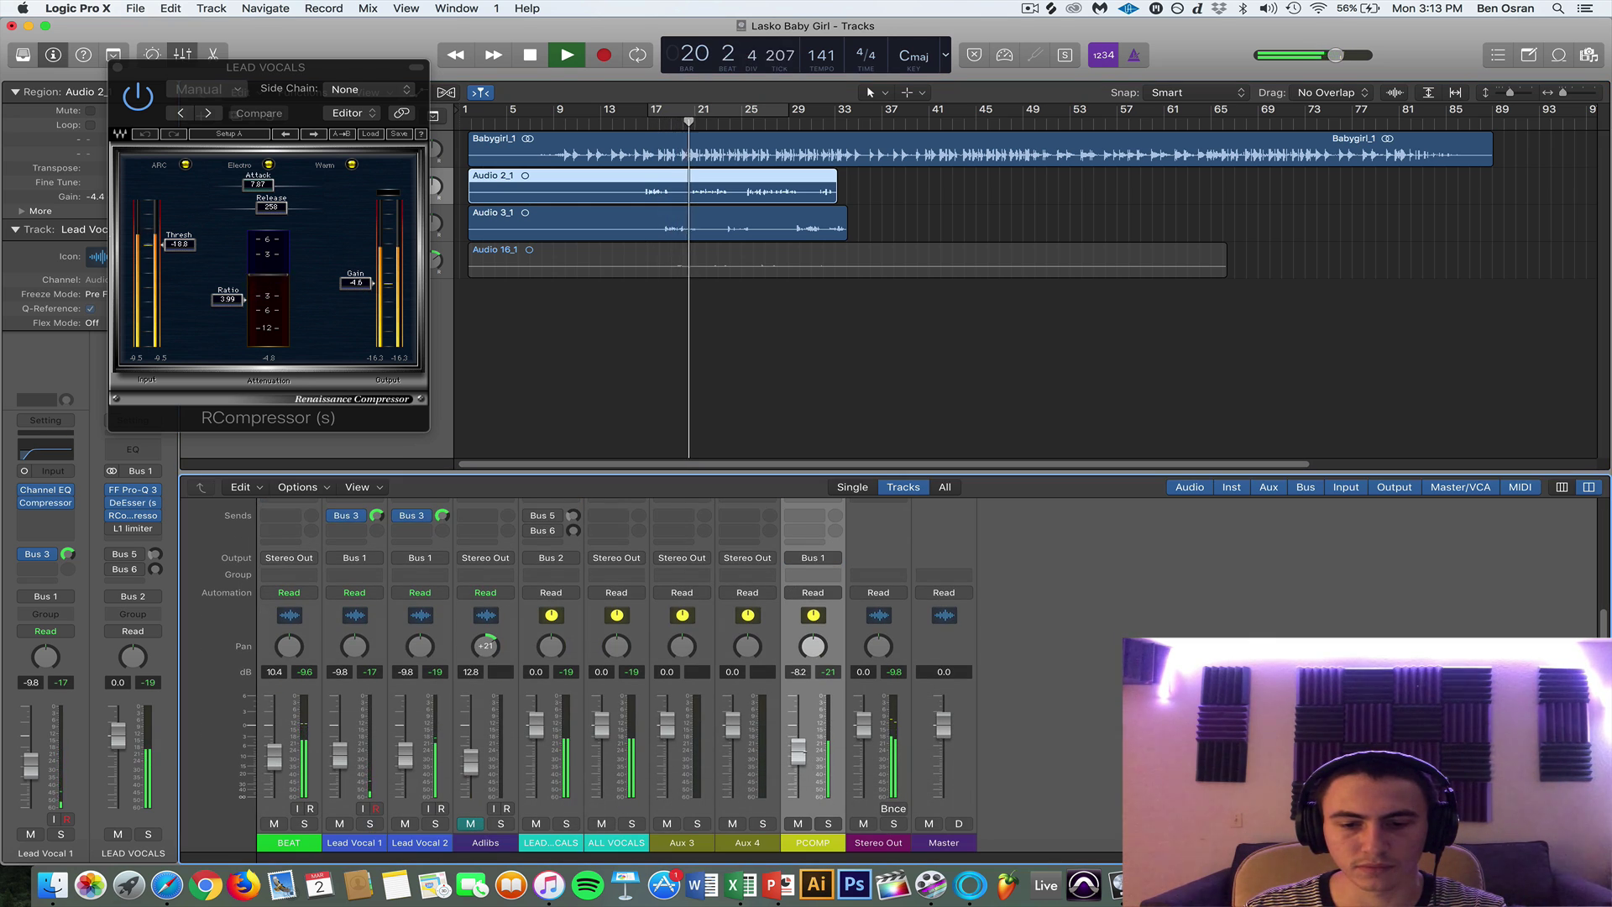
scroll(533, 643, up, 4)
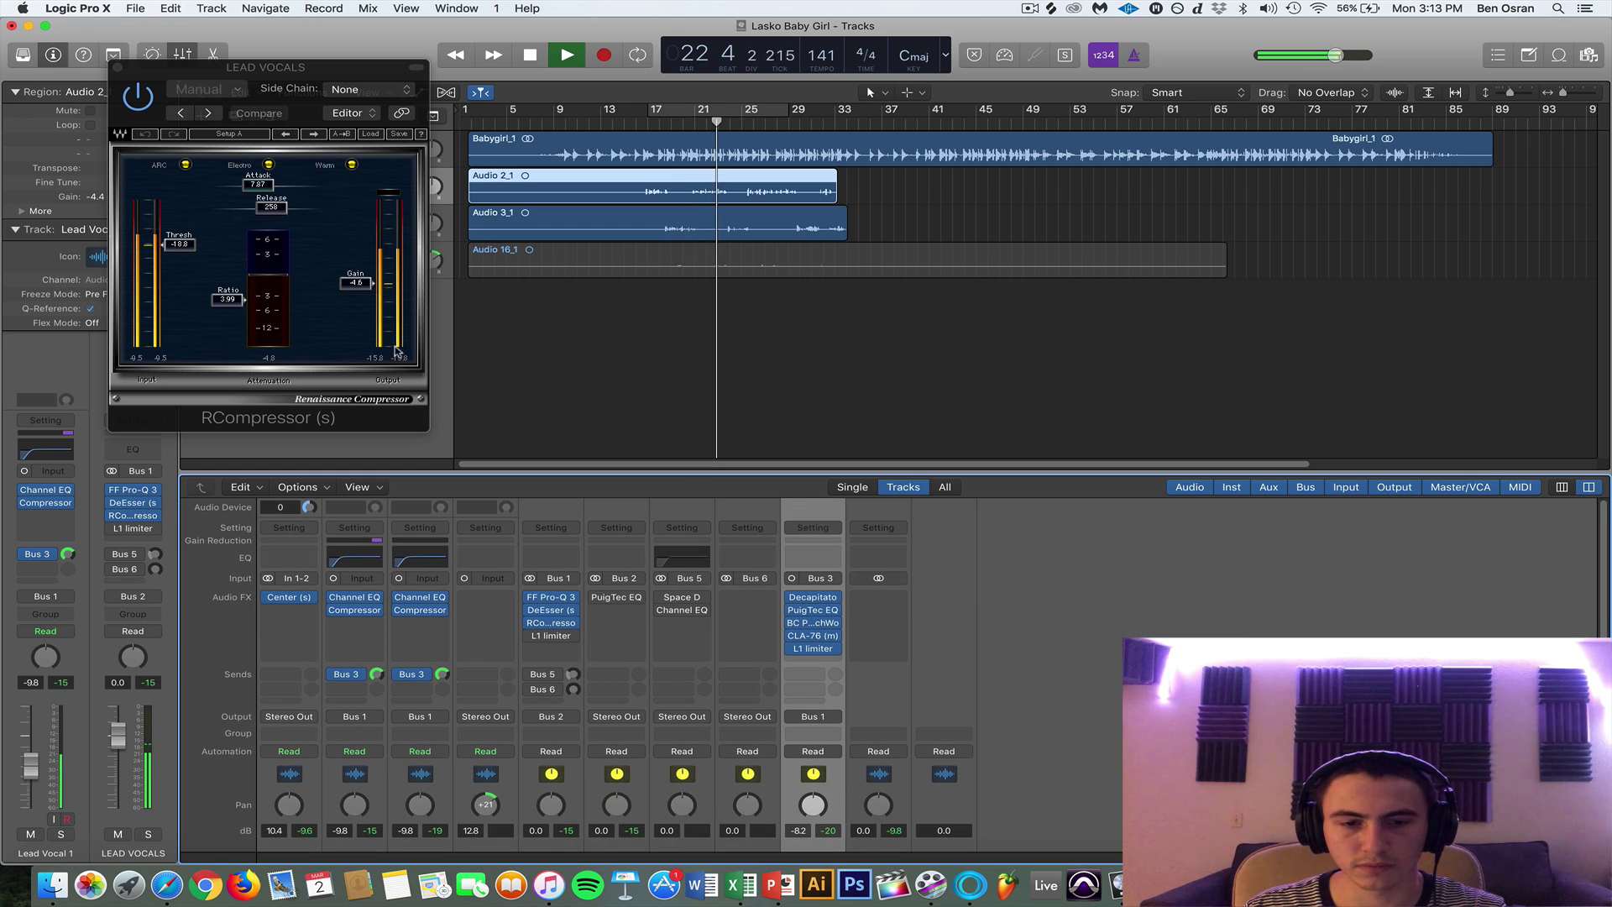
drag(359, 282, 360, 279)
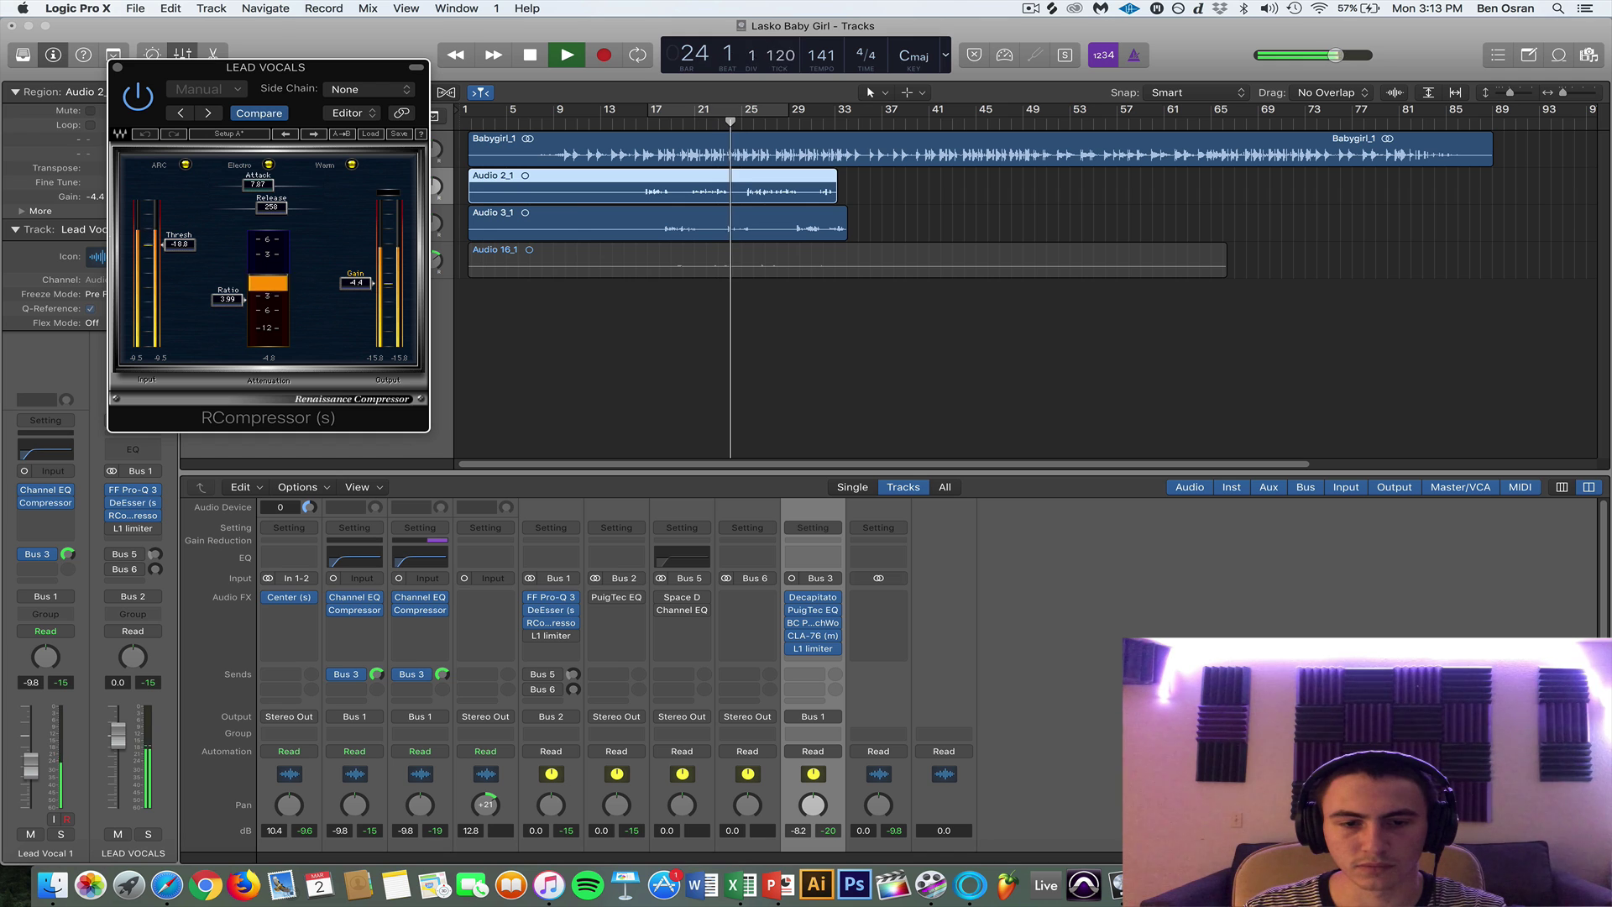
key(space)
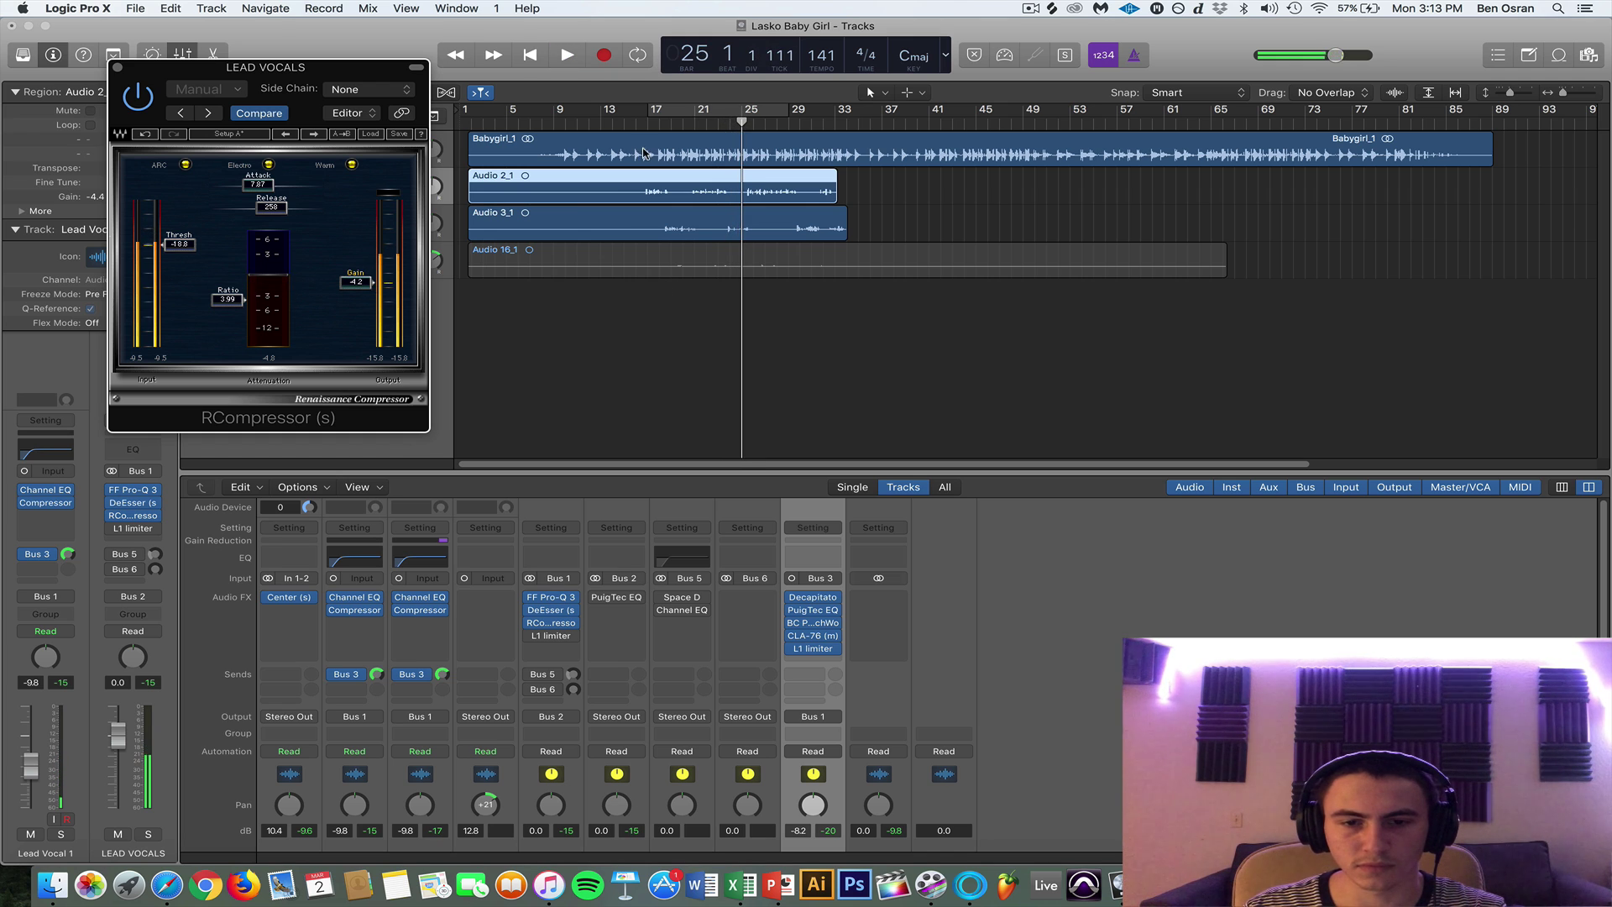
click(651, 126)
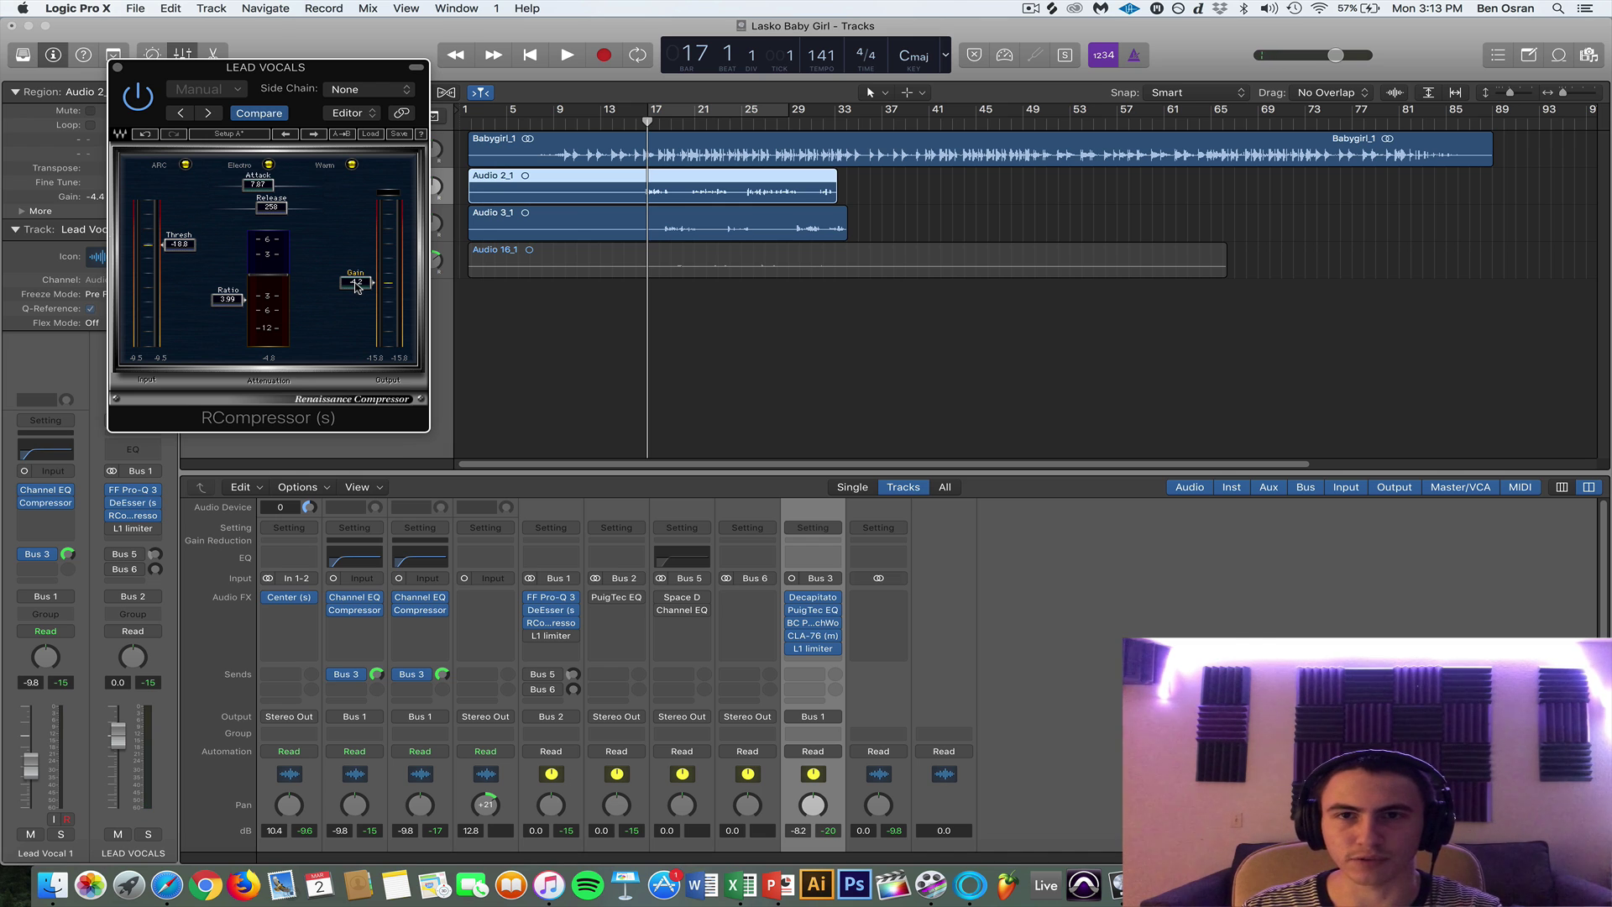
drag(649, 124, 648, 124)
click(552, 640)
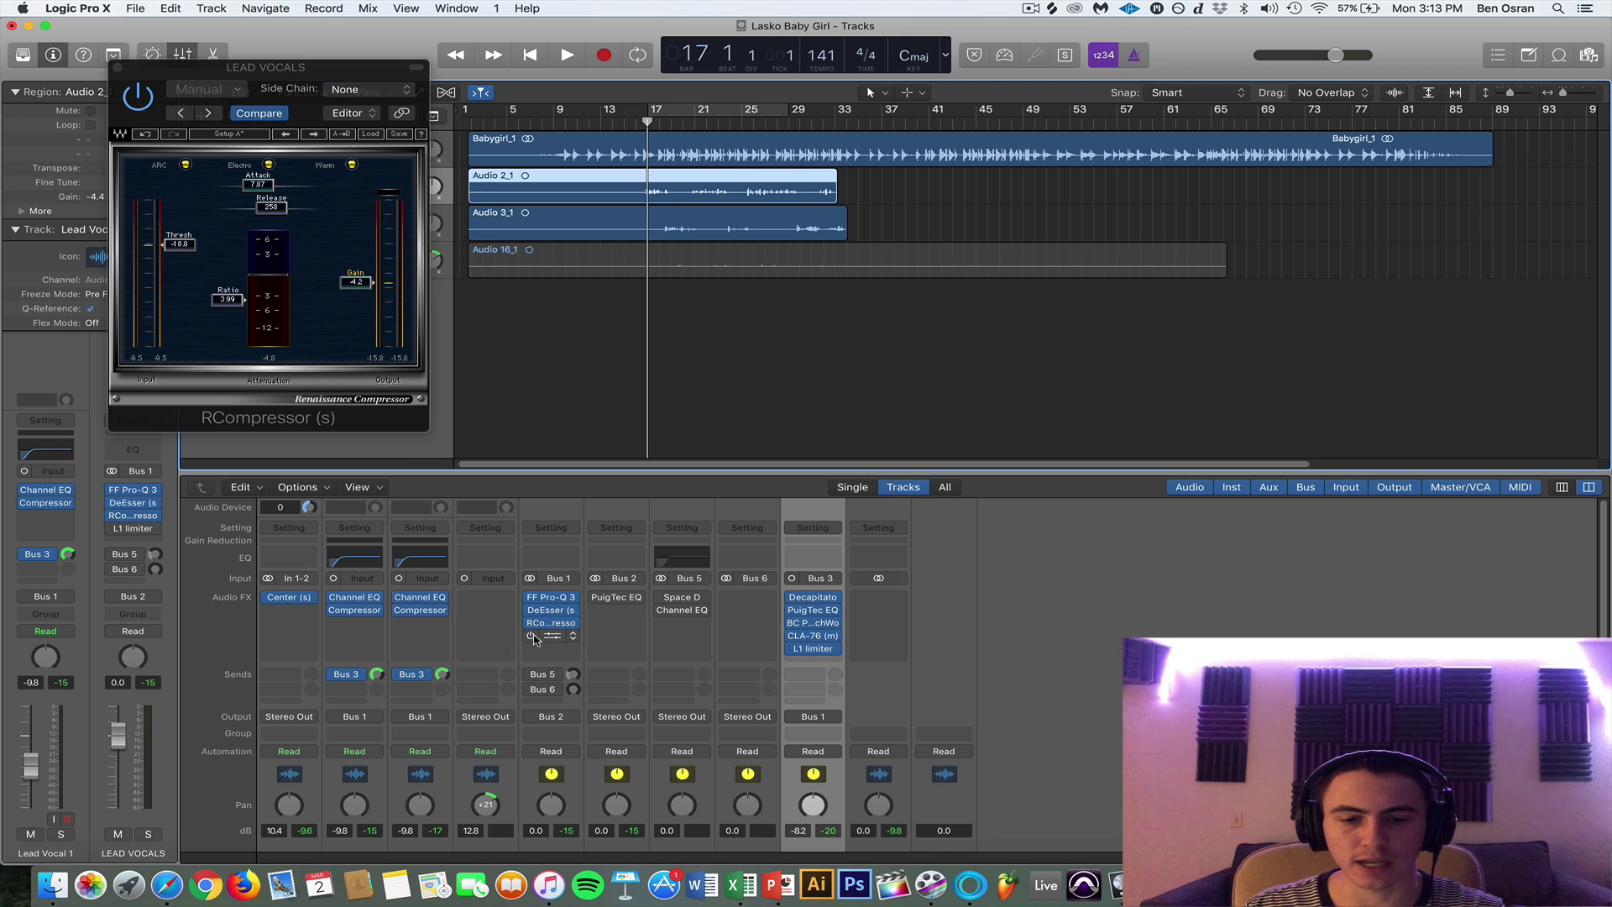
Play the vocals through the LEAD VOCALS L1 limiter and RCompressor, closing the compressor window afterwards.
click(555, 636)
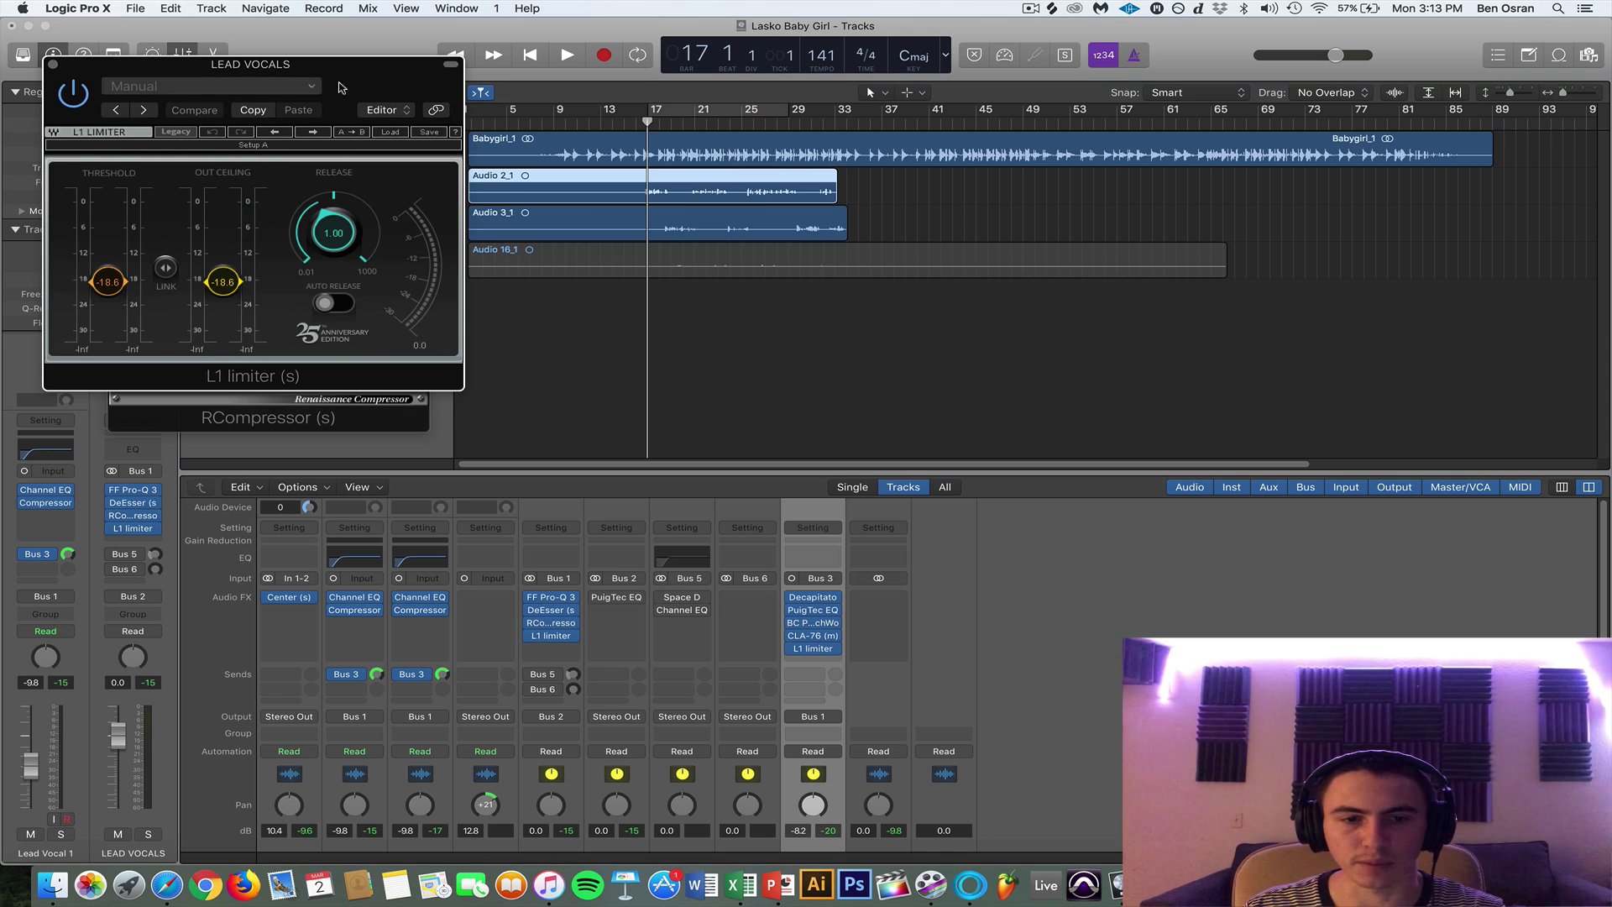
click(117, 68)
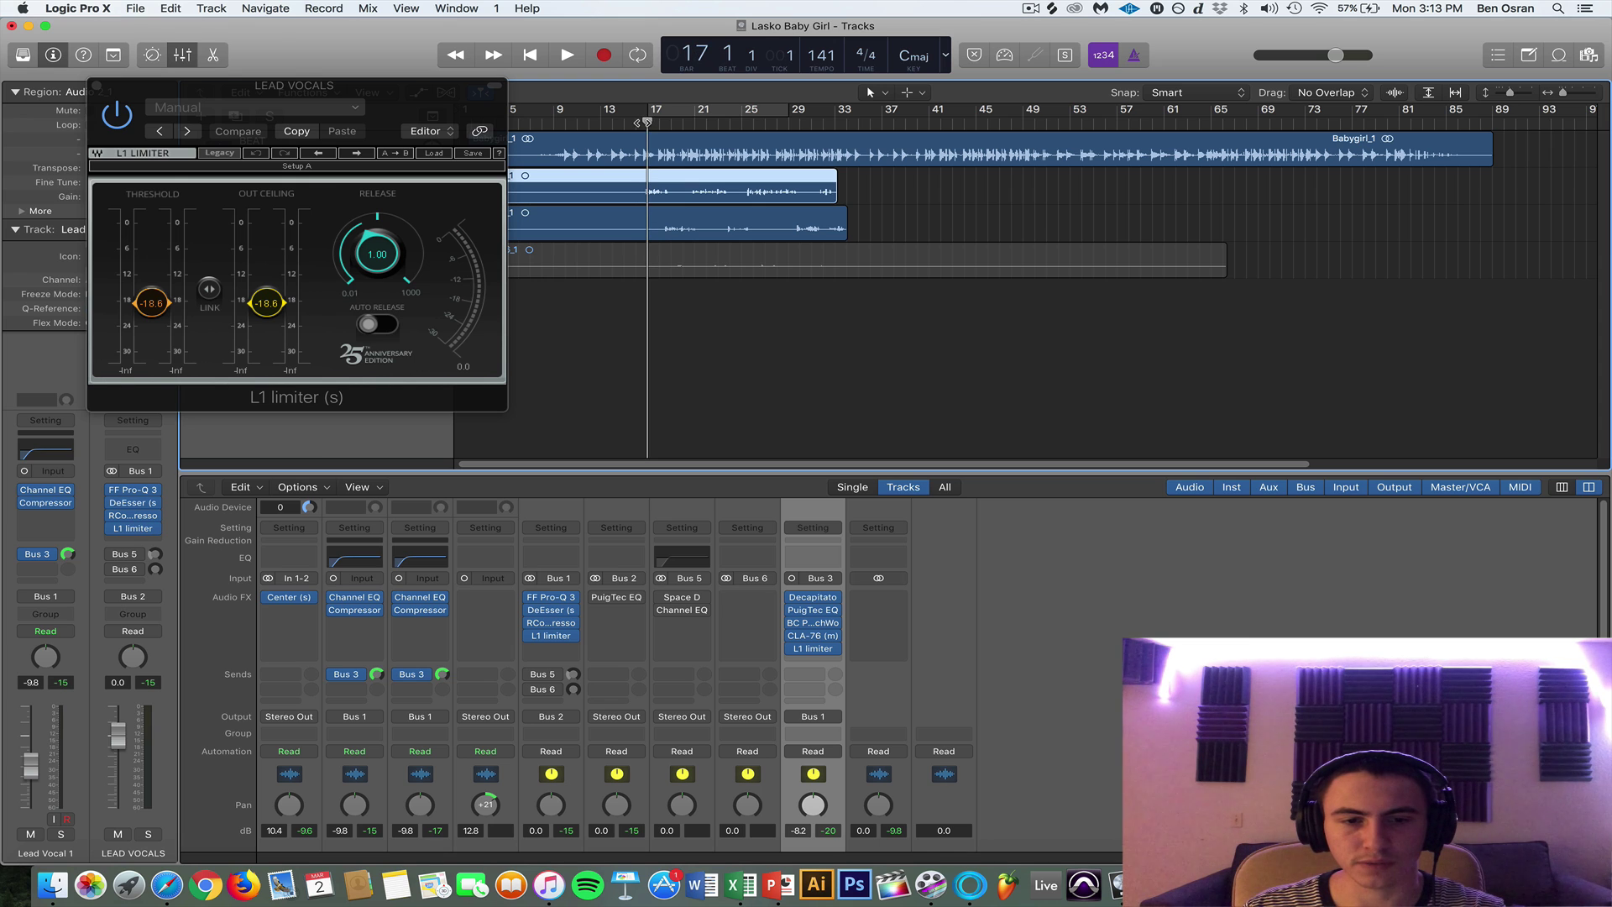
key(space)
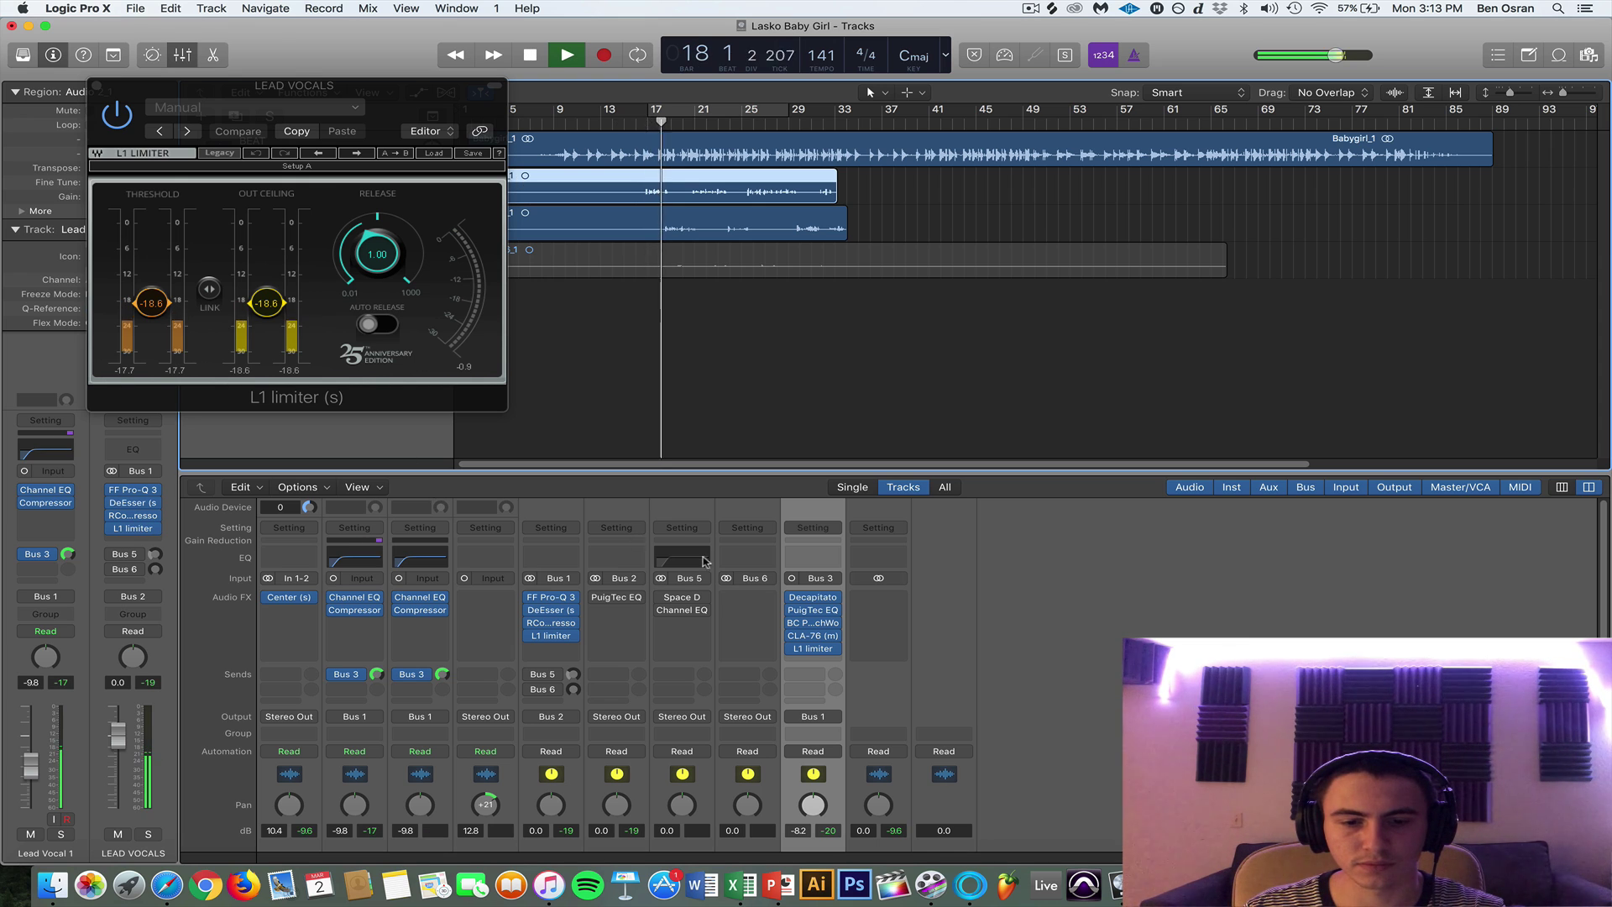
click(550, 623)
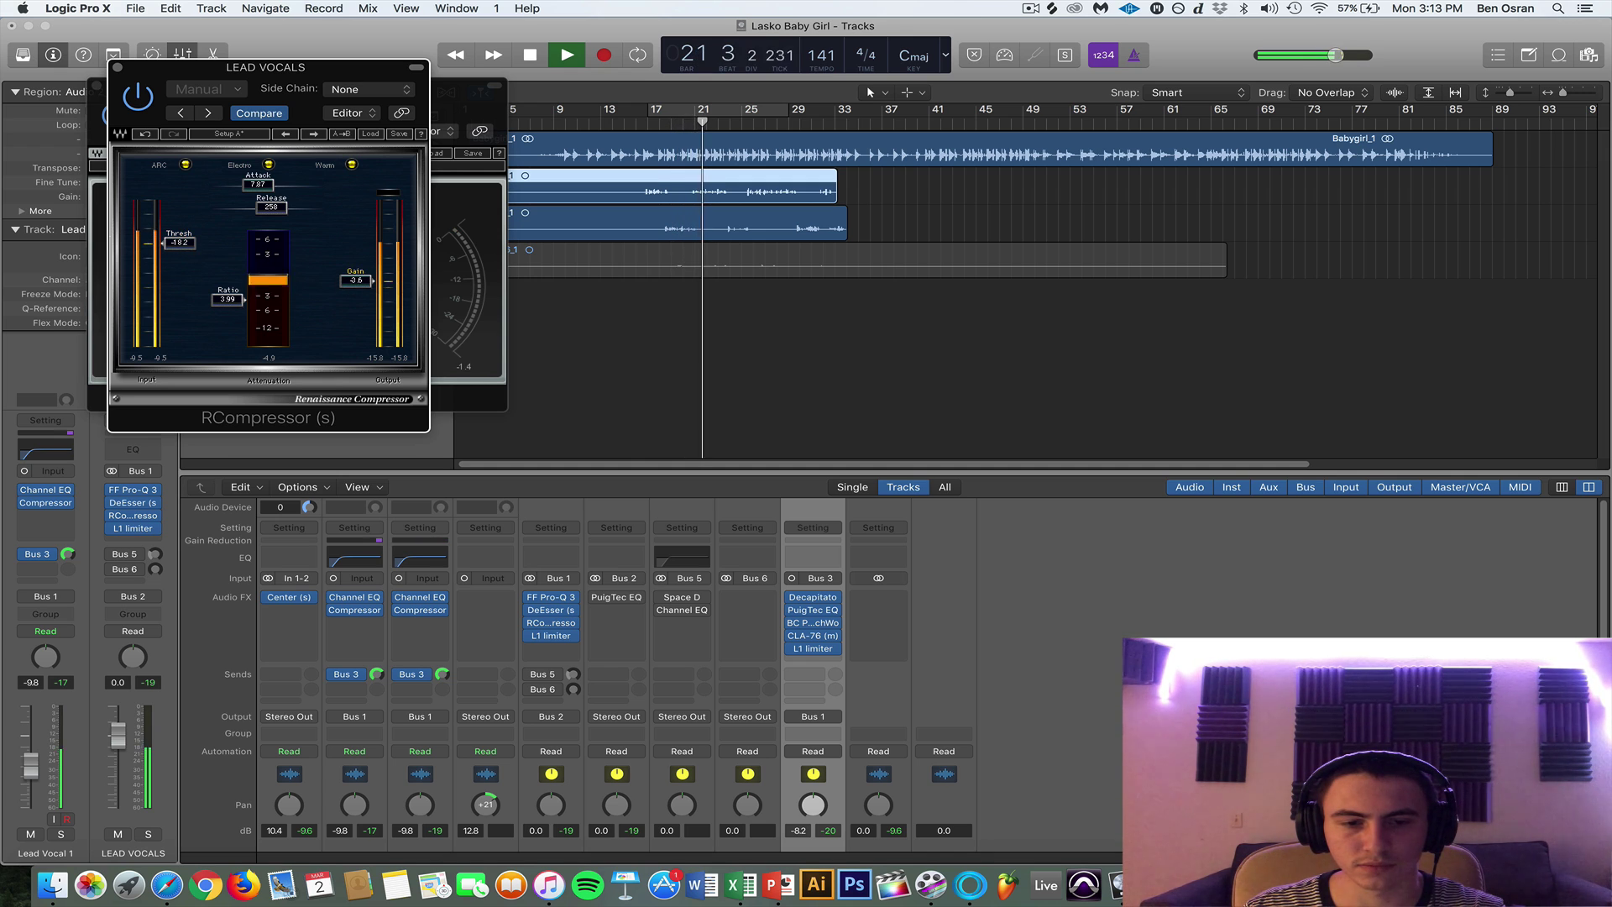
click(118, 69)
Close the limiter, stop playback, and set the LEAD VOCALS Bus 6 send to No Send.
click(95, 84)
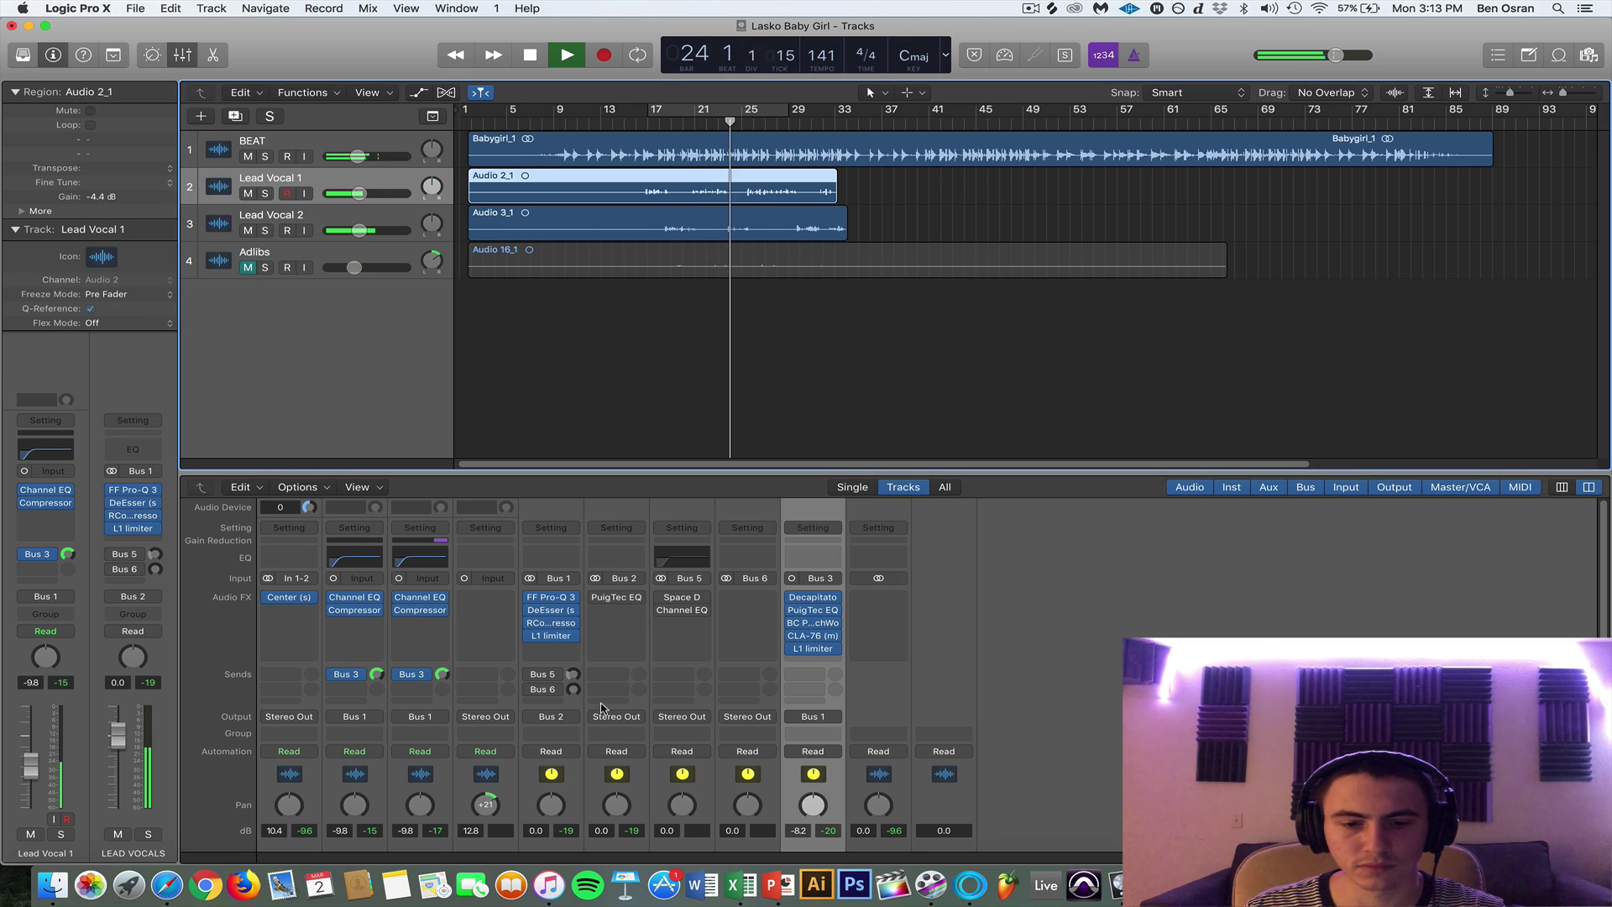
key(space)
click(554, 690)
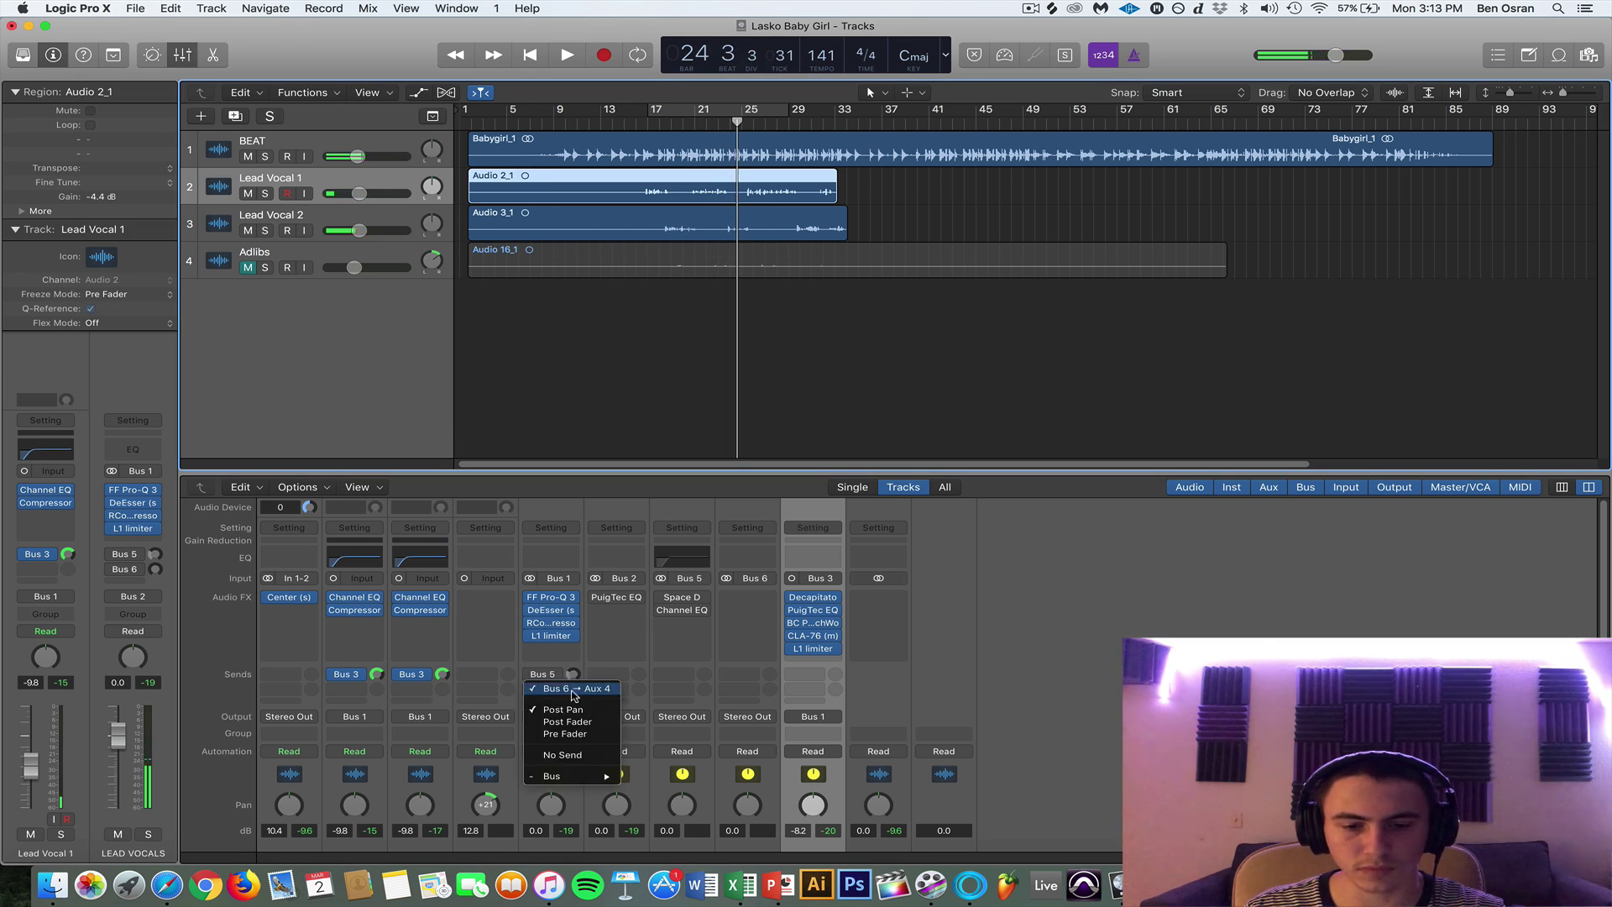
click(554, 691)
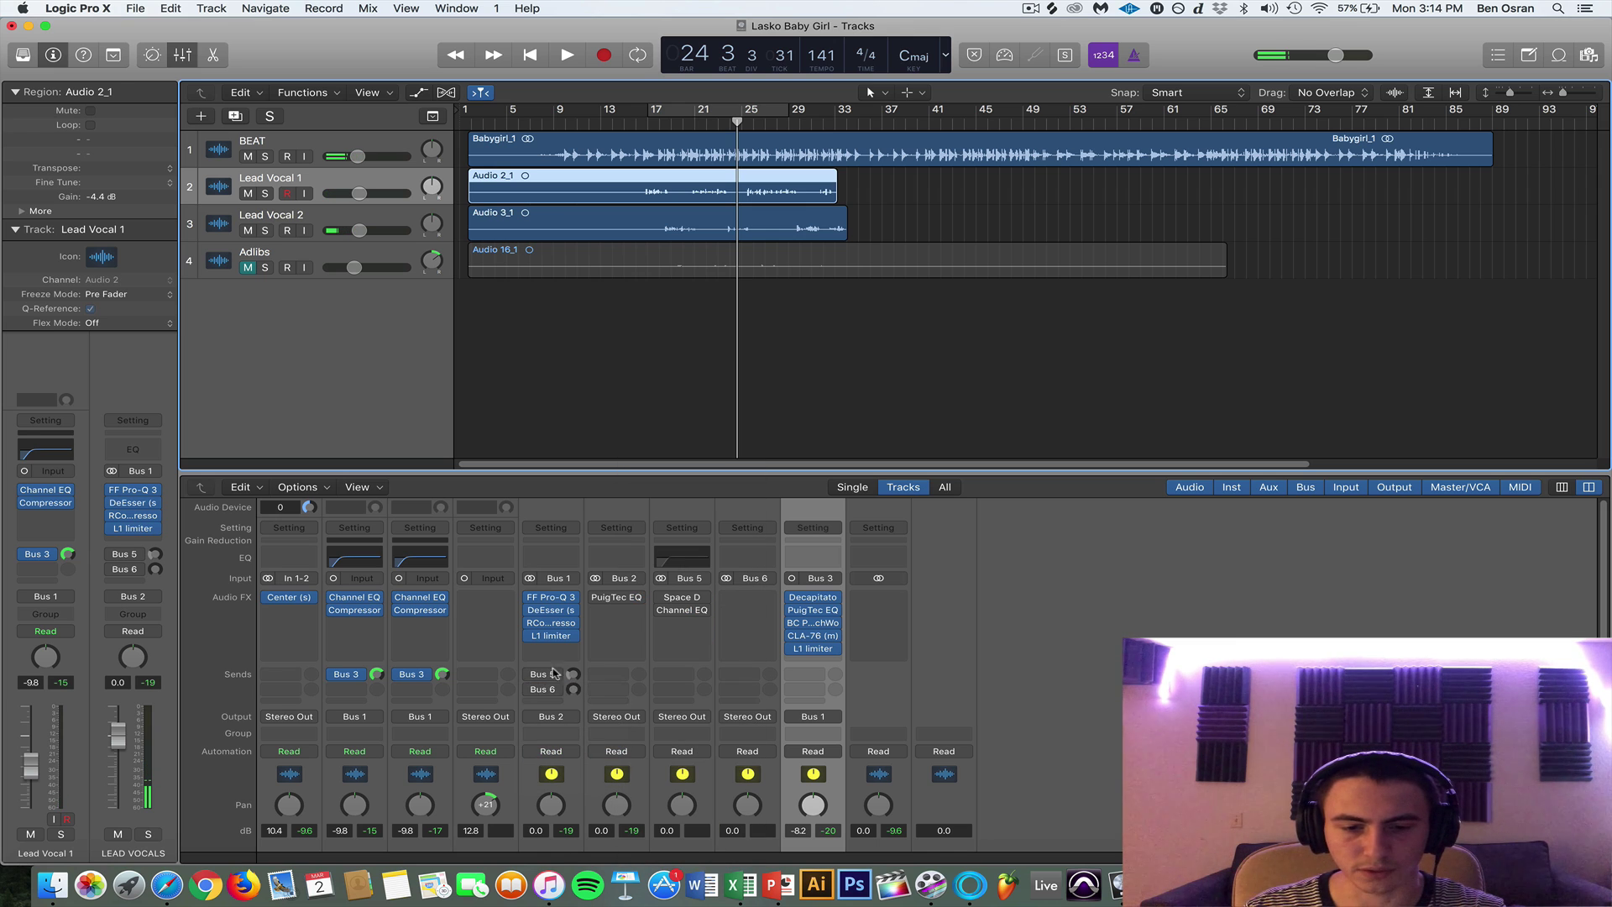
Look over the Aux 3 Space Designer reverb and Channel EQ, then play the mix.
click(684, 599)
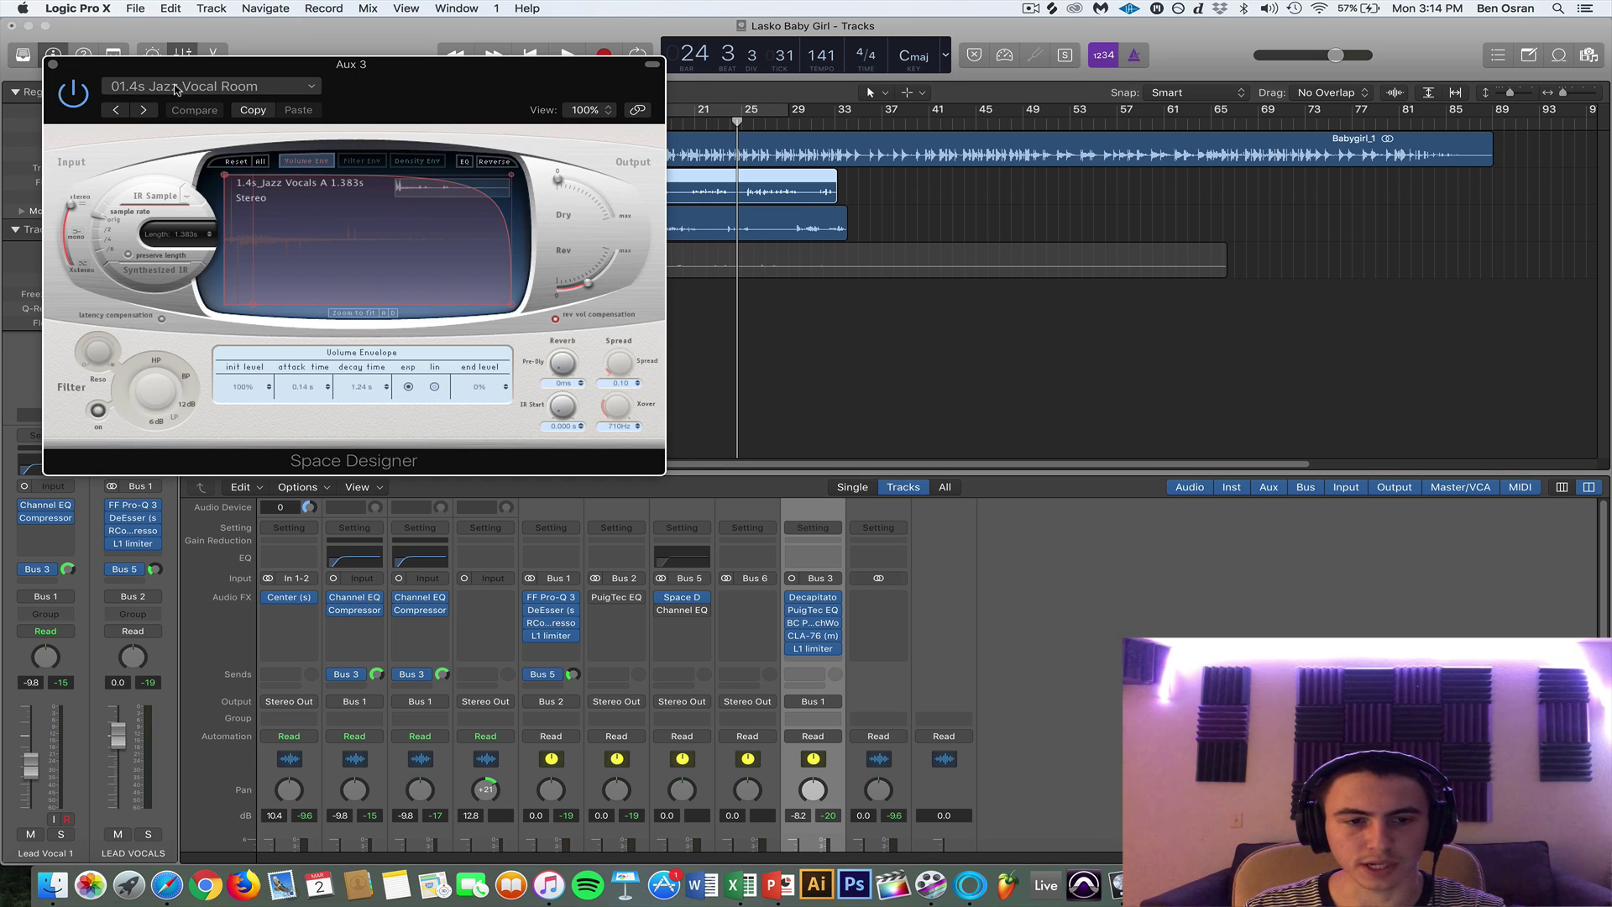
click(53, 65)
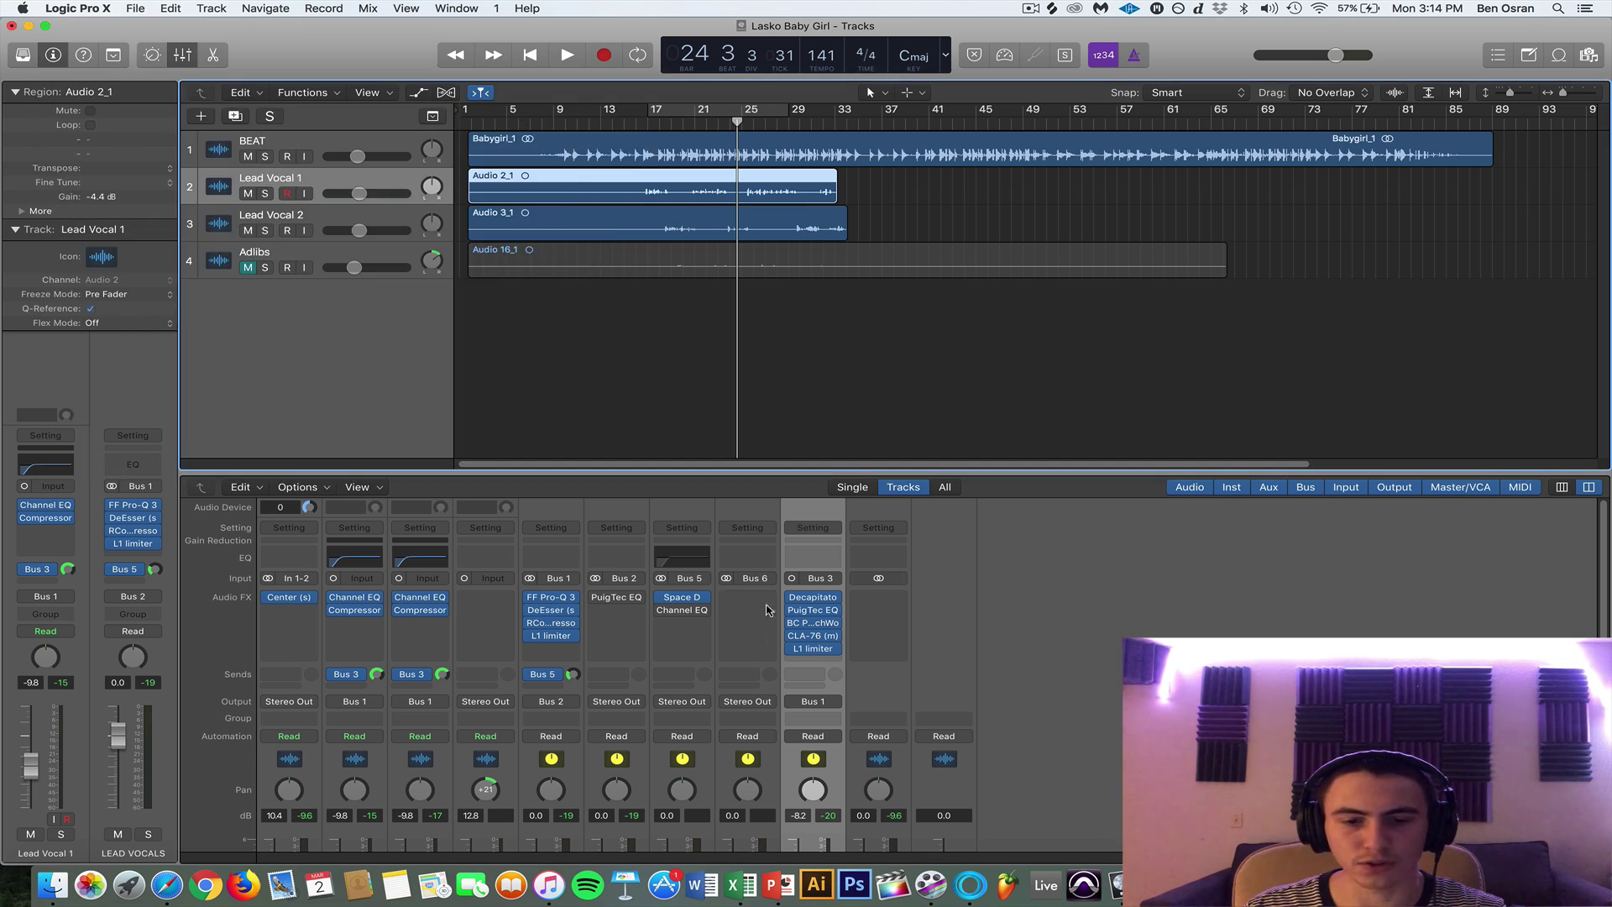
click(678, 613)
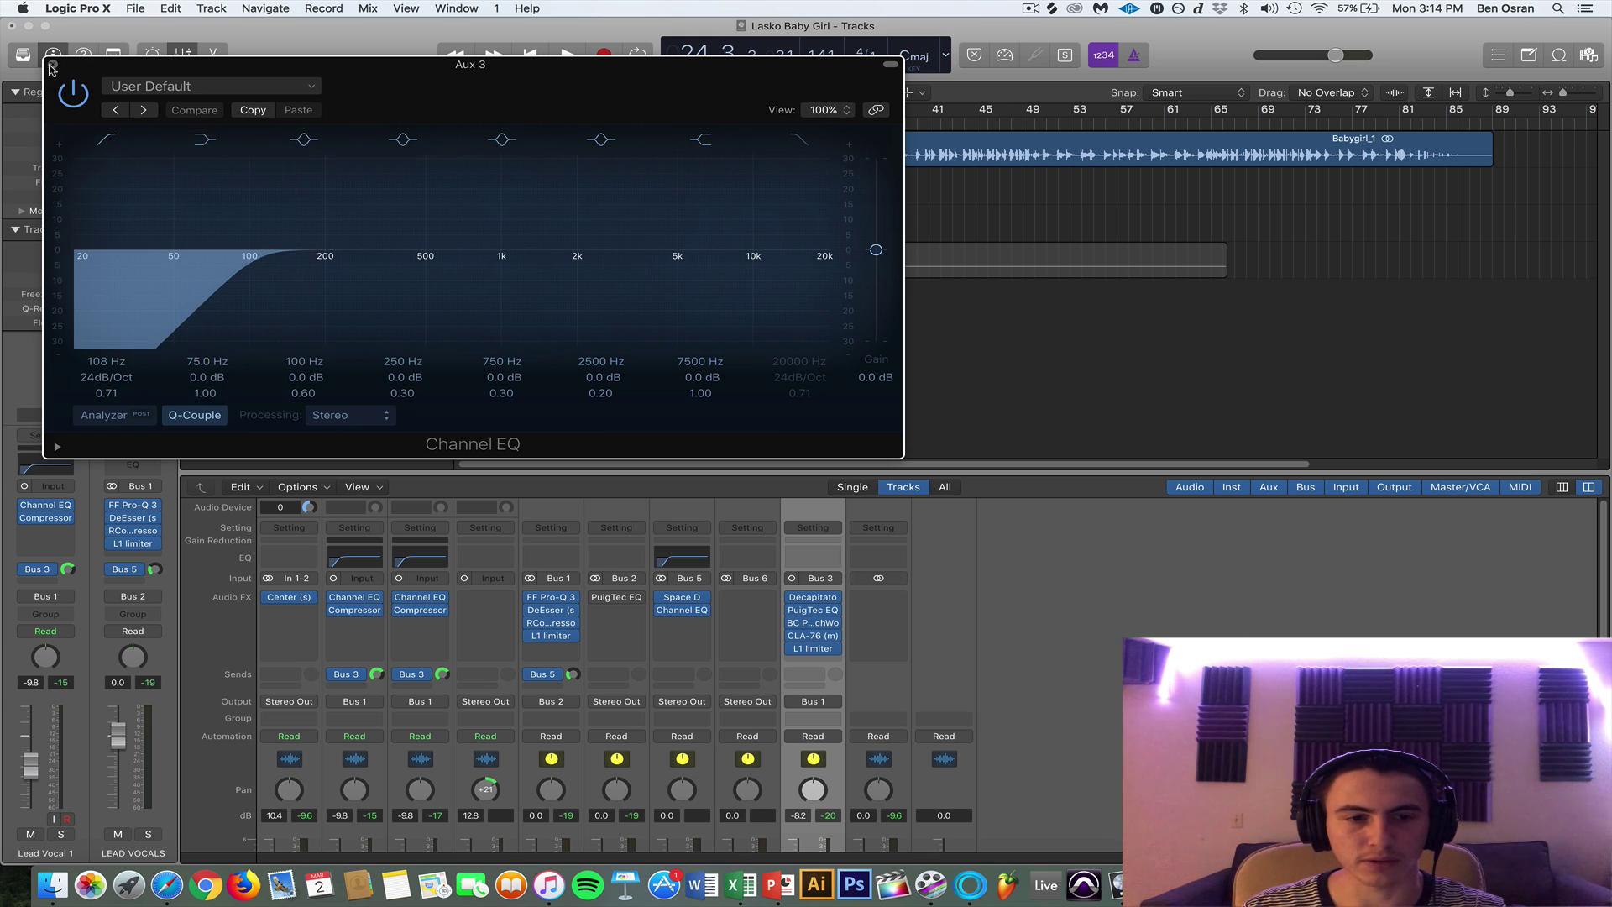
click(52, 65)
key(space)
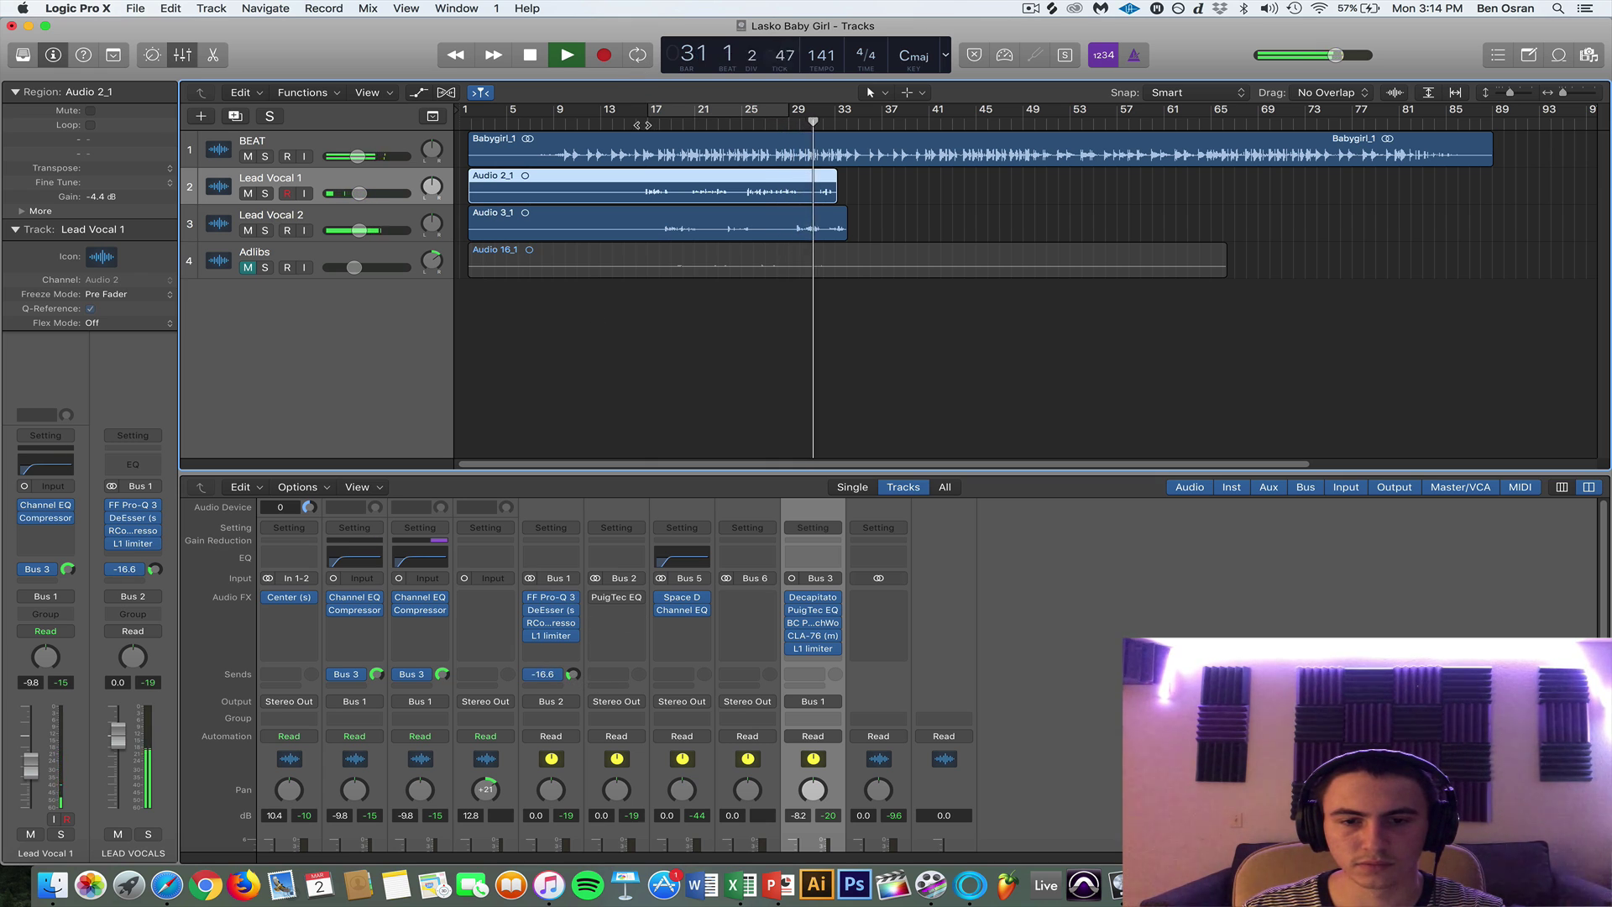
Return the playhead to bar 17 and stop playback.
click(656, 122)
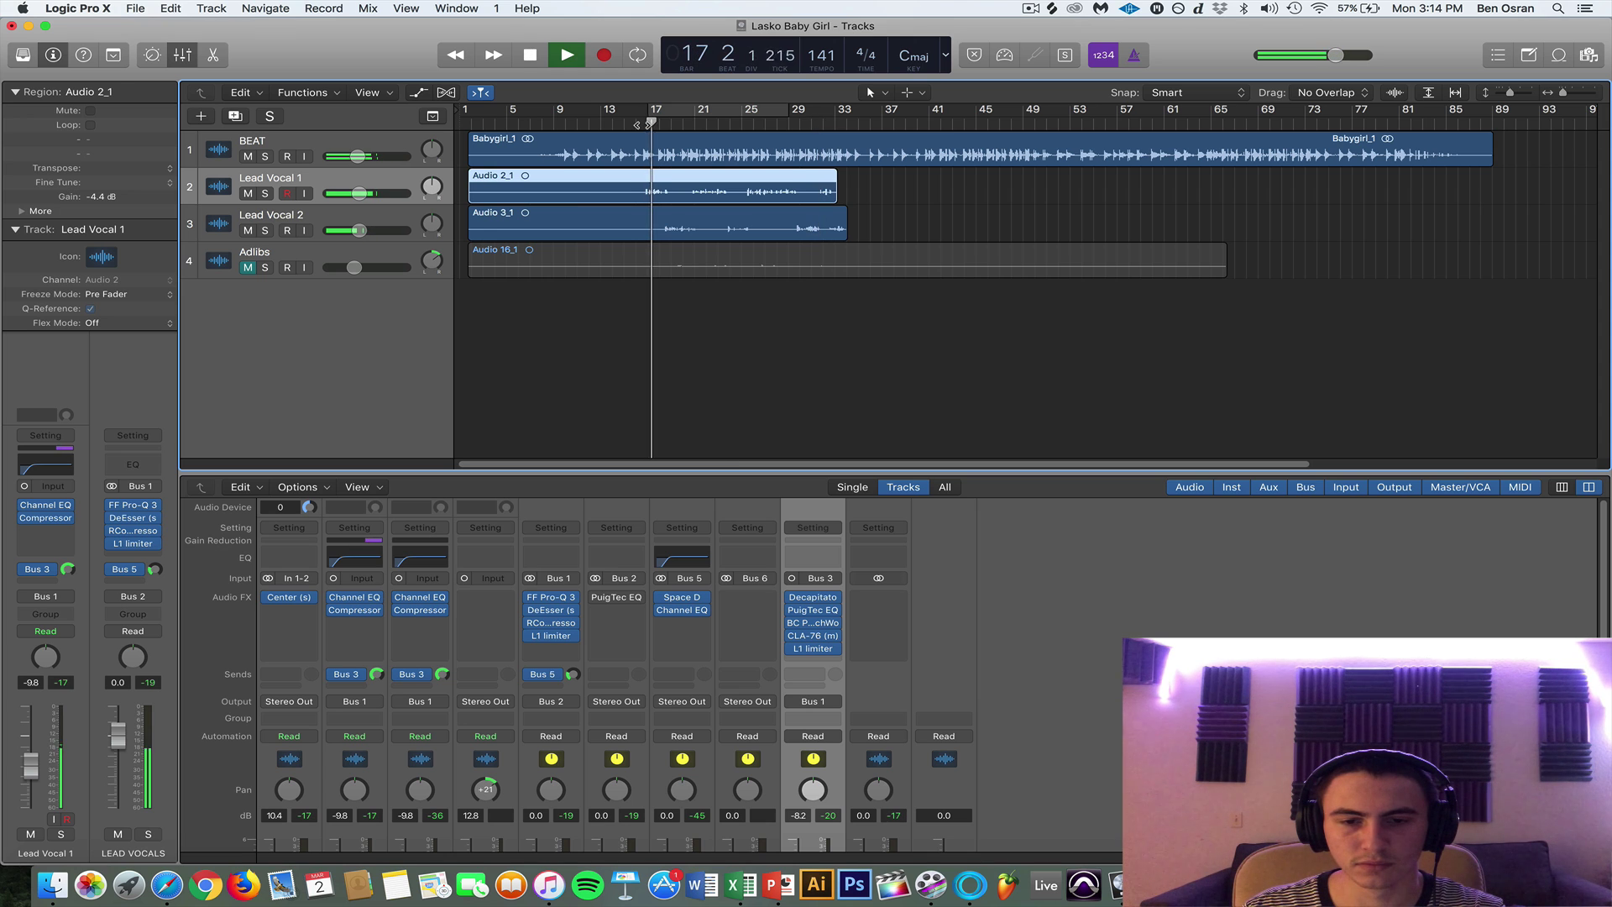
key(space)
scroll(574, 633, down, 4)
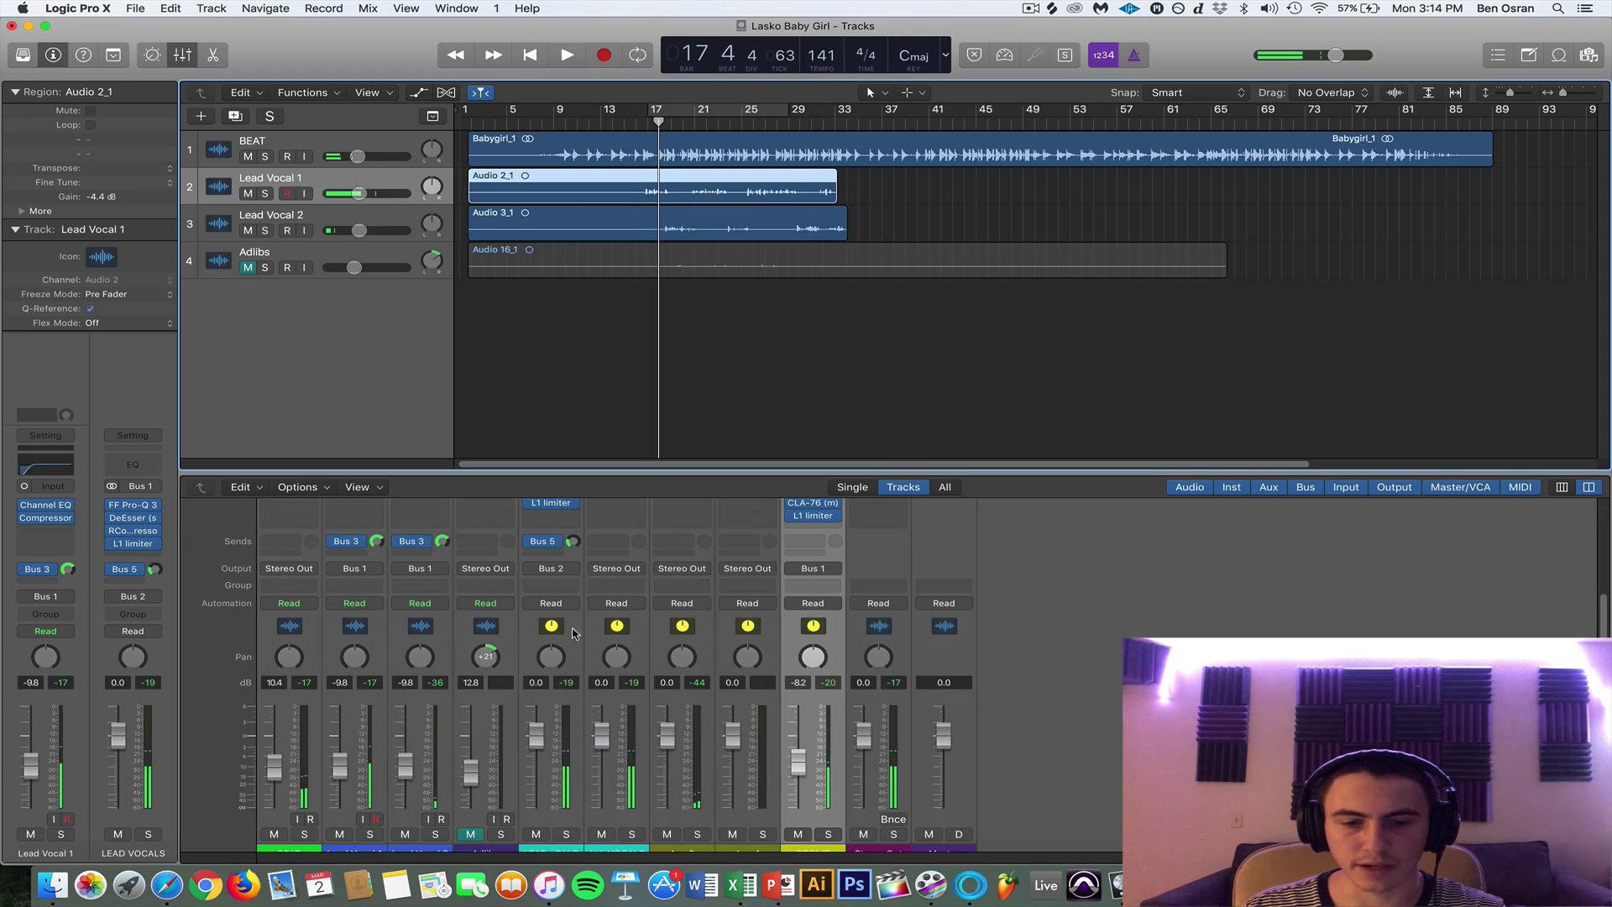
mouse_move(574, 545)
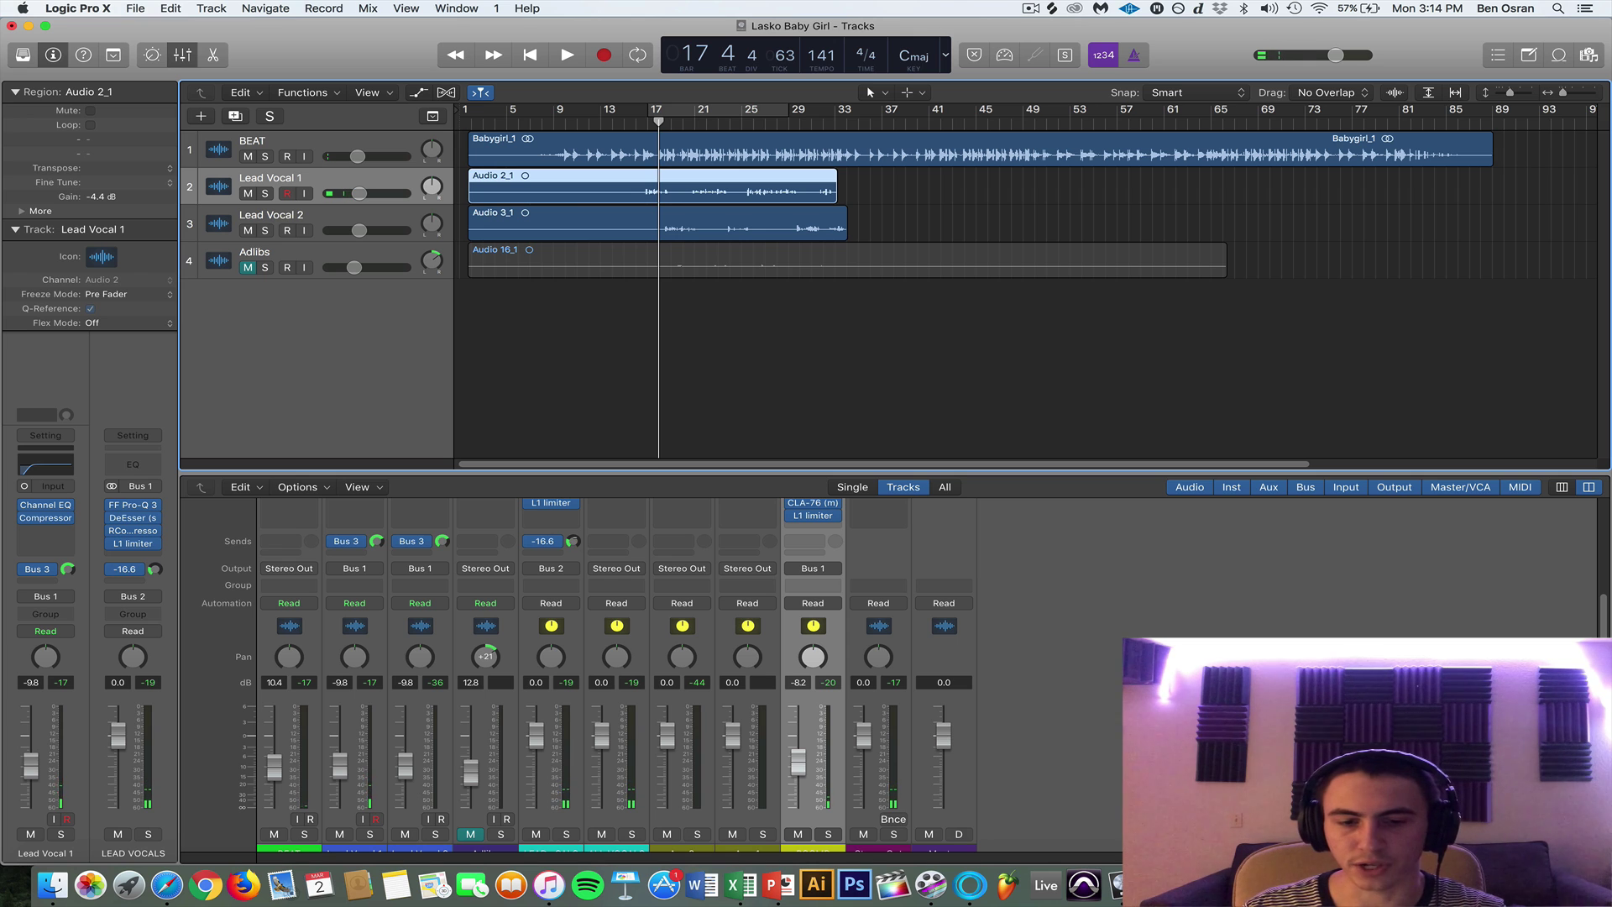
scroll(562, 647, up, 4)
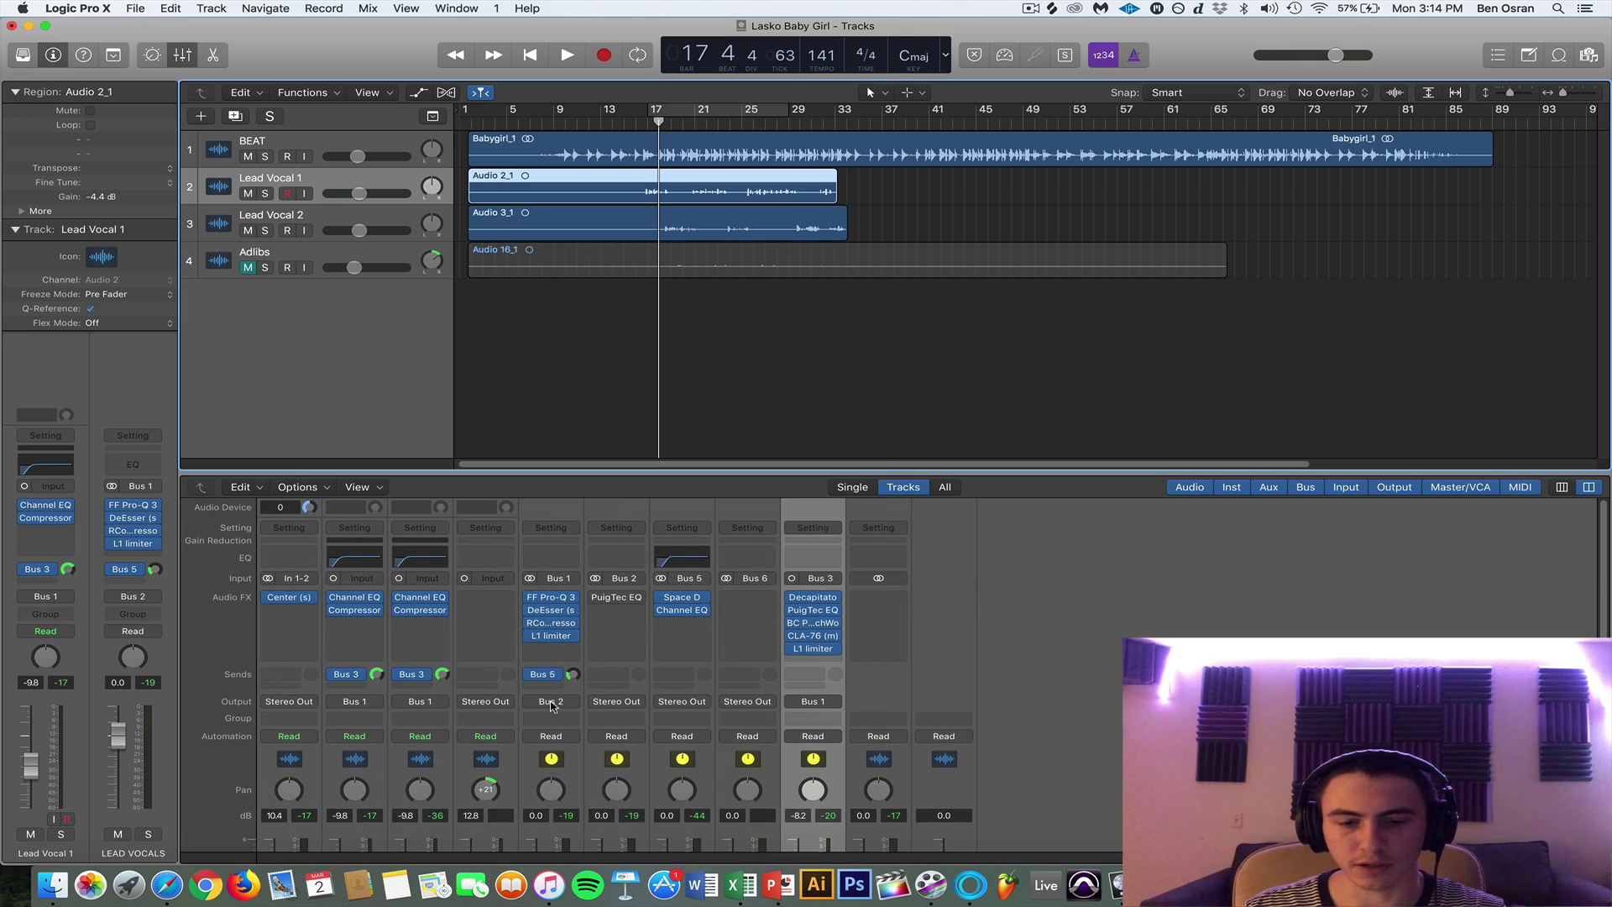
Select the LEAD VOCALS bus and ALL VOCALS channel strips in turn to check their settings.
click(553, 785)
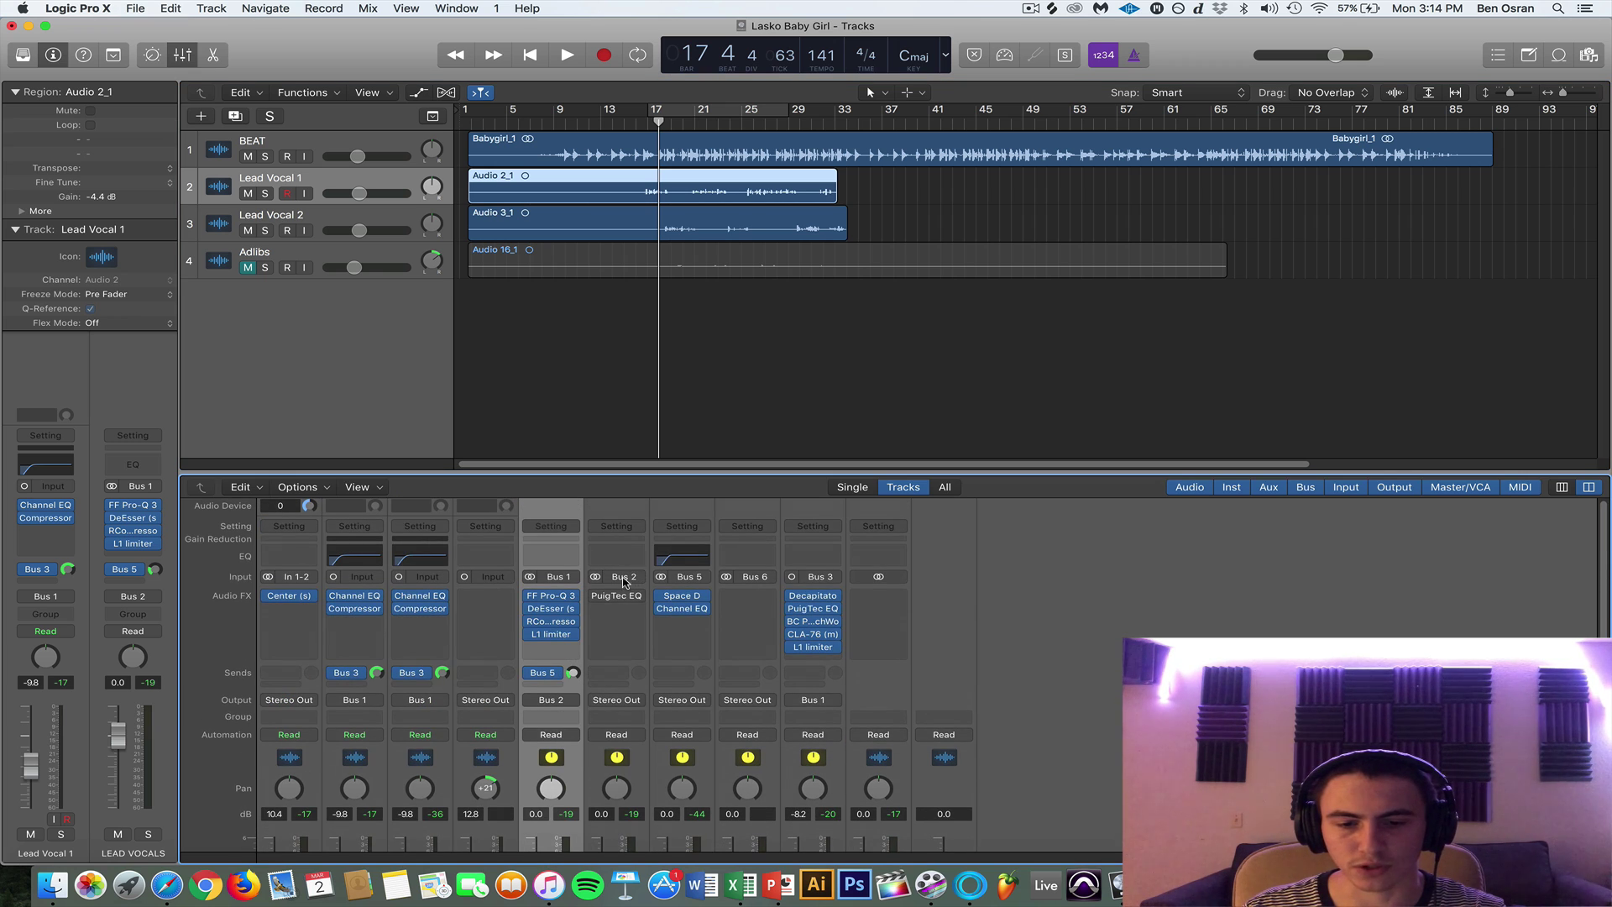
mouse_move(596, 596)
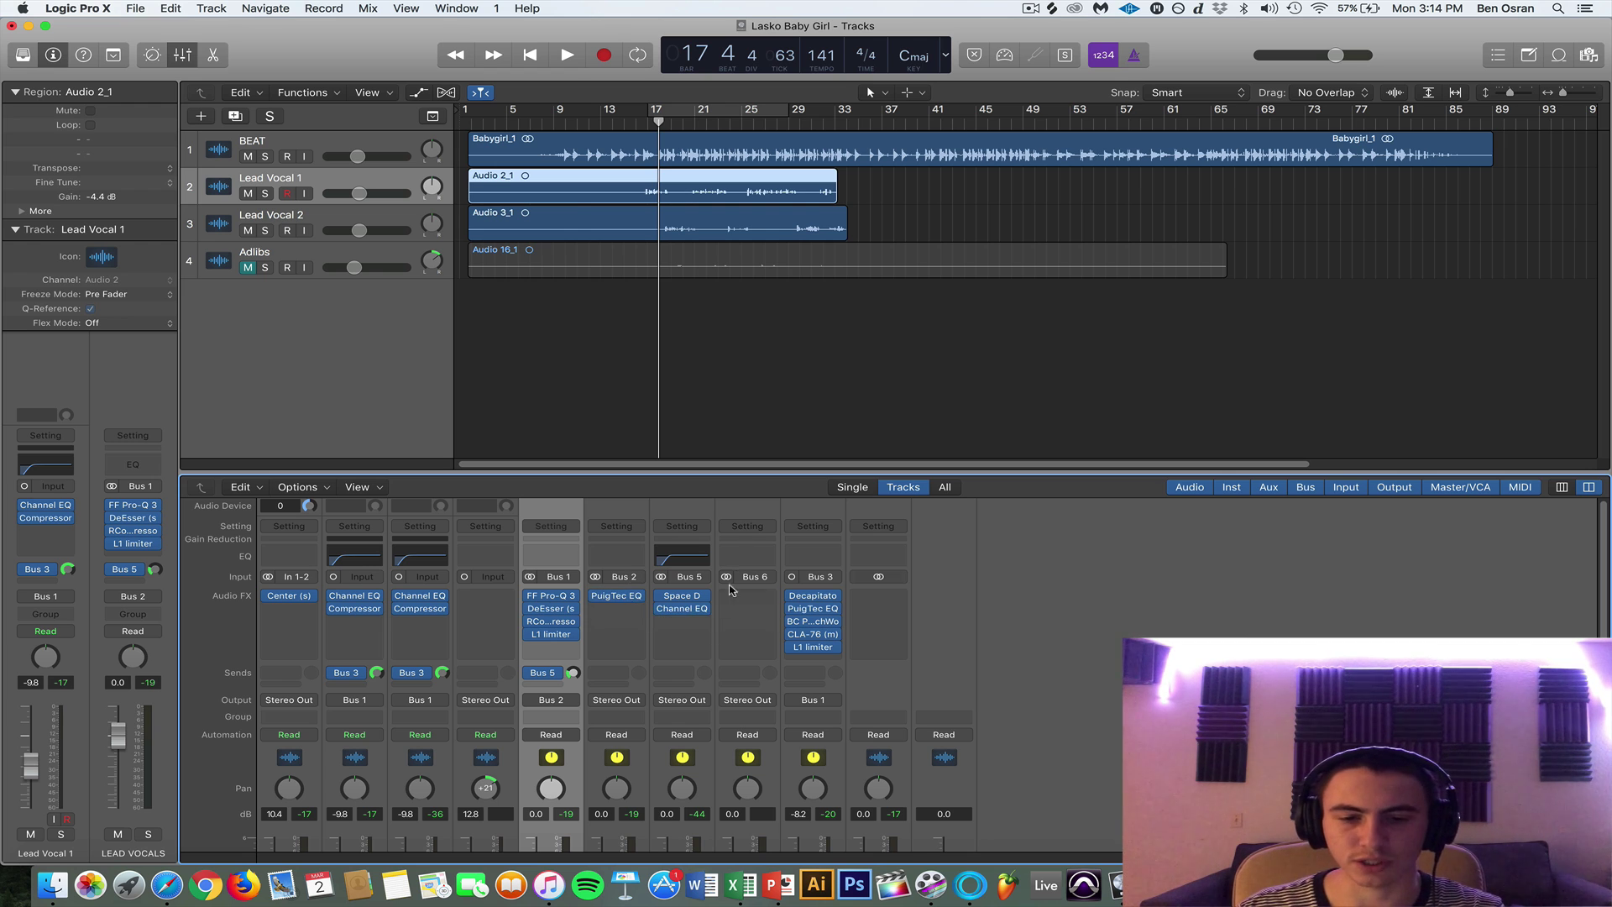
scroll(720, 609, down, 4)
click(613, 840)
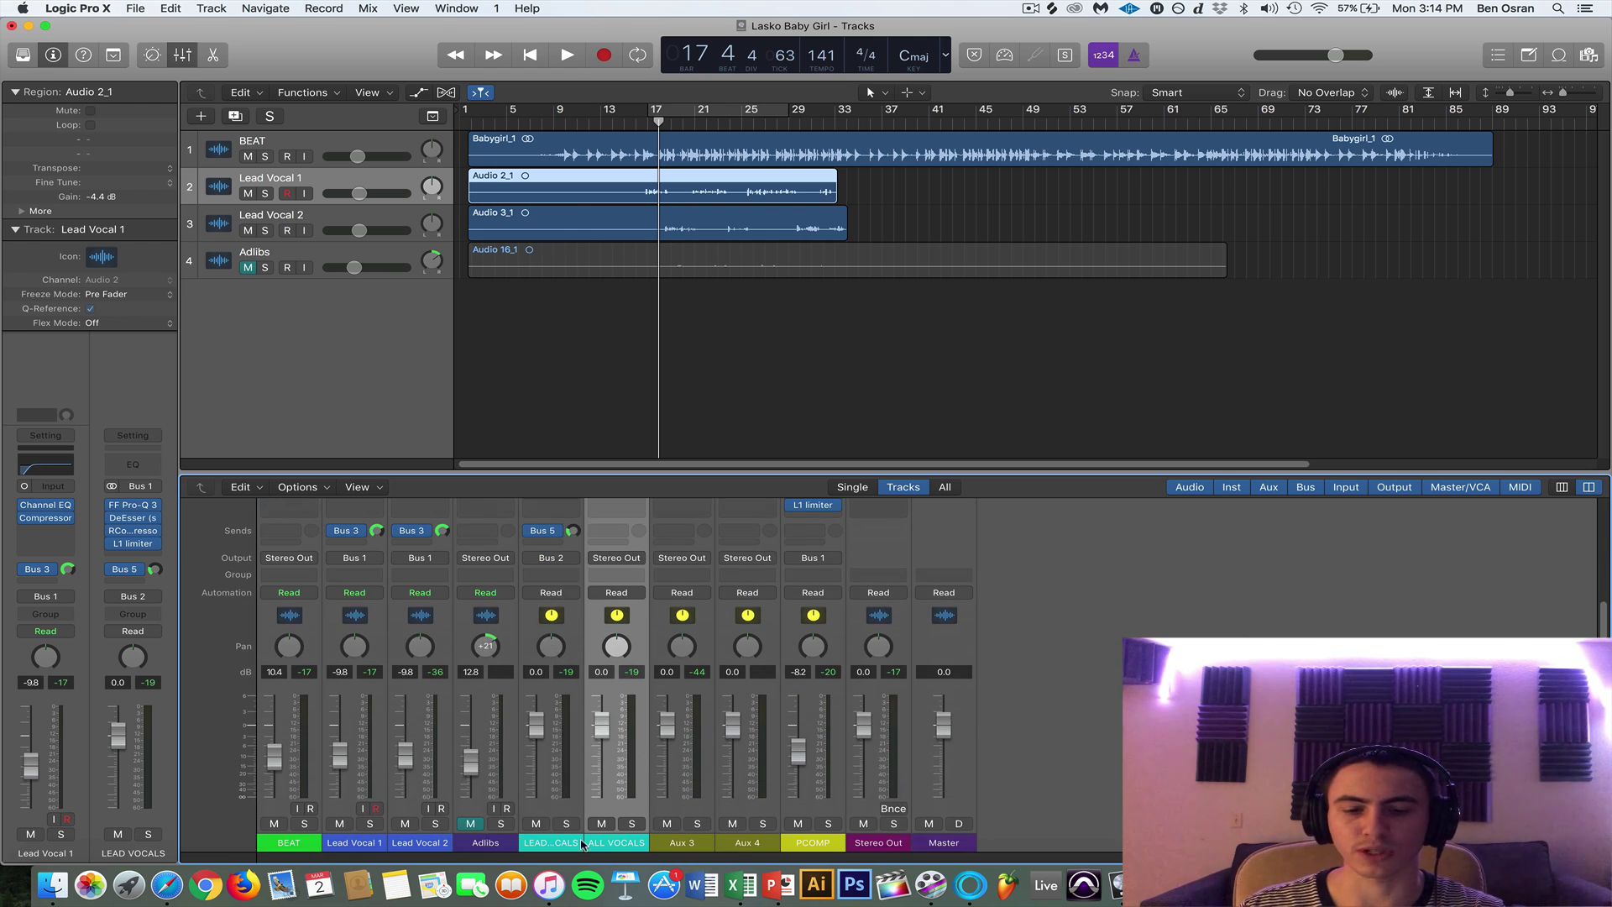
click(545, 843)
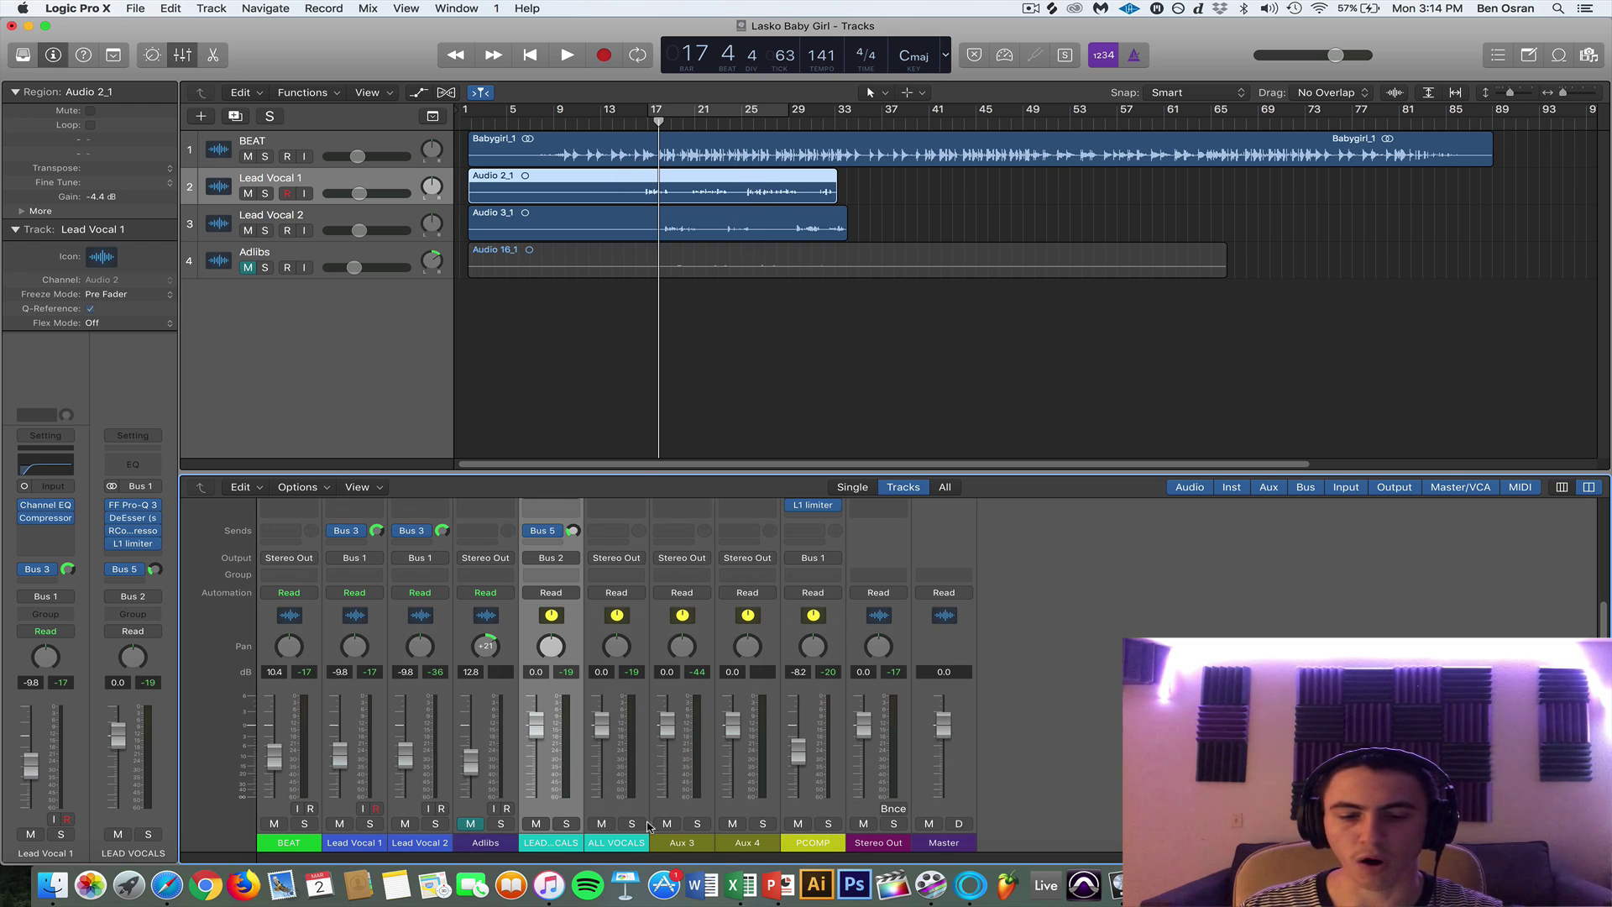
click(626, 843)
scroll(664, 688, up, 4)
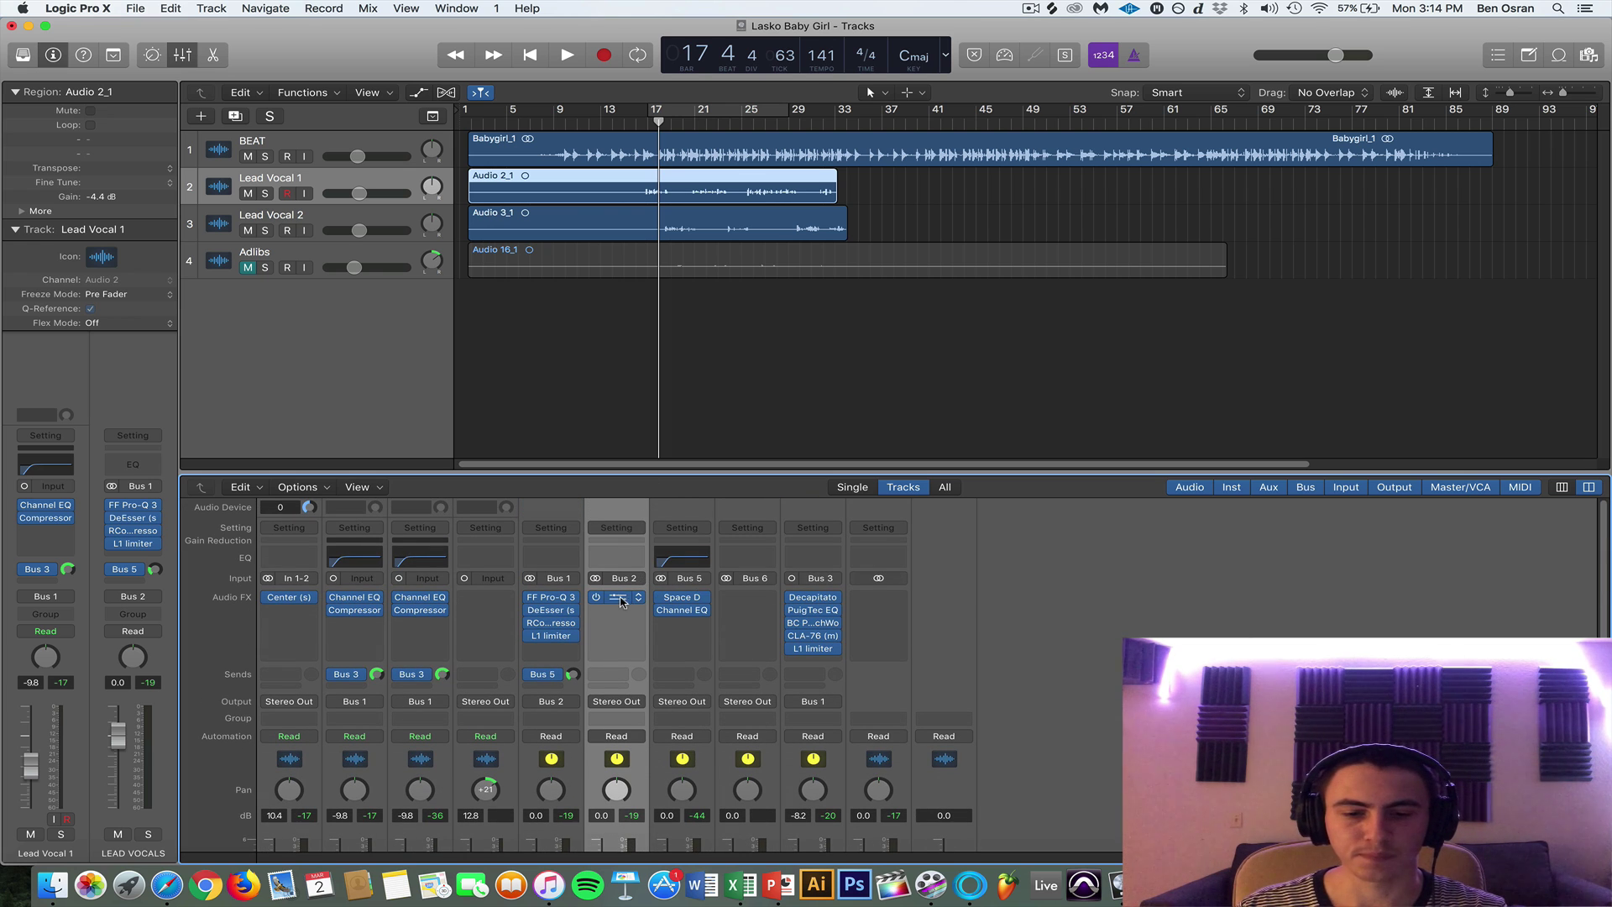
click(620, 599)
drag(477, 86, 1089, 228)
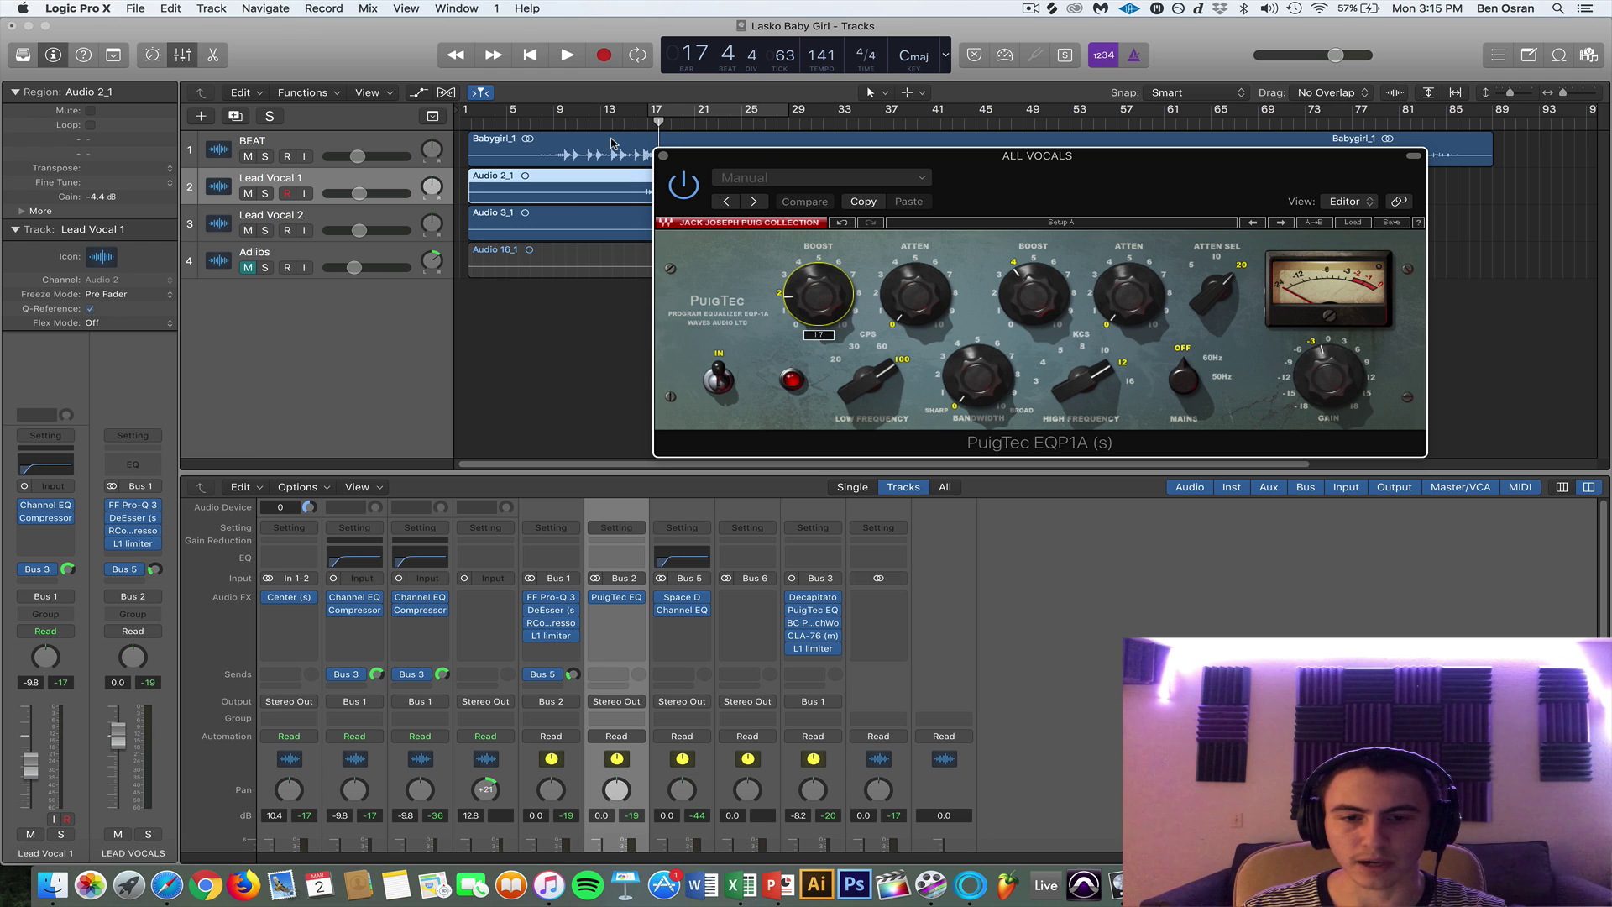
drag(760, 156, 844, 149)
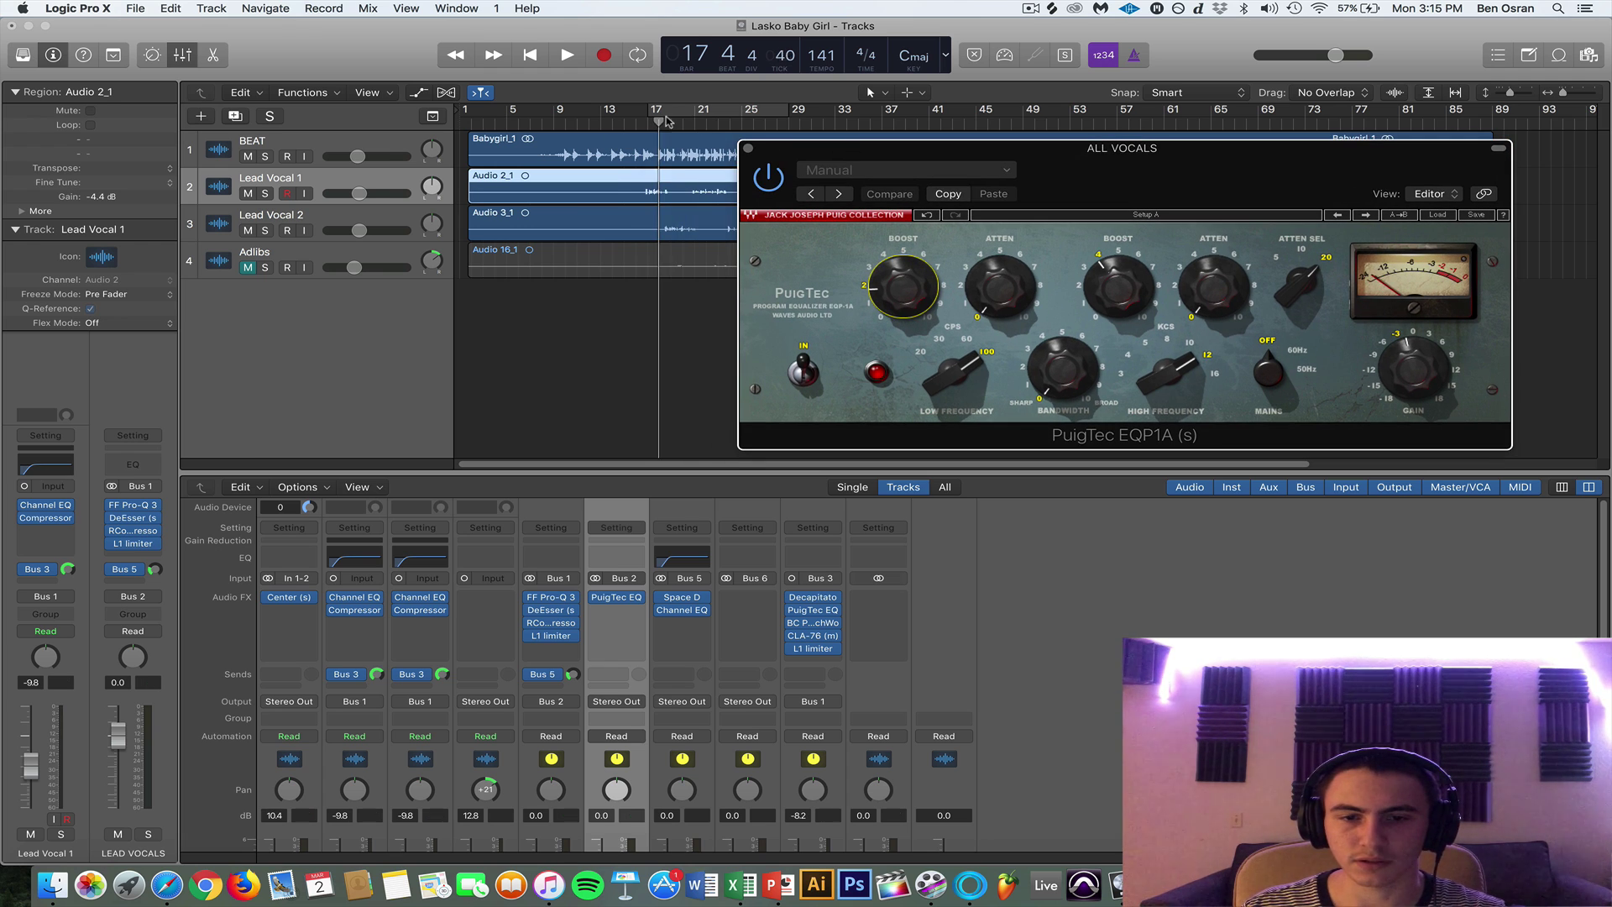
key(space)
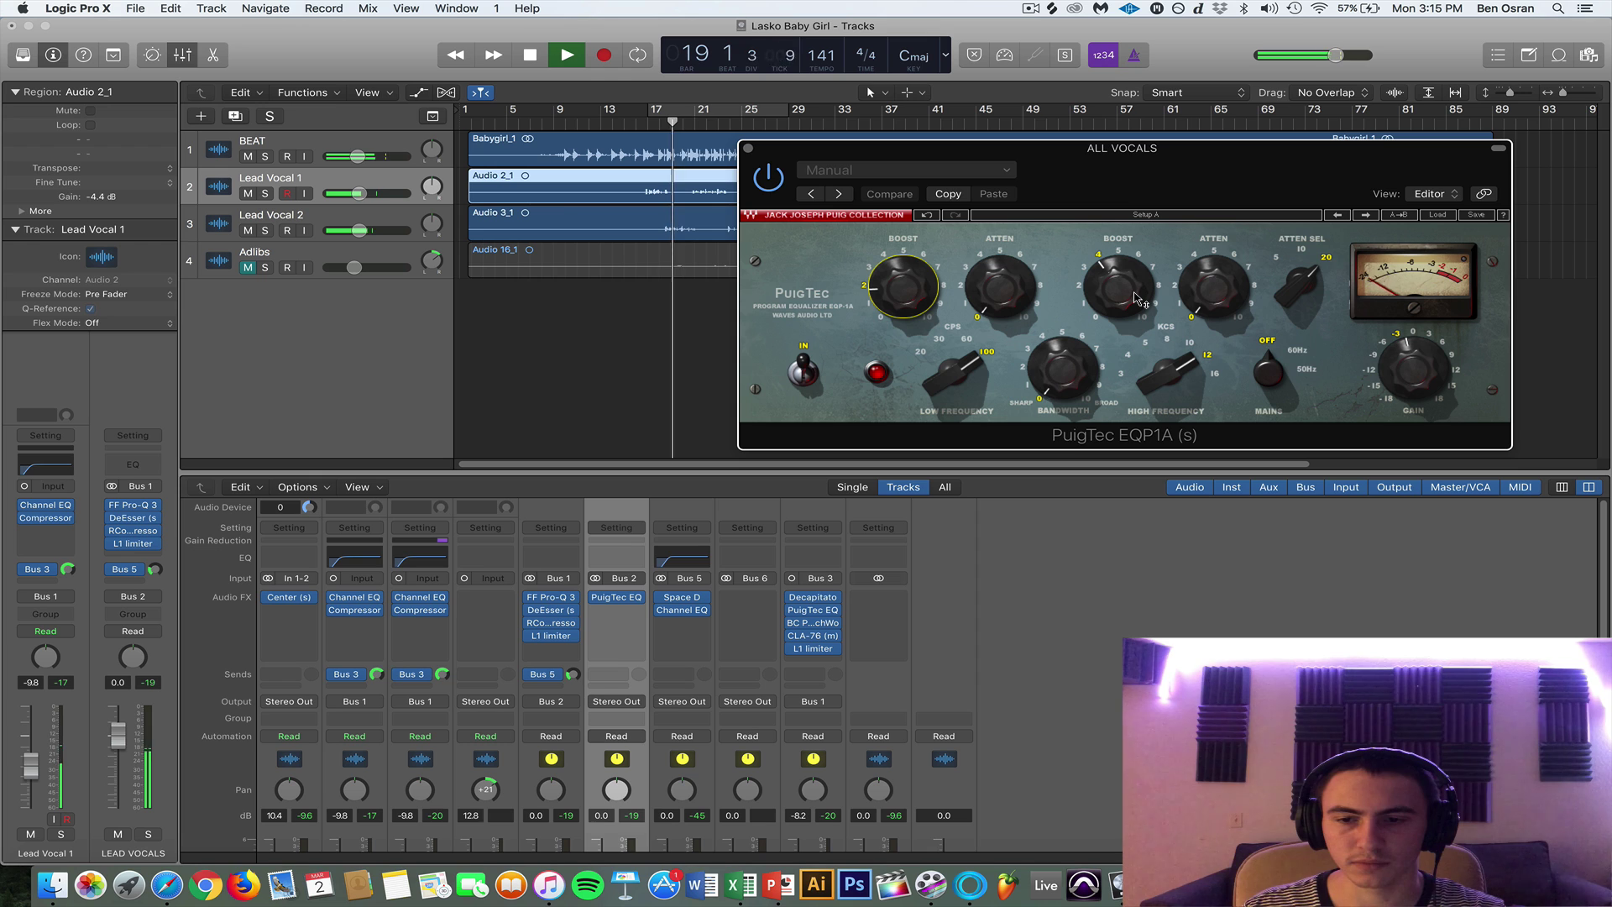
click(769, 176)
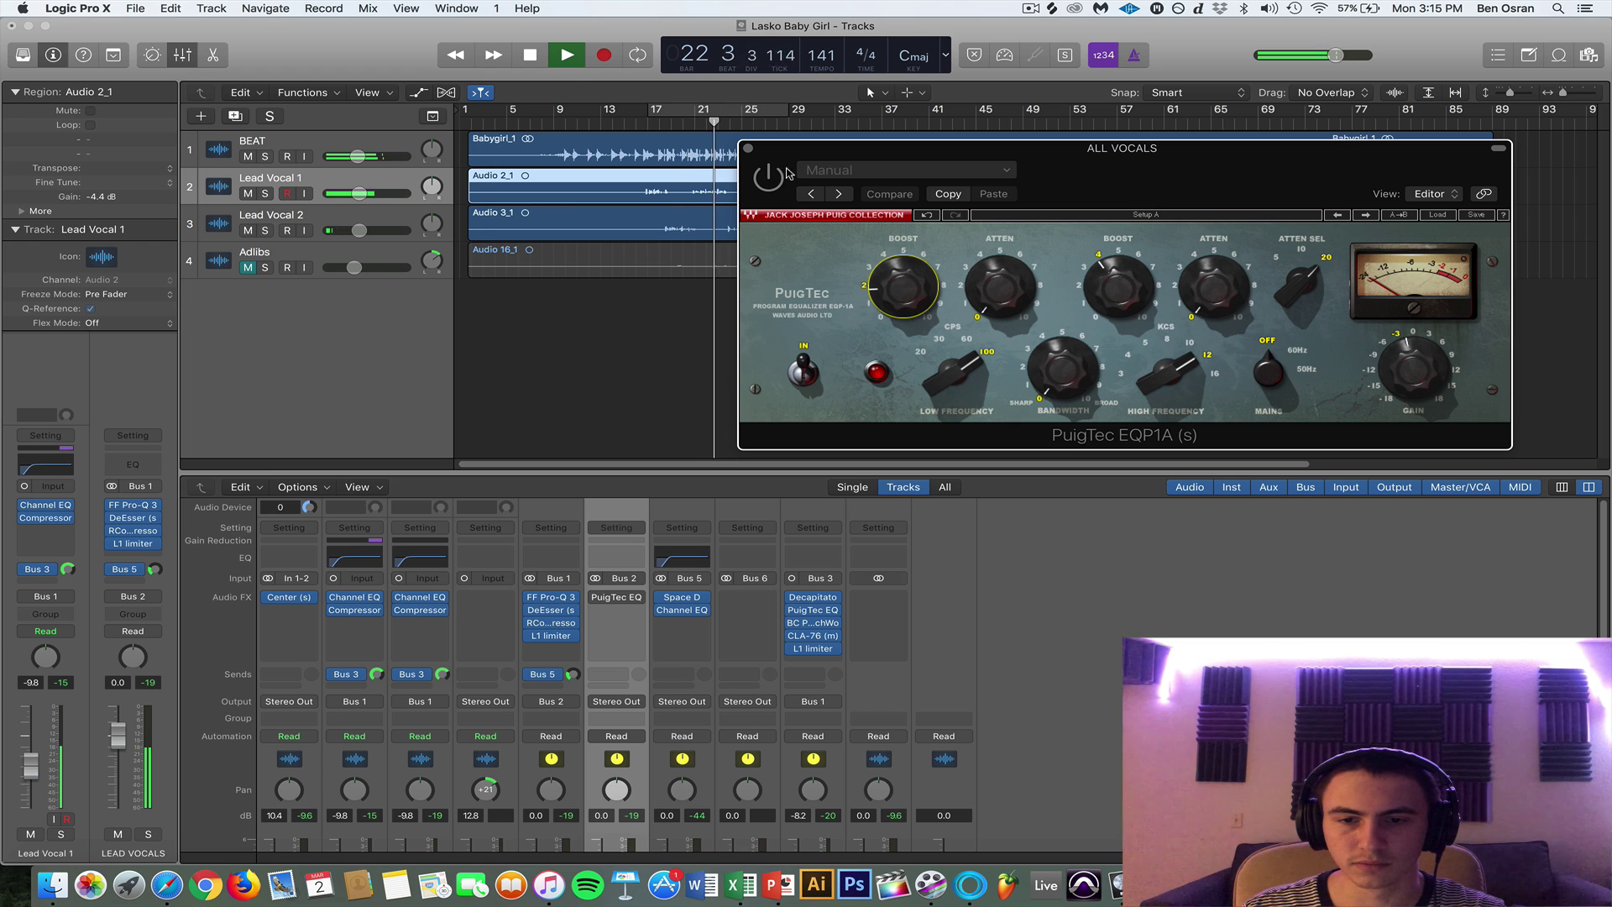
drag(961, 181, 695, 297)
click(508, 295)
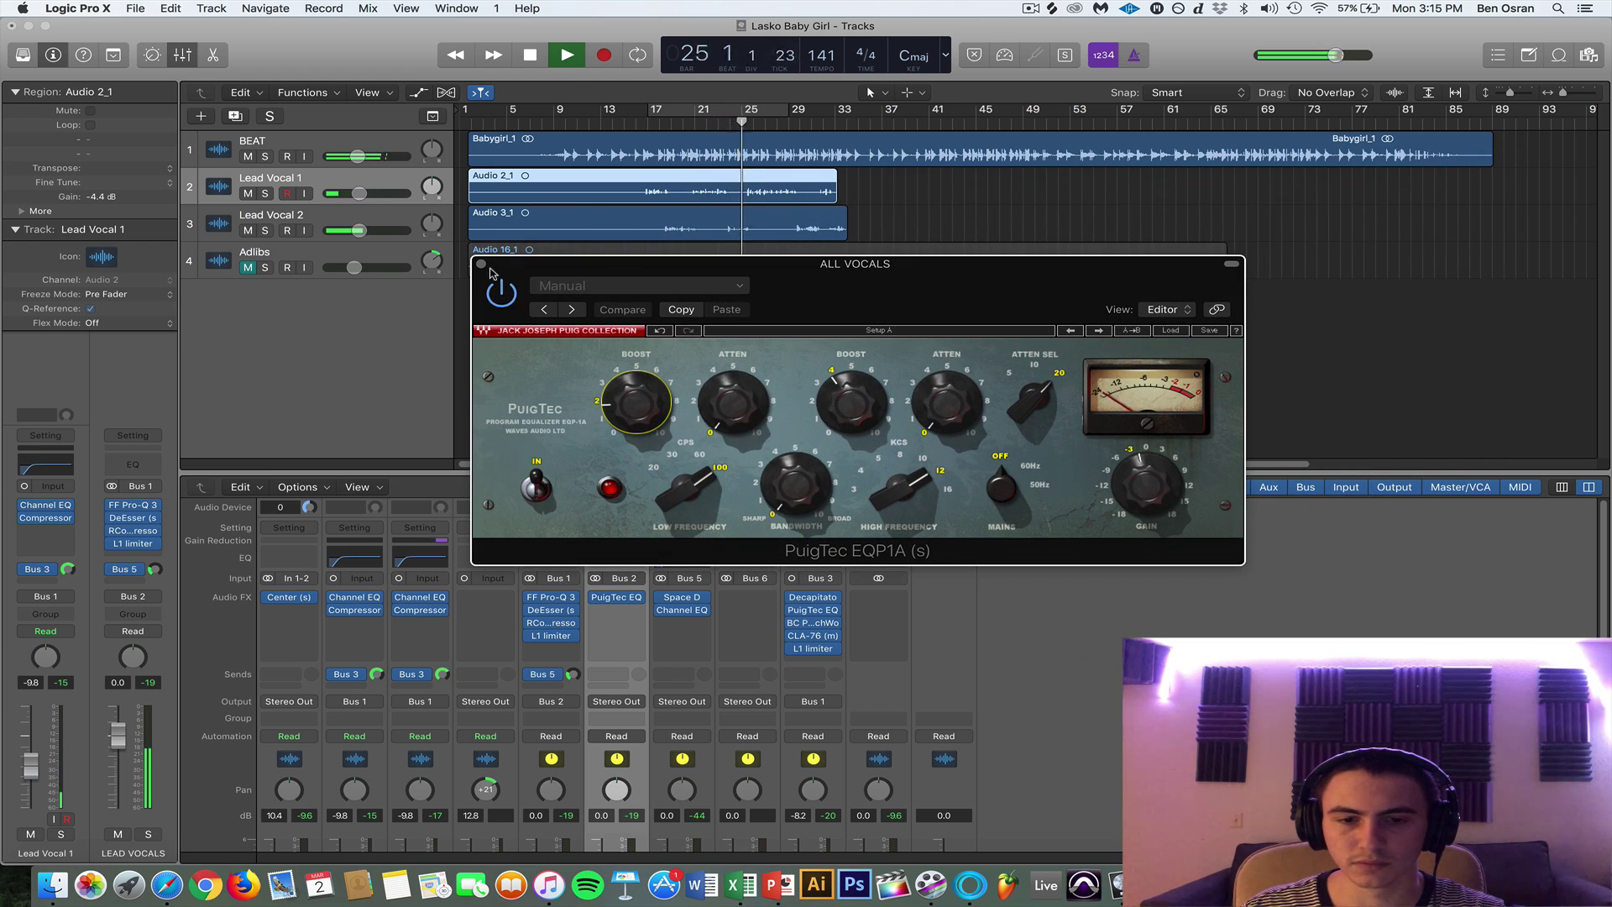
click(482, 265)
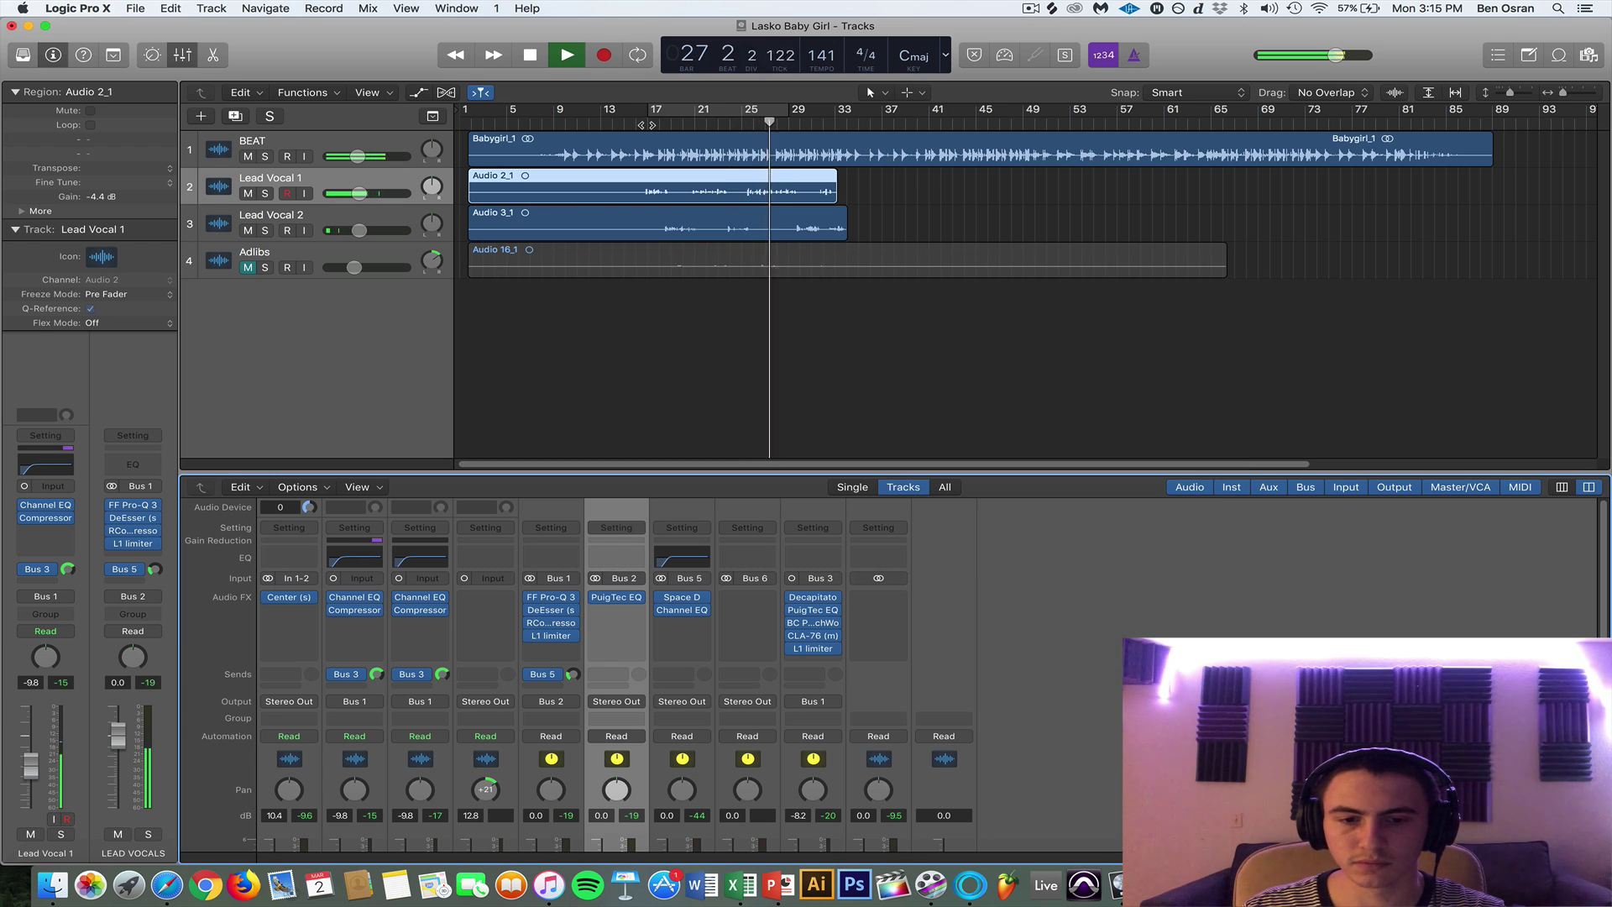
click(585, 468)
key(space)
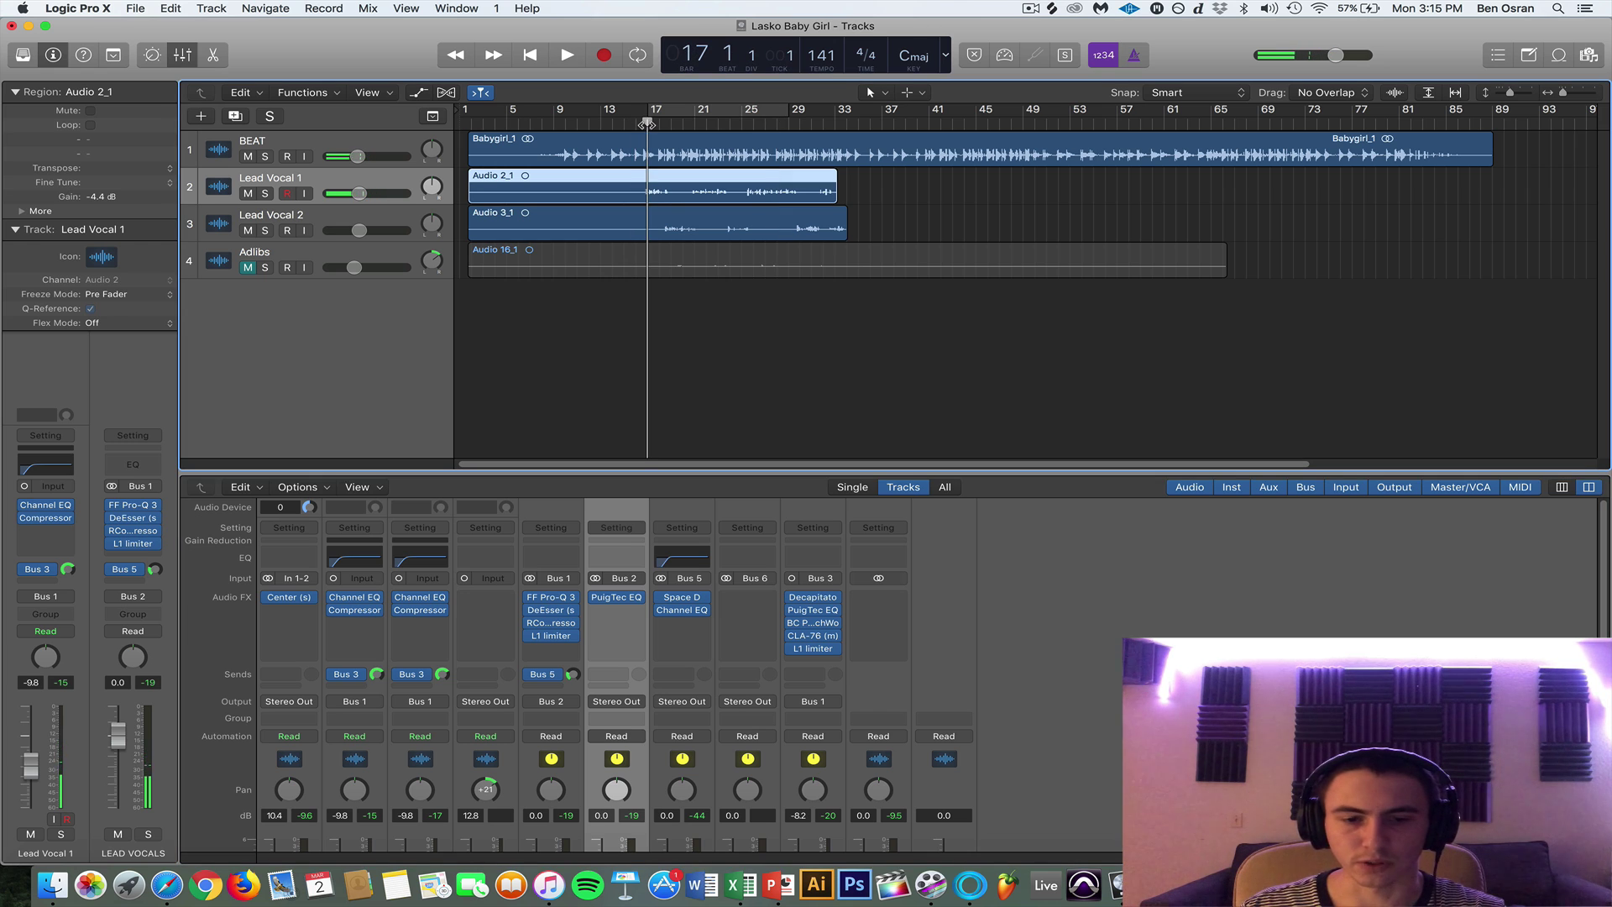
scroll(714, 659, down, 4)
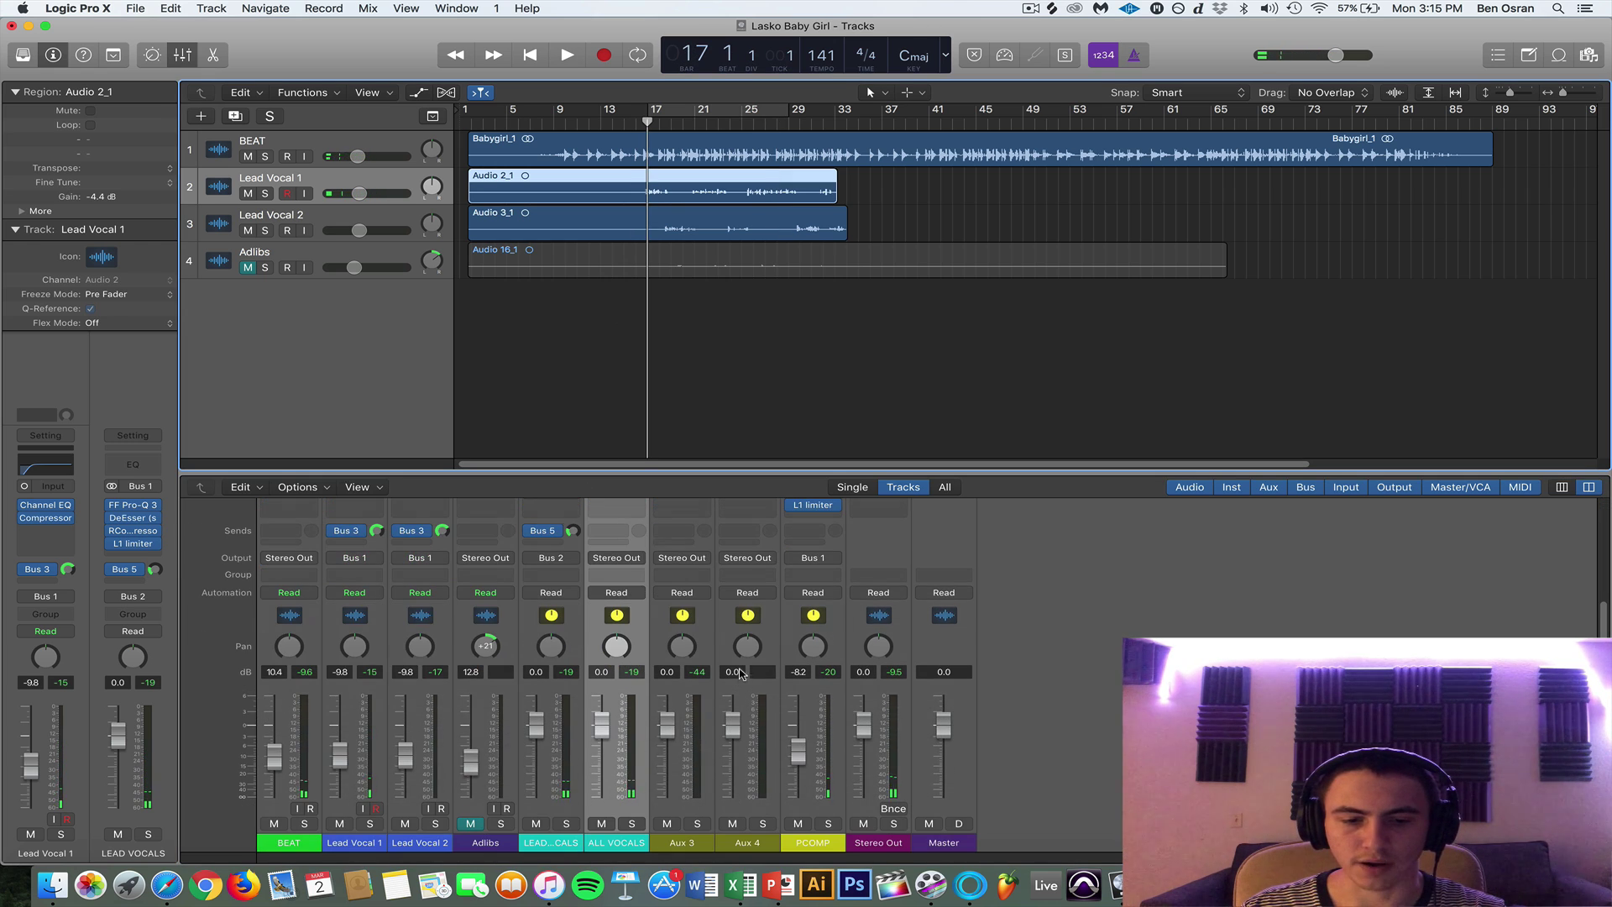
click(357, 841)
key(Right)
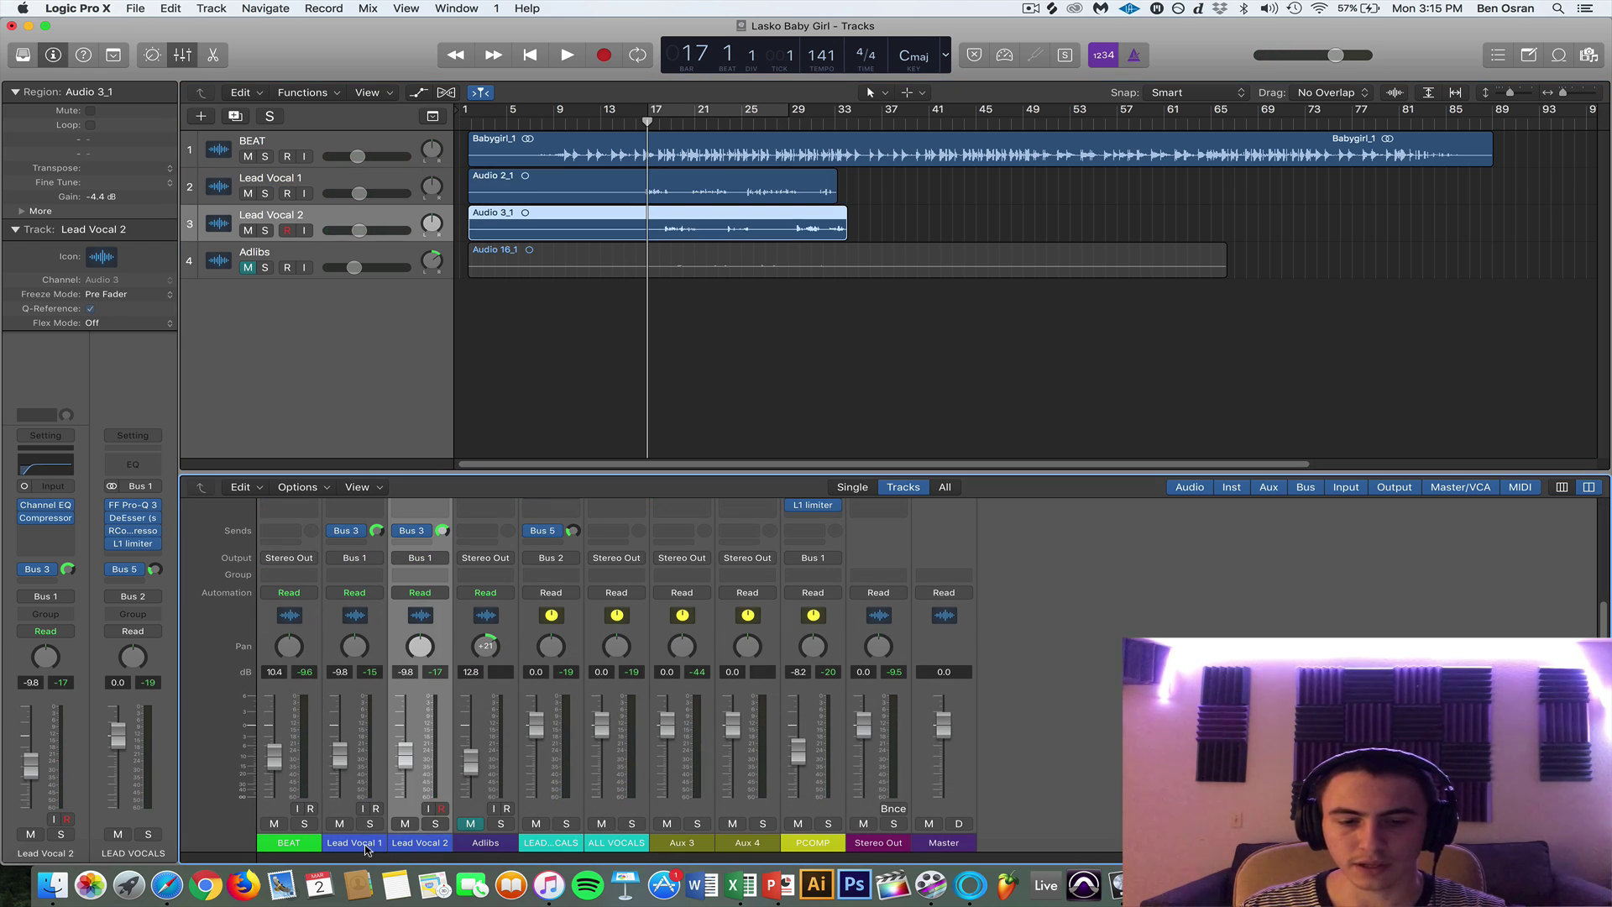
click(367, 846)
scroll(384, 598, up, 4)
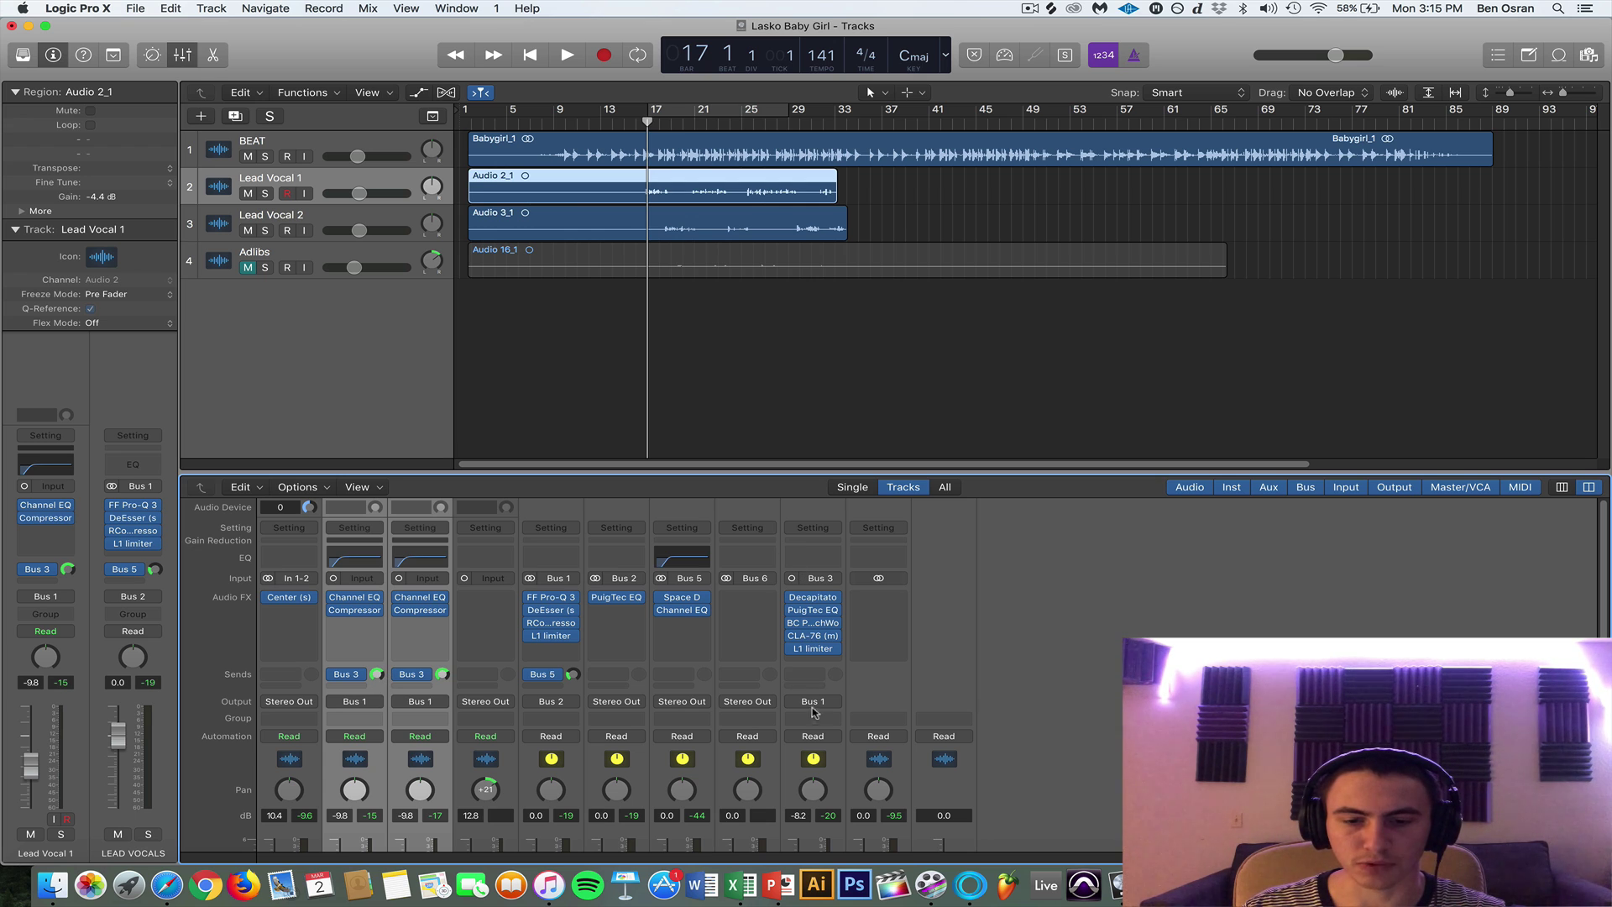
click(816, 600)
click(815, 599)
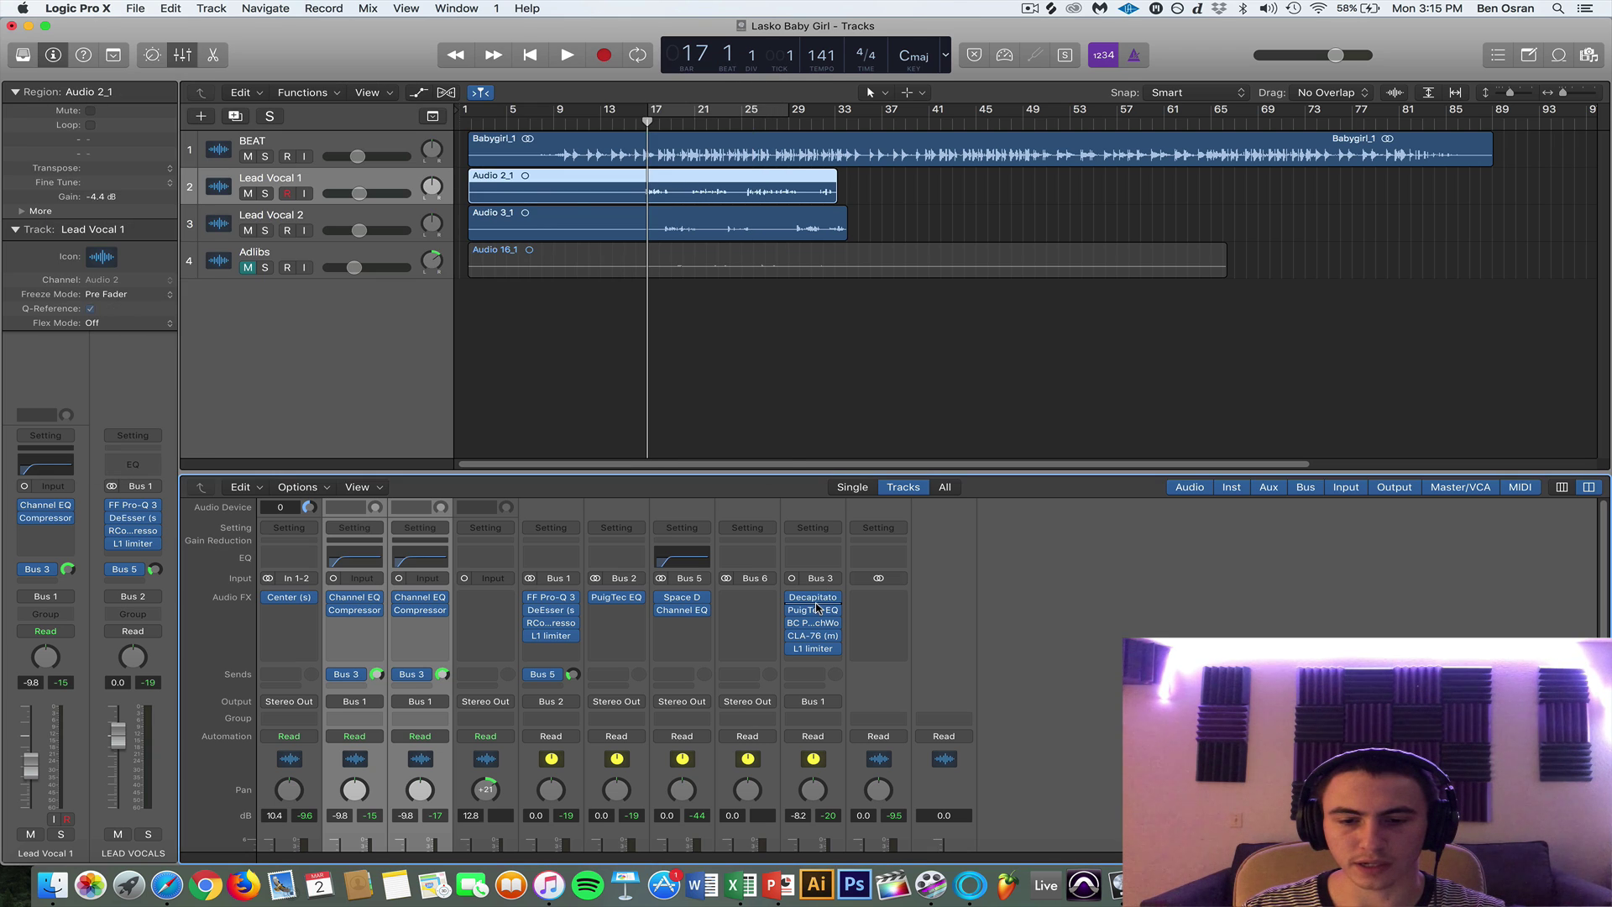
click(817, 612)
click(817, 638)
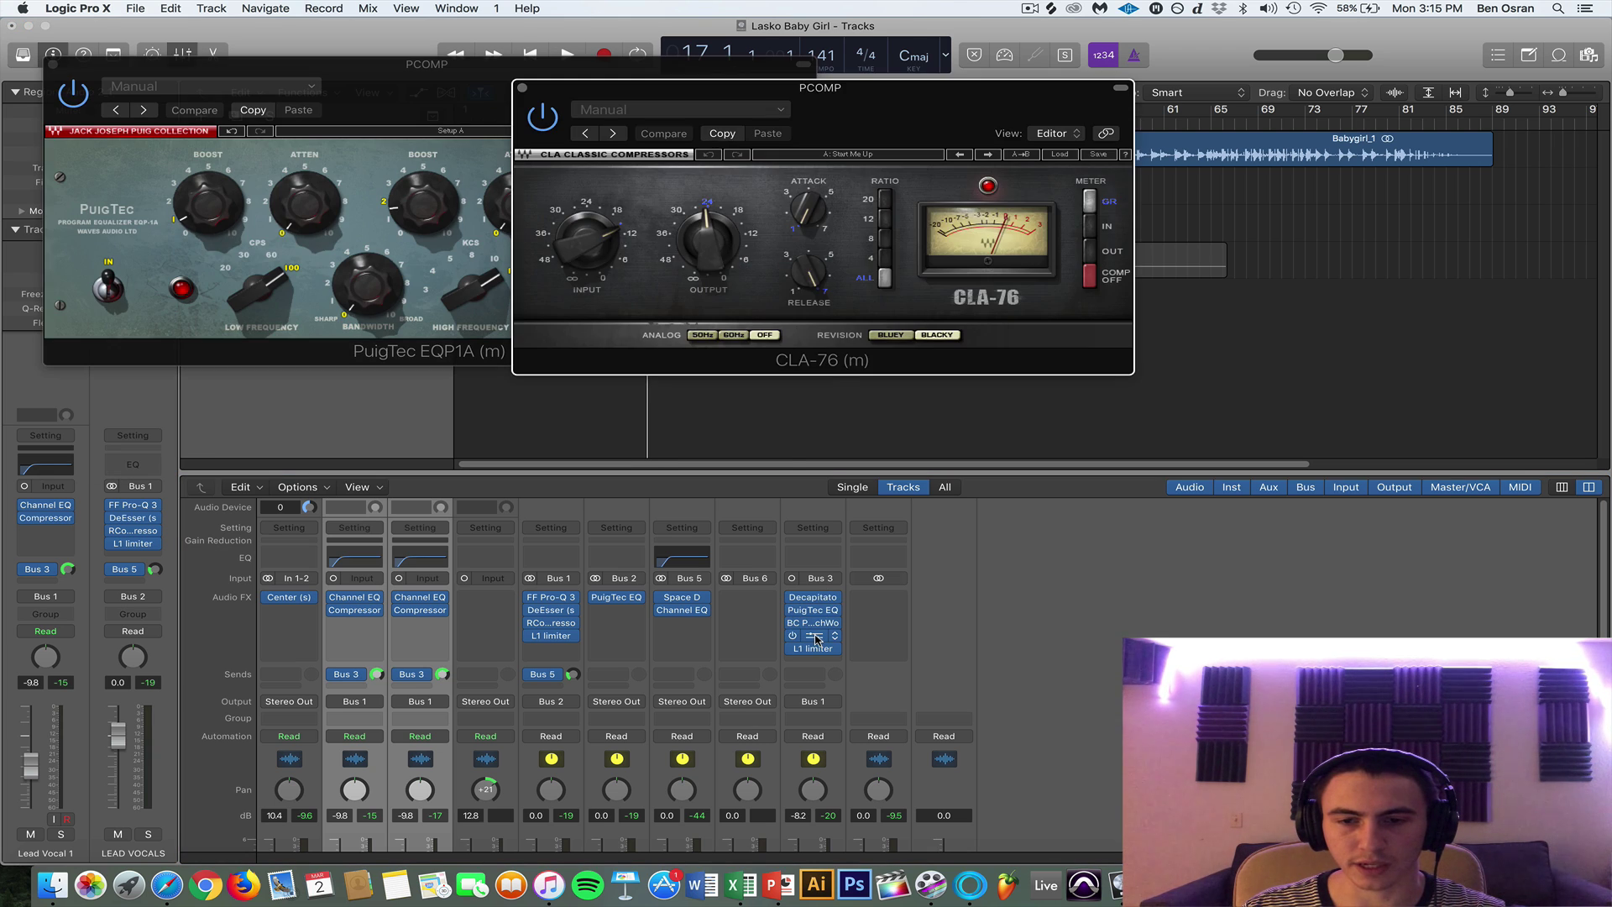
click(815, 637)
drag(813, 650, 765, 578)
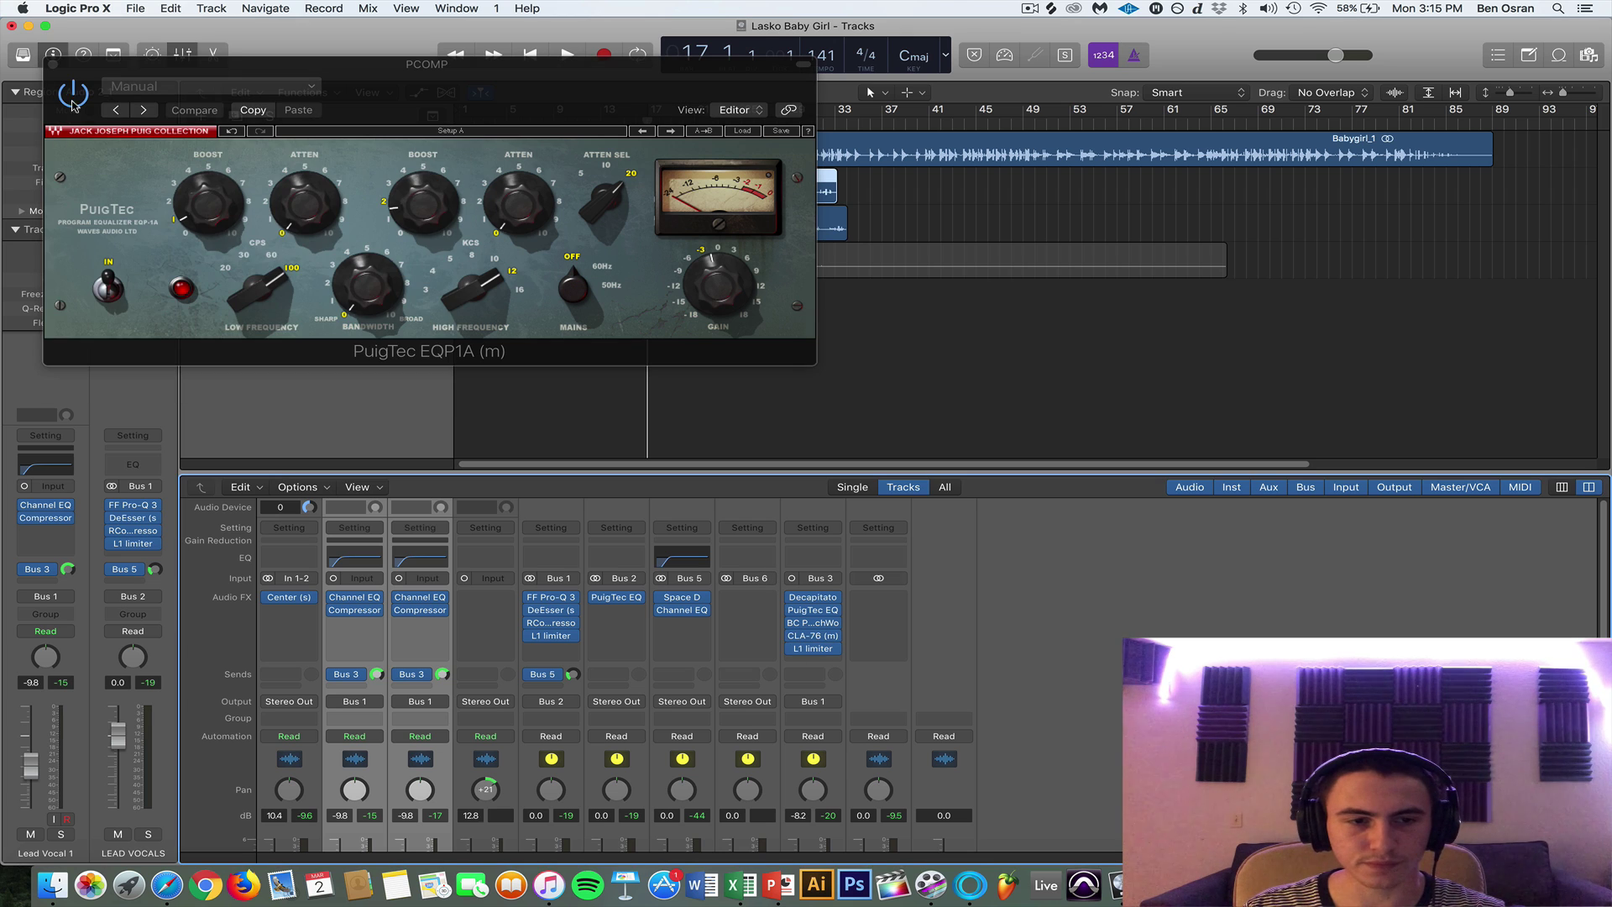
click(57, 64)
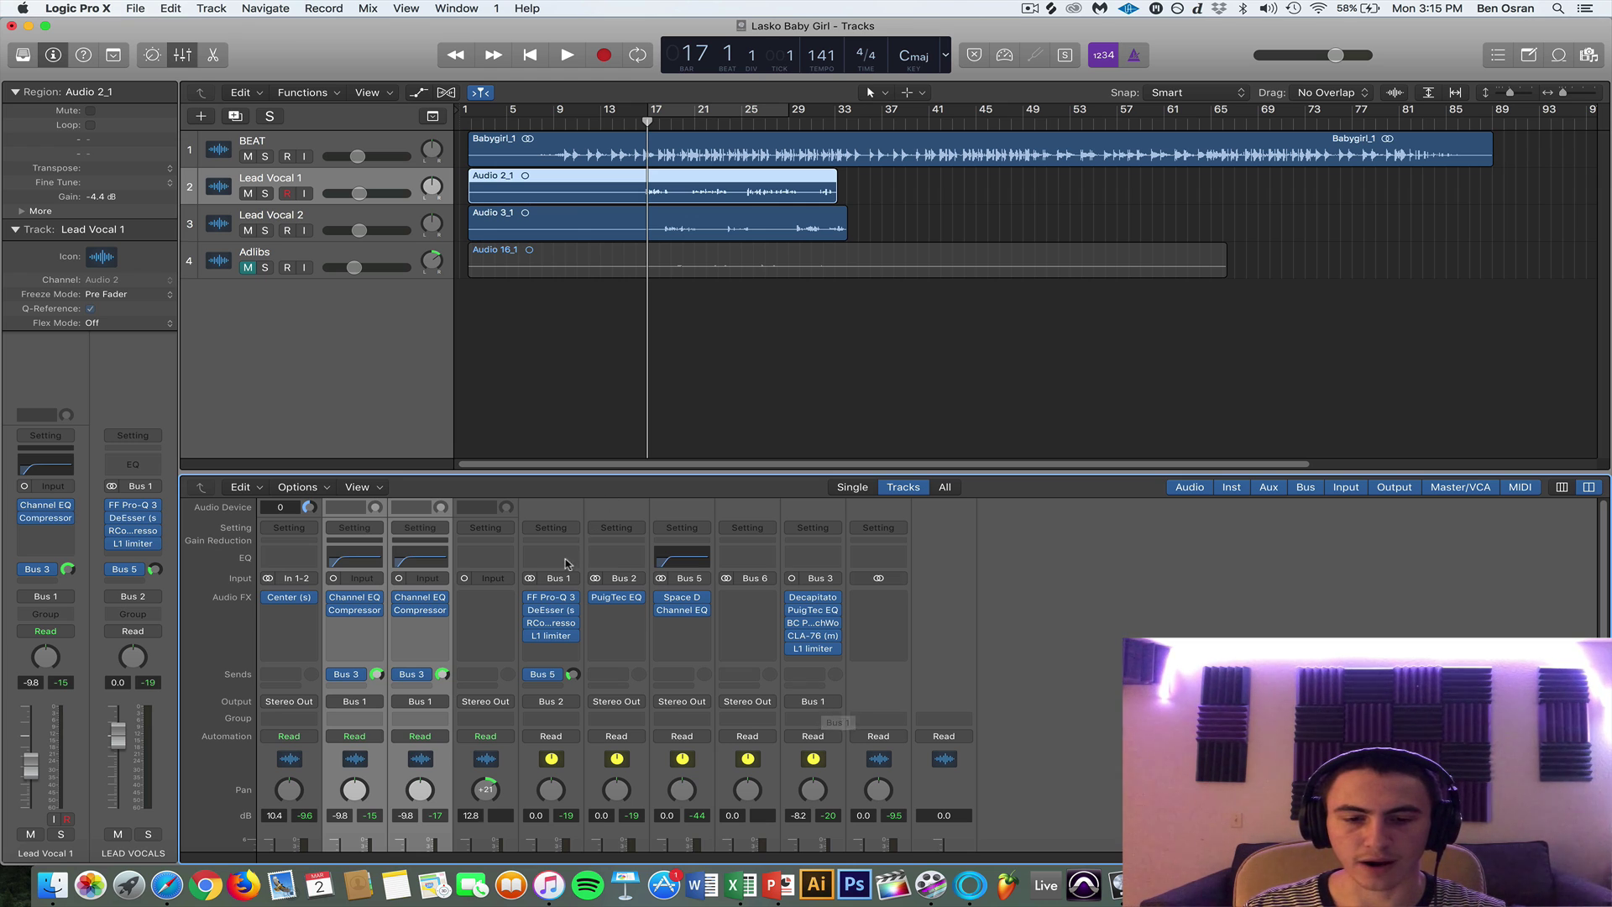
Select the LEAD VOCALS, ALL VOCALS and PCOMP strips, leaving the PCOMP bus at -8.6 dB.
scroll(567, 638, down, 5)
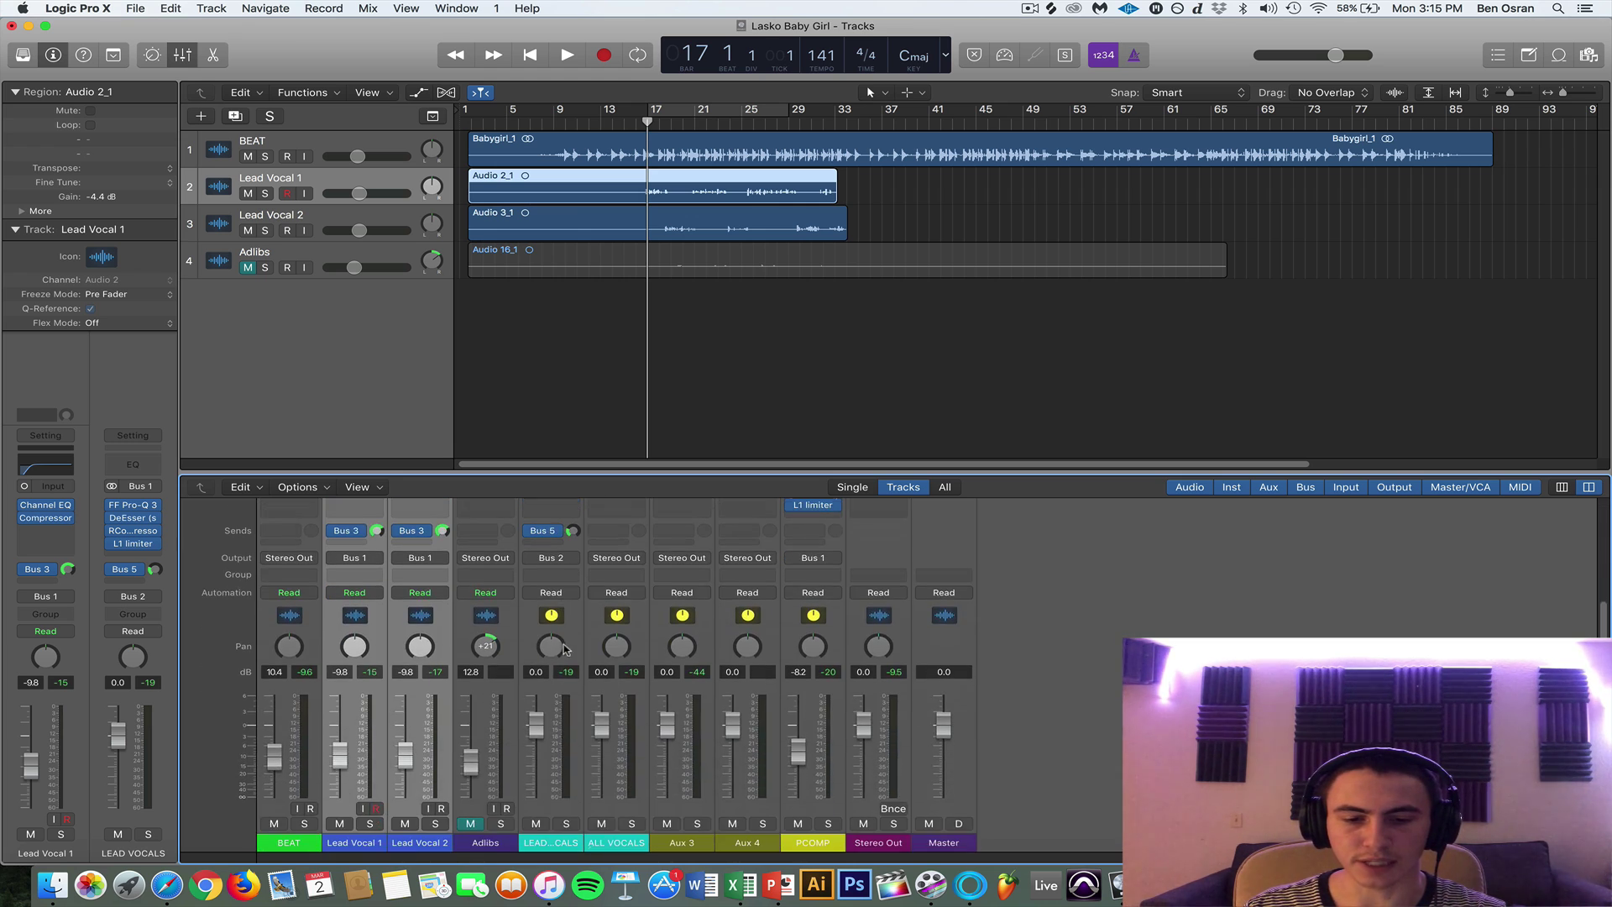
click(561, 846)
scroll(556, 840, up, 2)
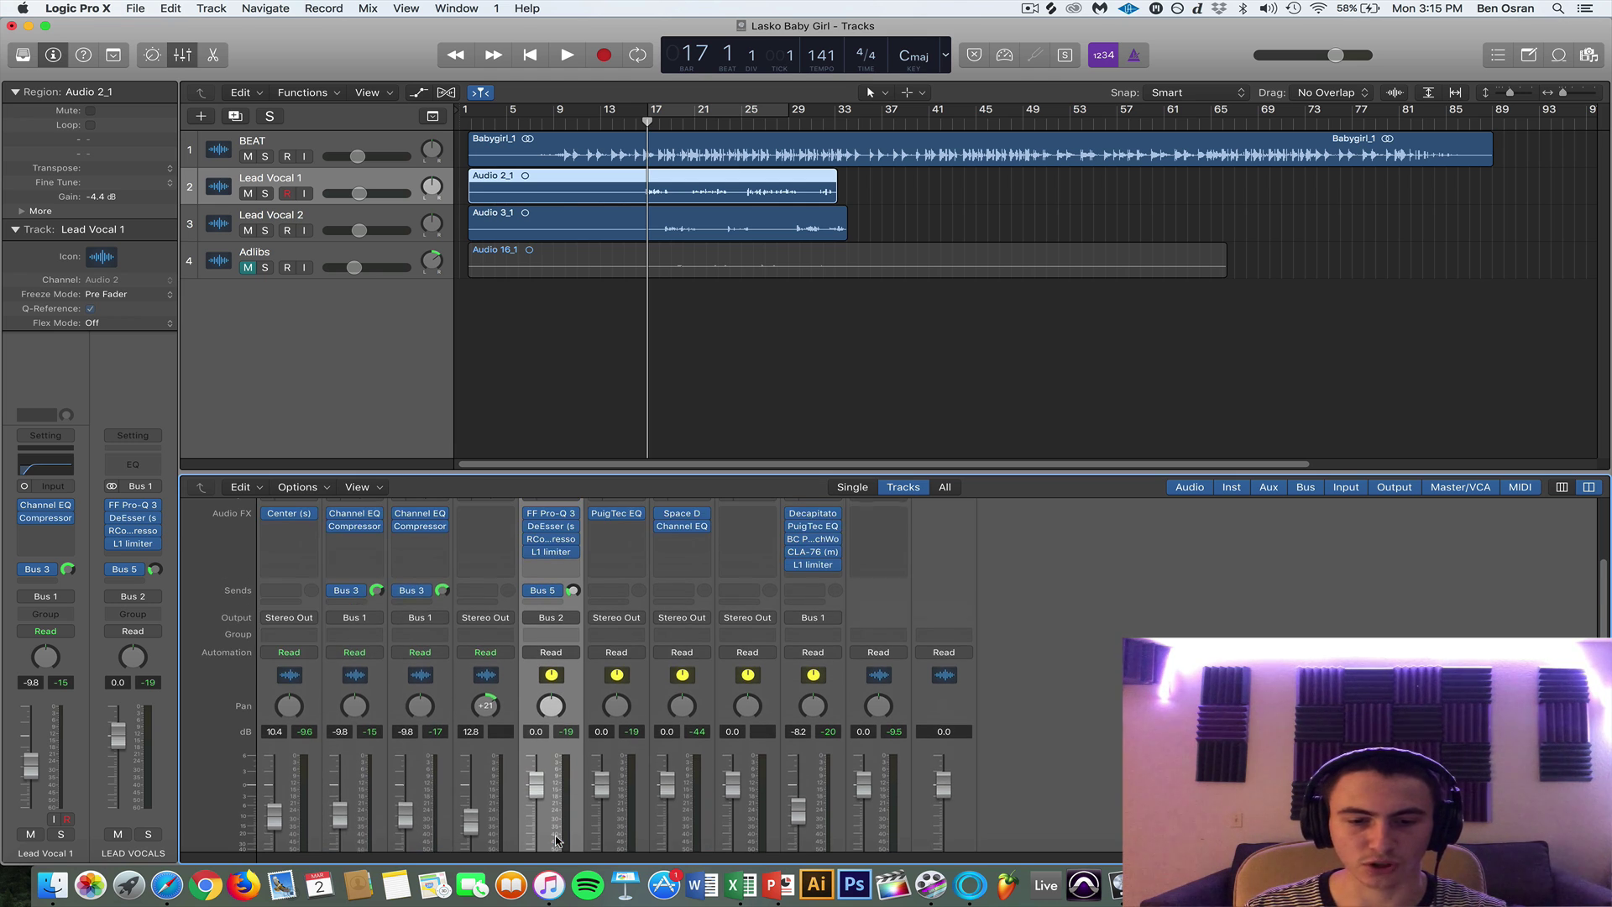
scroll(556, 840, up, 3)
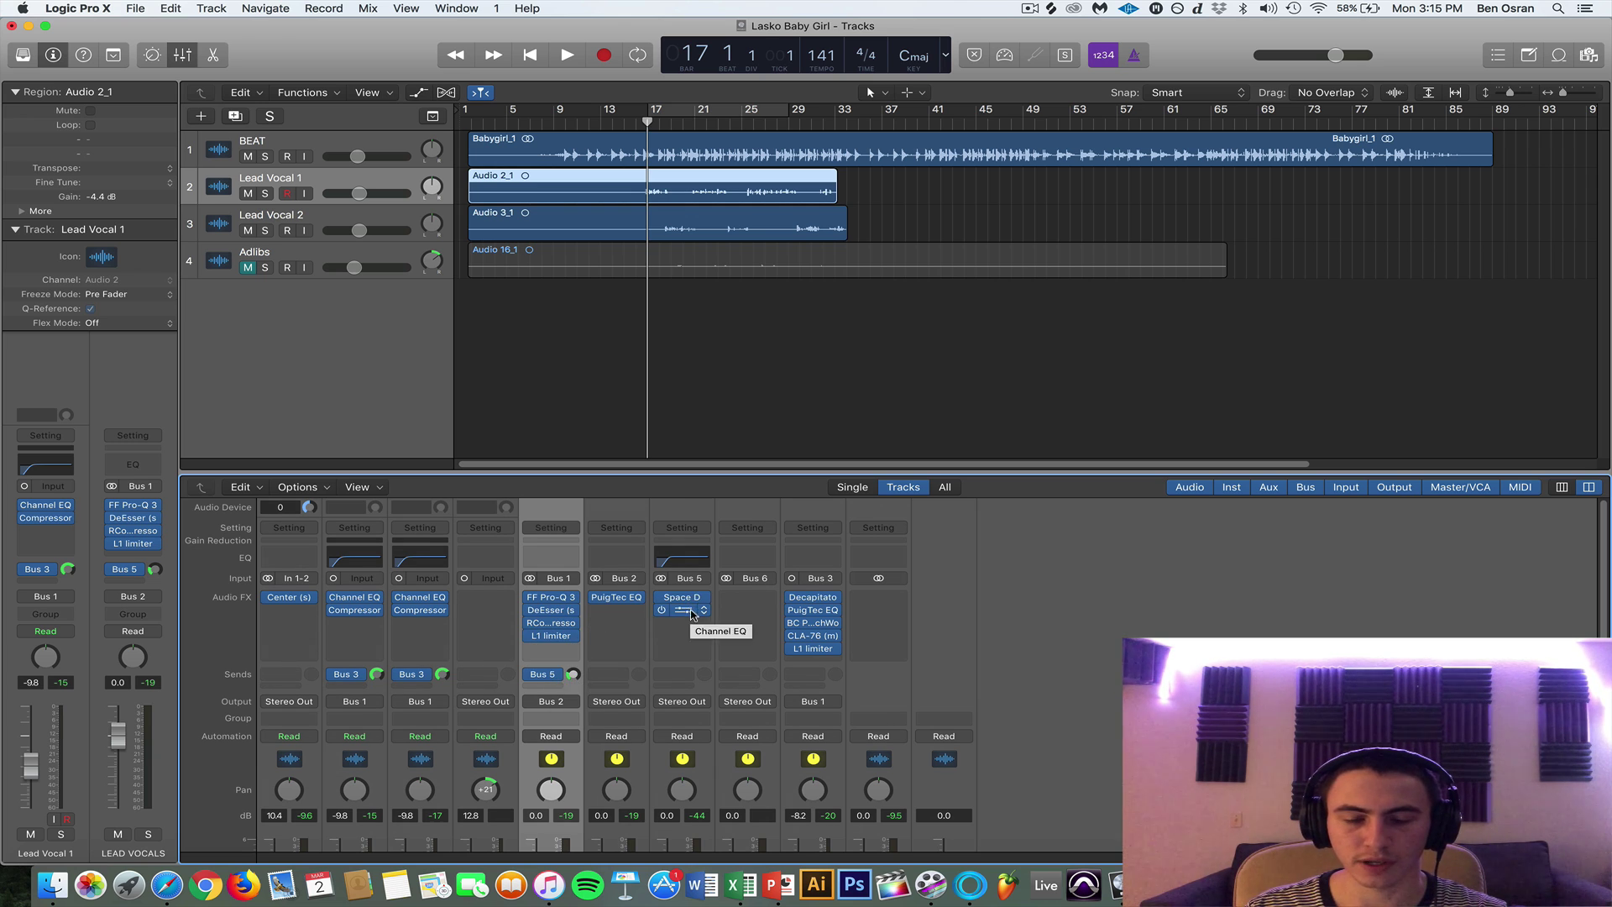
scroll(621, 618, down, 5)
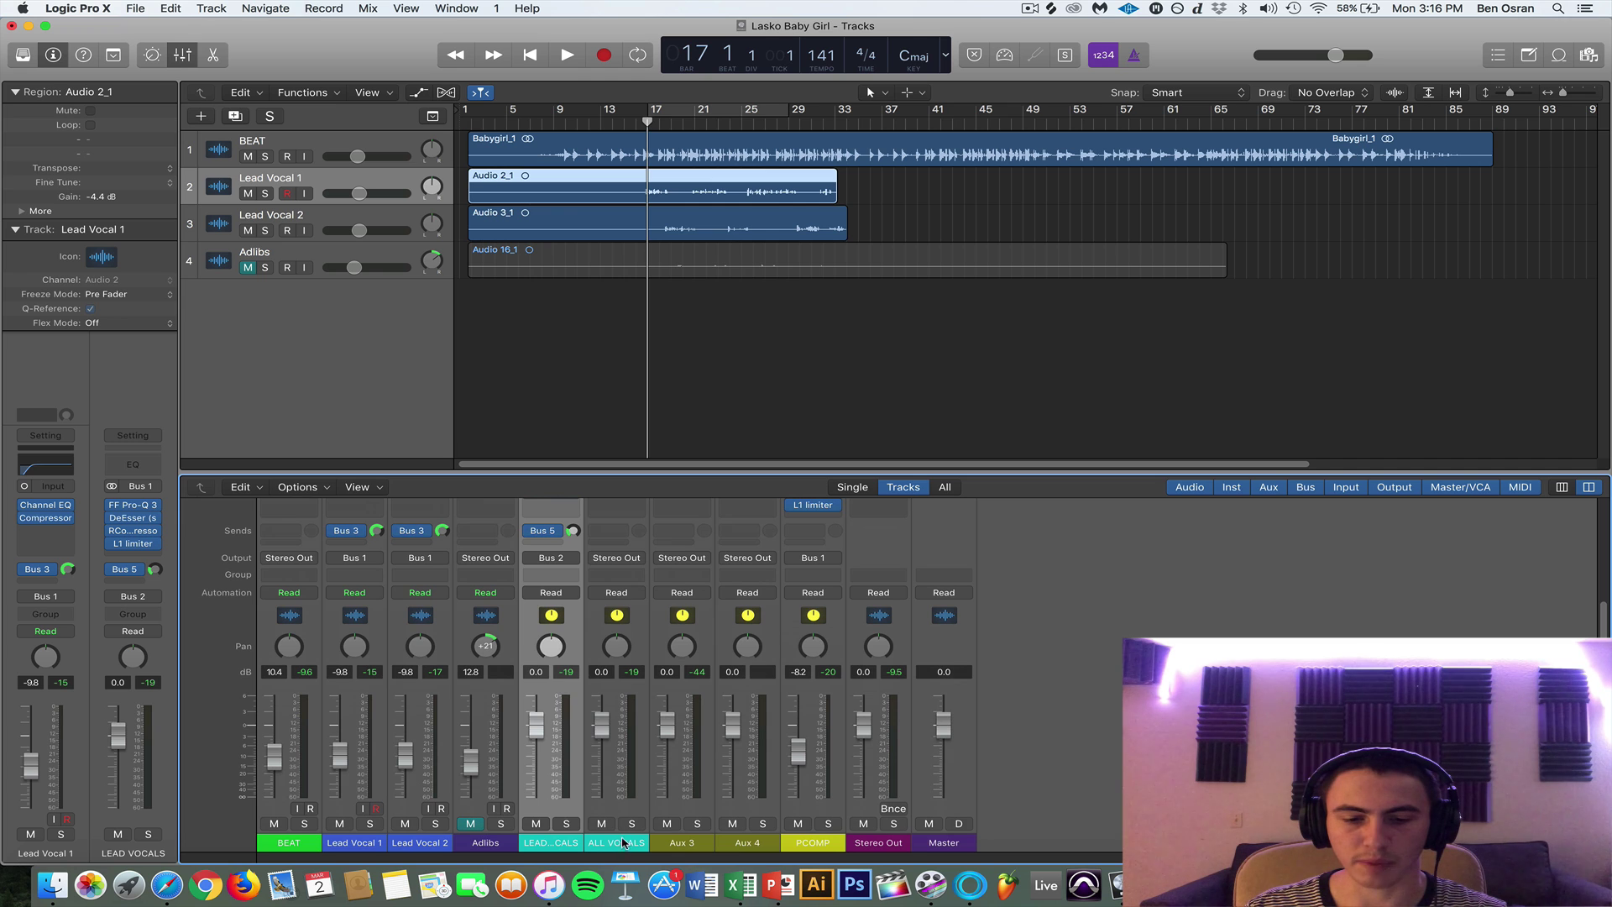
click(623, 844)
click(823, 844)
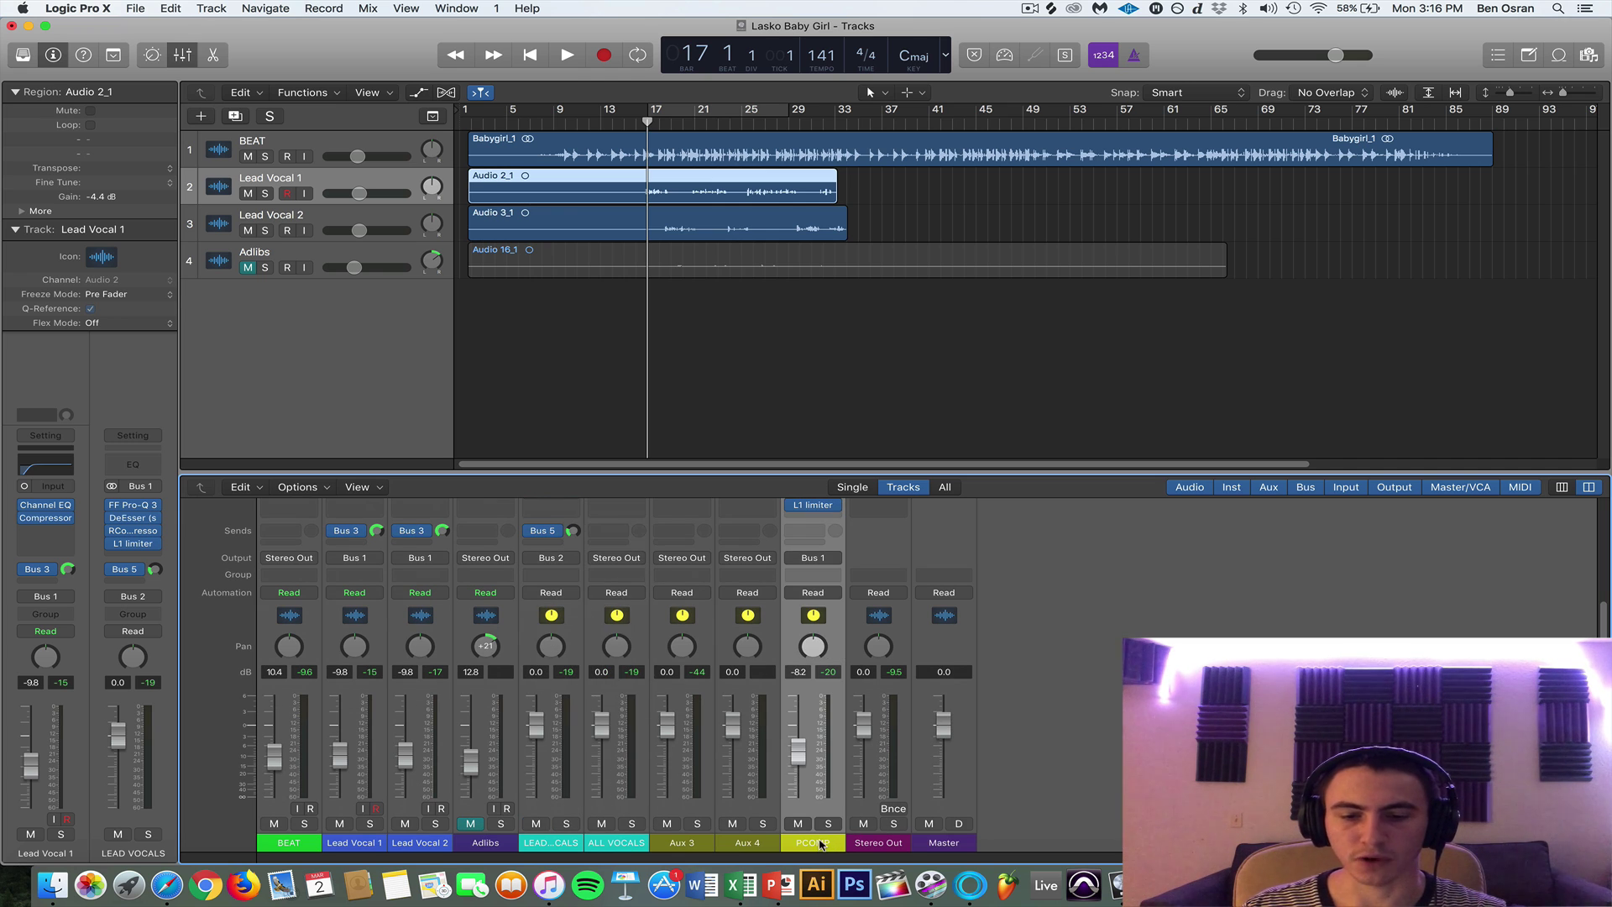
scroll(797, 774, up, 5)
scroll(801, 768, down, 5)
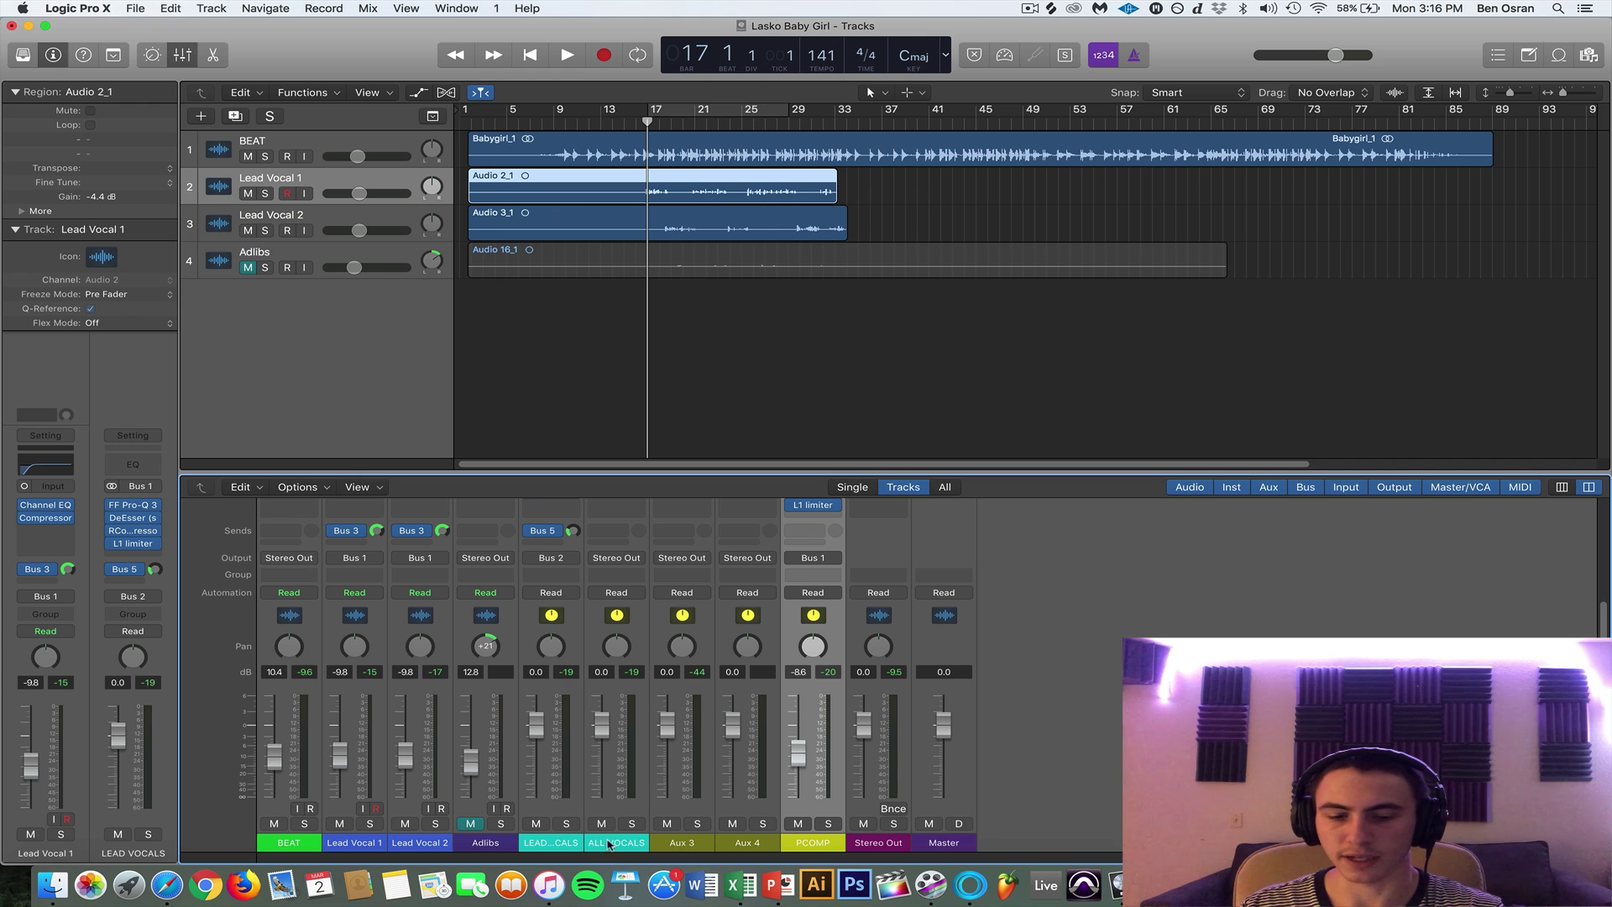
click(562, 839)
click(601, 840)
scroll(638, 672, up, 5)
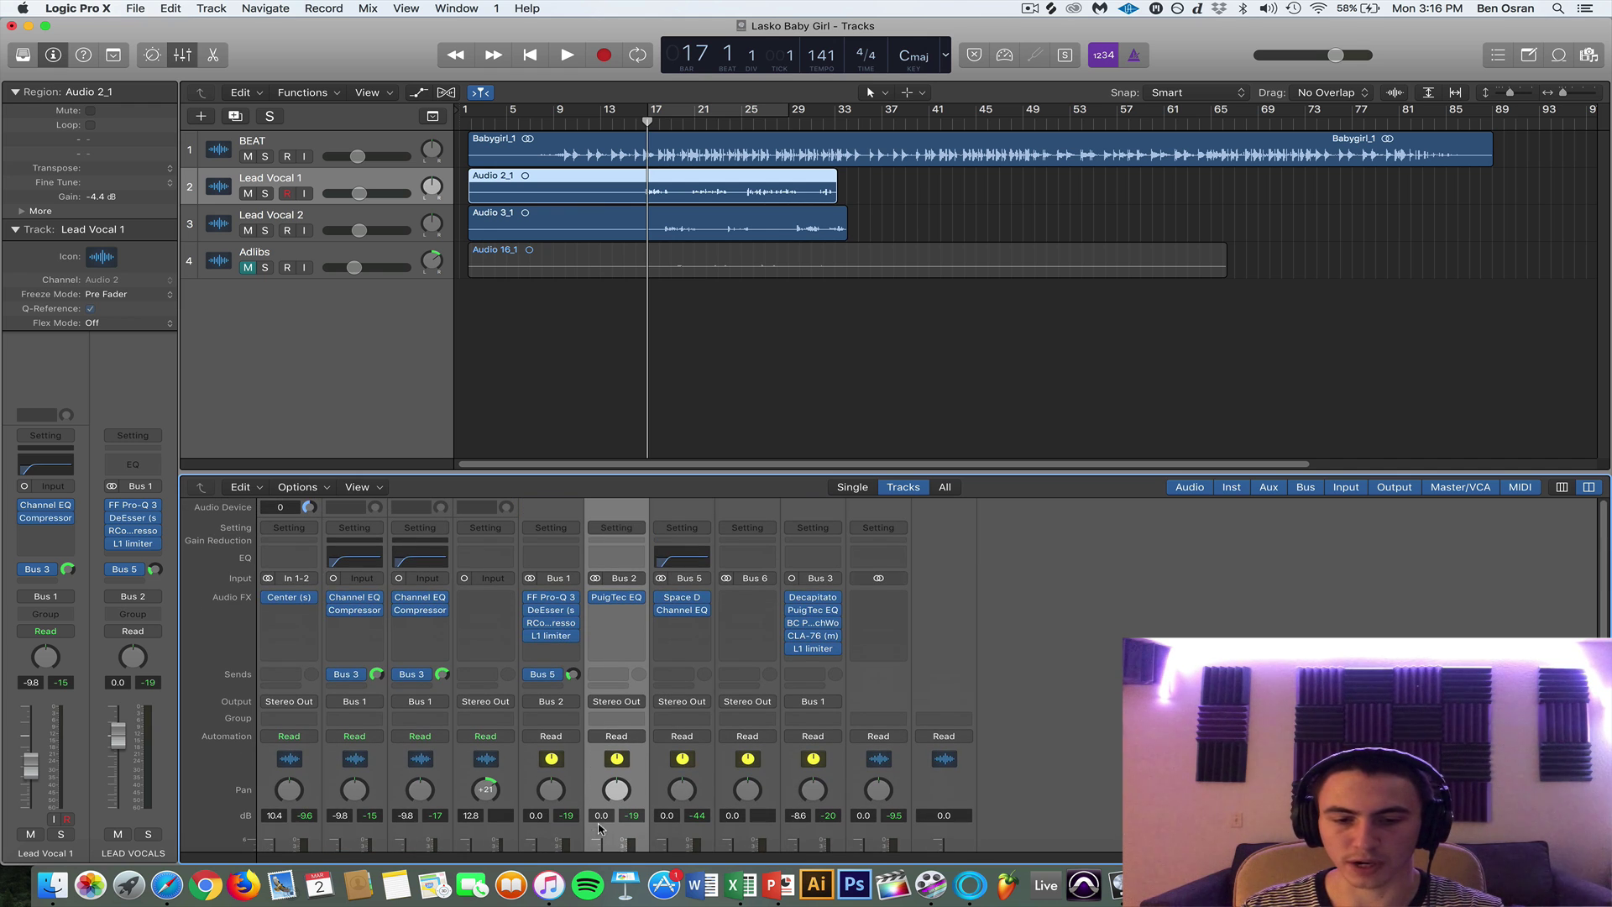